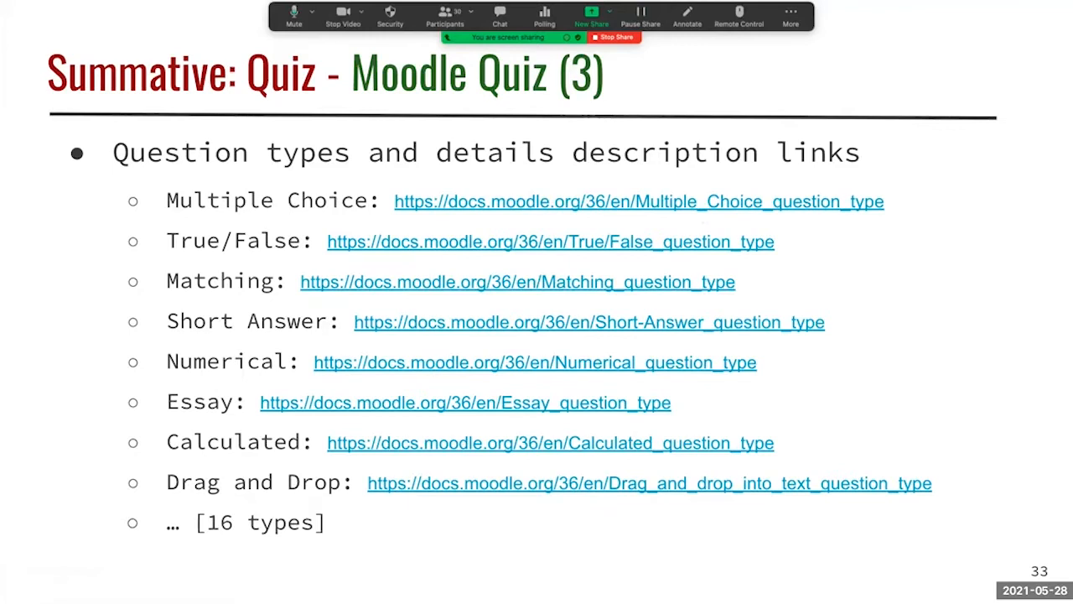
Step: Switch from the slides to the browser and turn on editing for the IPAS ICT course
key("ctrl+Right")
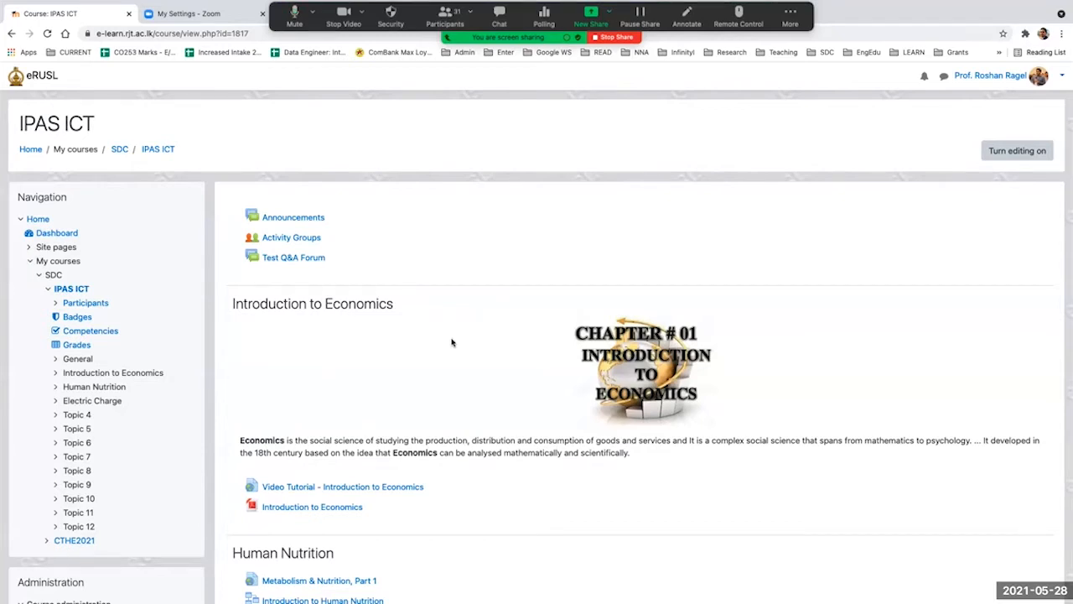
scroll(451, 342, "down", 10)
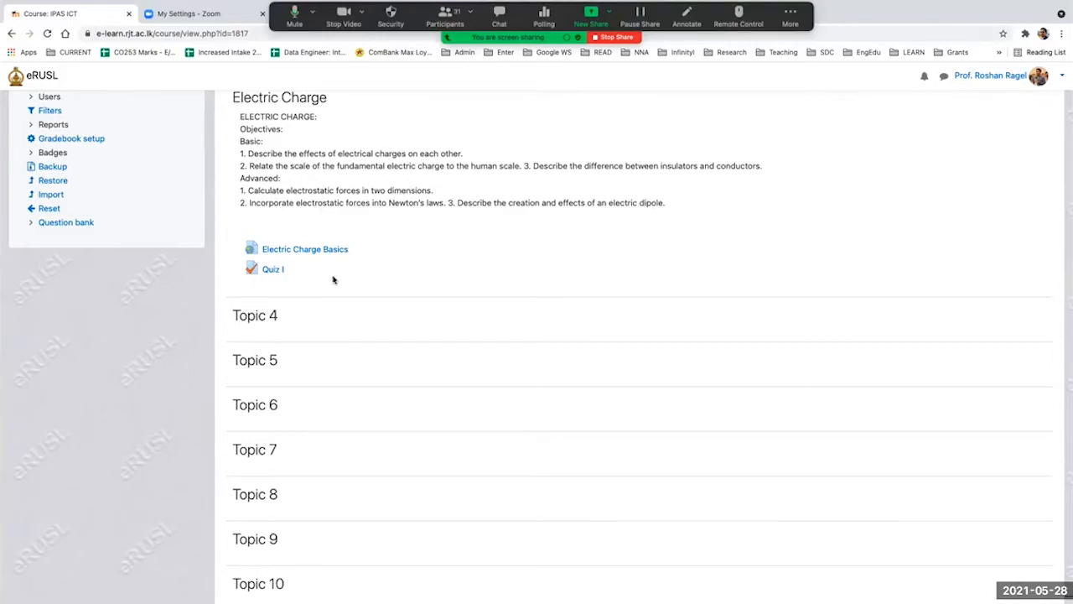
scroll(515, 240, "up", 15)
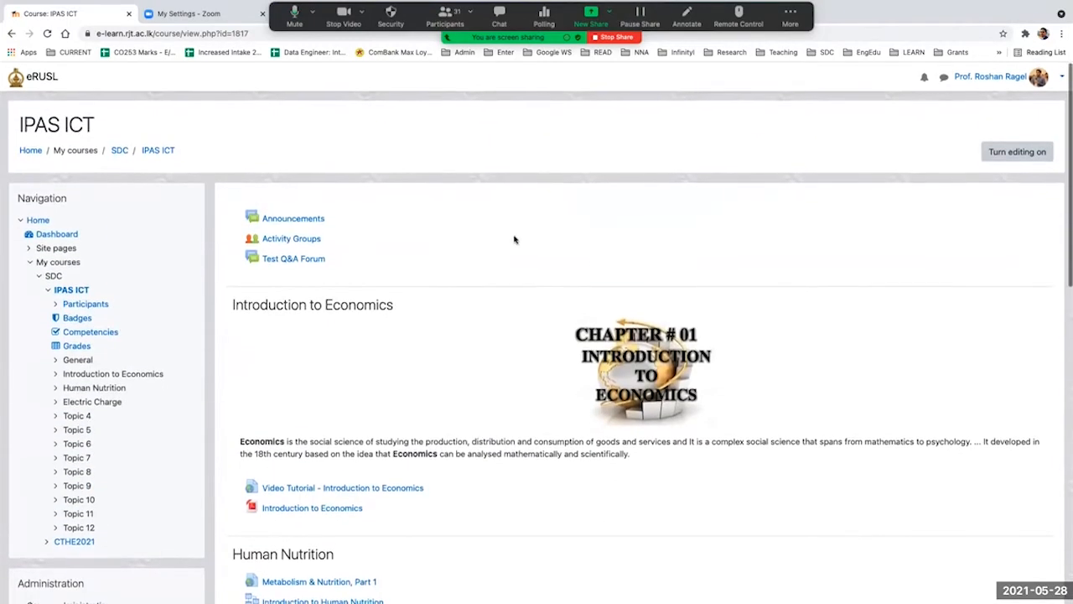
left_click(1003, 152)
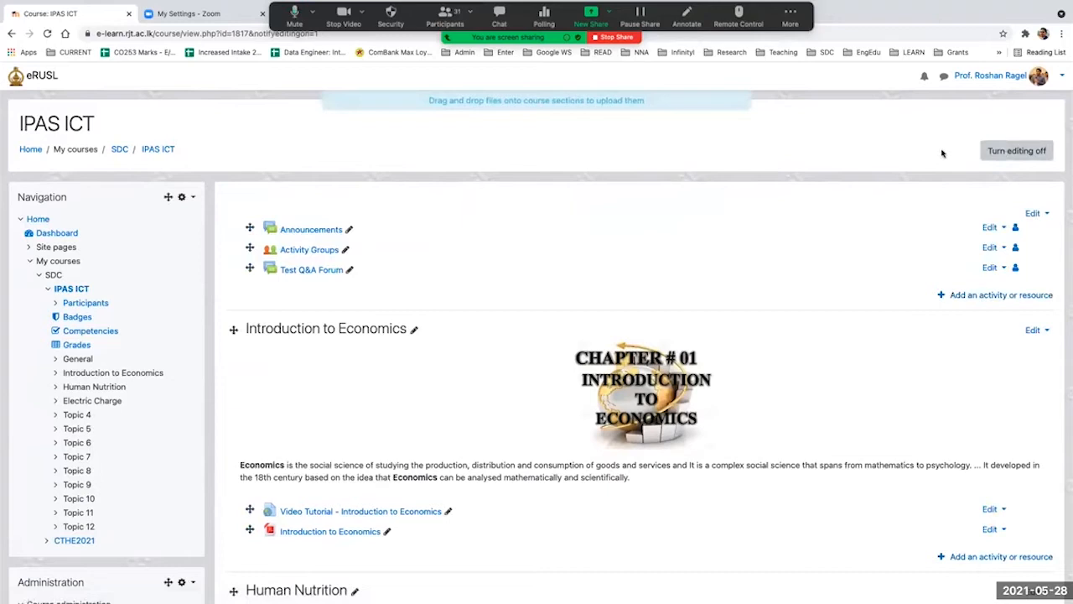
Step: Open the question bank of the IPAS ICT course from its course administration
scroll(127, 459, "down", 5)
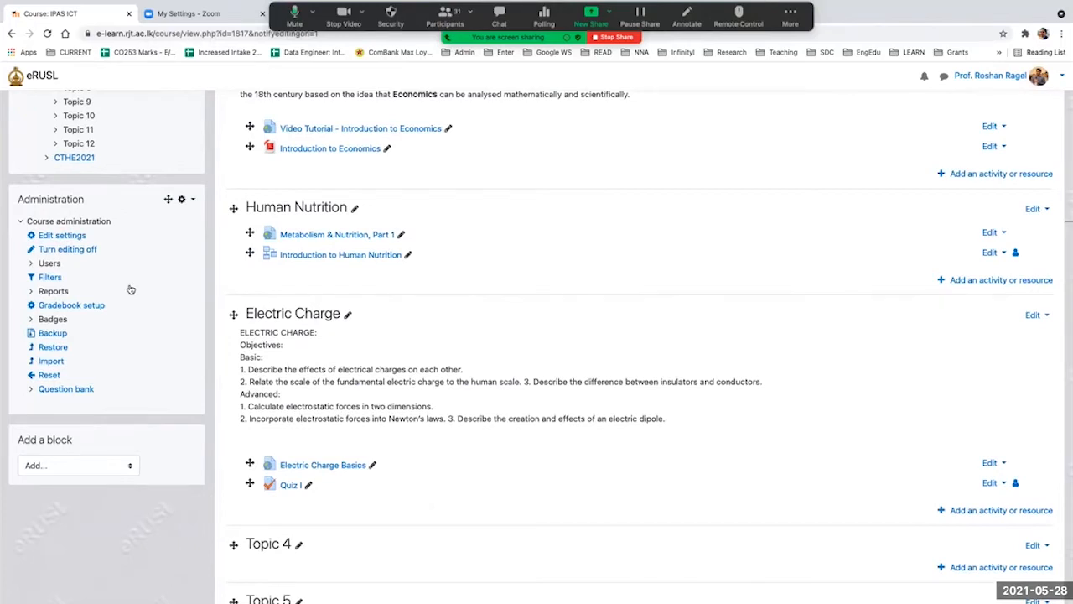
scroll(131, 289, "up", 5)
scroll(131, 289, "left", 2)
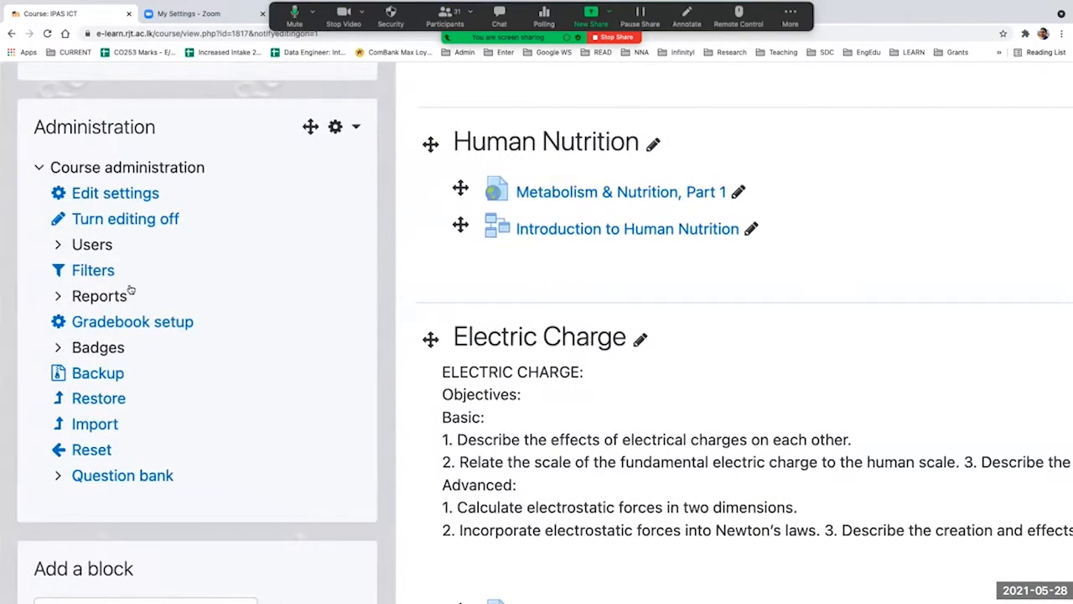
left_click(96, 476)
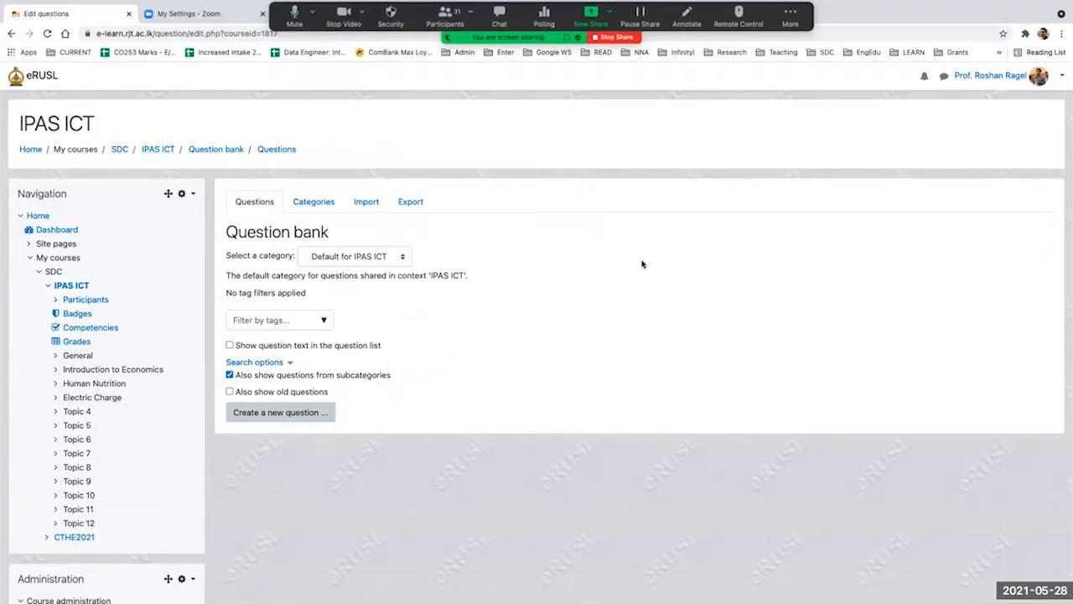
scroll(648, 265, "up", 3)
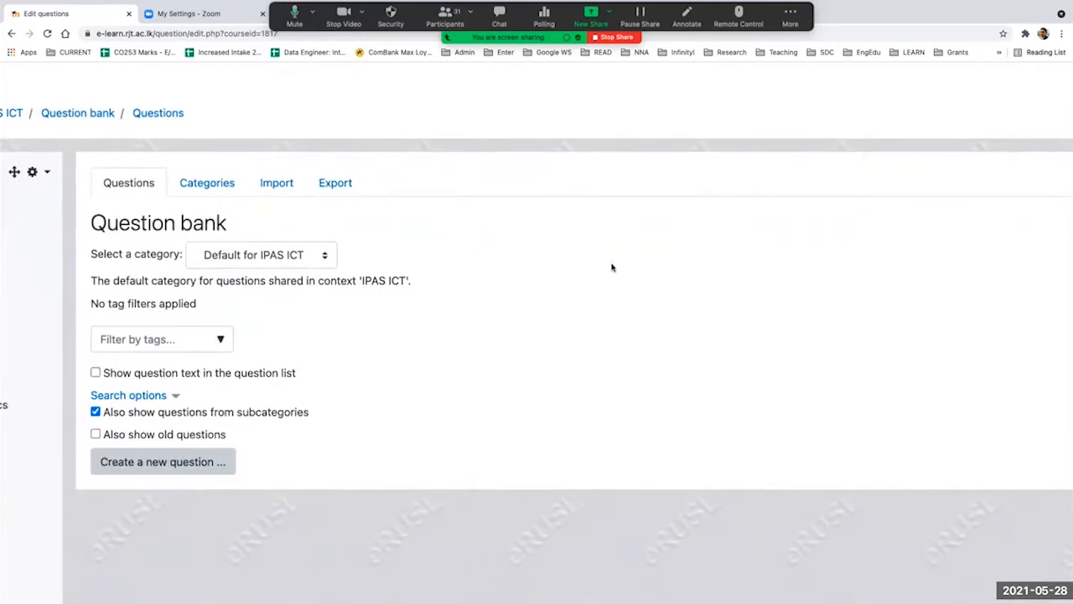
Step: Look through the question bank's Categories, Import and Export pages and return to its question list
double_click(138, 184)
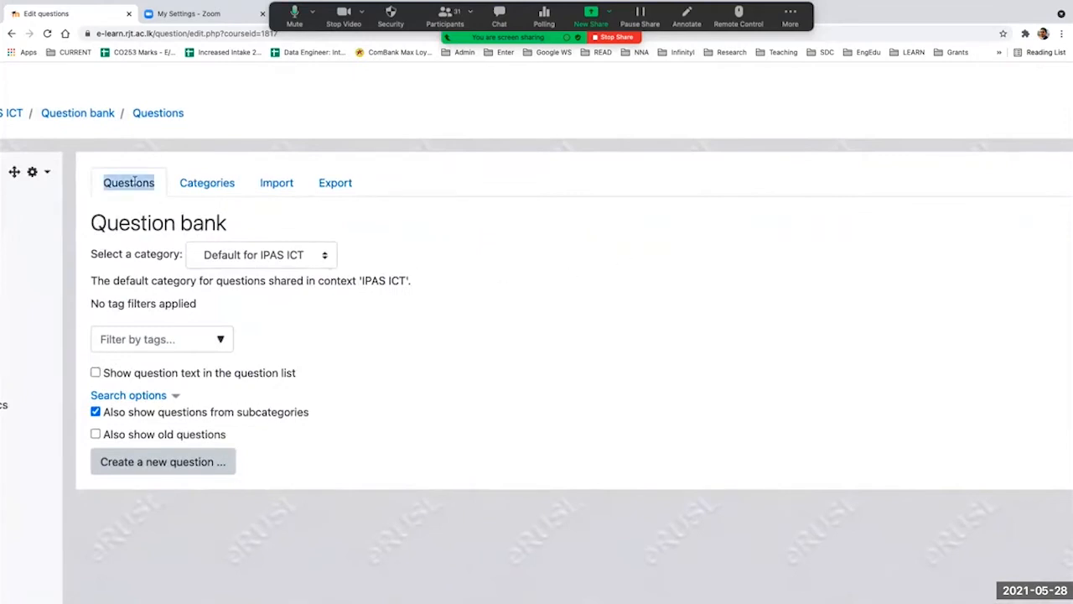
left_click(214, 187)
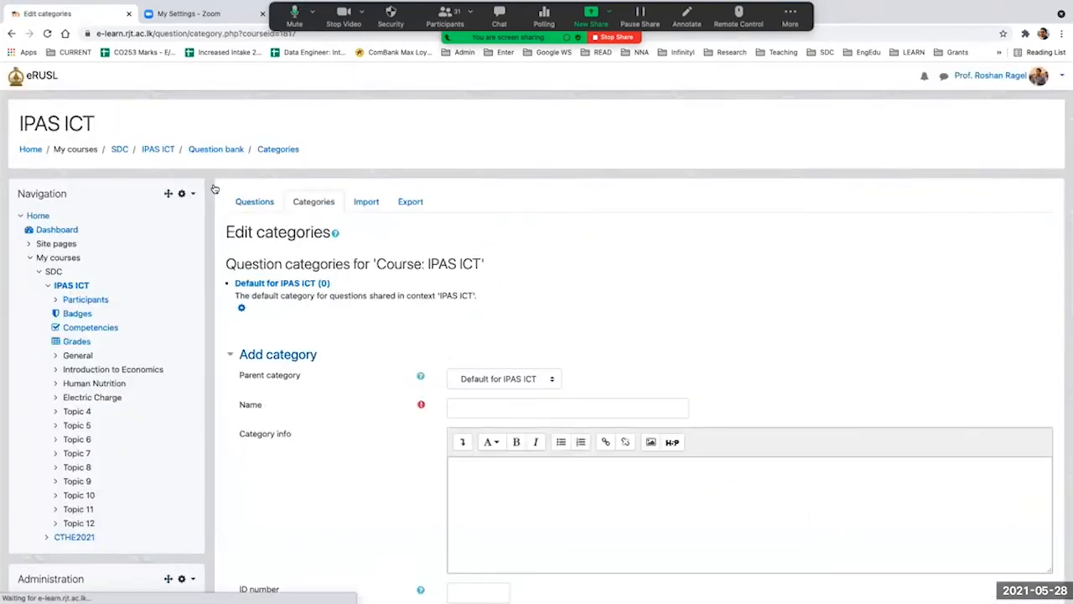
left_click(362, 204)
left_click(407, 203)
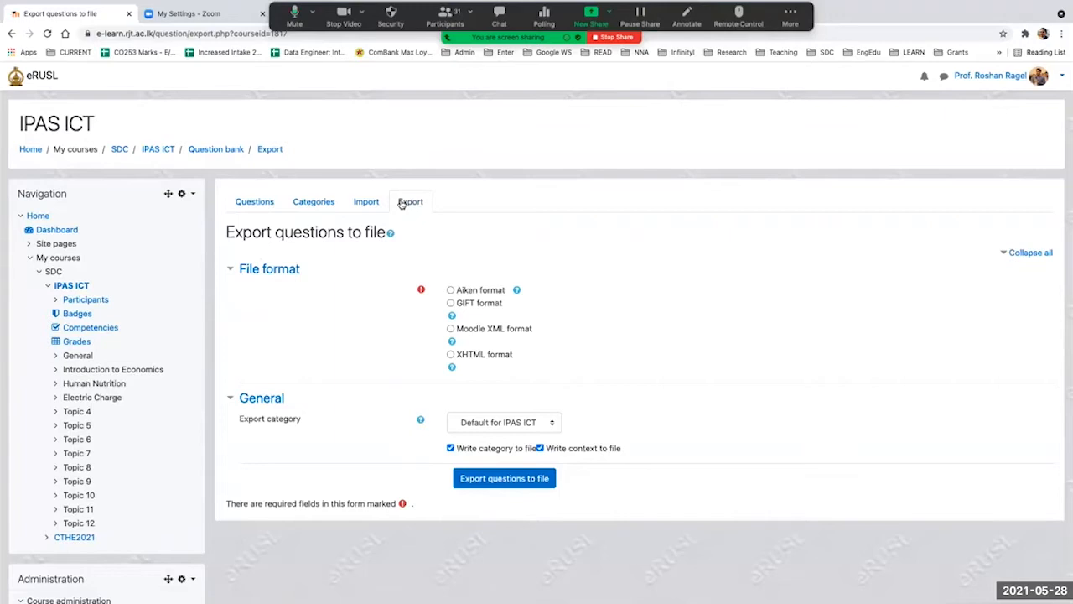
left_click(243, 204)
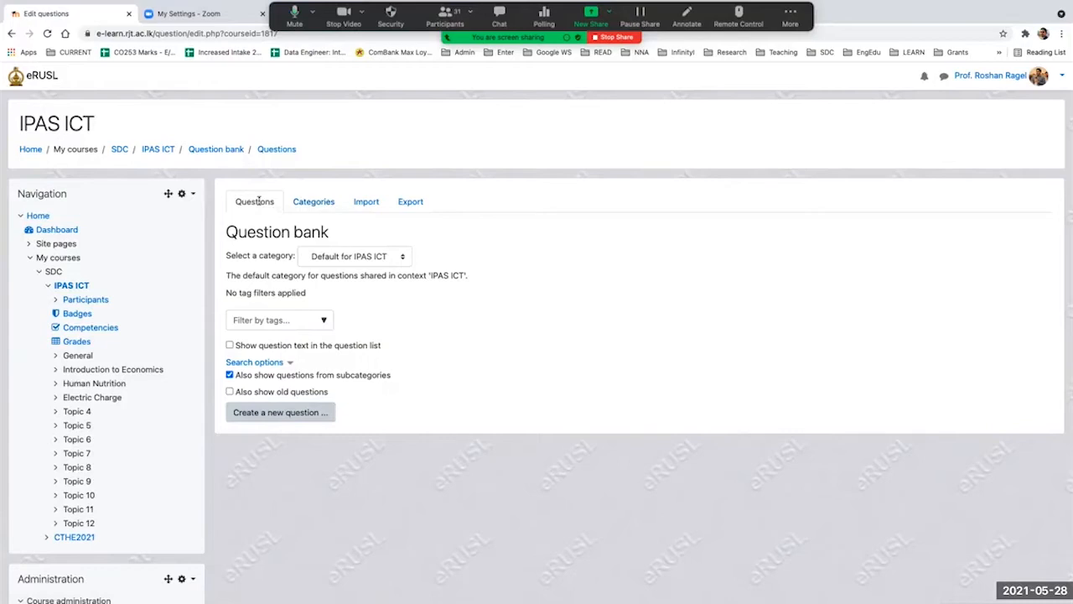
Step: Review the available question types and start a new True/False question in the question bank
left_click(281, 412)
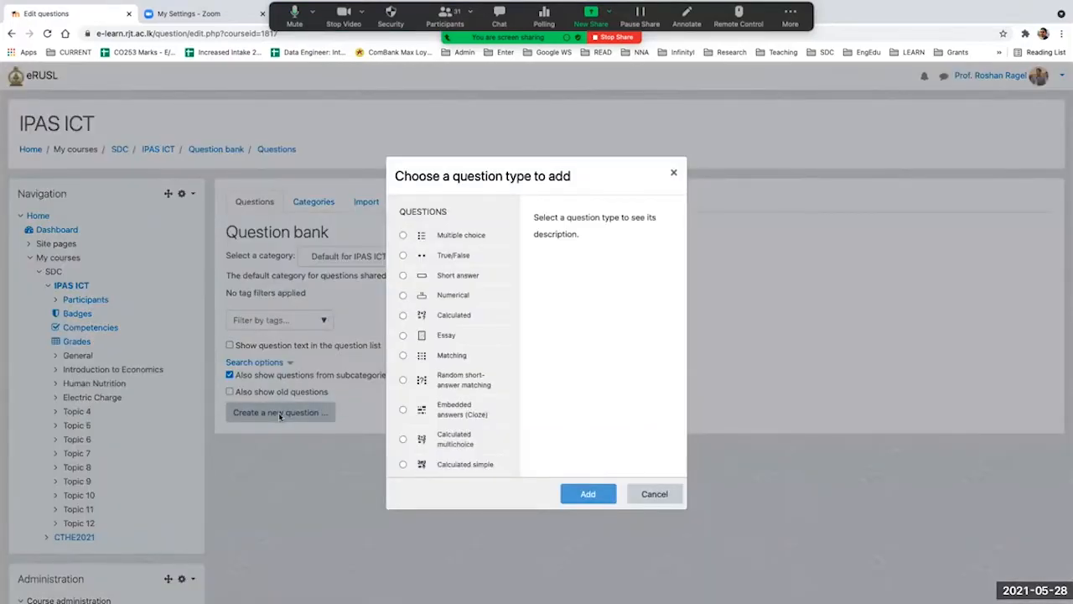
scroll(506, 334, "down", 1)
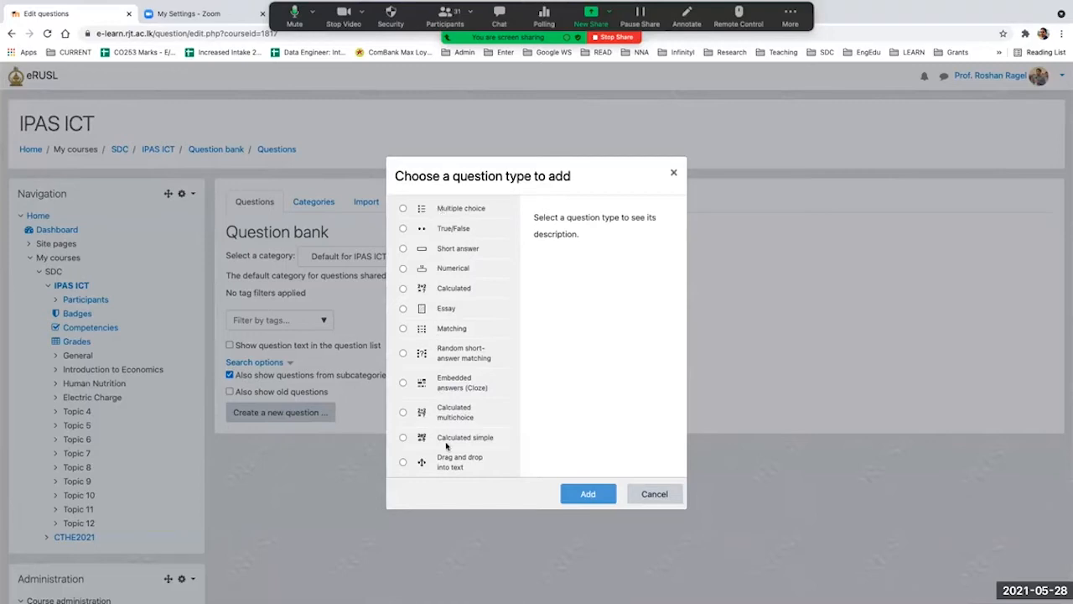
scroll(445, 474, "down", 5)
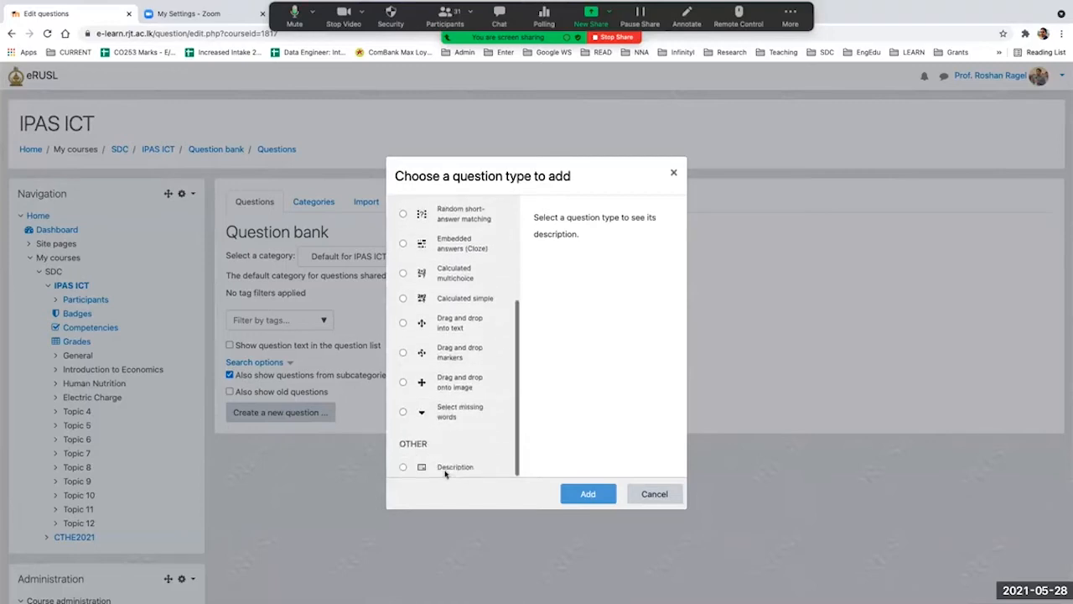
scroll(445, 473, "up", 6)
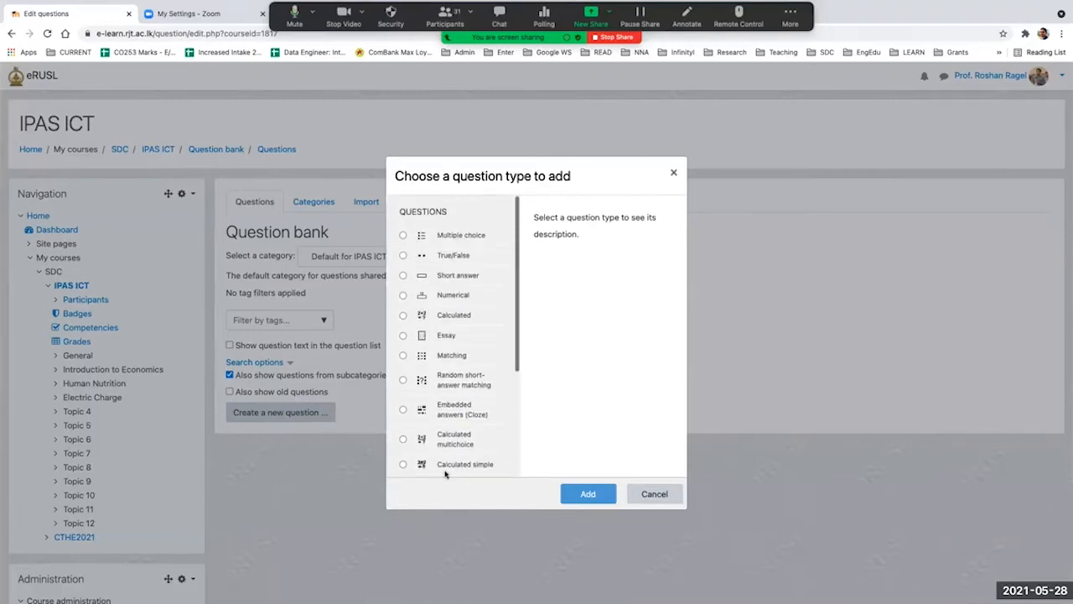
left_click(403, 255)
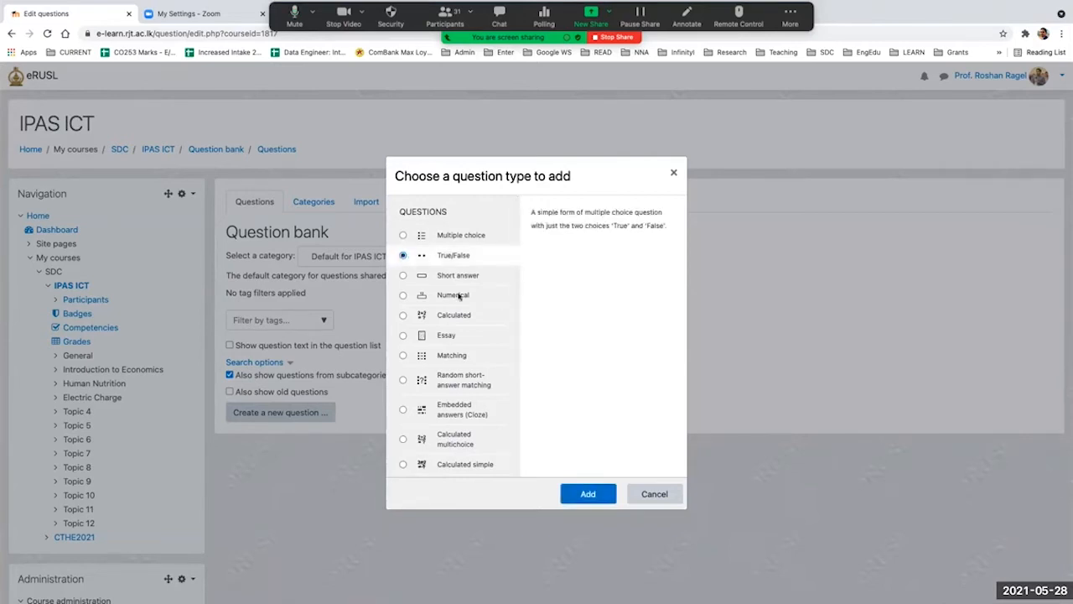
left_click(579, 495)
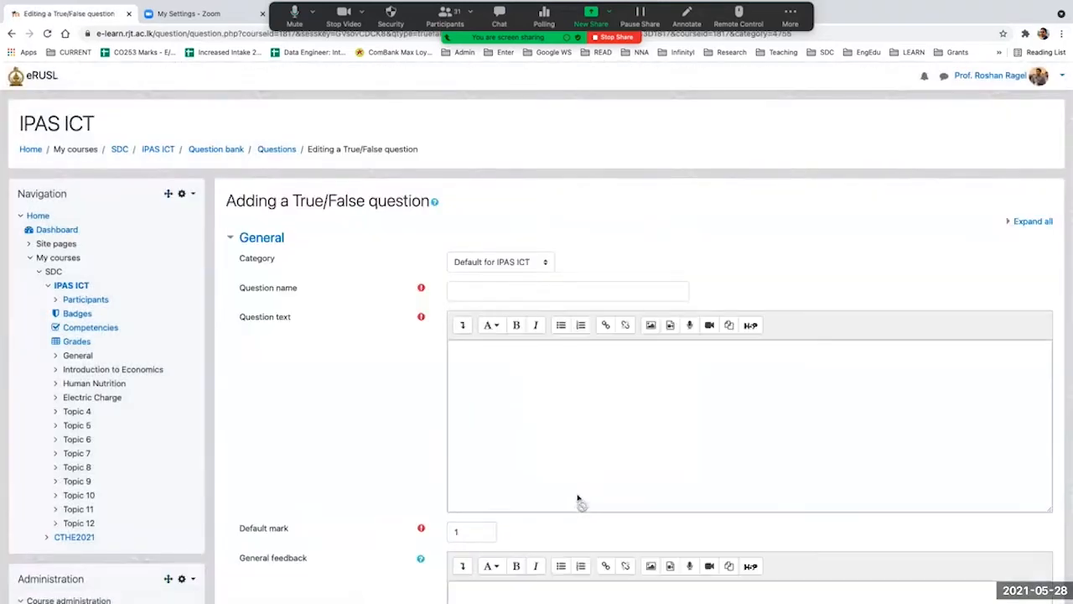
Step: Name the question "True False Q1"
scroll(626, 398, "down", 2)
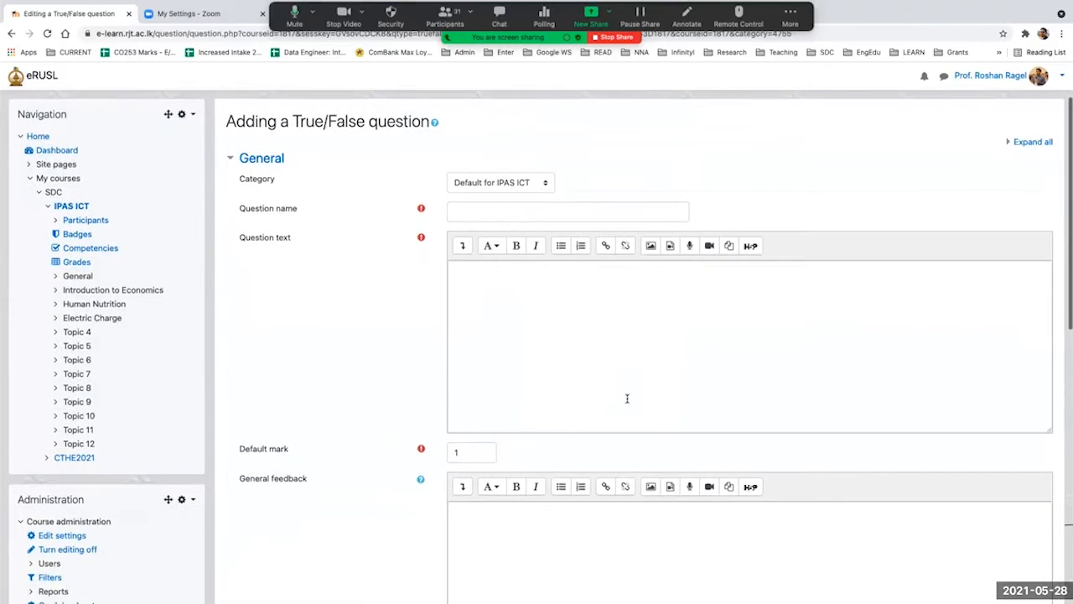
scroll(626, 398, "down", 1)
left_click(465, 193)
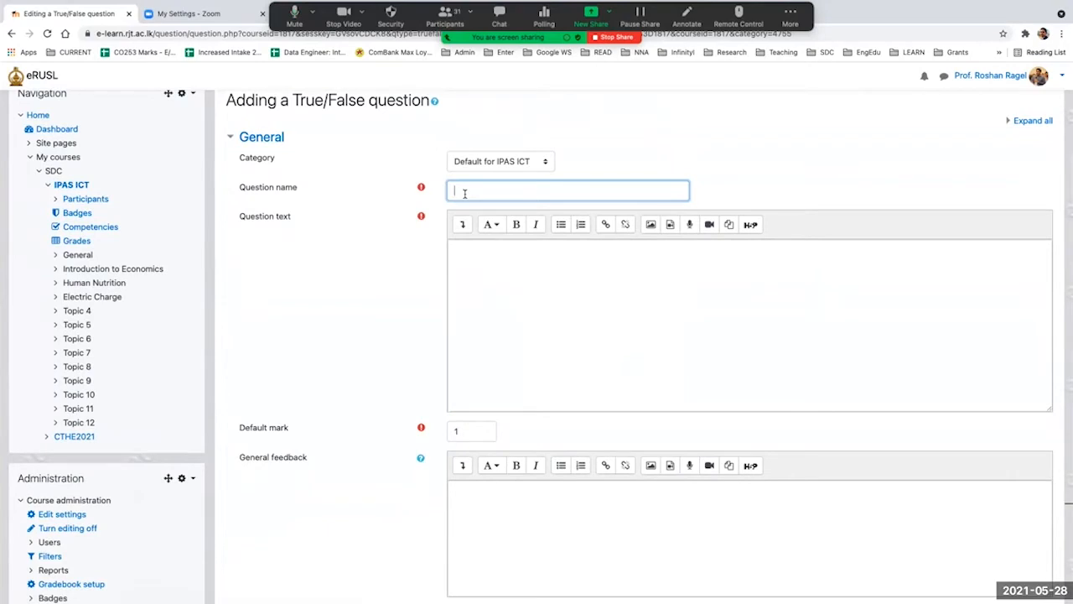
type("TrueFa")
key("BackSpace")
key("BackSpace")
type("False Q1")
left_click(482, 266)
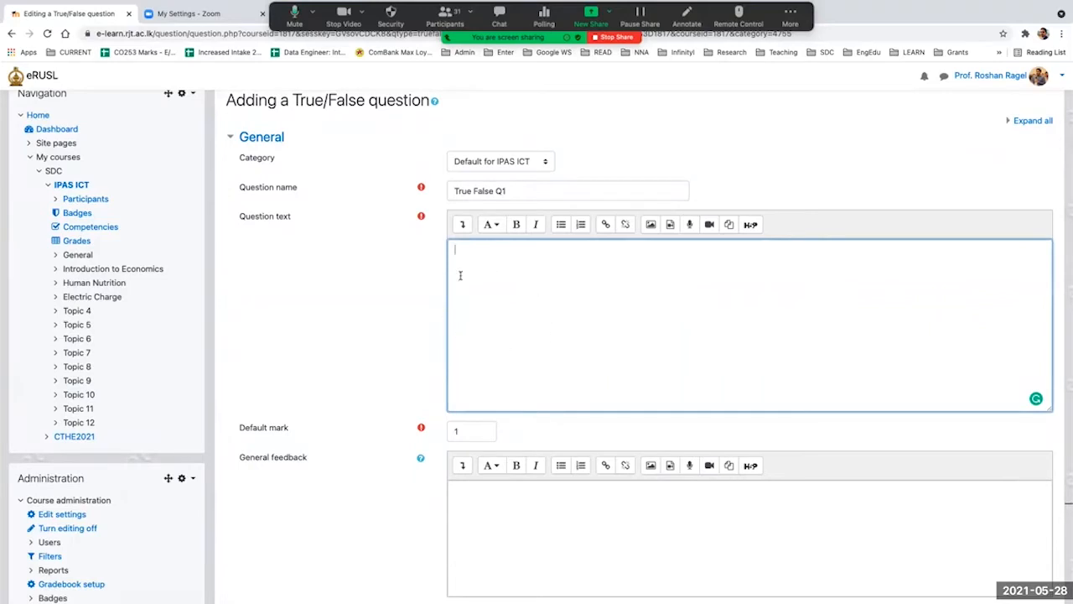
left_click(650, 224)
left_click(660, 224)
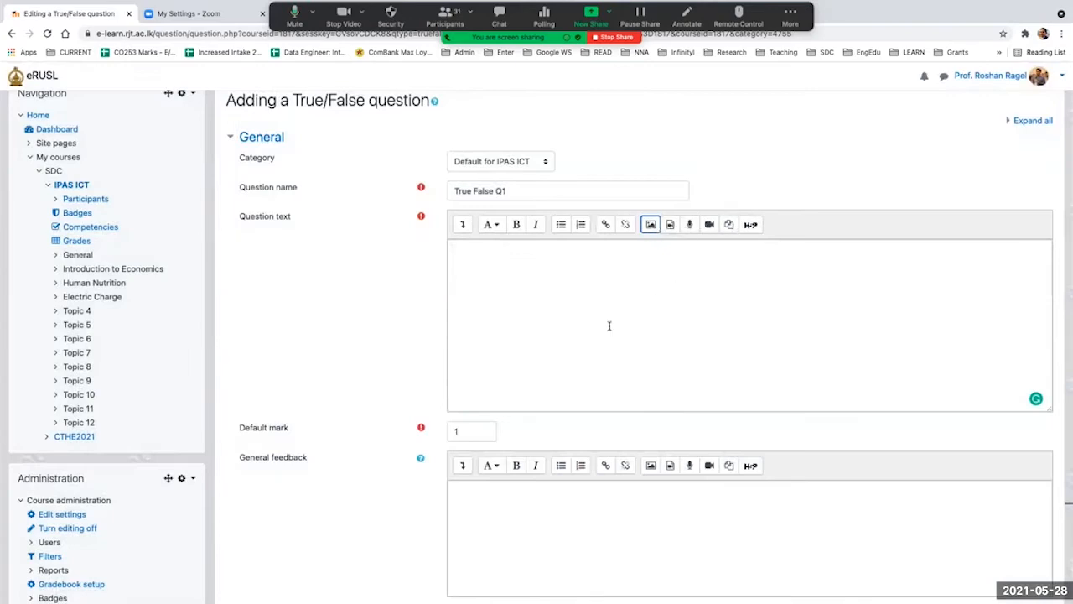
Step: Show the editor's additional formatting tools and enter "Sample True False Question 1" as the question text
left_click(459, 224)
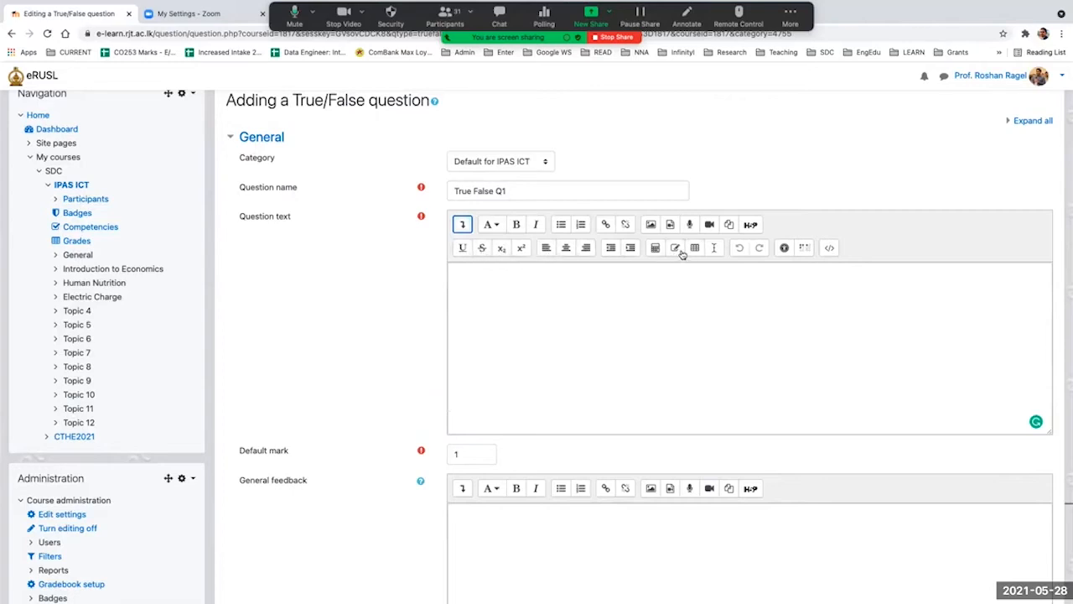
left_click(527, 338)
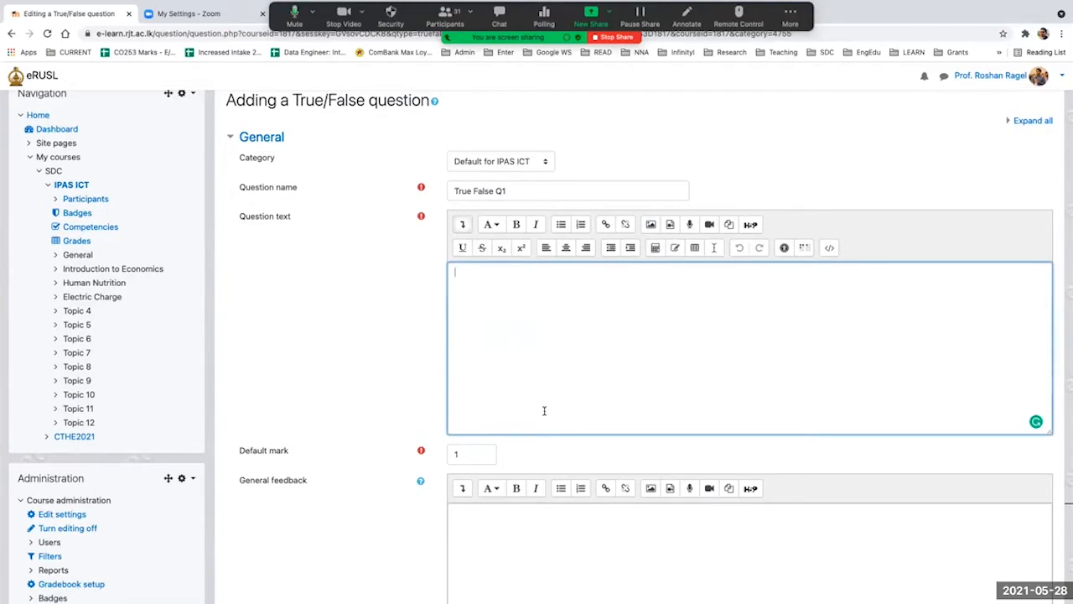
type("Sample")
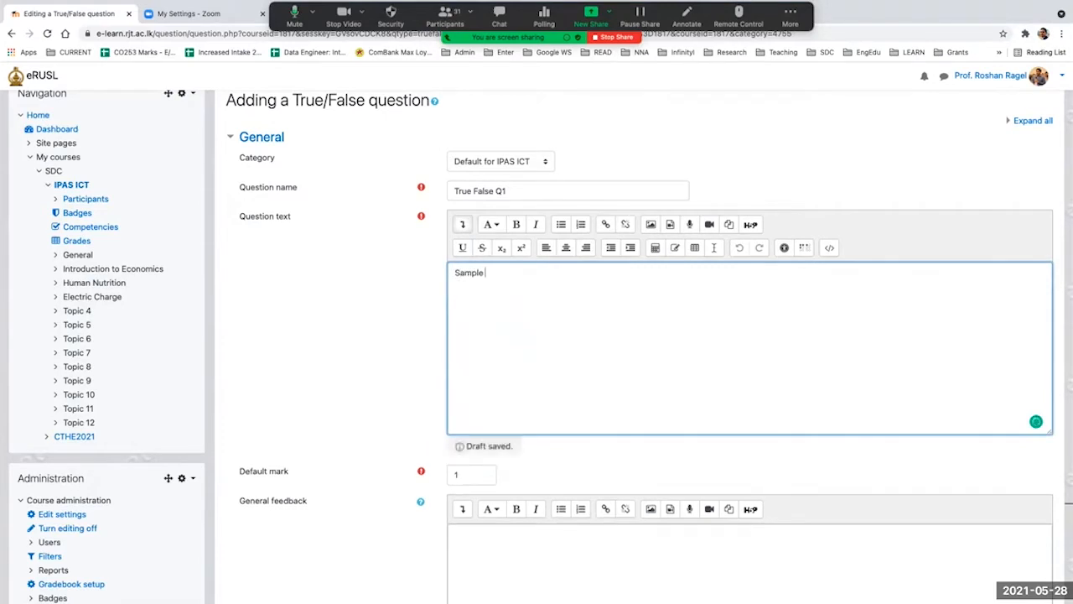
type(" Ques")
key("BackSpace")
key("BackSpace")
key("BackSpace")
key("BackSpace")
type("True Falsue")
key("BackSpace")
key("BackSpace")
key("BackSpace")
type("se")
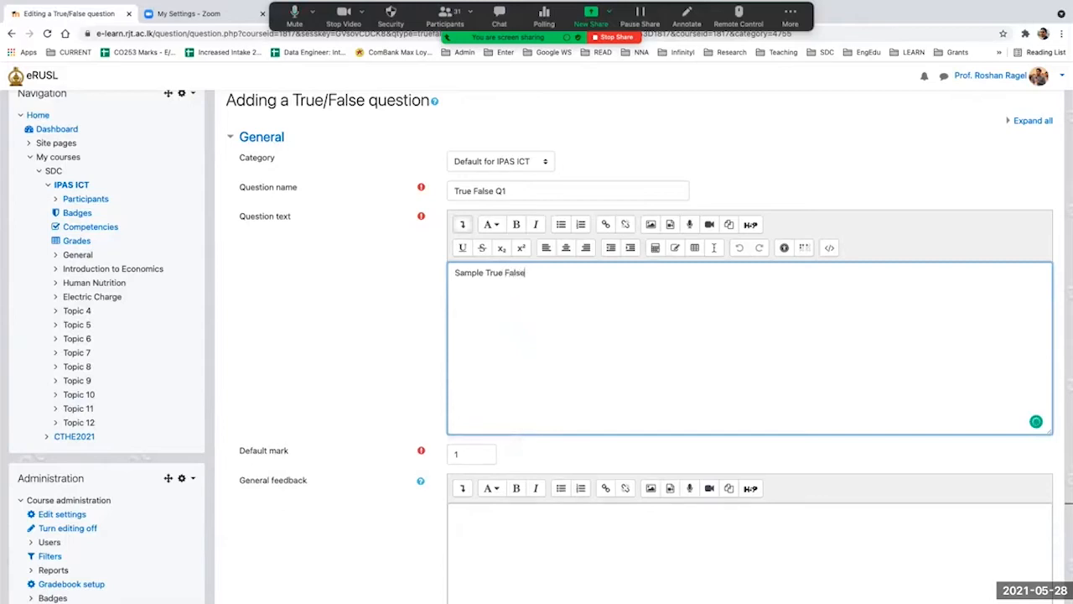
type(" Question 1")
Step: Insert a table with 3 rows and 3 columns below the question text, captioned "test" at the top
key("Return")
left_click(694, 248)
type("test")
left_click(523, 309)
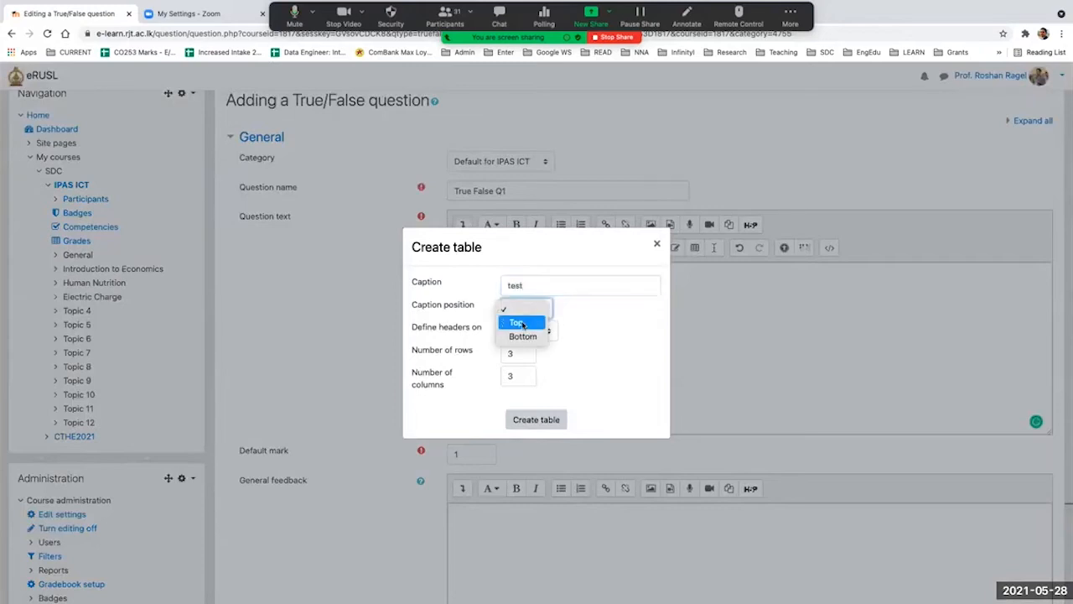
left_click(520, 323)
left_click(538, 419)
Step: Upload the Desktop screenshot "Screenshot 2021-05-28 at 11.16.14 AM (2)" as an image for the question text
left_click(681, 353)
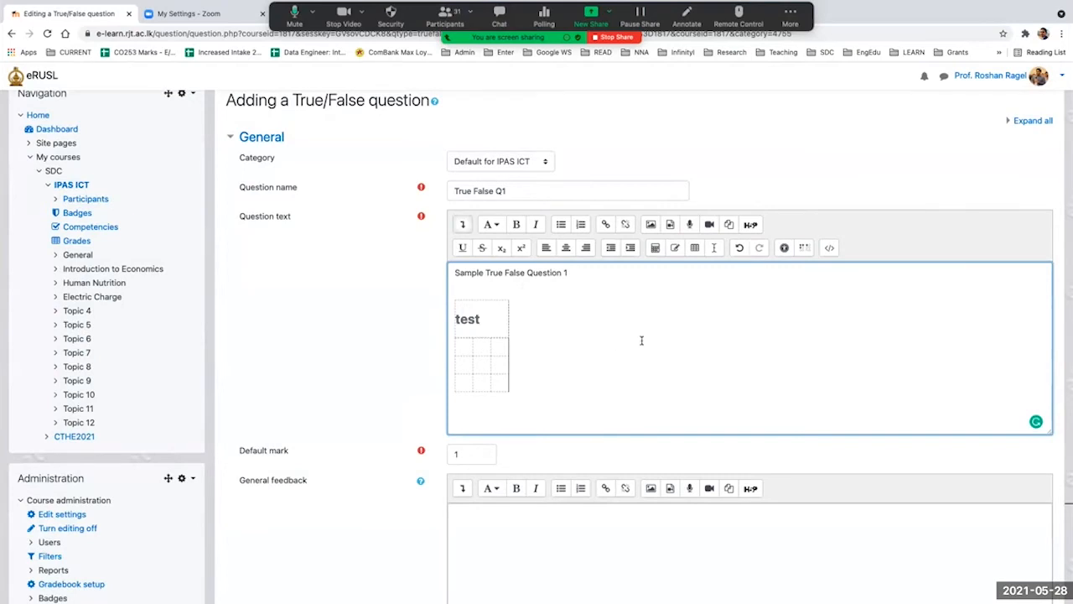
left_click(650, 224)
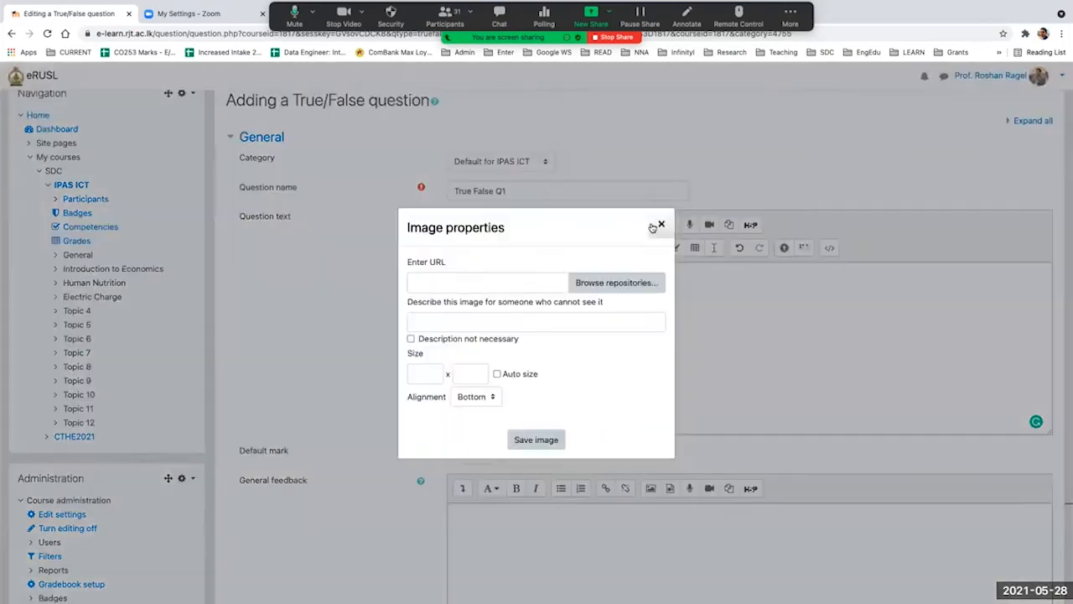
left_click(590, 285)
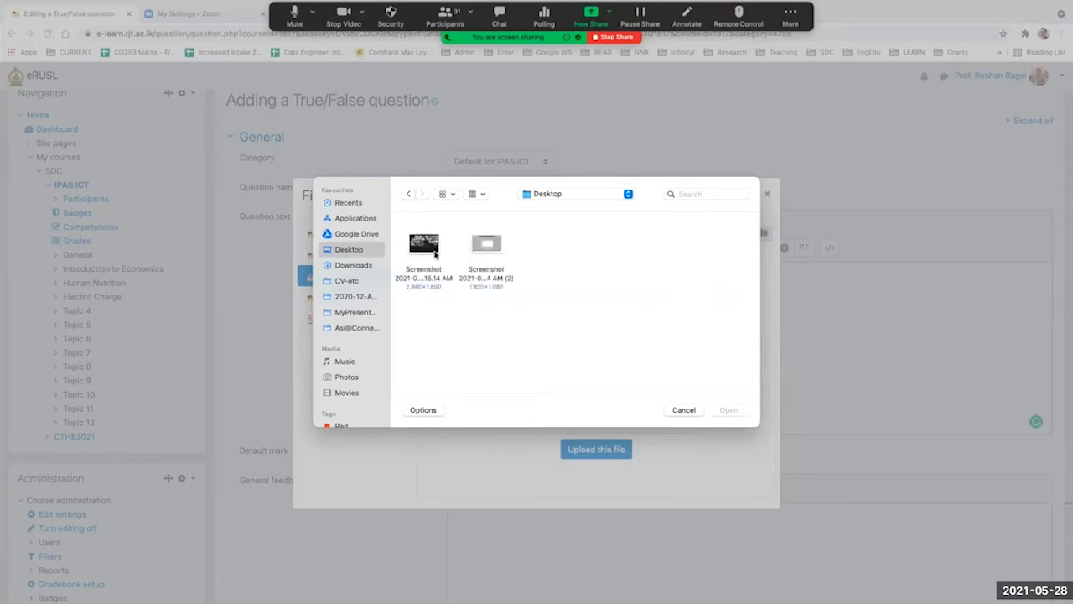
left_click(477, 240)
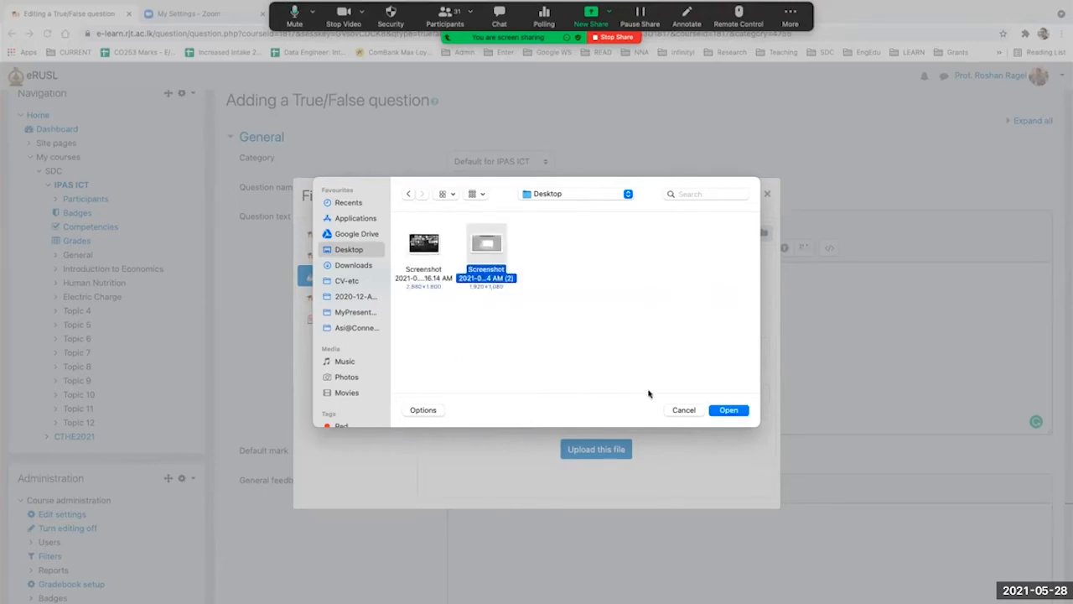
left_click(728, 410)
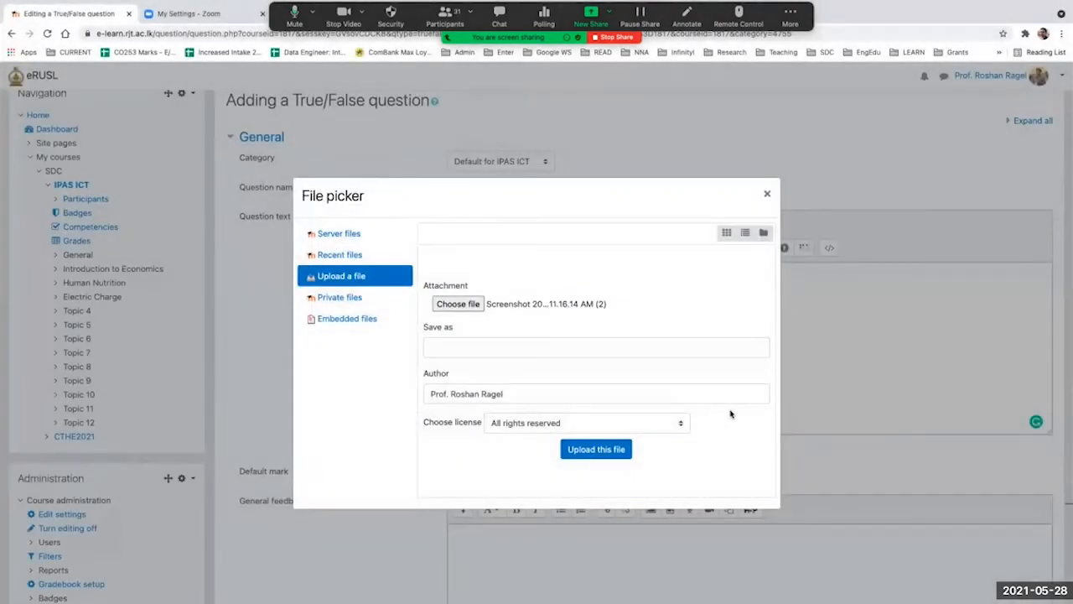
left_click(600, 446)
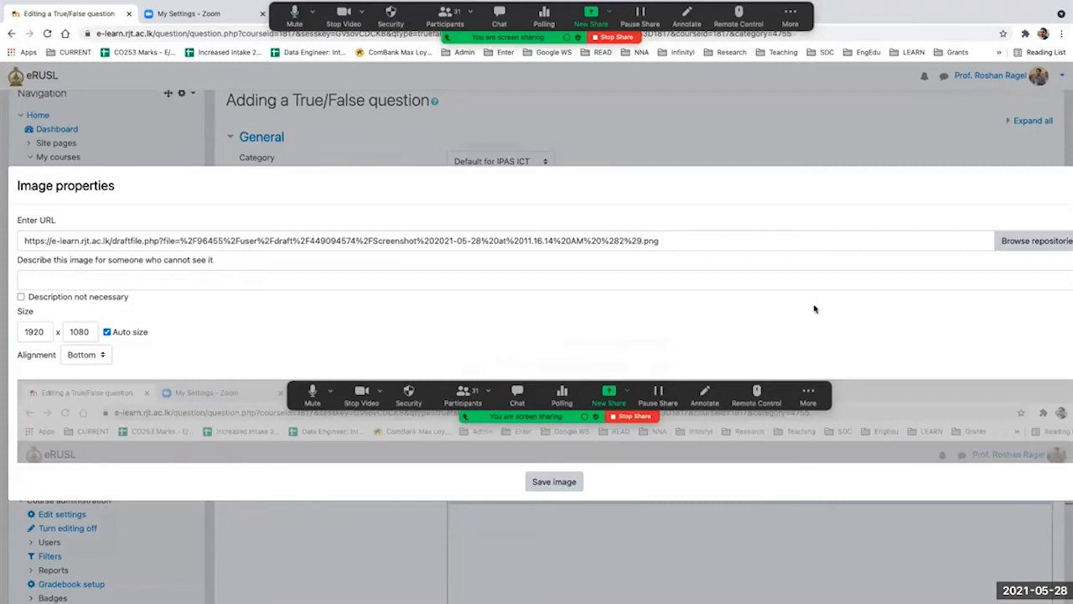
Step: Describe the uploaded image as "sample" and save it into the question text
left_click(564, 483)
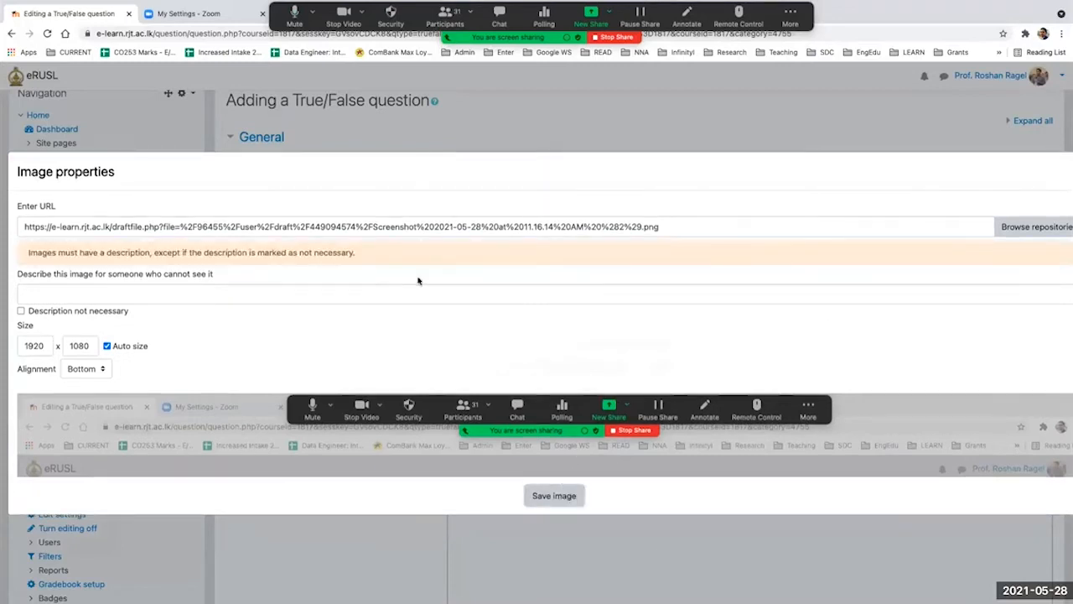
left_click(264, 284)
type("sample")
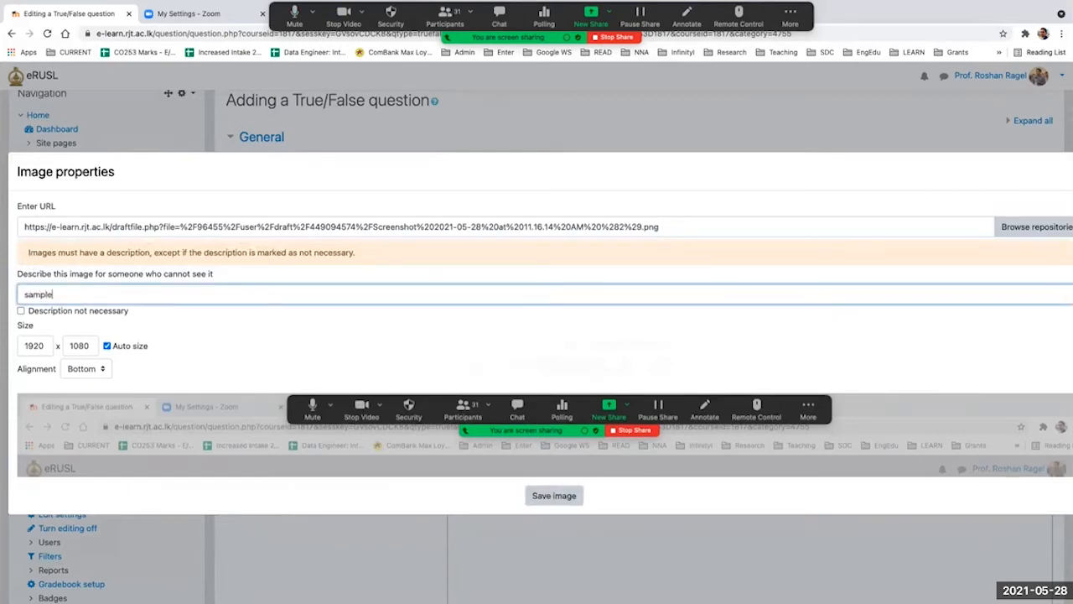
left_click(554, 496)
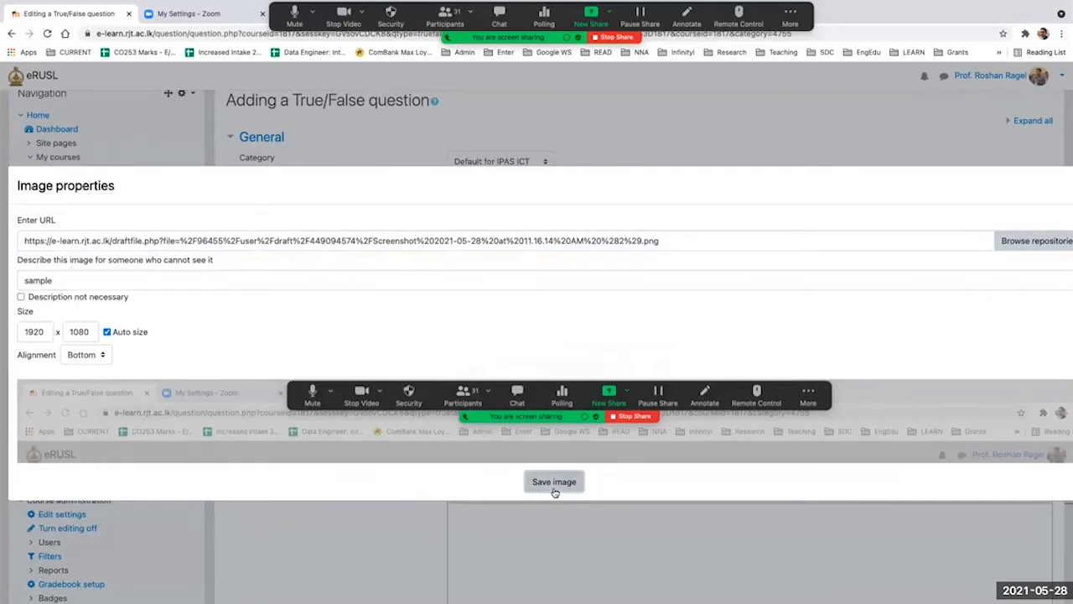
left_click(554, 483)
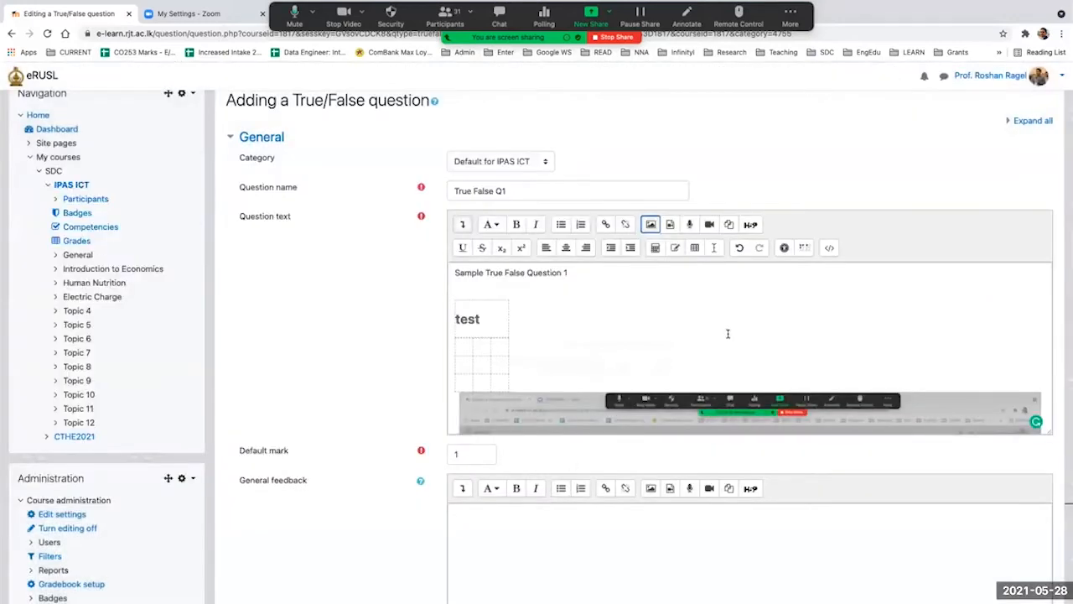
Step: Look over the question text content, including the sentence, the "test" table and the inserted screenshot
scroll(729, 337, "down", 1)
scroll(728, 333, "up", 1)
scroll(667, 366, "down", 2)
scroll(667, 366, "down", 2)
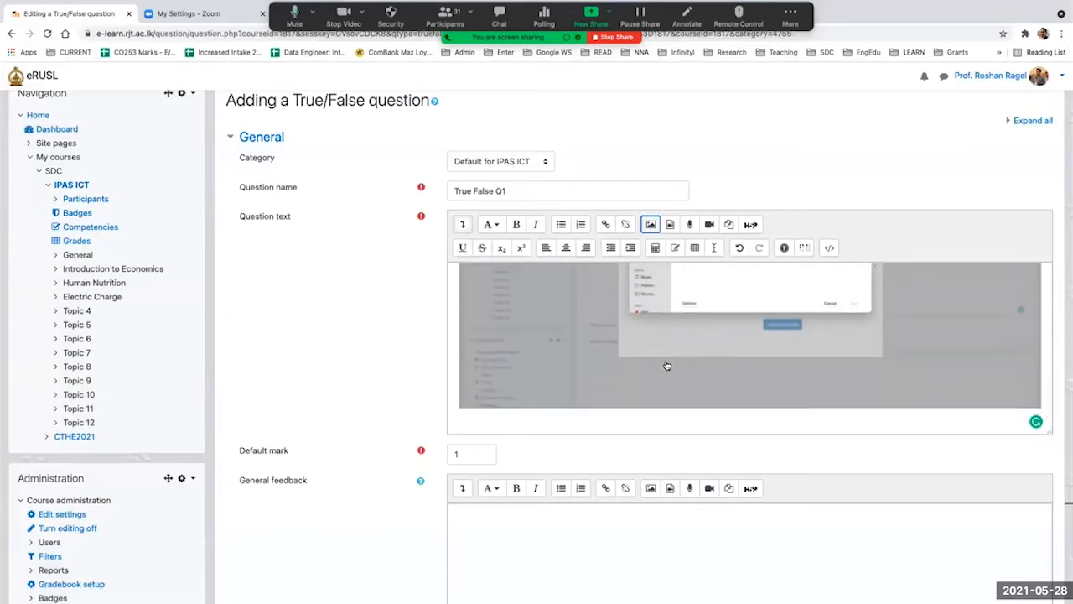
scroll(667, 365, "up", 5)
scroll(667, 365, "down", 5)
scroll(666, 365, "up", 5)
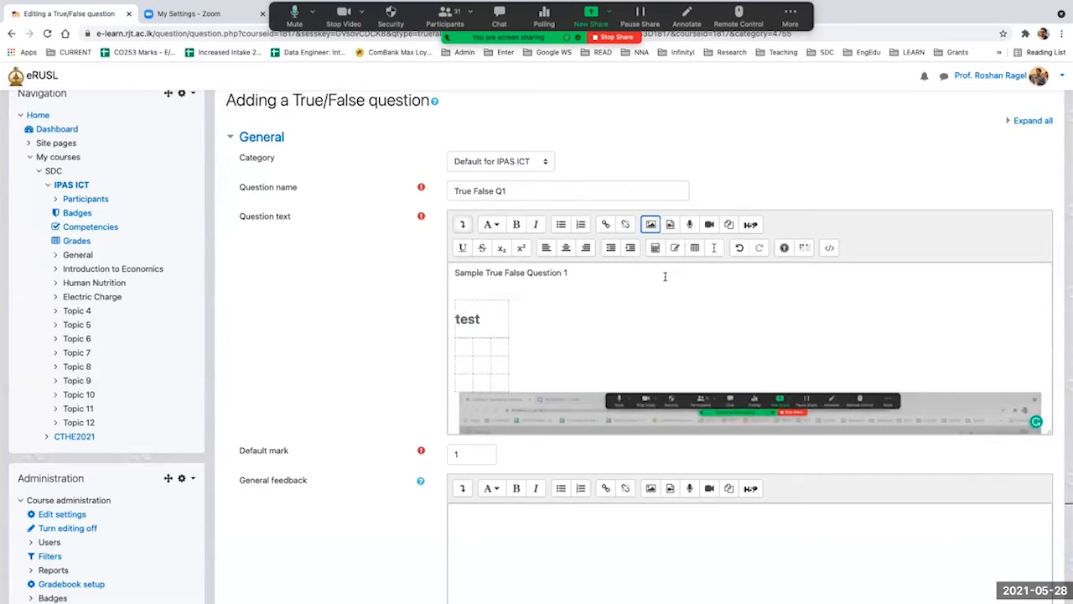
scroll(679, 313, "down", 5)
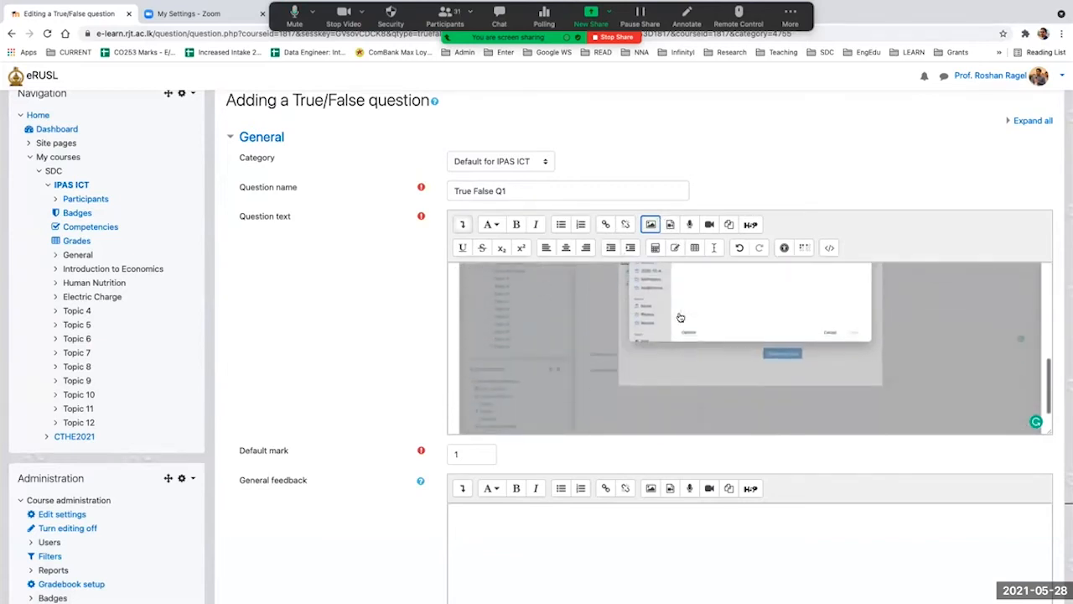
scroll(678, 314, "up", 4)
scroll(678, 314, "up", 1)
left_click(457, 273)
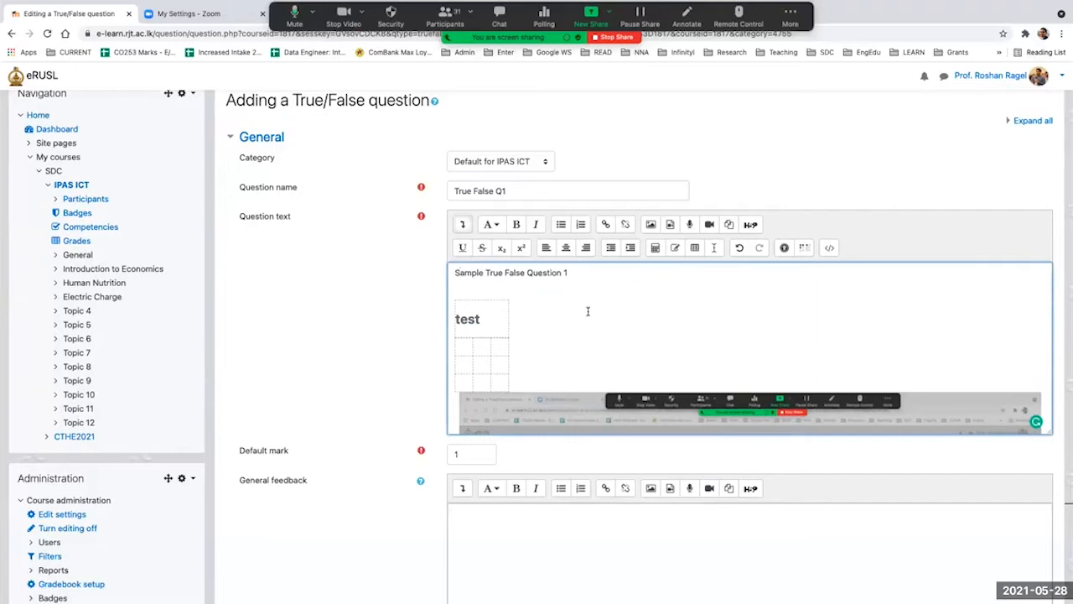
Step: Examine the default mark, general feedback and ID number fields of the question form
scroll(590, 329, "down", 1)
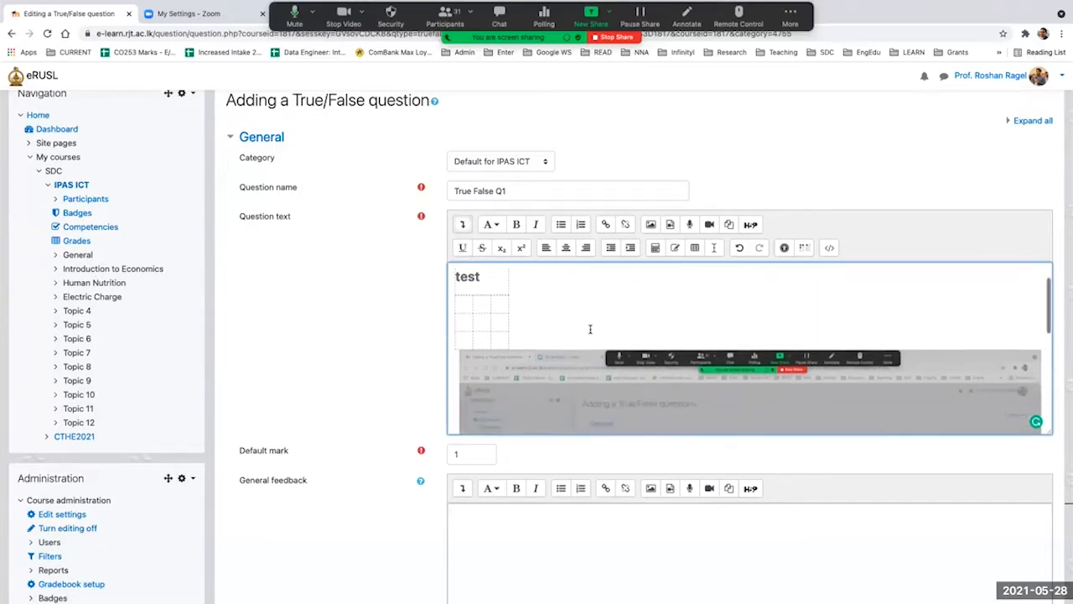
scroll(393, 349, "down", 1)
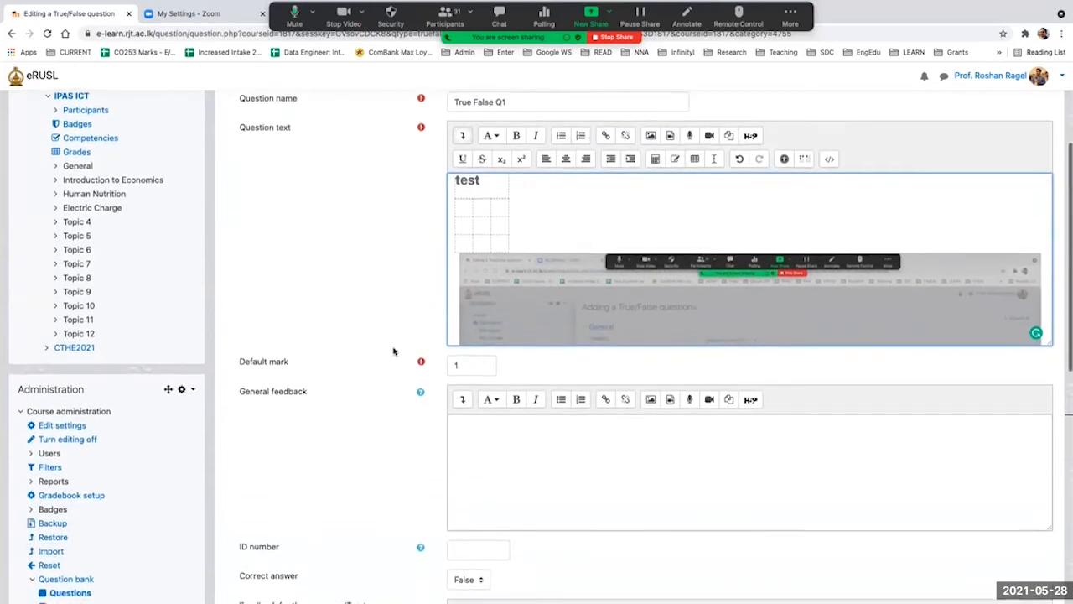
scroll(393, 351, "down", 1)
left_click(480, 339)
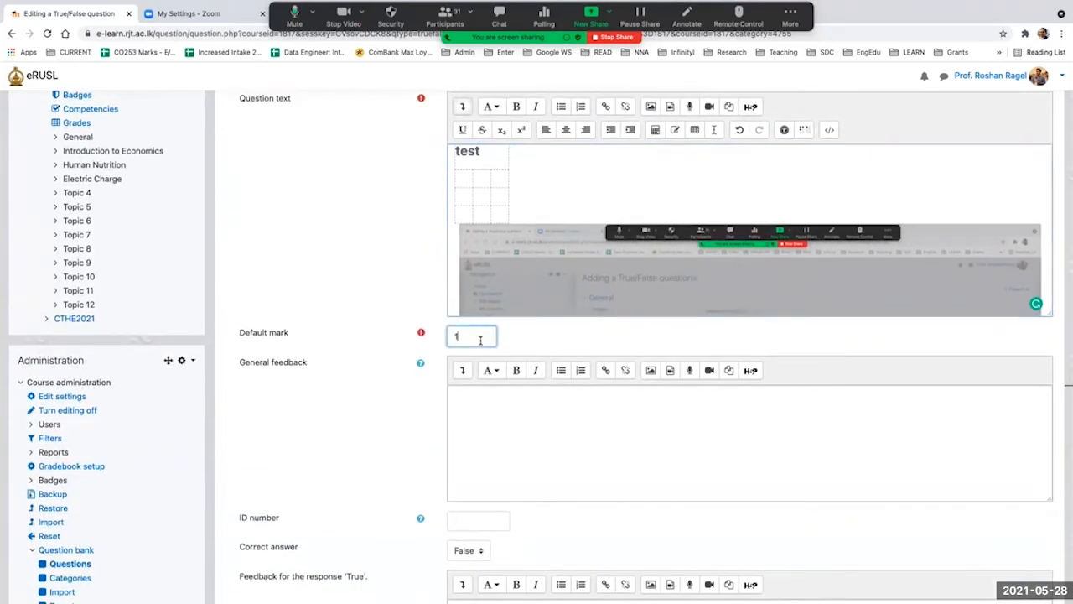
scroll(361, 396, "down", 1)
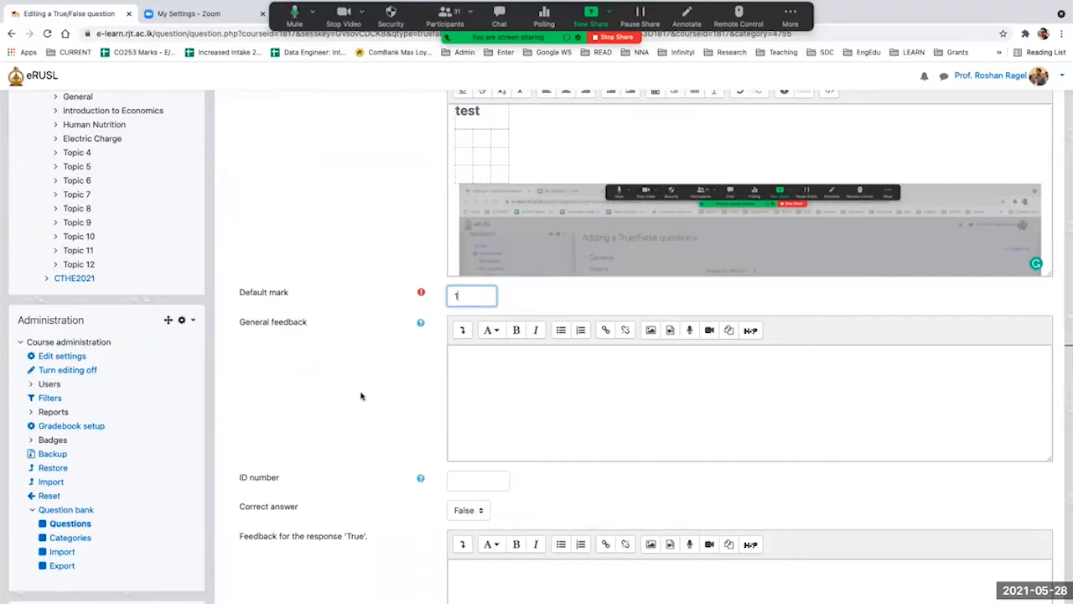
type("0")
scroll(343, 425, "down", 1)
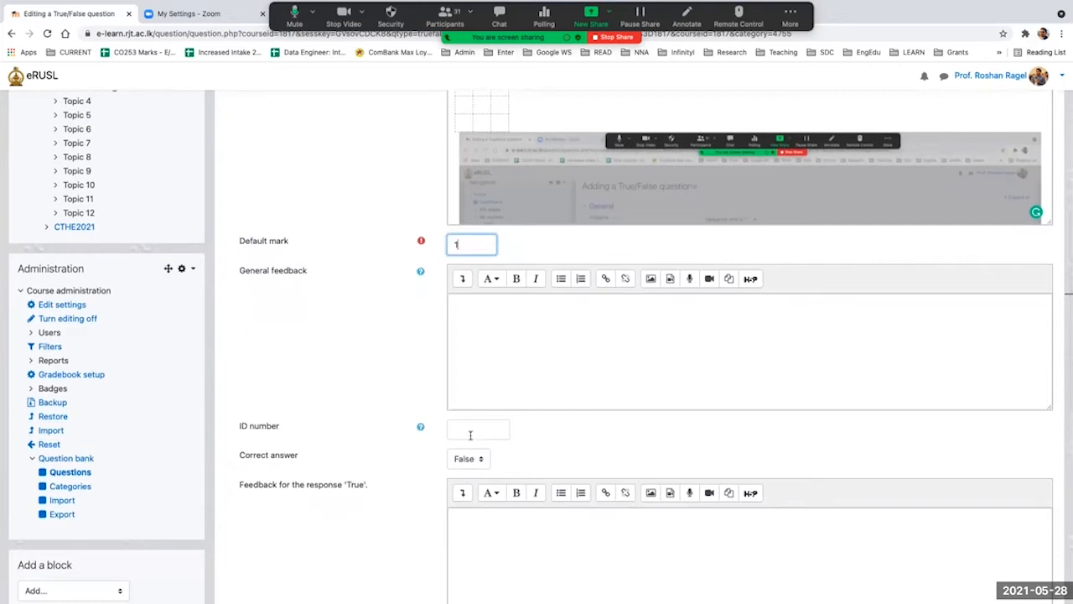
scroll(520, 333, "down", 1)
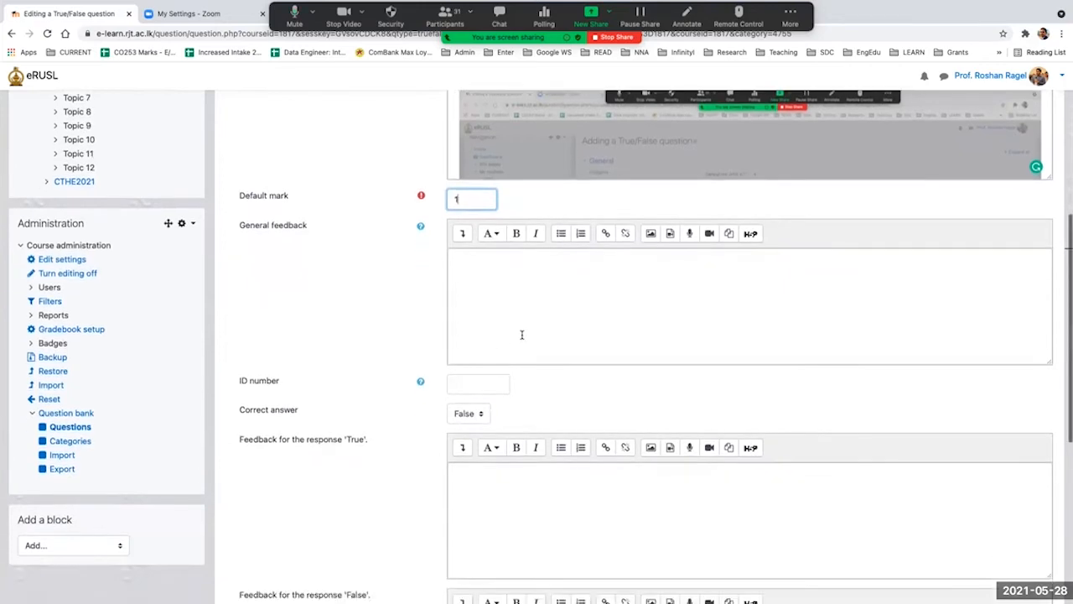
left_click(491, 295)
scroll(490, 295, "down", 2)
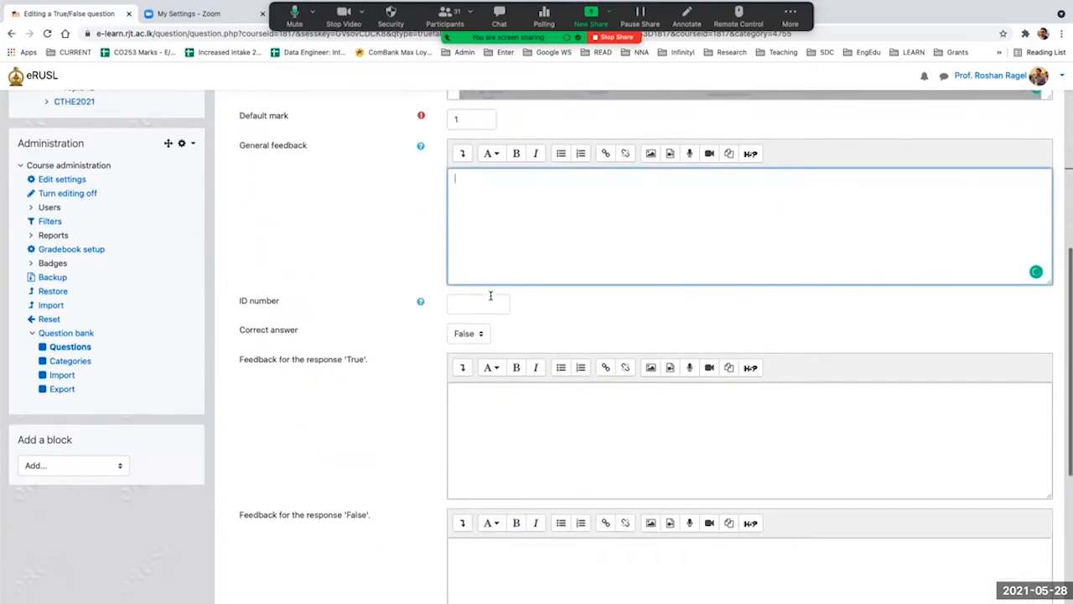
left_click(474, 300)
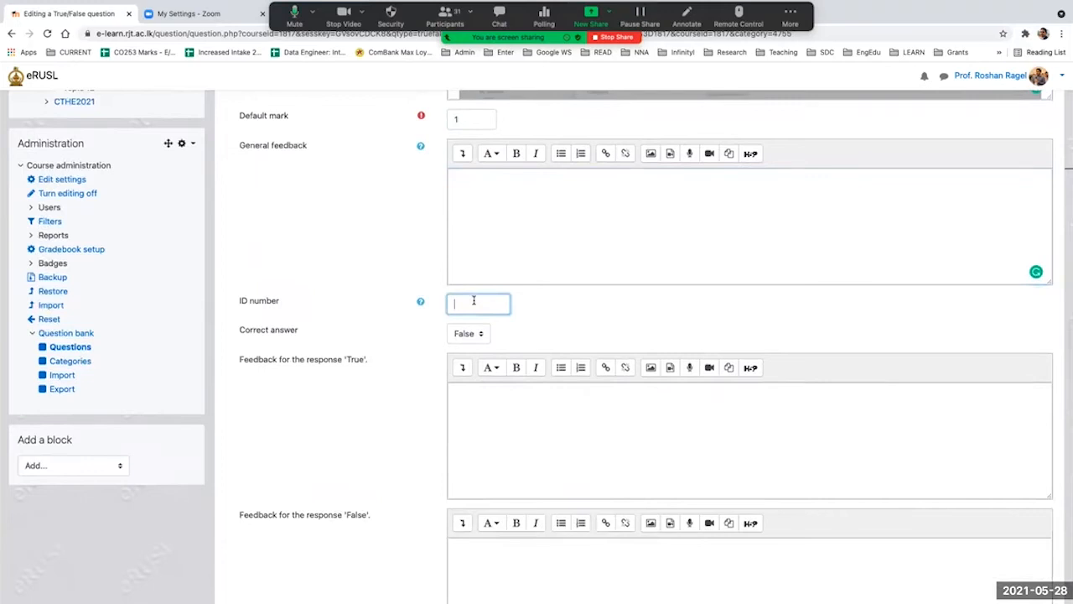
scroll(435, 347, "down", 3)
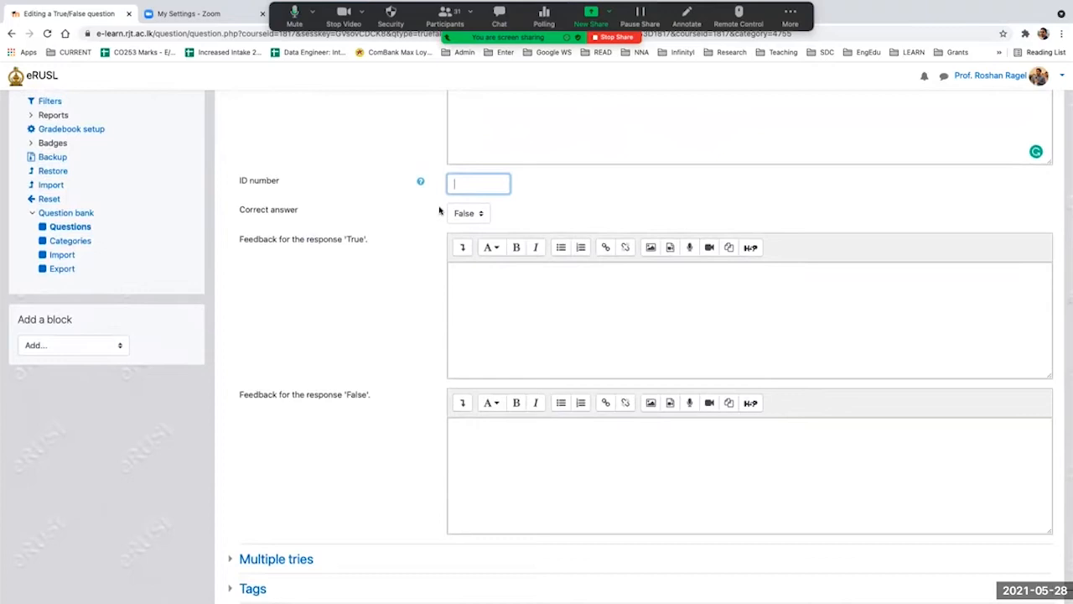
Step: Choose False as the correct answer of the question
left_click_drag(238, 209, 296, 209)
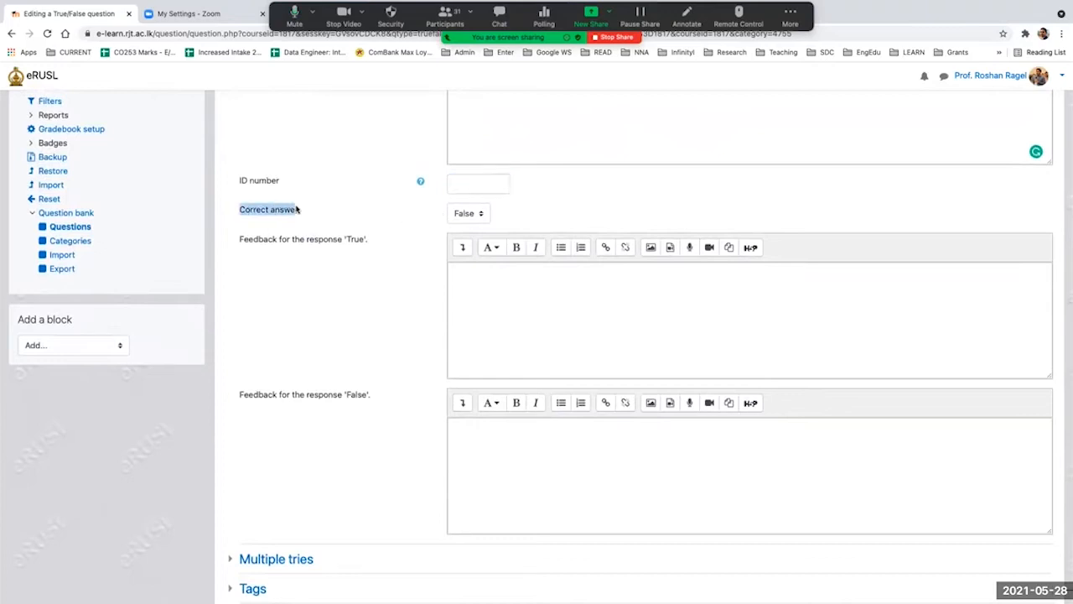
scroll(395, 228, "up", 13)
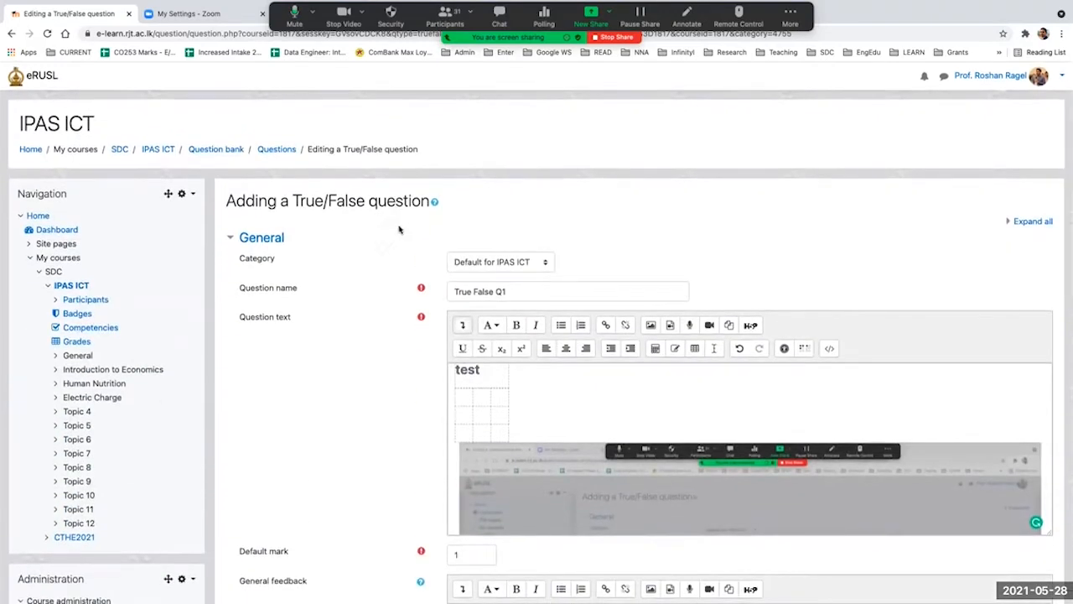
scroll(347, 268, "down", 15)
scroll(347, 269, "up", 3)
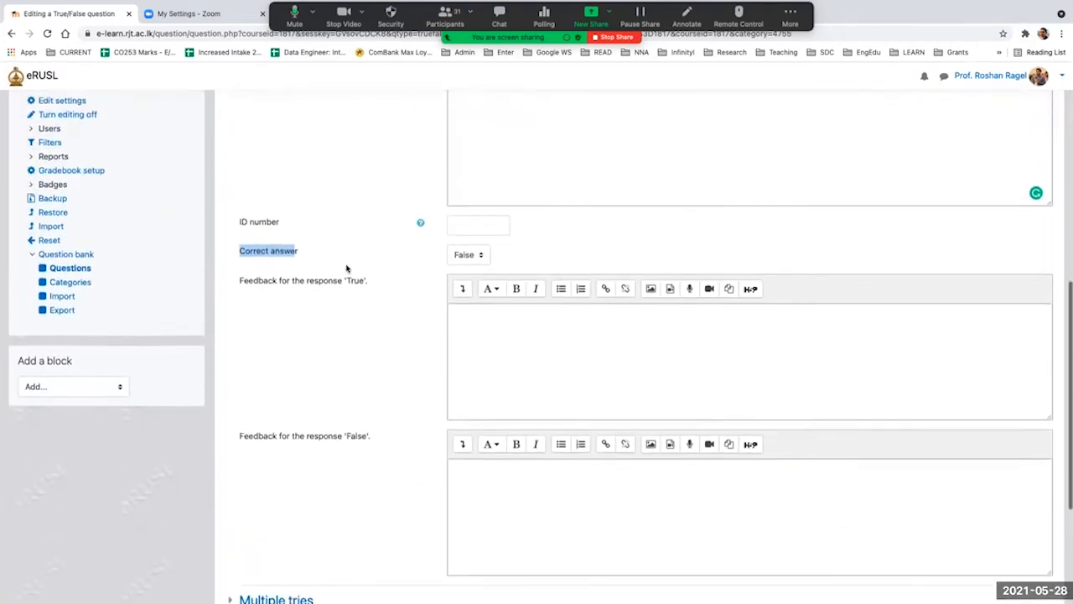
left_click(483, 262)
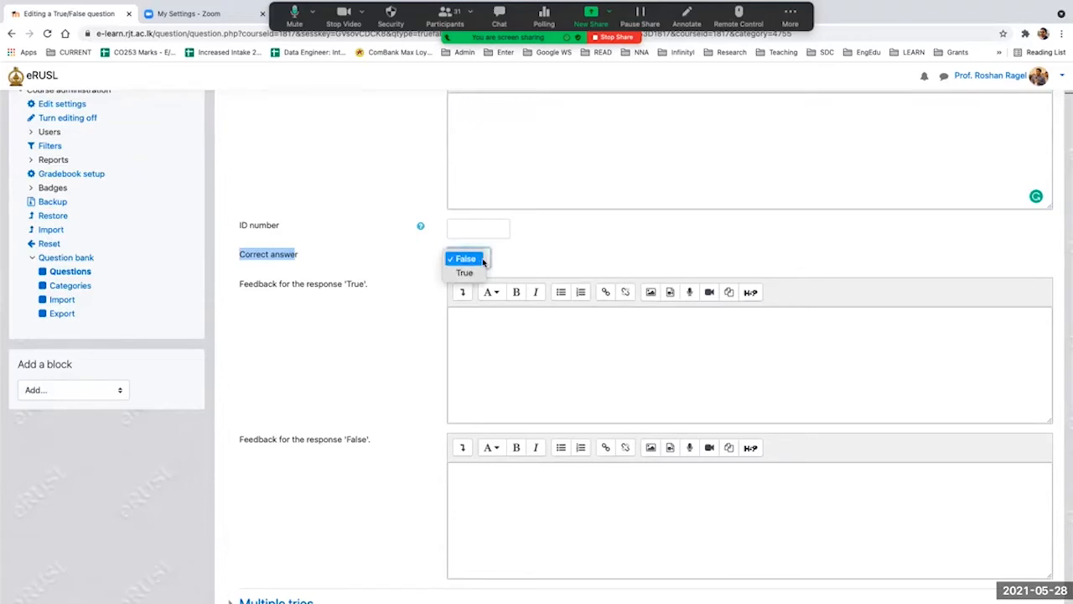
left_click(471, 259)
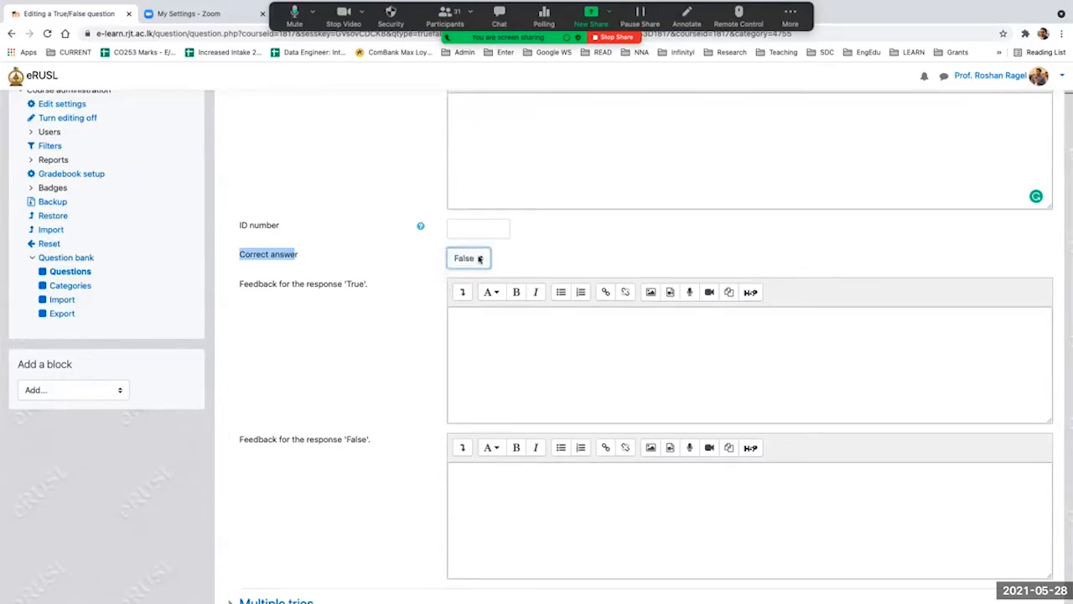
left_click(574, 247)
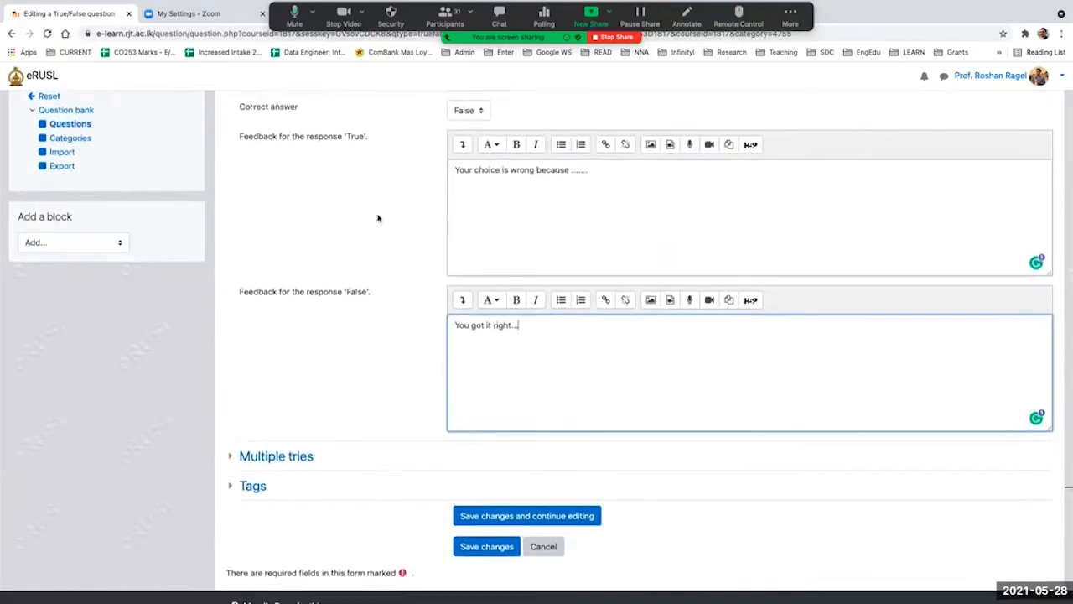
Step: Enter "Your choice is wrong because ......." as feedback for the response 'True' and "You got it right..." for 'False'
scroll(378, 220, "up", 2)
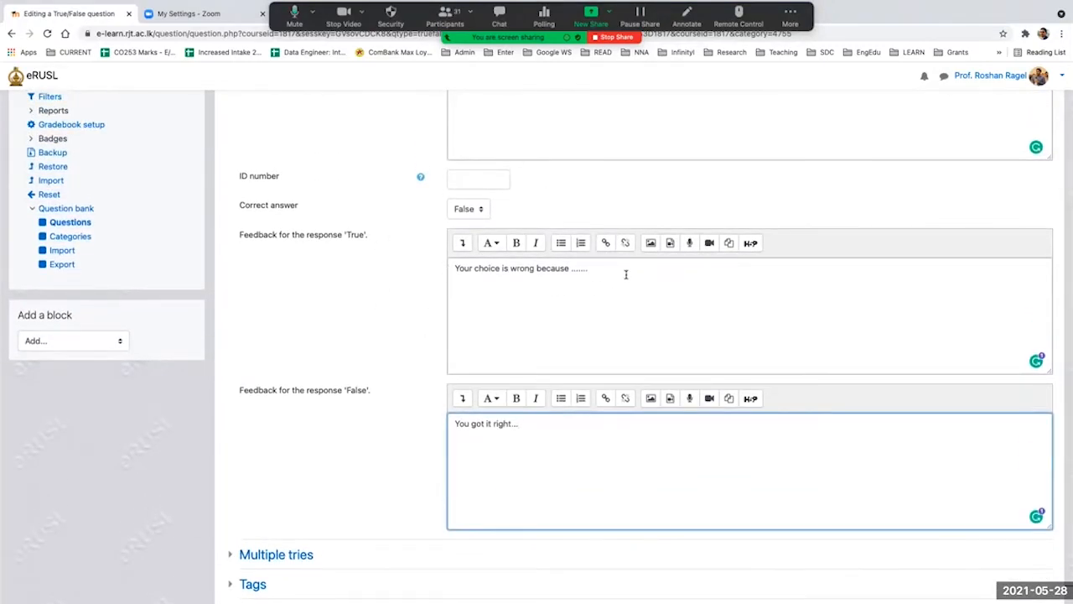
left_click_drag(626, 270, 456, 268)
left_click_drag(542, 436, 425, 422)
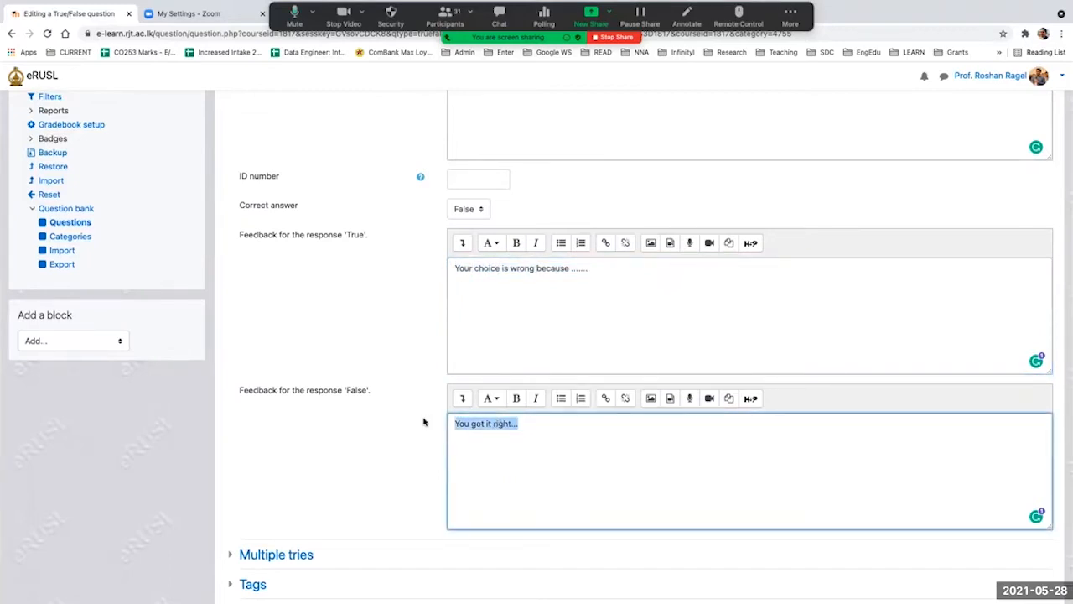
Step: Review the question text, default mark, correct answer and the feedback for both responses
scroll(525, 204, "up", 5)
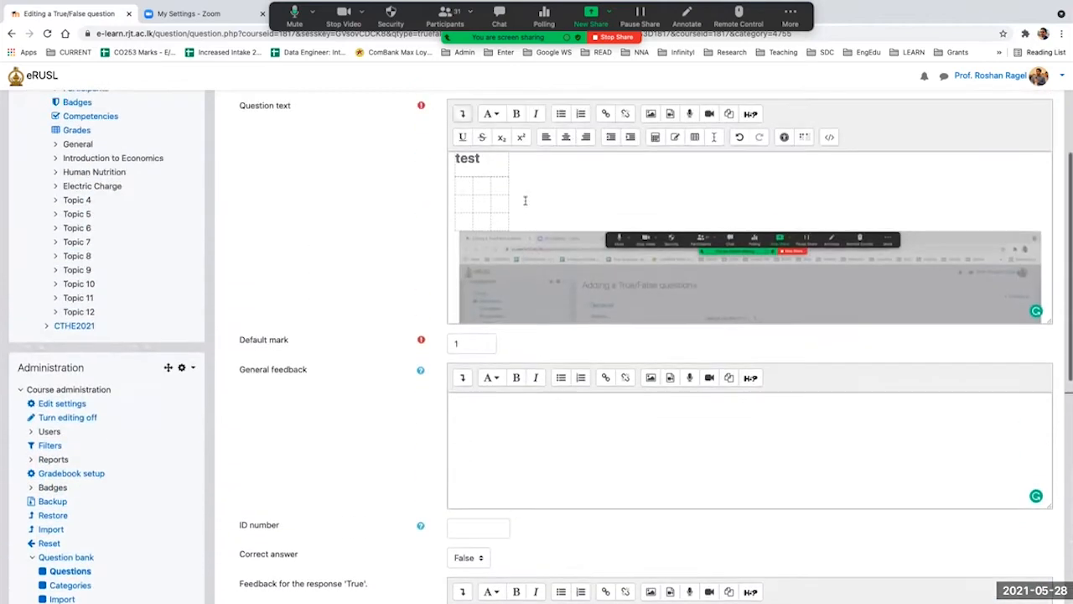
scroll(515, 181, "up", 1)
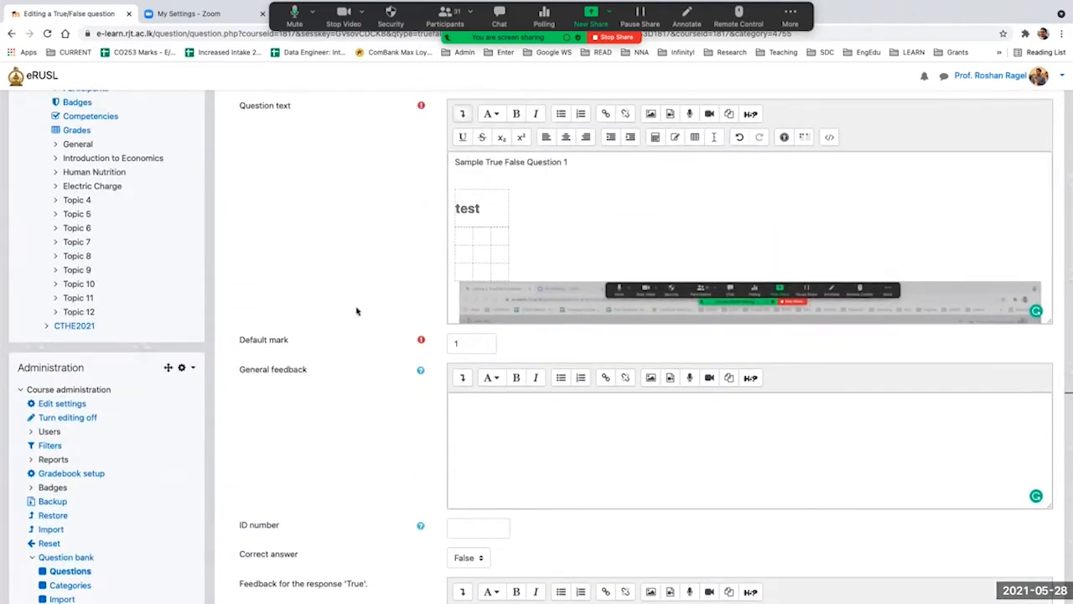
scroll(354, 319, "down", 2)
scroll(355, 320, "down", 1)
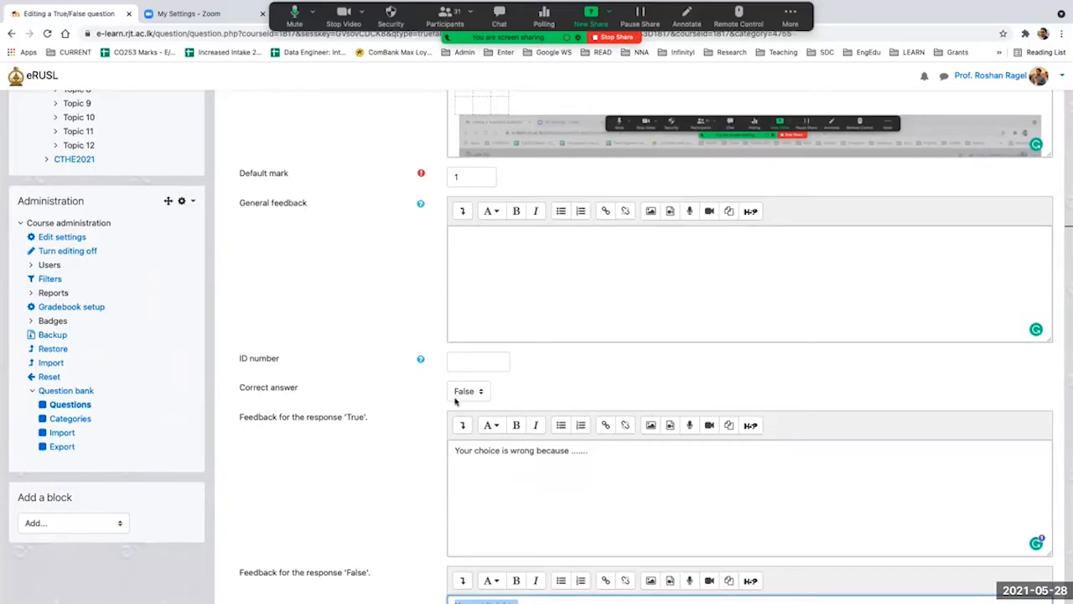
scroll(395, 455, "down", 2)
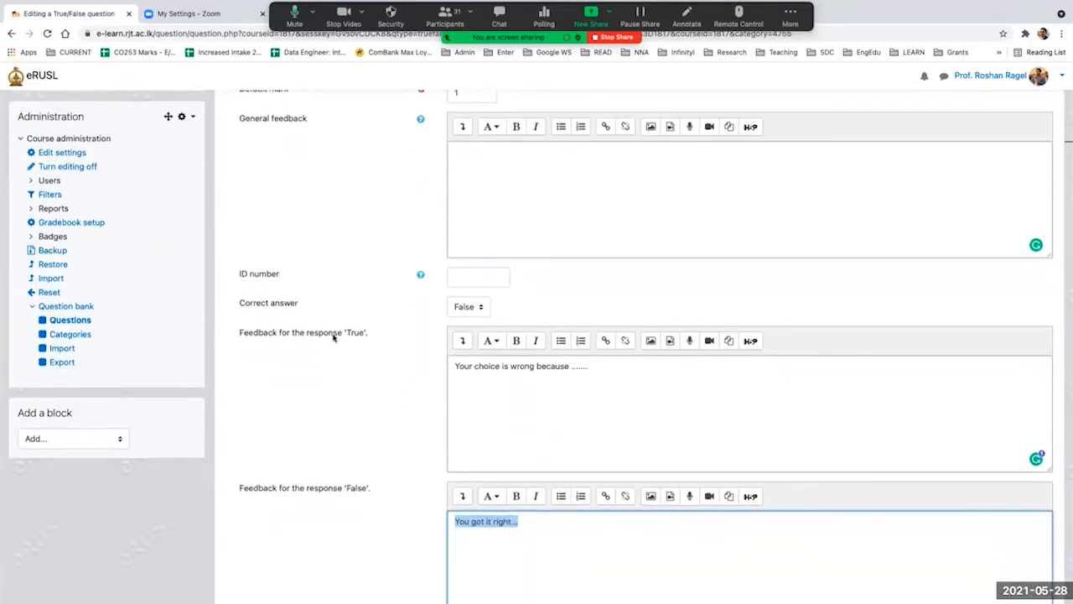
scroll(335, 507, "down", 5)
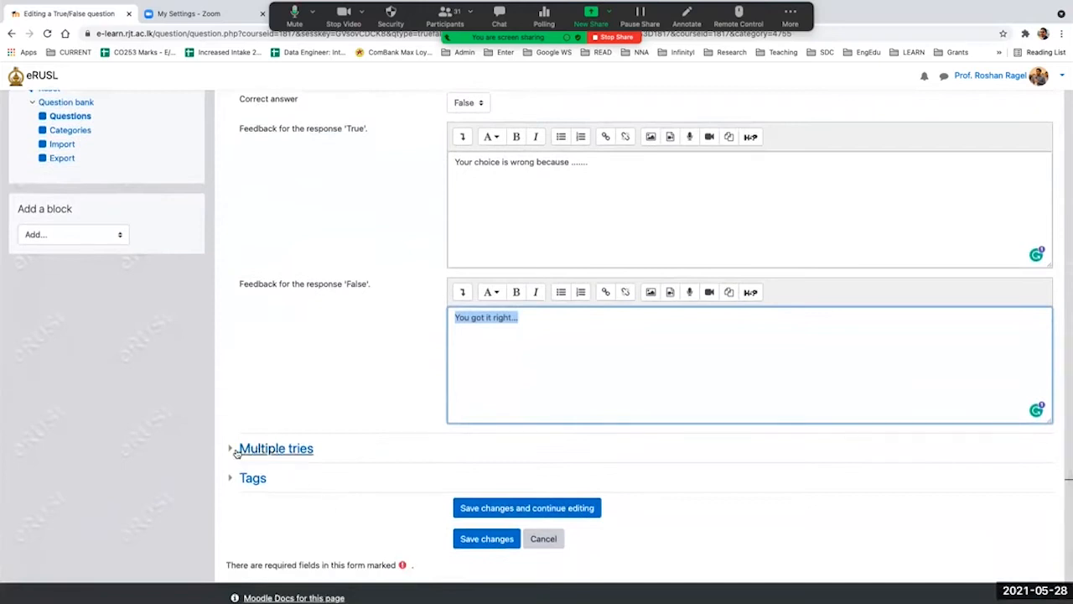
Step: Expand the Multiple tries settings and save the question to the question bank
left_click(234, 448)
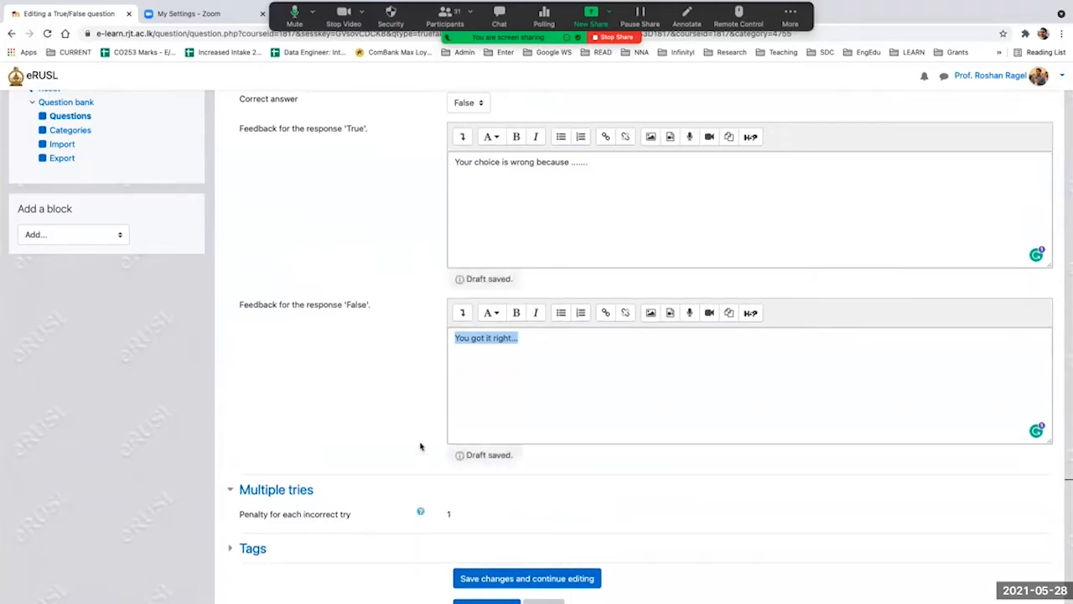
scroll(355, 430, "up", 2)
scroll(354, 430, "down", 4)
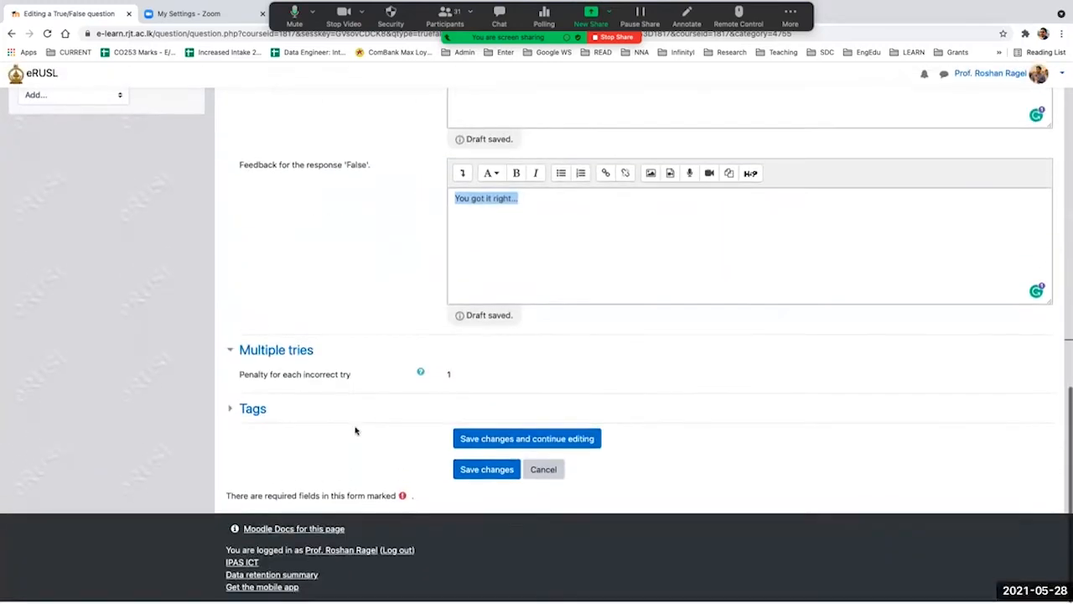
left_click(485, 473)
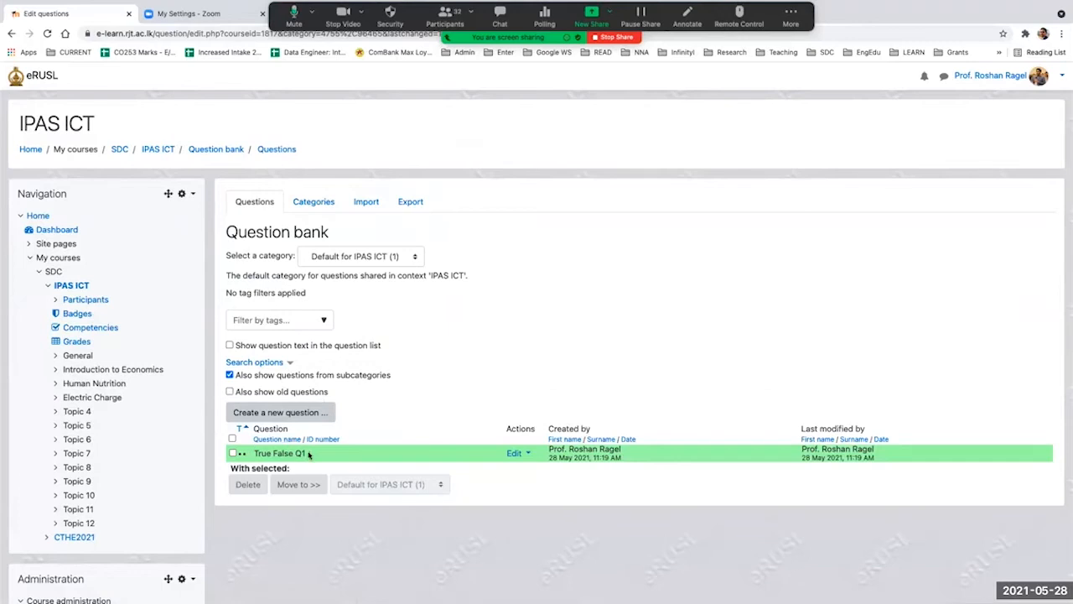
scroll(309, 453, "up", 5)
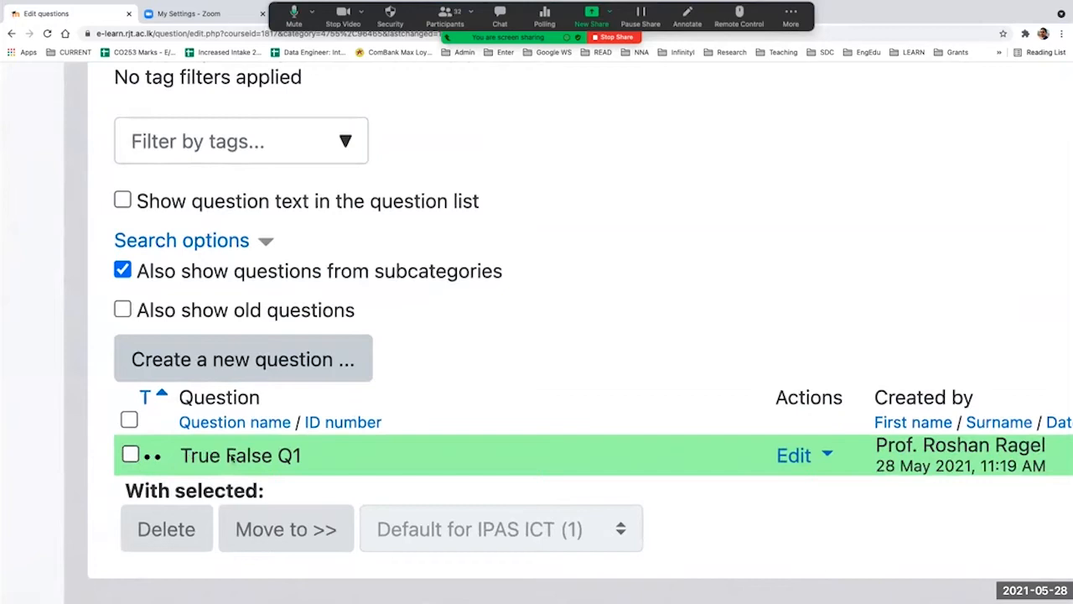
scroll(303, 458, "down", 5)
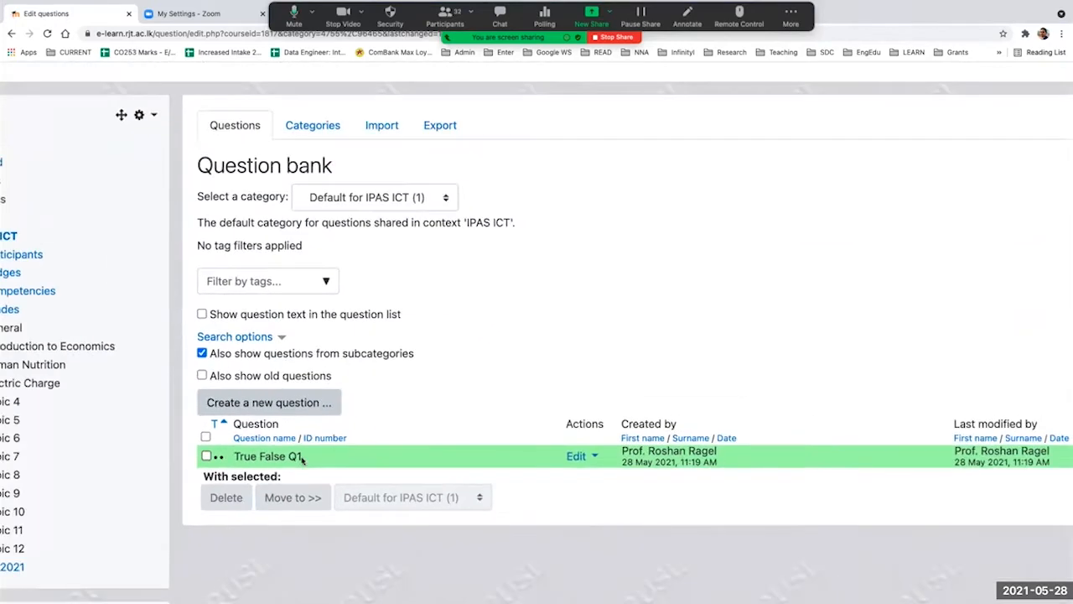
Step: Add a question category named "CAT1" under the parent category 'Default for IPAS ICT' in the question bank
scroll(303, 458, "down", 3)
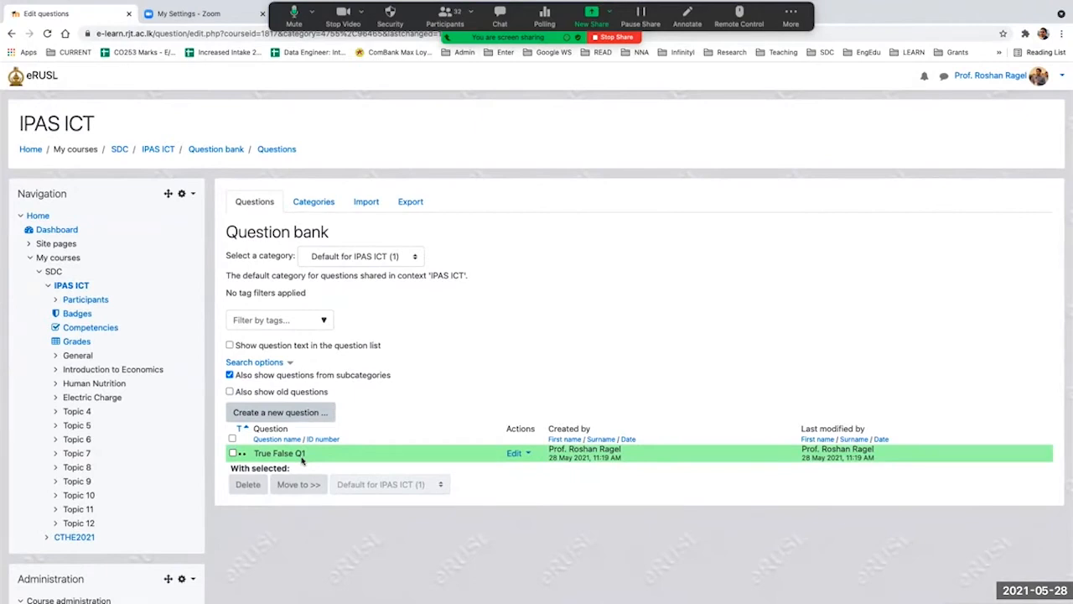
left_click(323, 206)
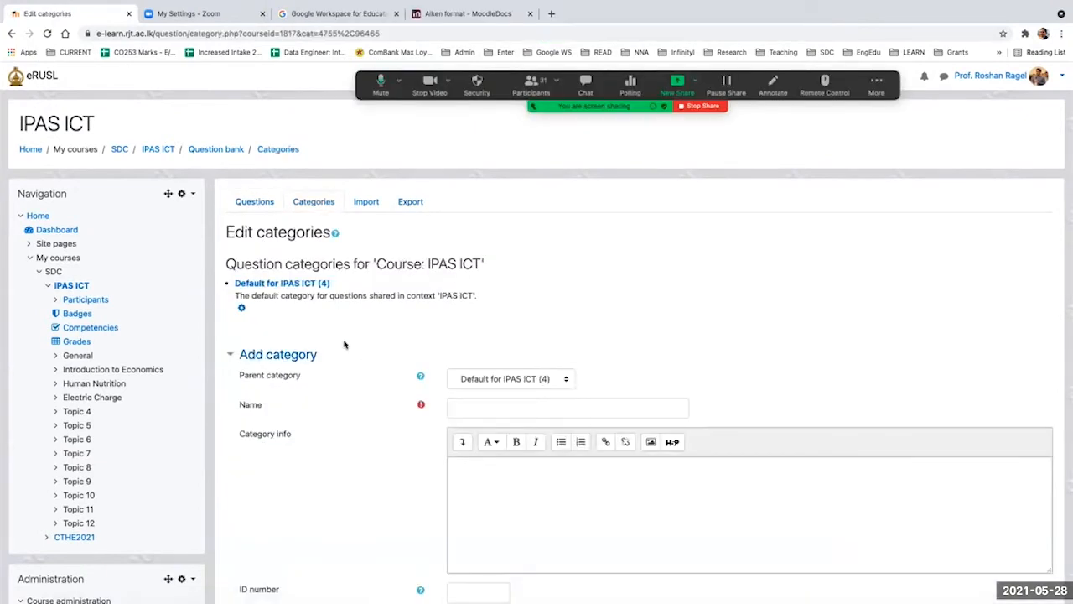
scroll(343, 344, "down", 1)
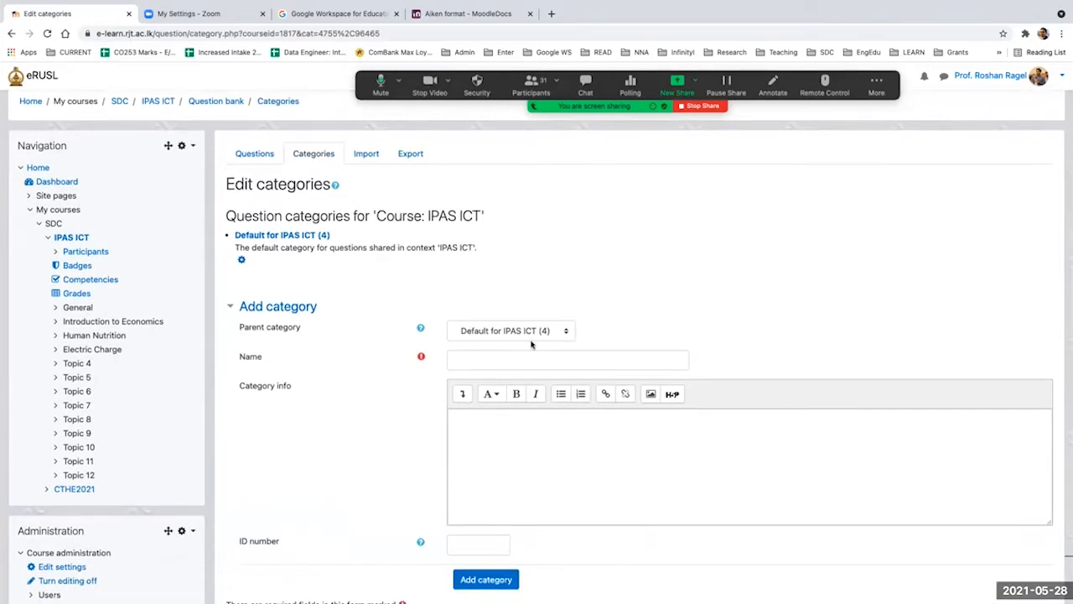
left_click(255, 156)
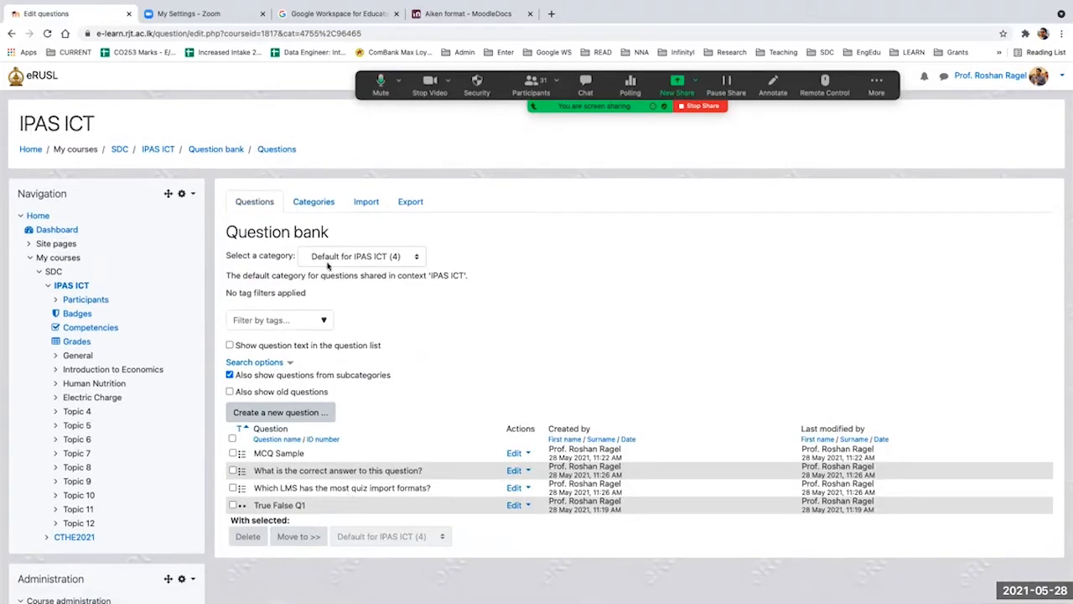
left_click(312, 203)
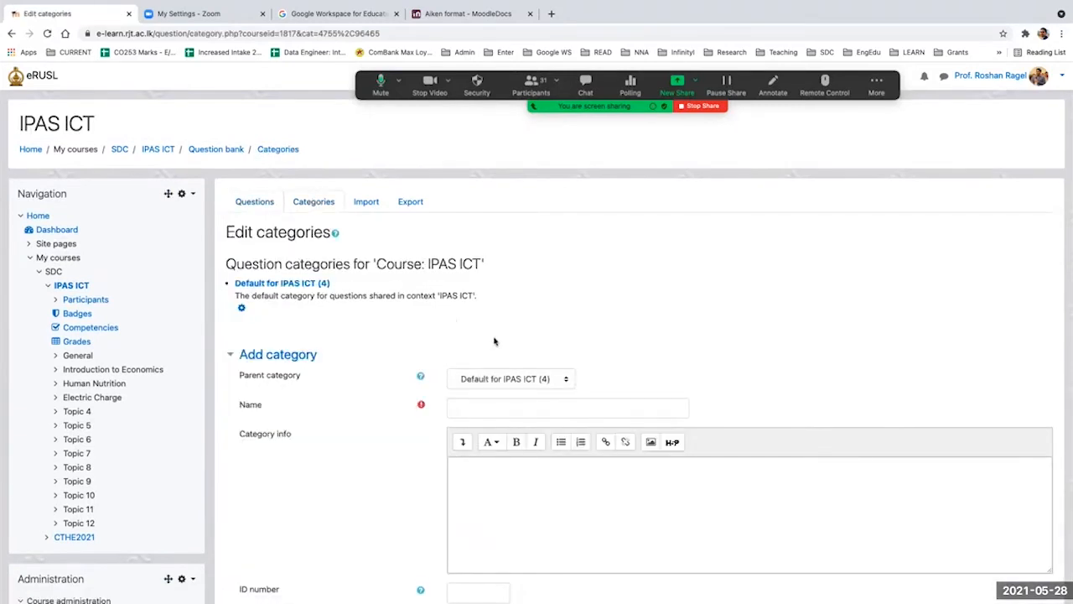
scroll(596, 327, "down", 1)
left_click(540, 344)
type("CAT1")
scroll(520, 380, "down", 3)
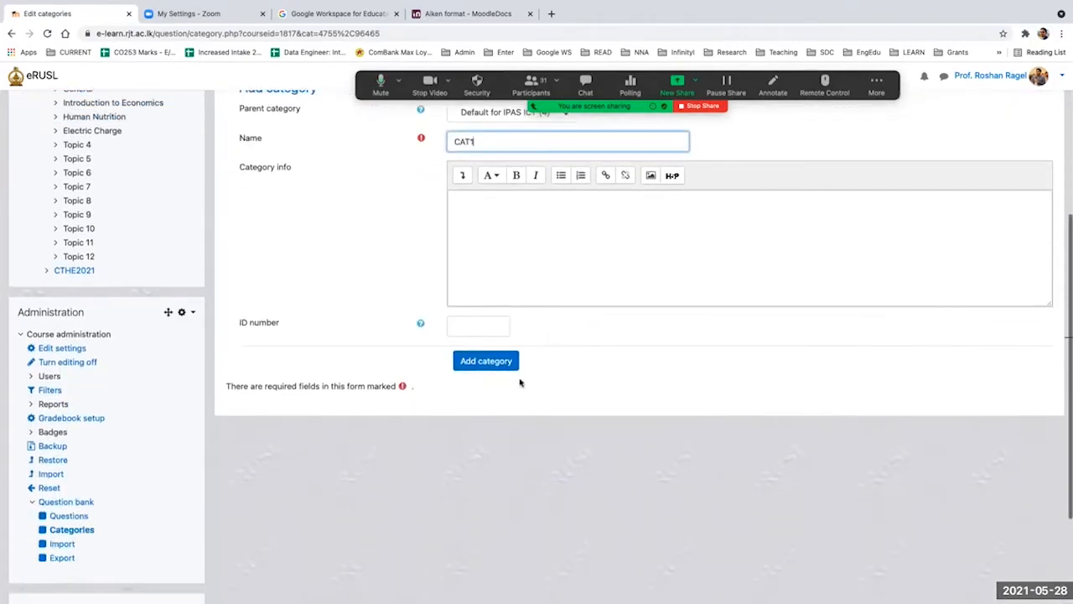
scroll(532, 282, "up", 1)
left_click(481, 407)
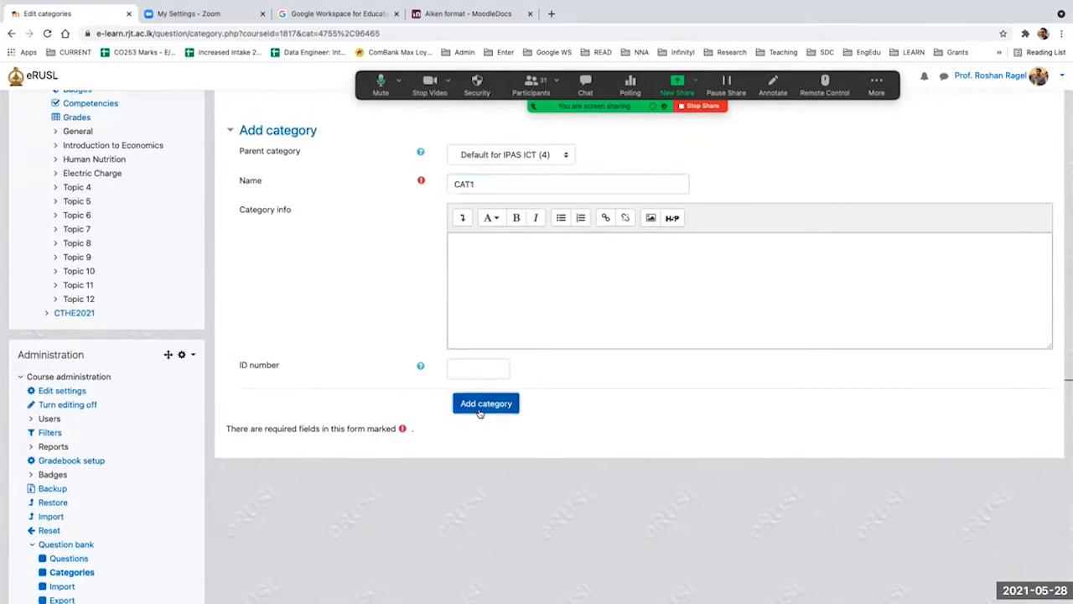
Step: Add a second question category named "CAT2" under the parent category 'Default for IPAS ICT'
left_click(466, 420)
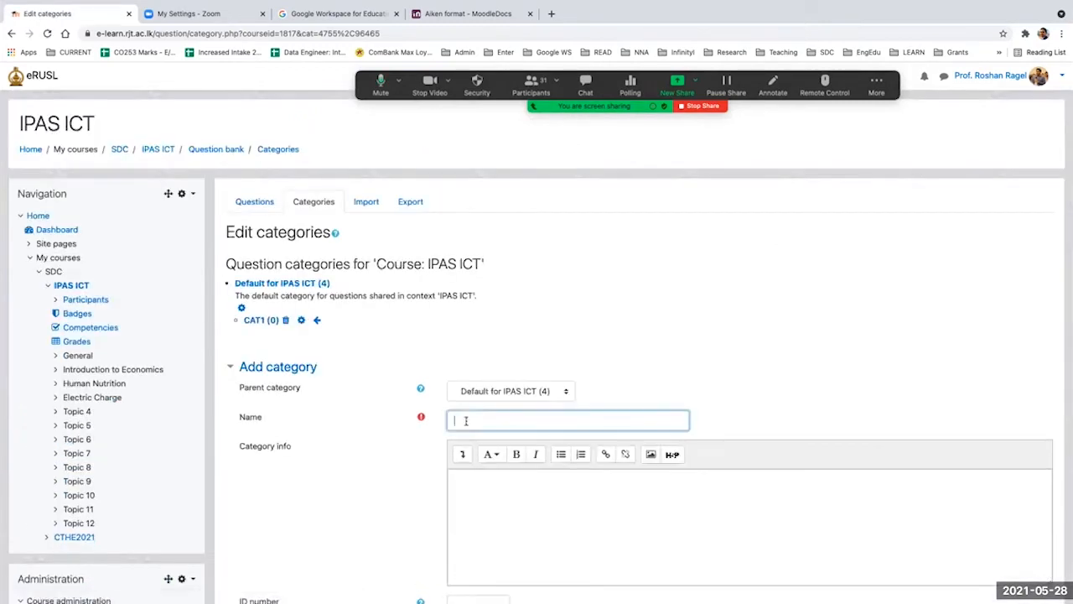
scroll(466, 421, "down", 1)
type("CAT2")
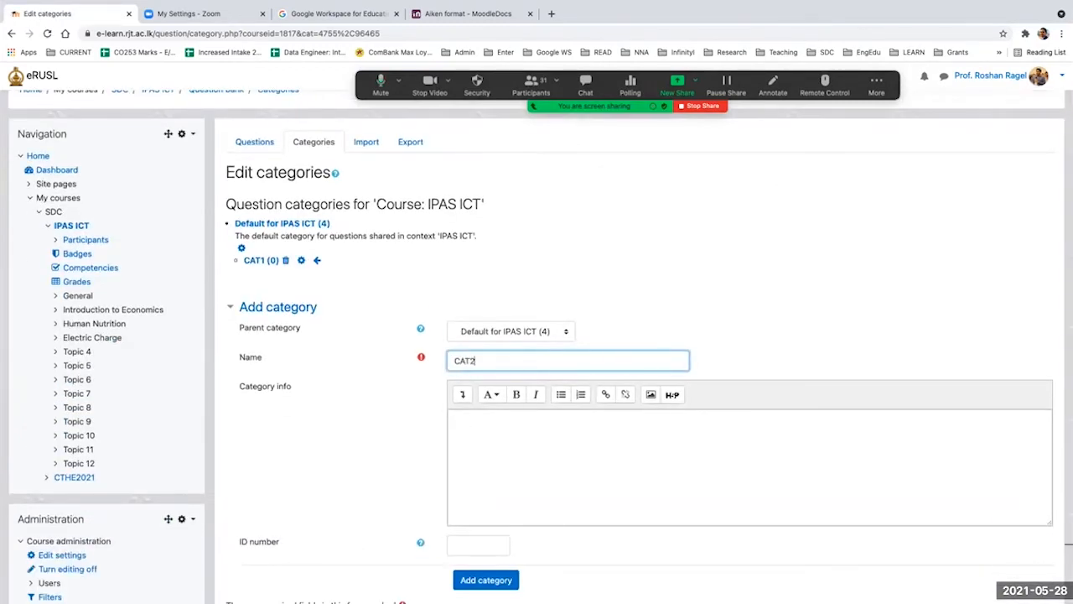
scroll(466, 388, "down", 3)
left_click(466, 388)
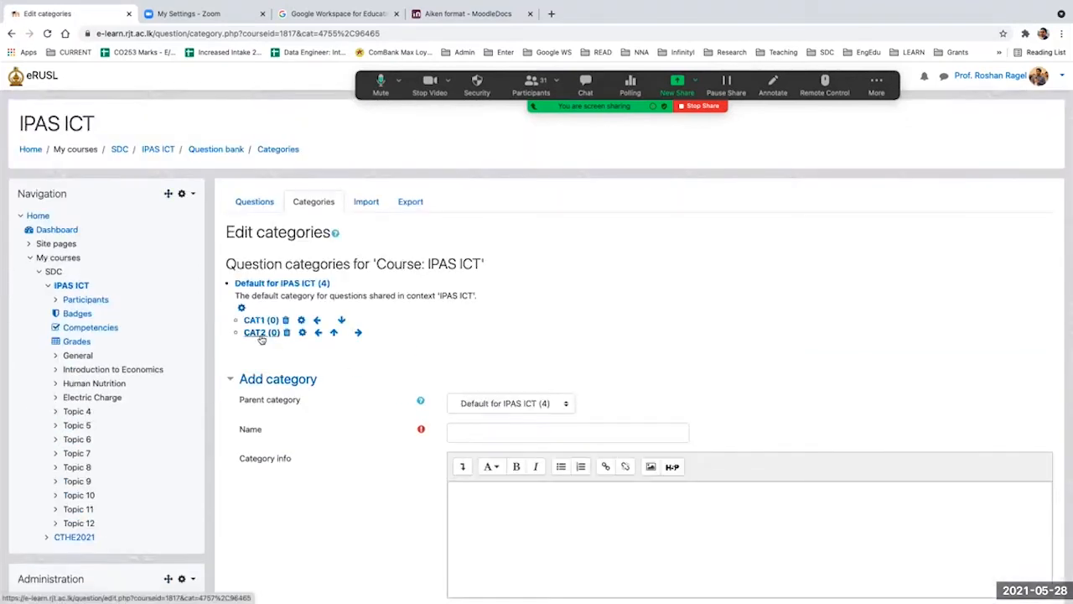
Step: Move the questions 'MCQ Sample' and 'True False Q1' from the default category to CAT1
scroll(262, 338, "up", 5)
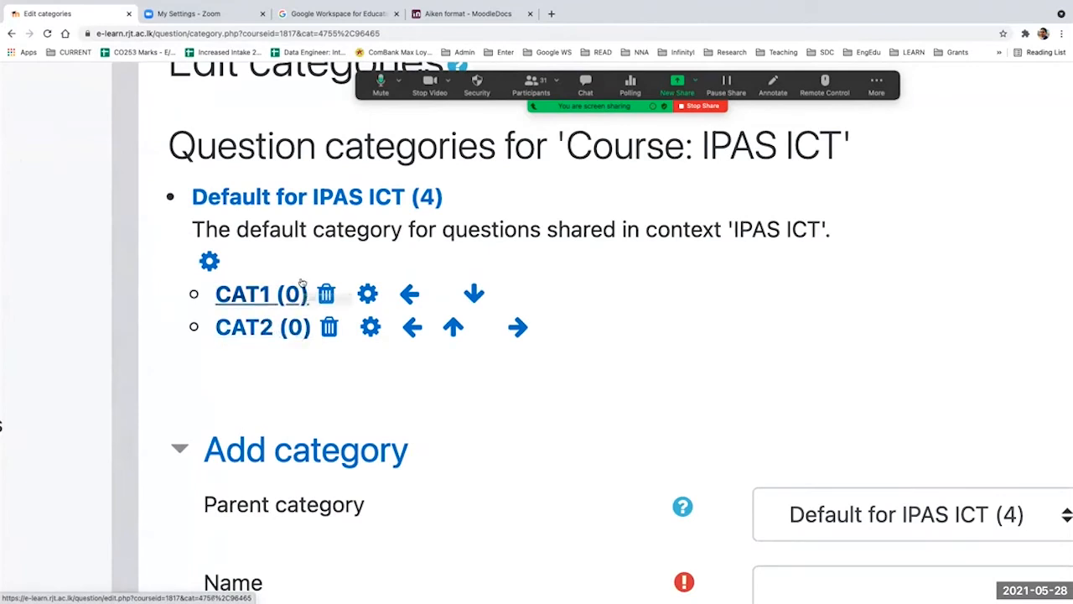
scroll(298, 289, "down", 5)
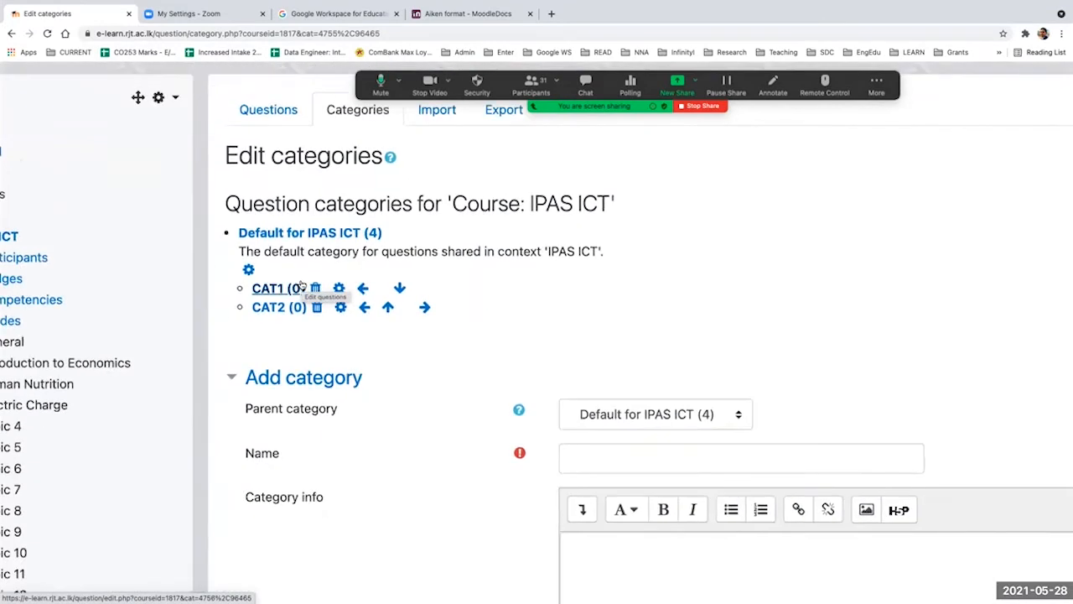
left_click(276, 138)
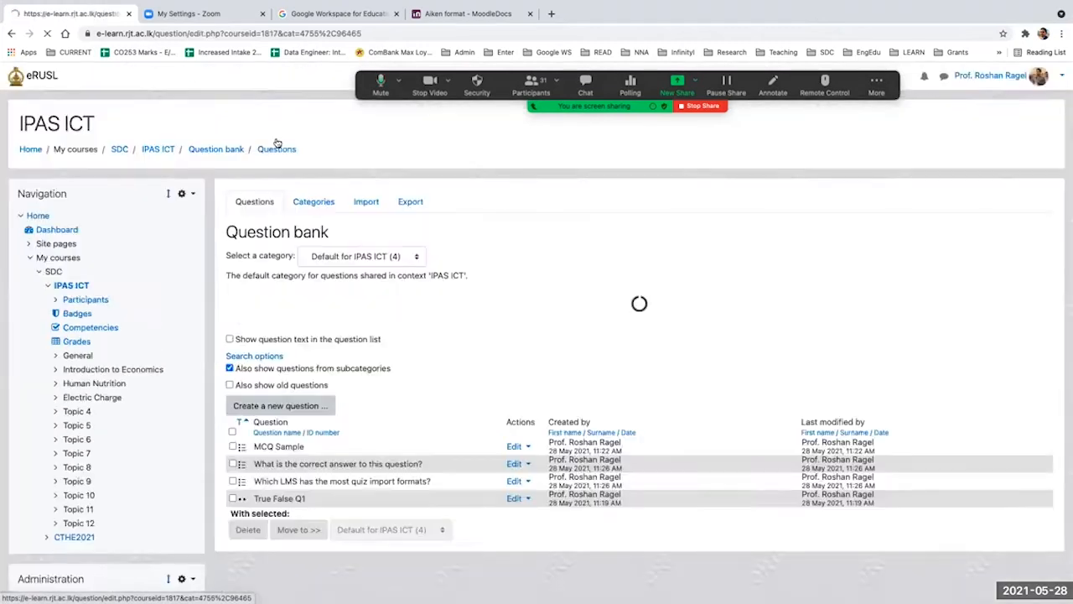
scroll(458, 347, "down", 4)
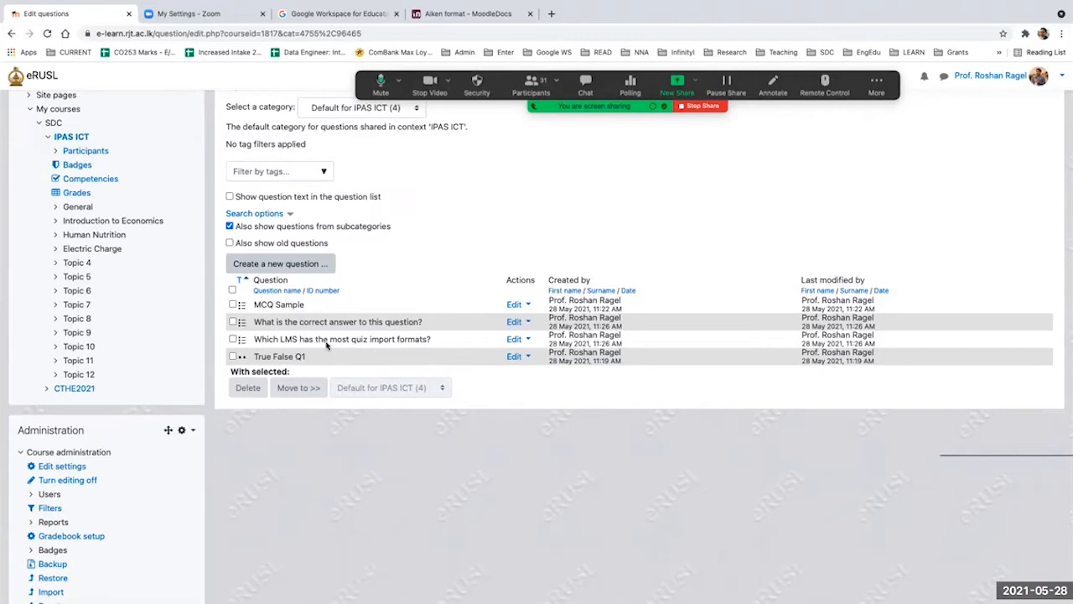
left_click(232, 356)
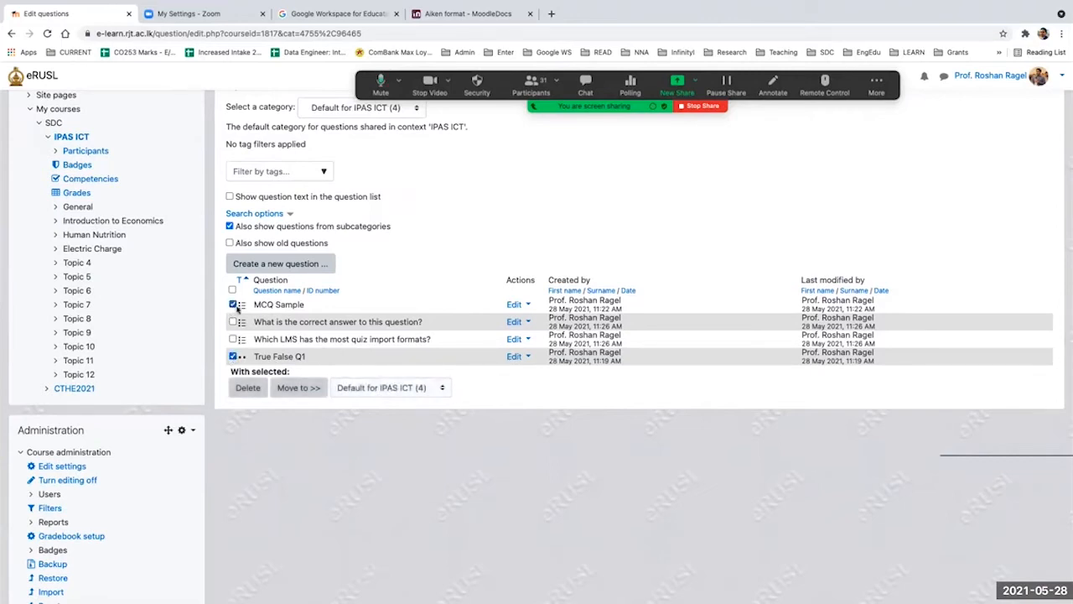
left_click(381, 387)
left_click(353, 399)
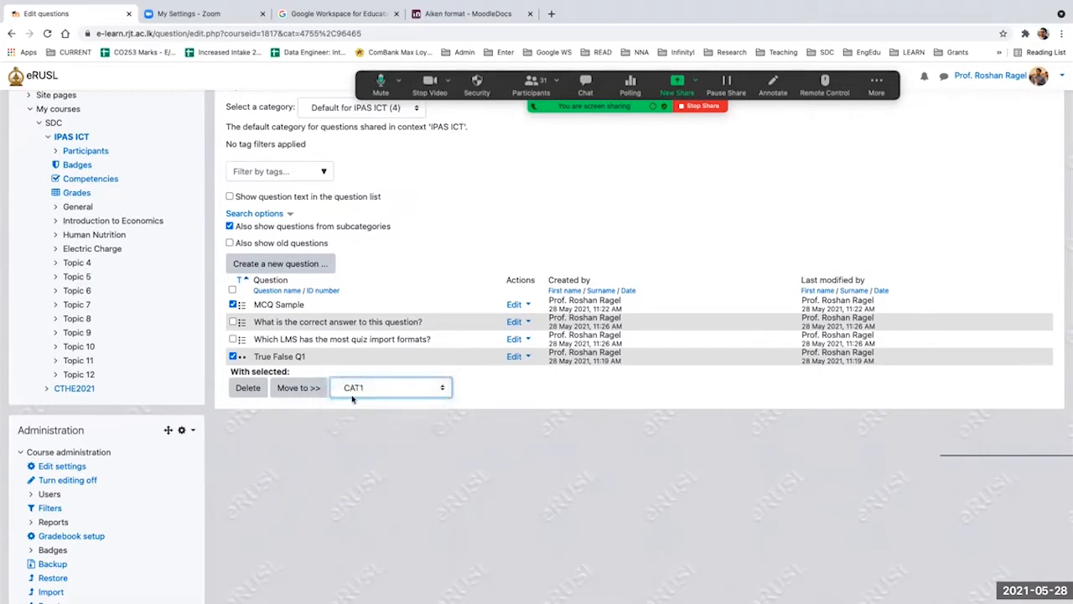
left_click(299, 387)
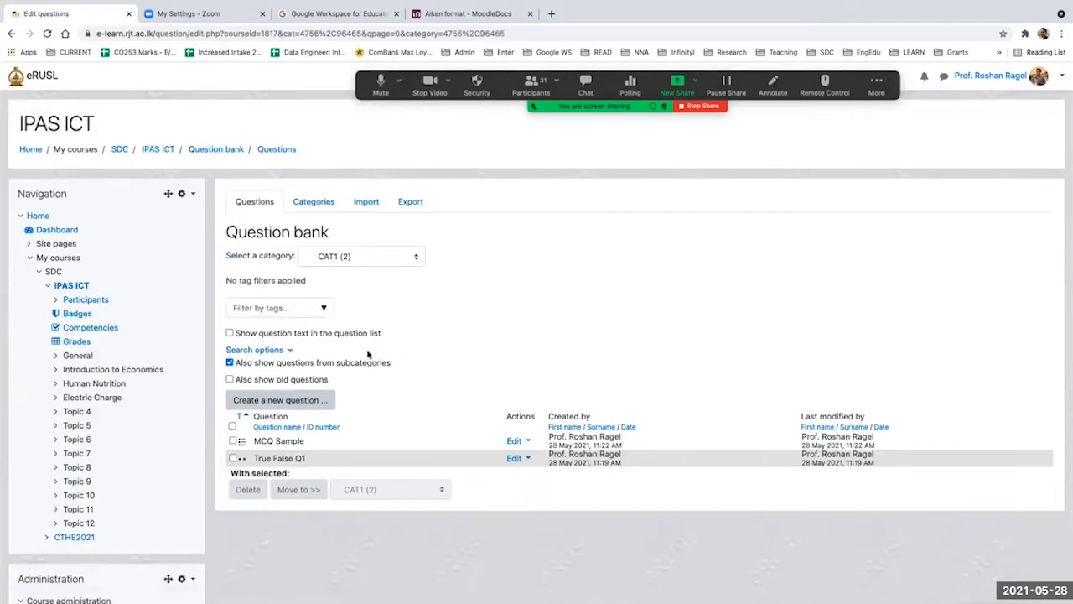
Step: Move 'What is the correct answer to this question?' and 'Which LMS has the most quiz import formats?' from the default category to CAT2
left_click(365, 261)
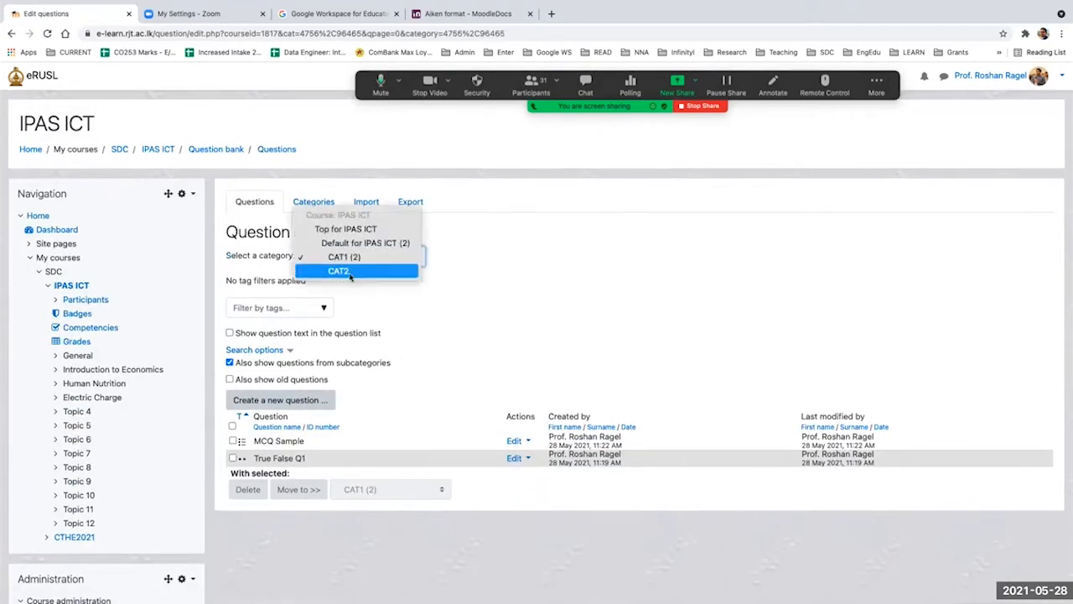
left_click(444, 327)
left_click(319, 258)
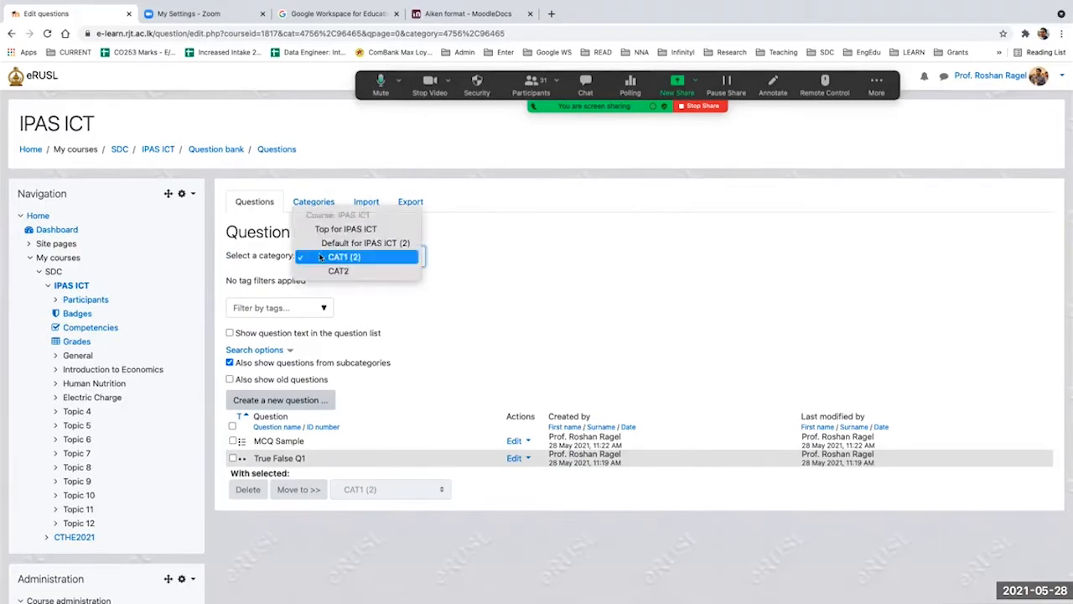
left_click(321, 243)
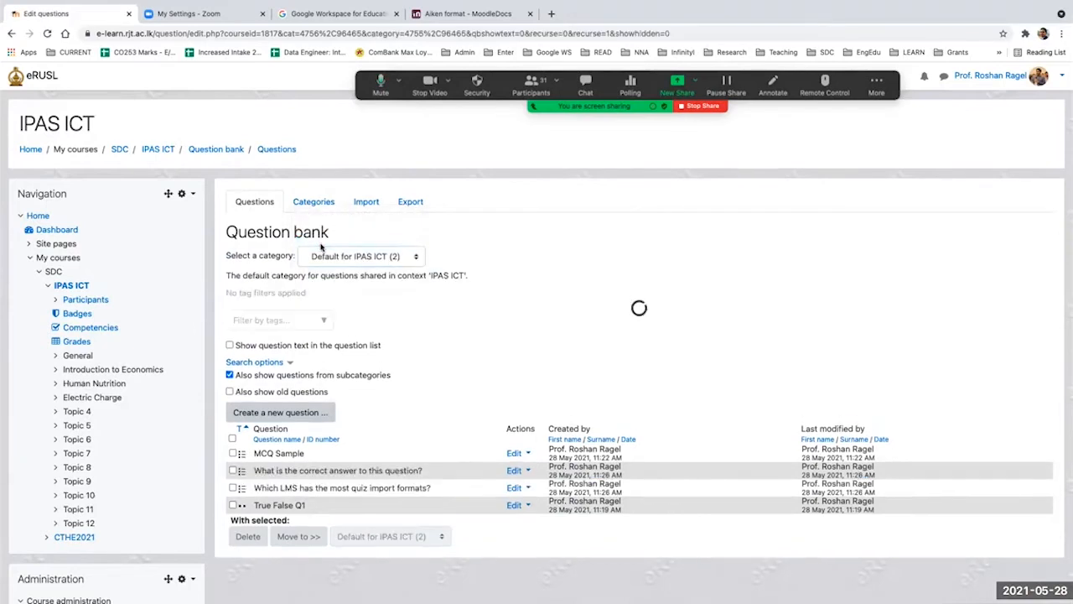
scroll(369, 375, "down", 5)
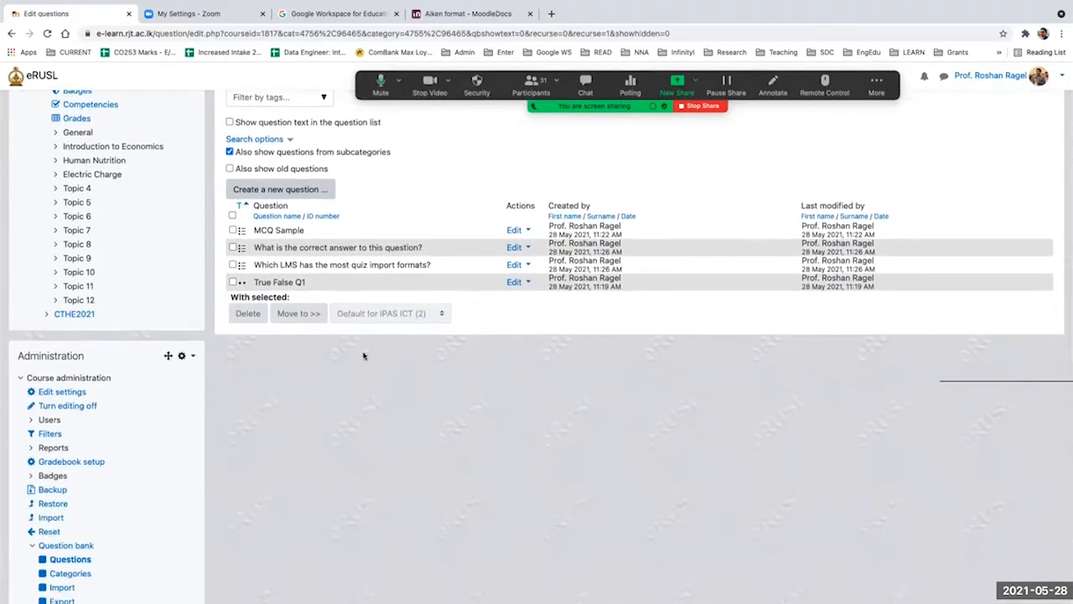
left_click(233, 264)
left_click(363, 315)
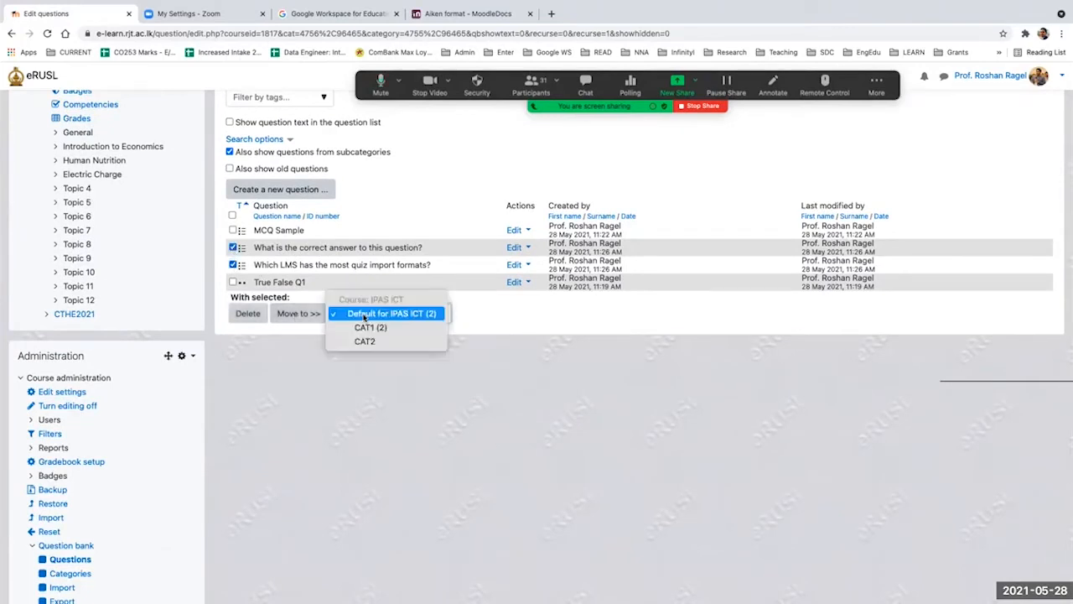
left_click(365, 341)
left_click(299, 314)
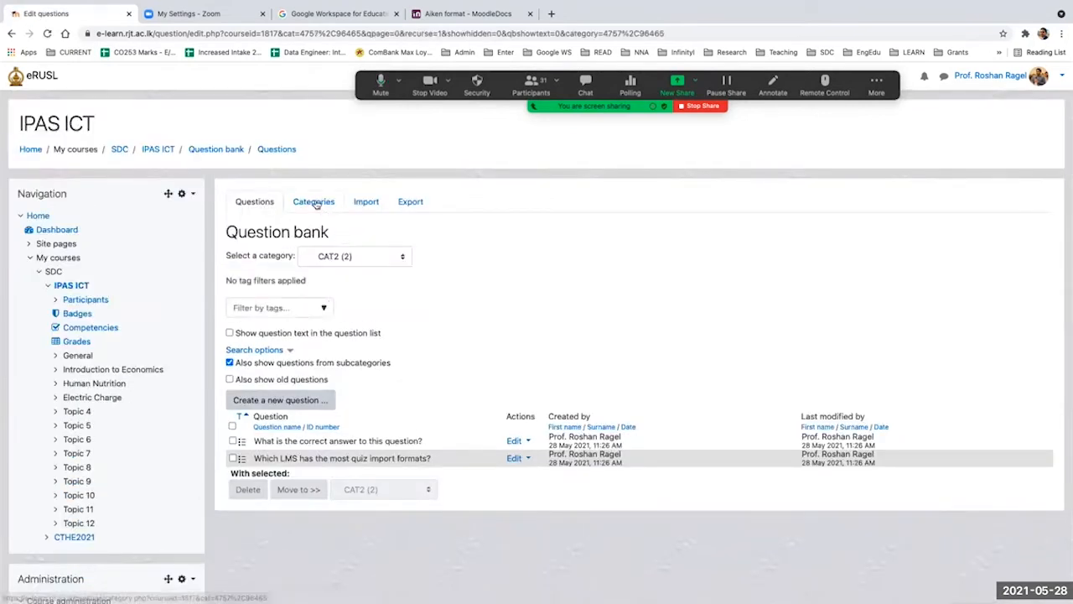
Step: Review the question categories of the IPAS ICT course and view the questions stored in CAT1
left_click(317, 203)
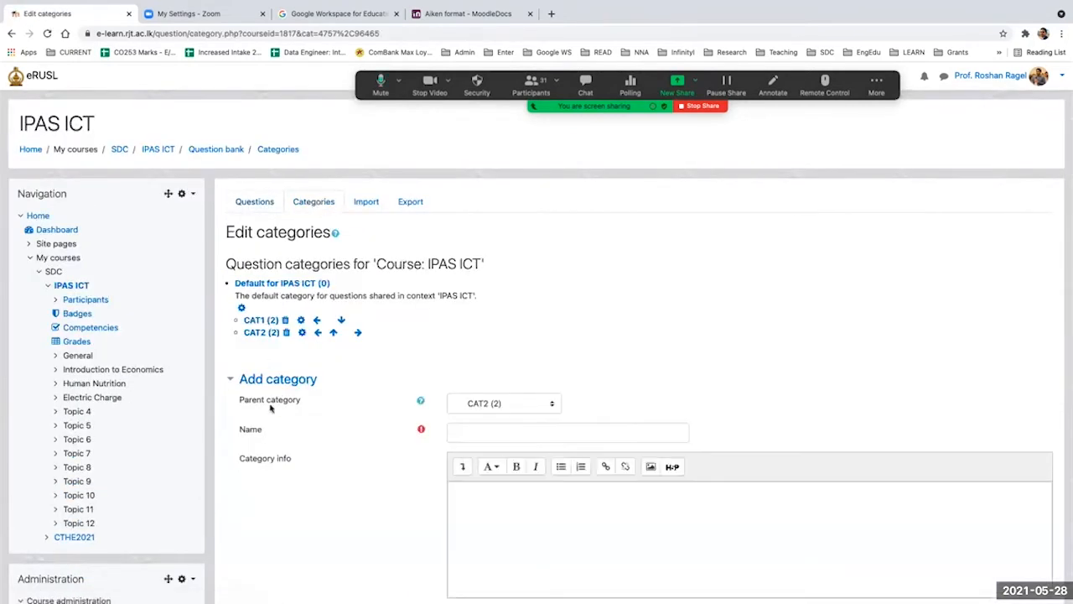
scroll(272, 404, "up", 3)
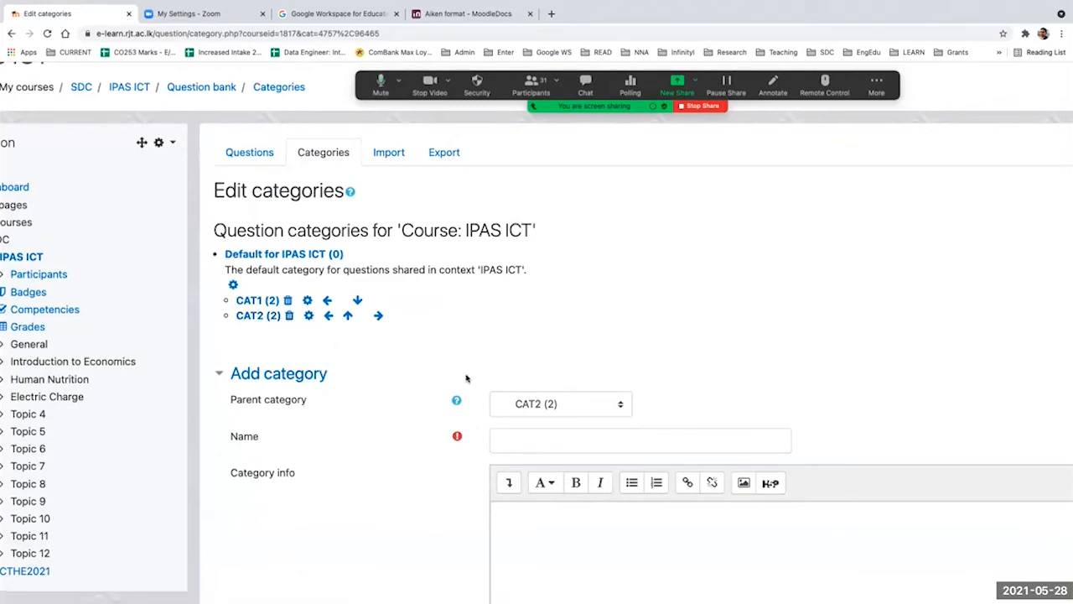
left_click(260, 300)
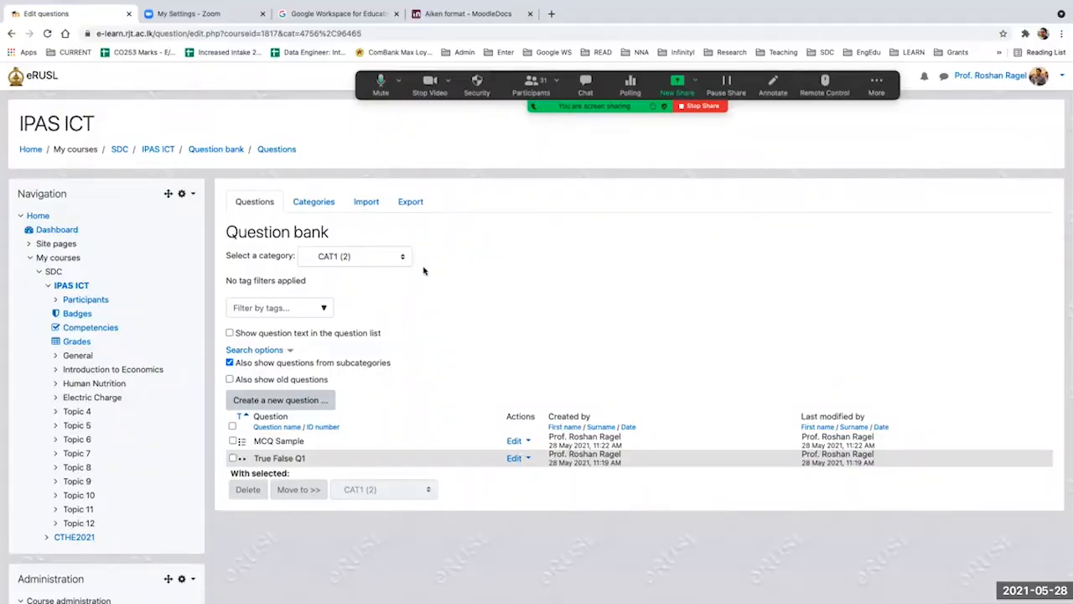
Step: Start adding a Quiz activity to the first section of the IPAS ICT course and expand all its settings
left_click(157, 151)
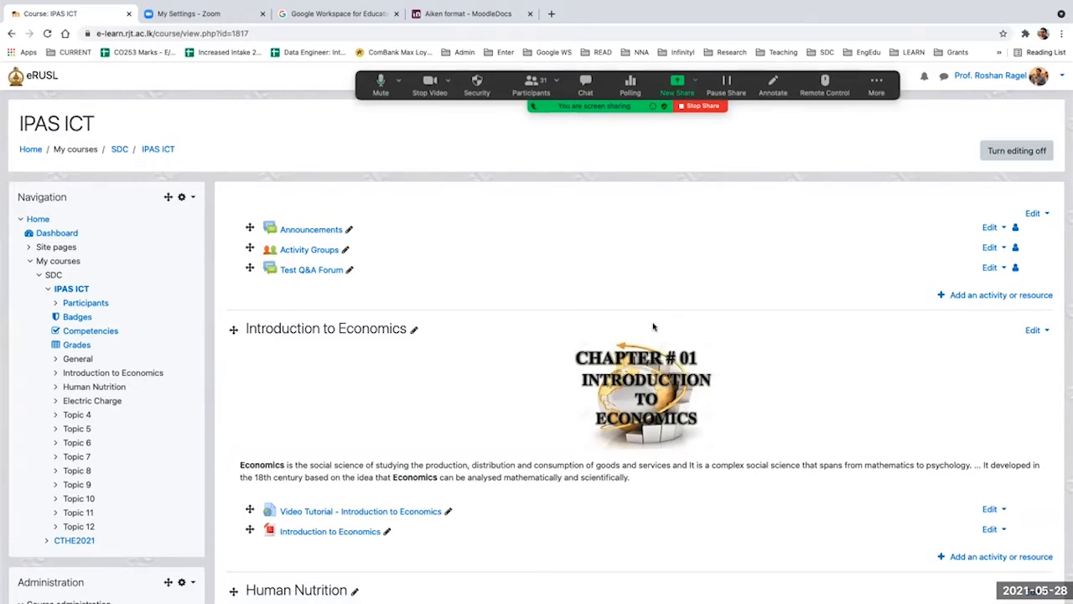
left_click(993, 296)
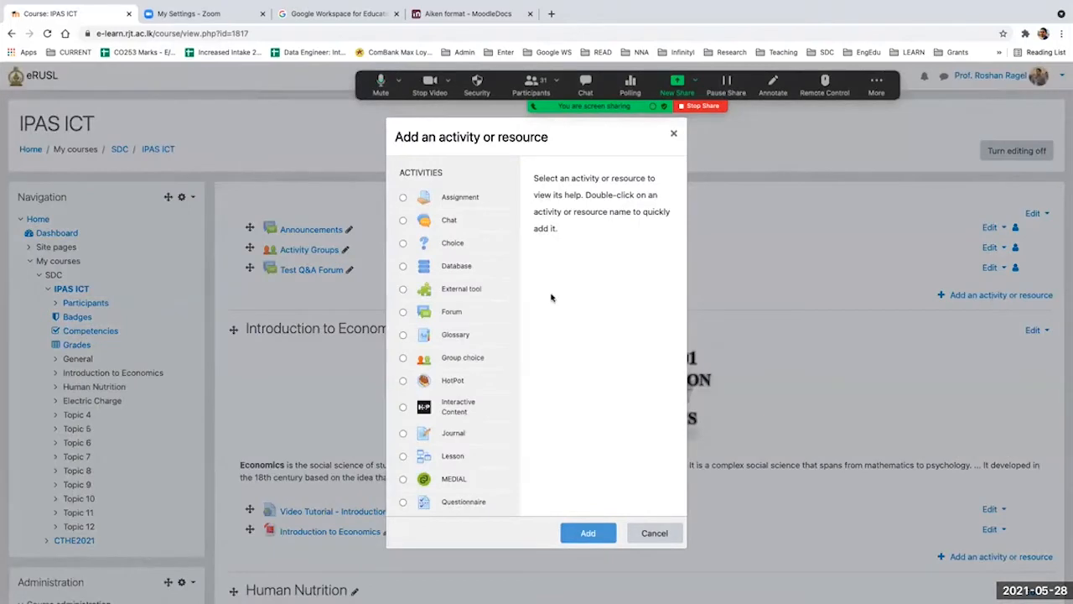
scroll(445, 380, "down", 3)
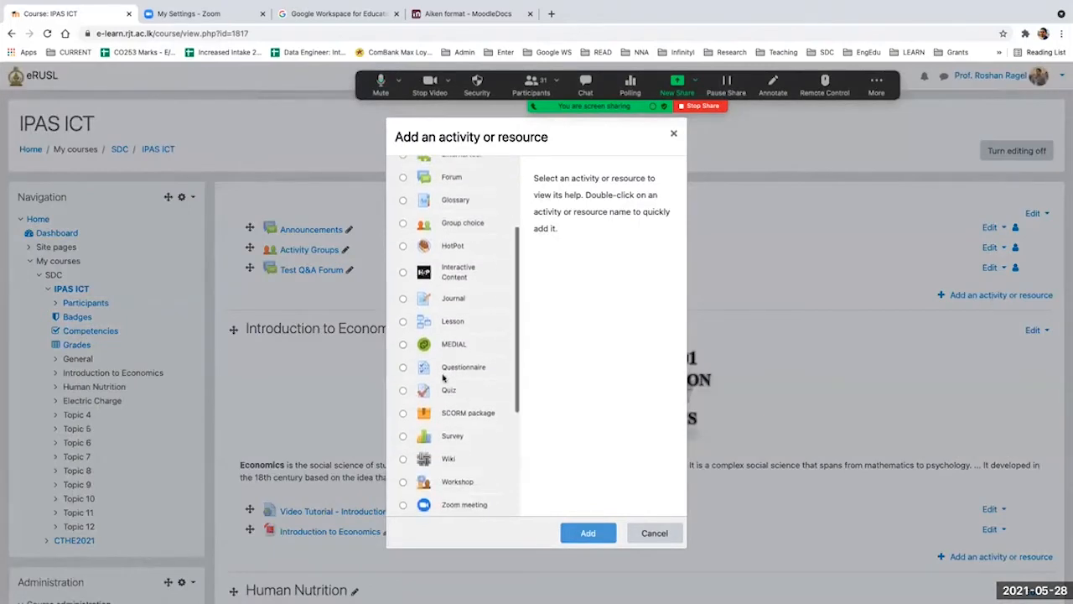
left_click(403, 391)
left_click(588, 534)
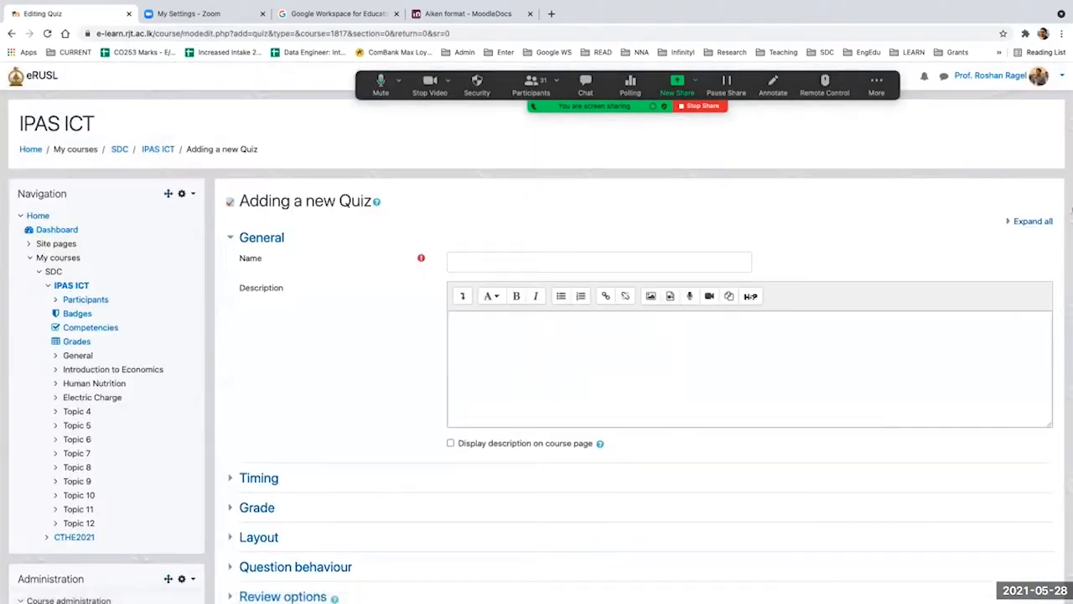
left_click(1032, 222)
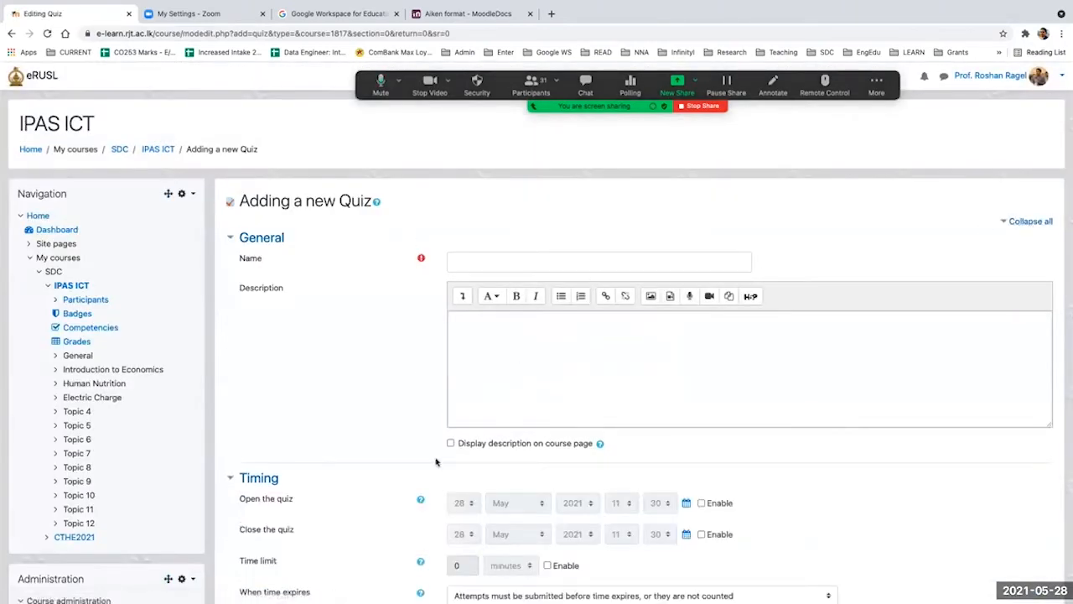
Step: Enter "Sample Quiz" as the name of the new quiz in its general settings
left_click(484, 260)
type("Quiz")
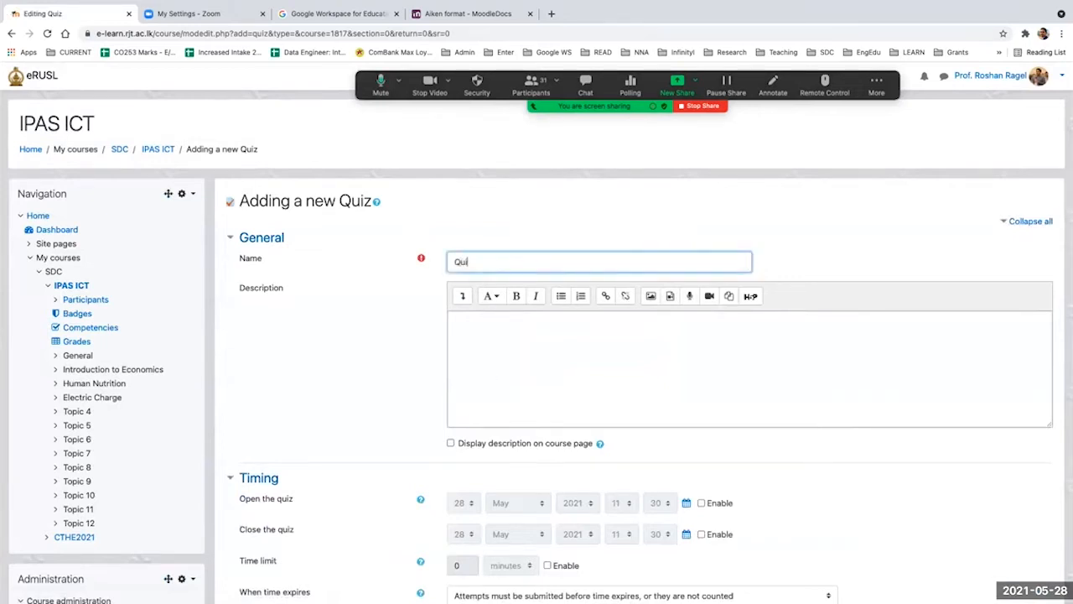
key("BackSpace")
key("BackSpace")
key("BackSpace")
key("BackSpace")
key("BackSpace")
type("Sample Quiz")
left_click(452, 327)
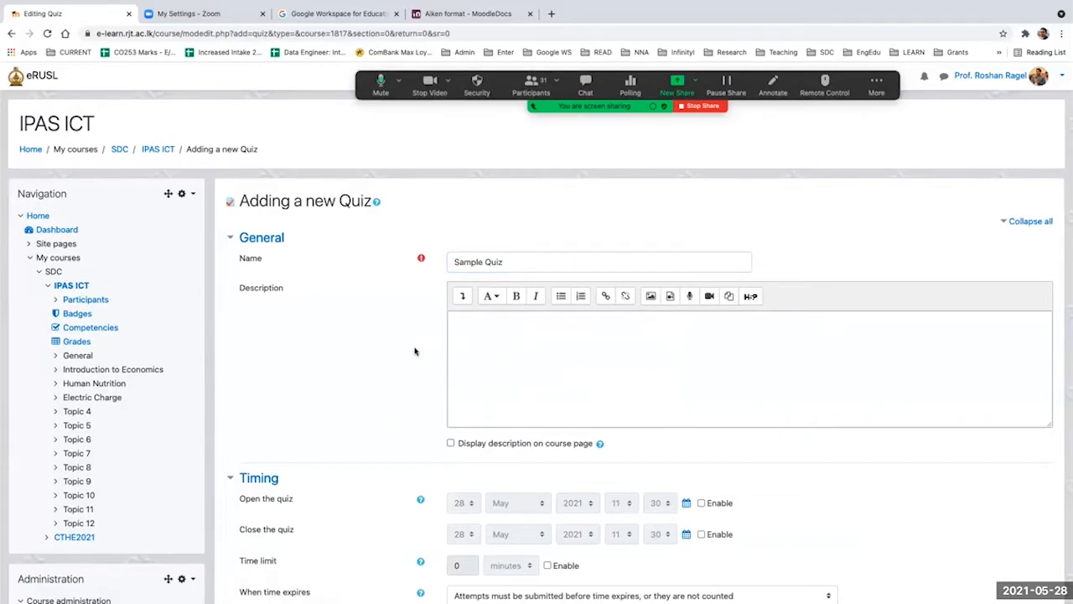
left_click(496, 342)
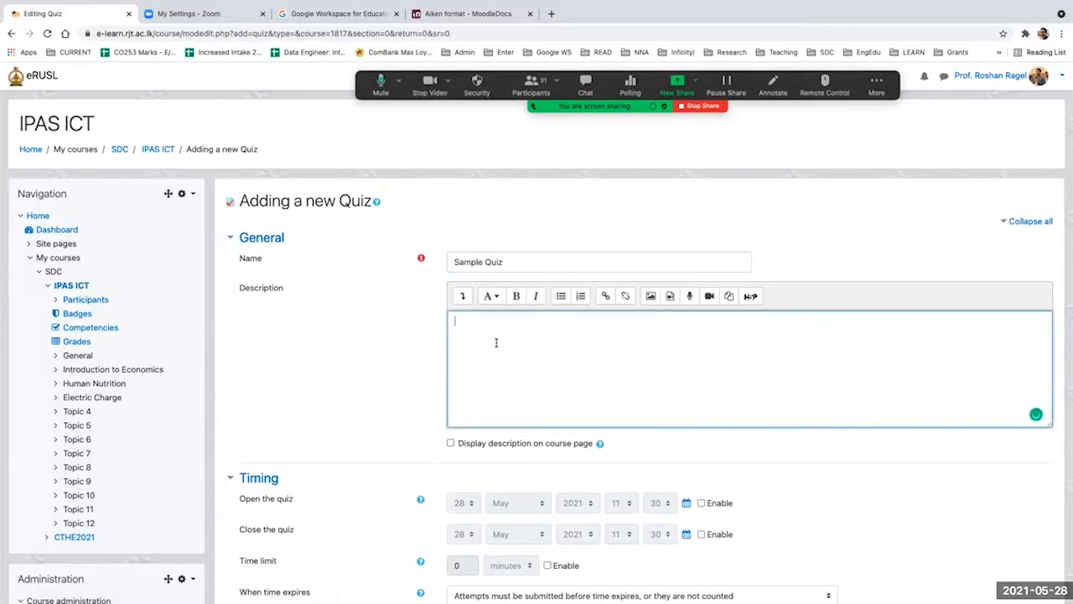
scroll(496, 342, "down", 5)
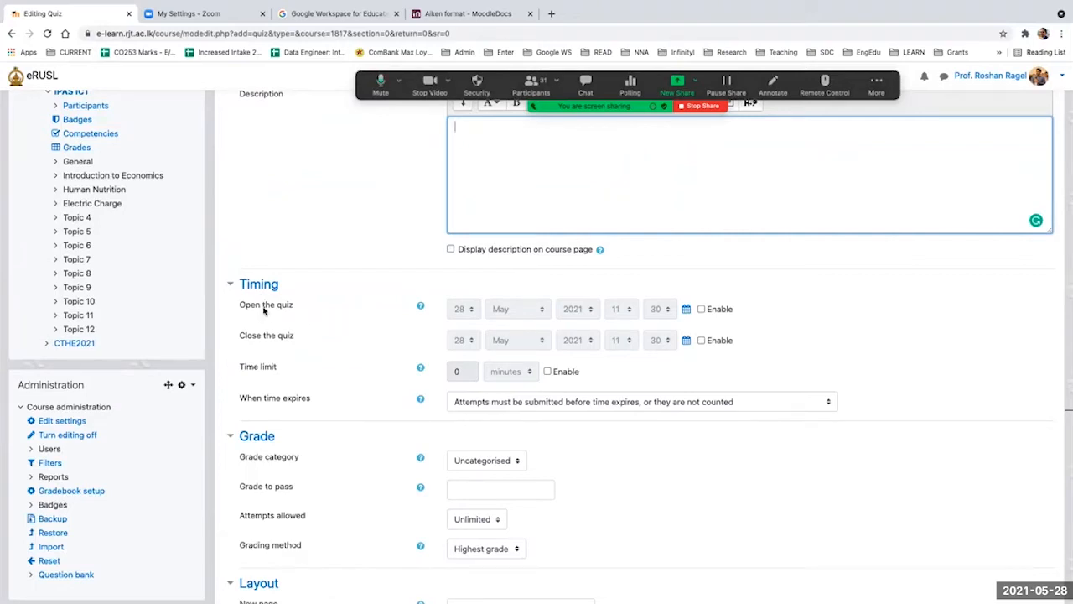
Step: Enable the quiz's opening time and set it to 29 May 2021, 10:00
left_click(701, 308)
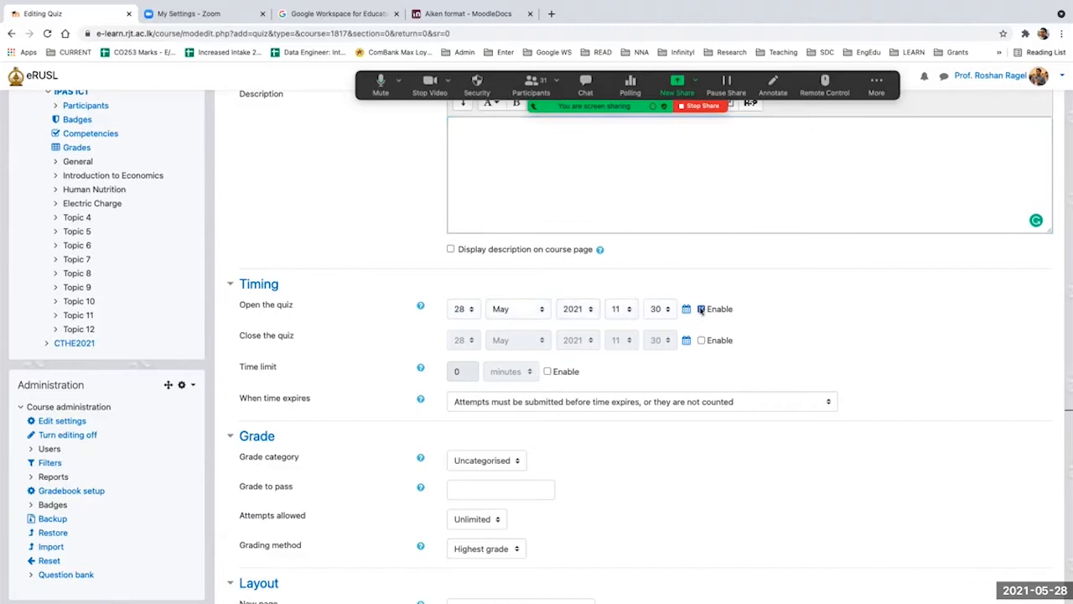
left_click(461, 311)
left_click(461, 323)
left_click(618, 308)
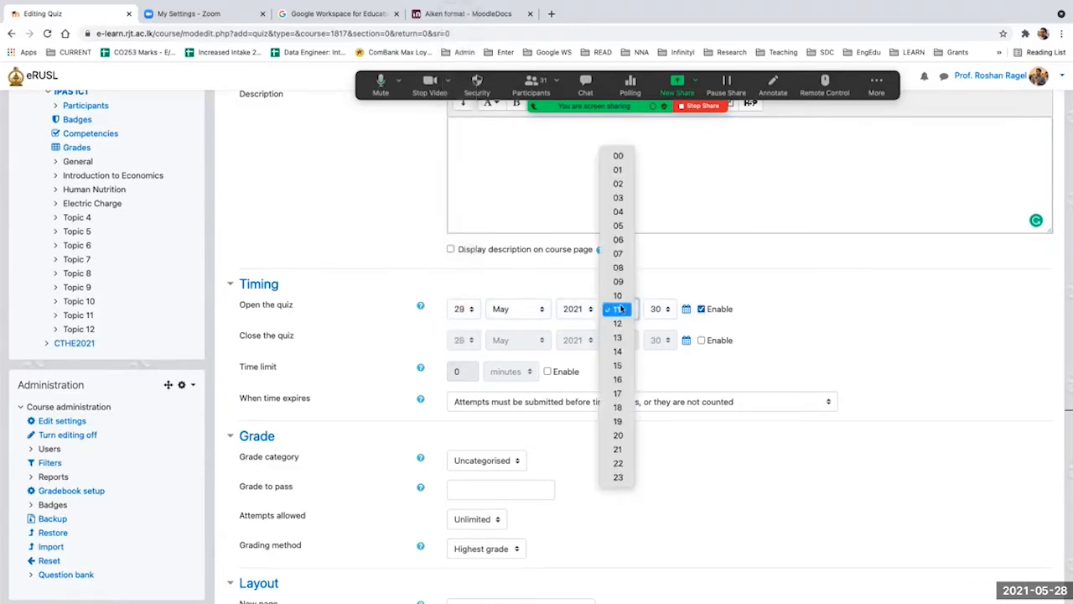
left_click(618, 295)
left_click(658, 309)
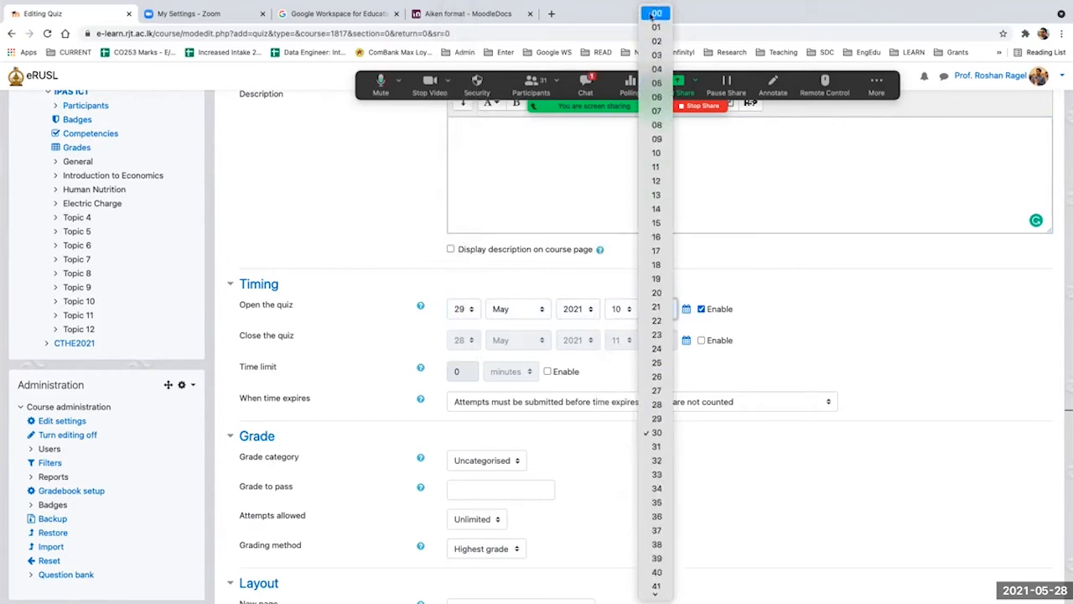
left_click(656, 12)
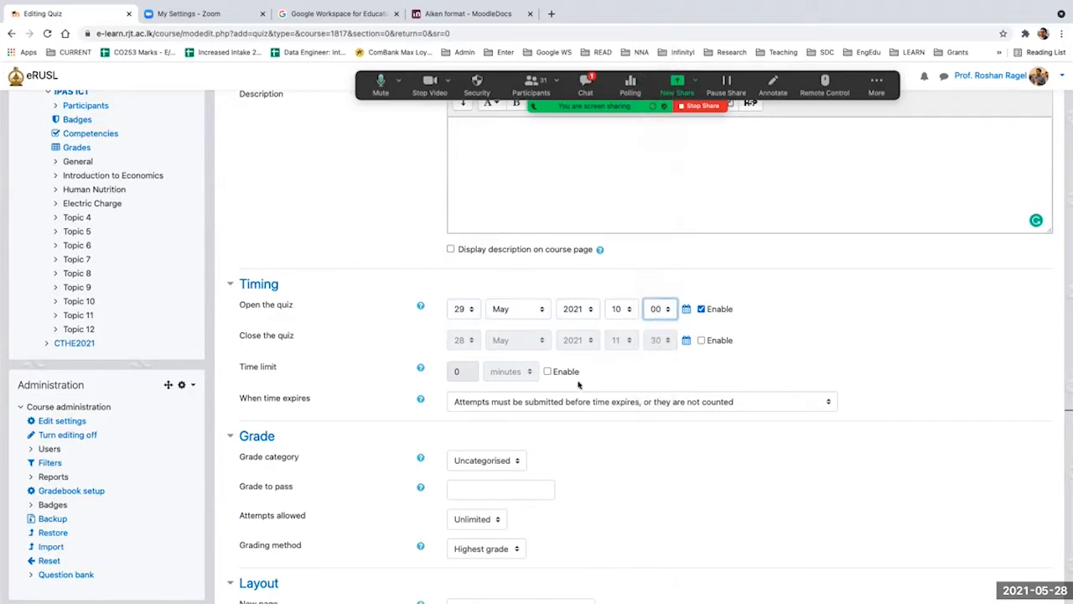
Step: Enable the quiz's closing time and set it to 29 May 2021, 11:00
left_click(702, 339)
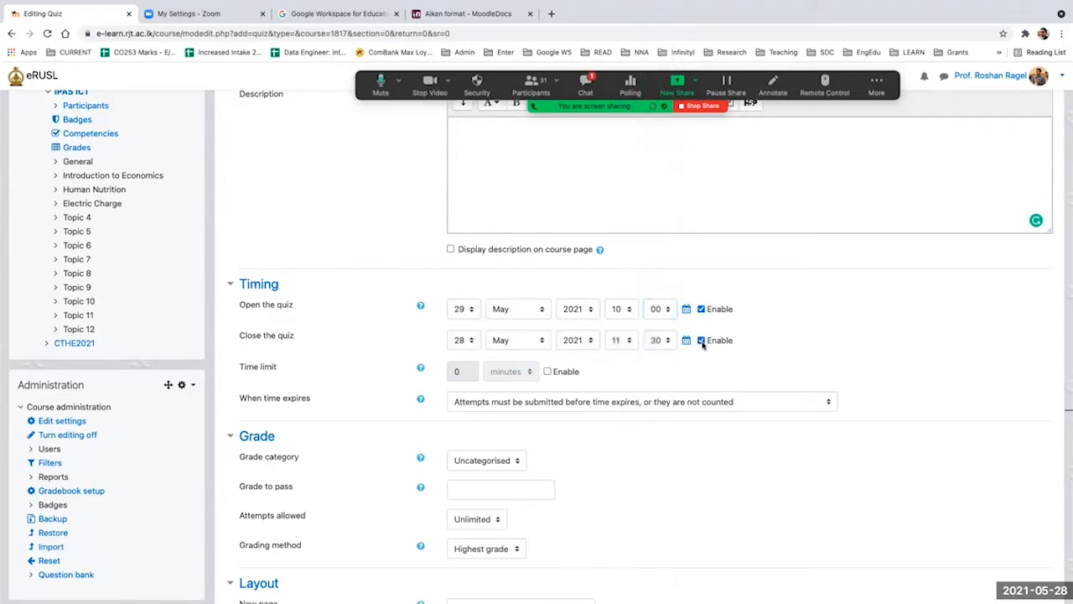
left_click(466, 342)
left_click(460, 356)
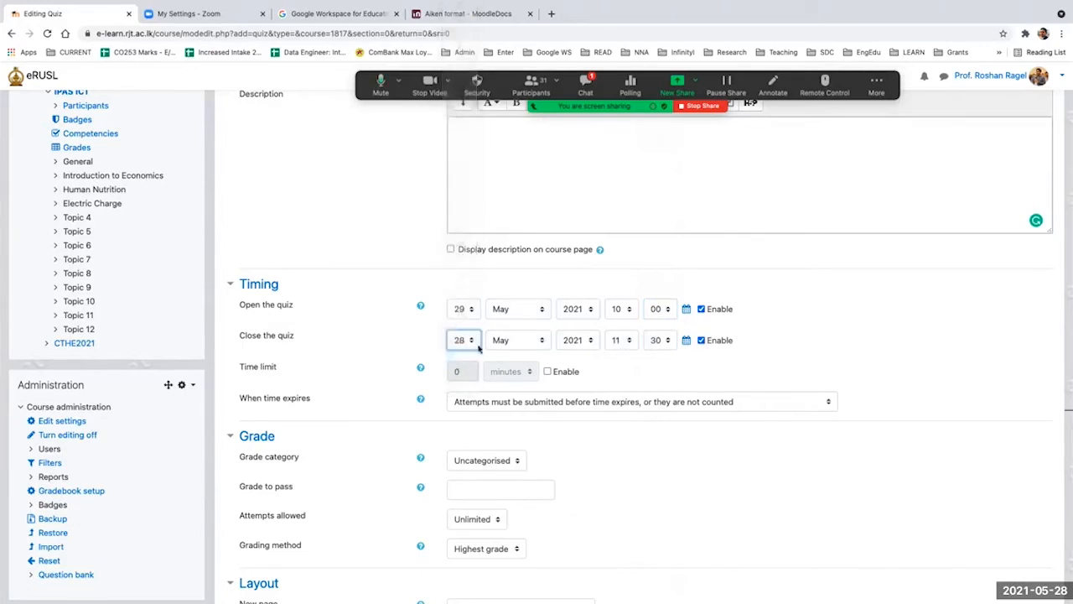
left_click(652, 342)
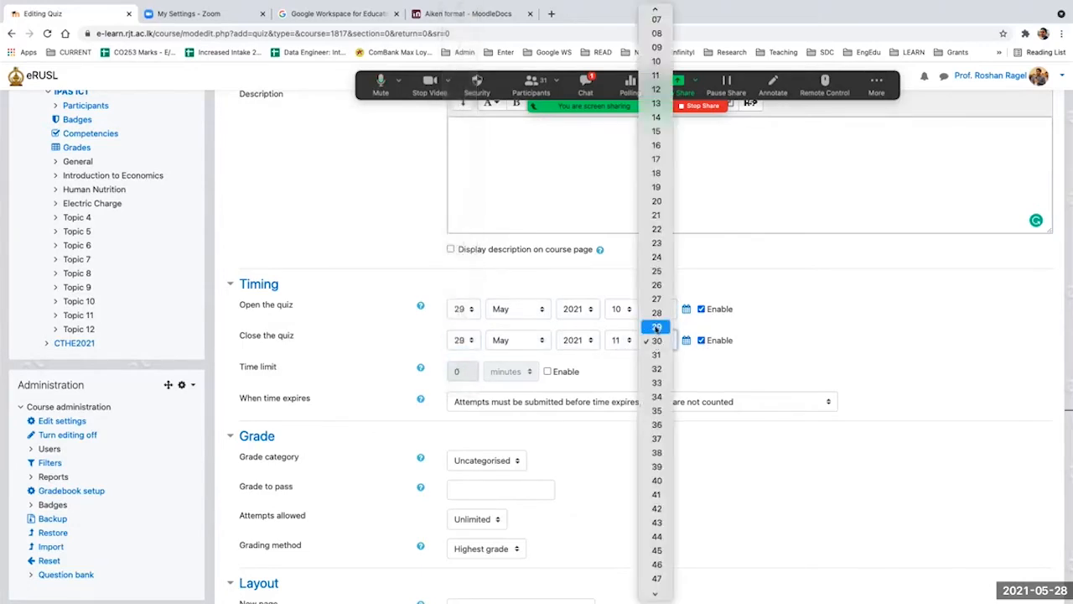
scroll(656, 31, "up", 3)
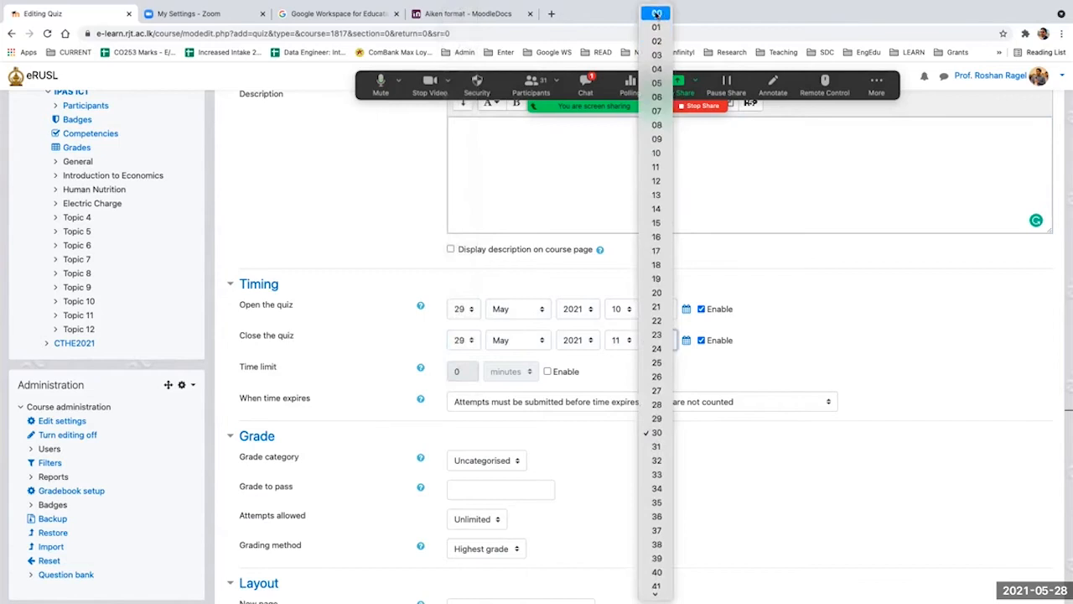
left_click(775, 292)
left_click(792, 333)
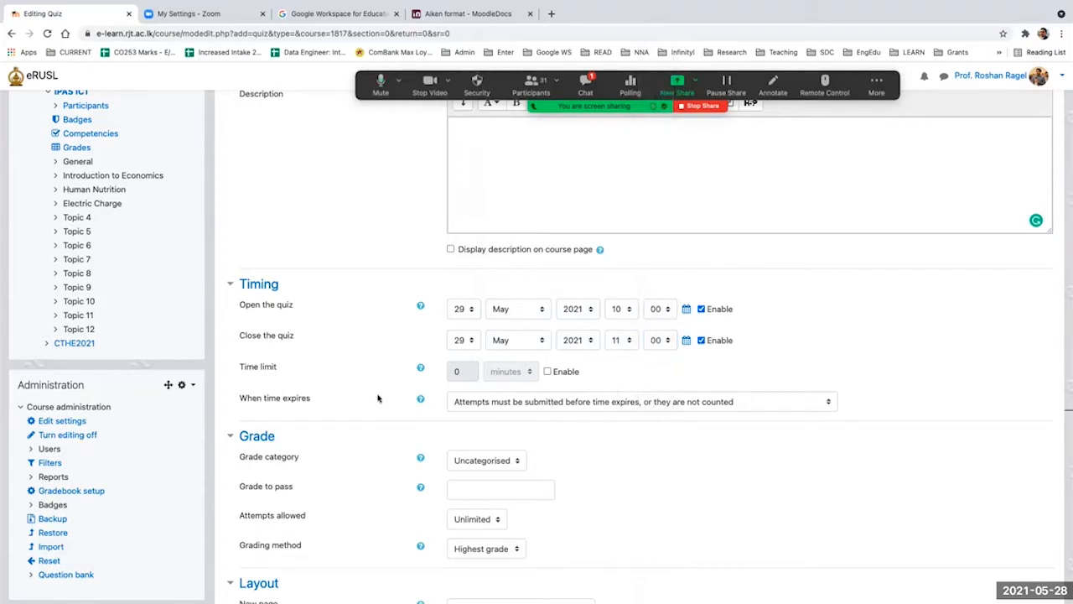
Step: Enable a time limit of 1 hour and change the quiz's closing hour to 12:00
left_click_drag(245, 367, 274, 367)
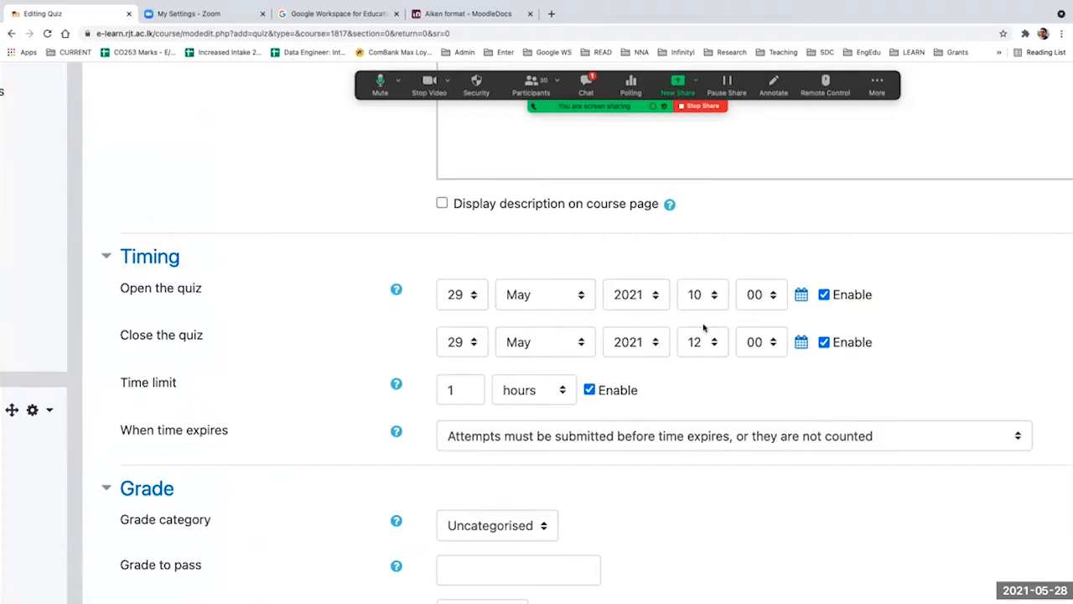
key("ctrl+minus")
key("ctrl+minus")
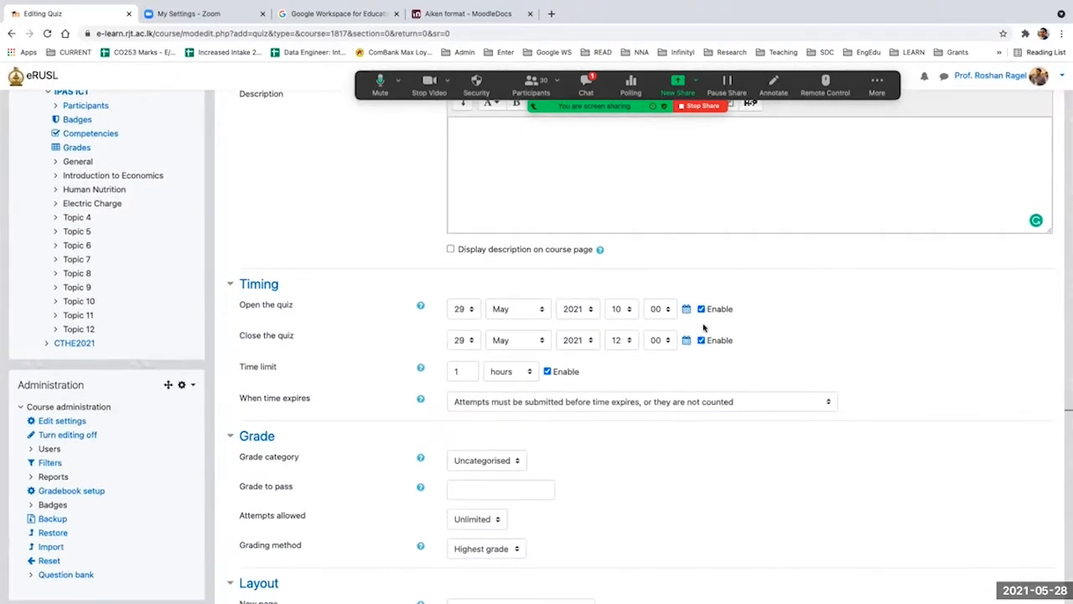
scroll(704, 327, "up", 5)
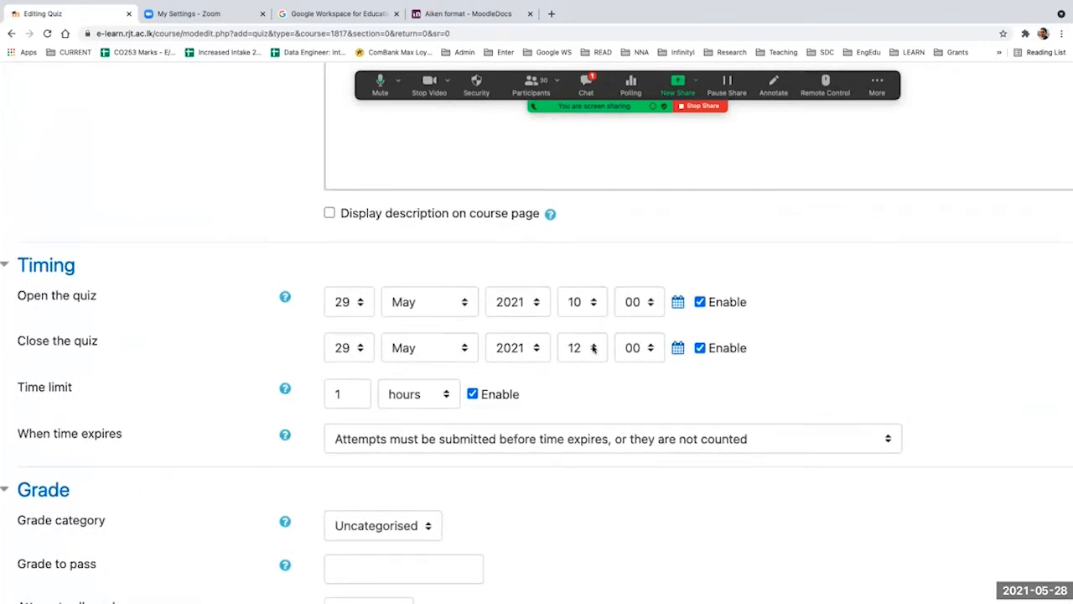
left_click_drag(356, 396, 327, 398)
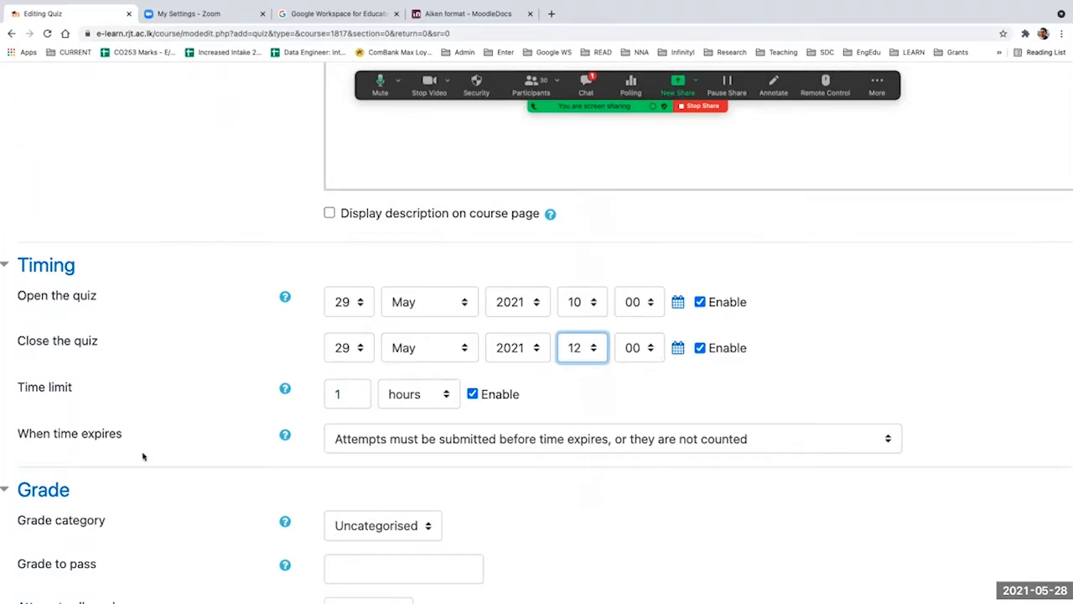
Step: Set the quiz to submit open attempts automatically when time expires
triple_click(94, 436)
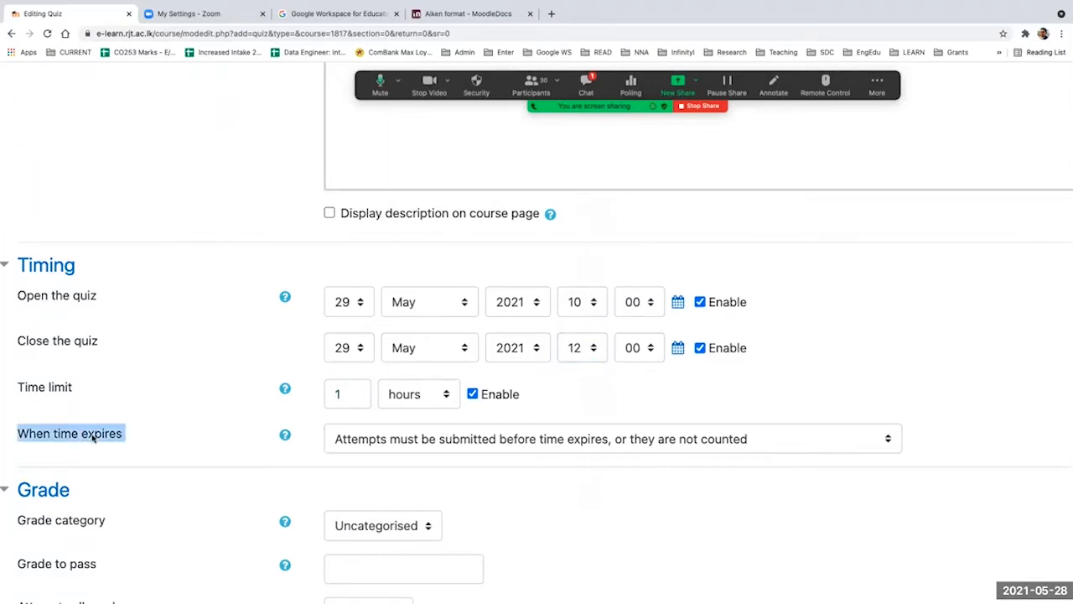
left_click(451, 440)
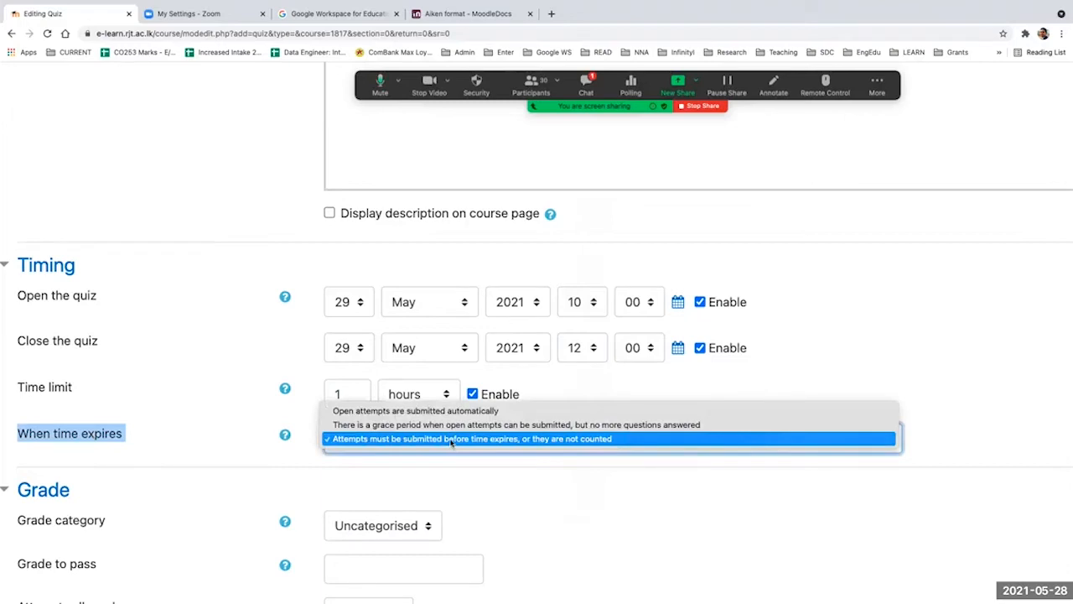
left_click(457, 413)
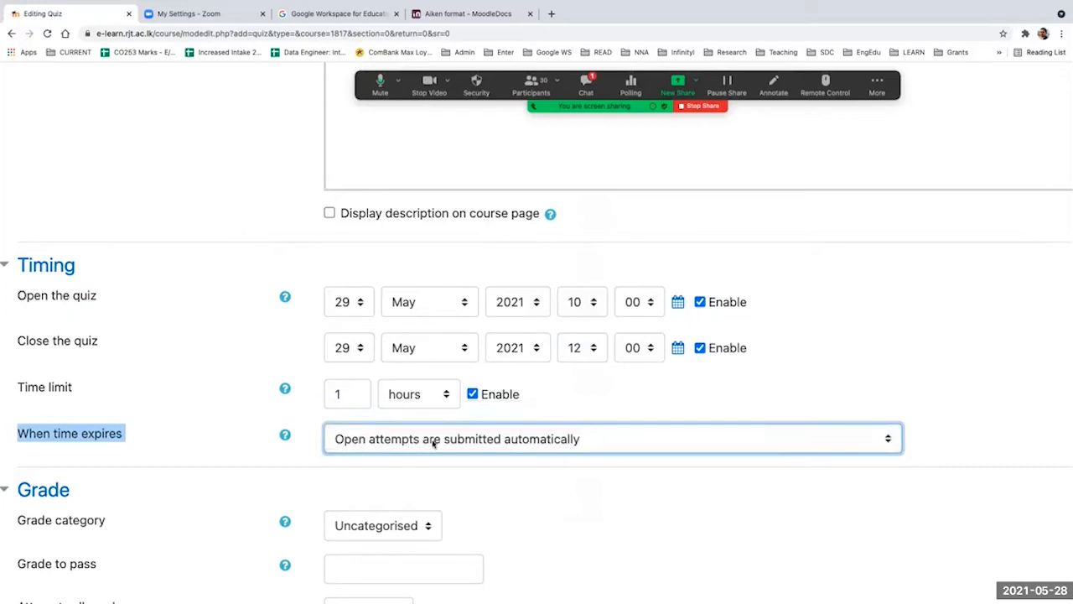
left_click(636, 486)
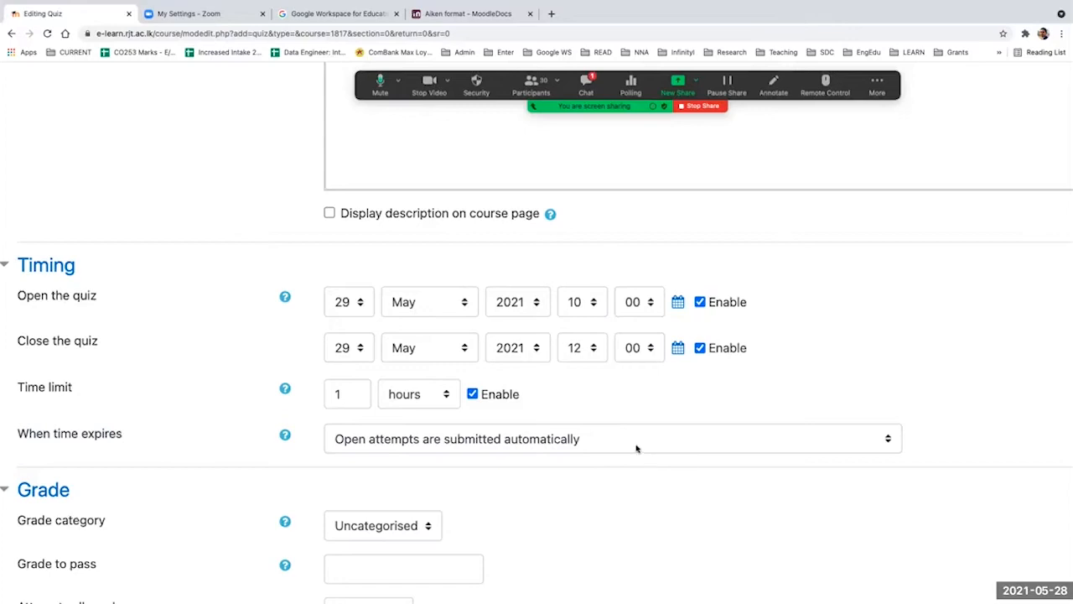
Step: Try the grace-period and submit-before-expiry options for time expiry, and return the setting to automatic submission of open attempts
left_click(636, 447)
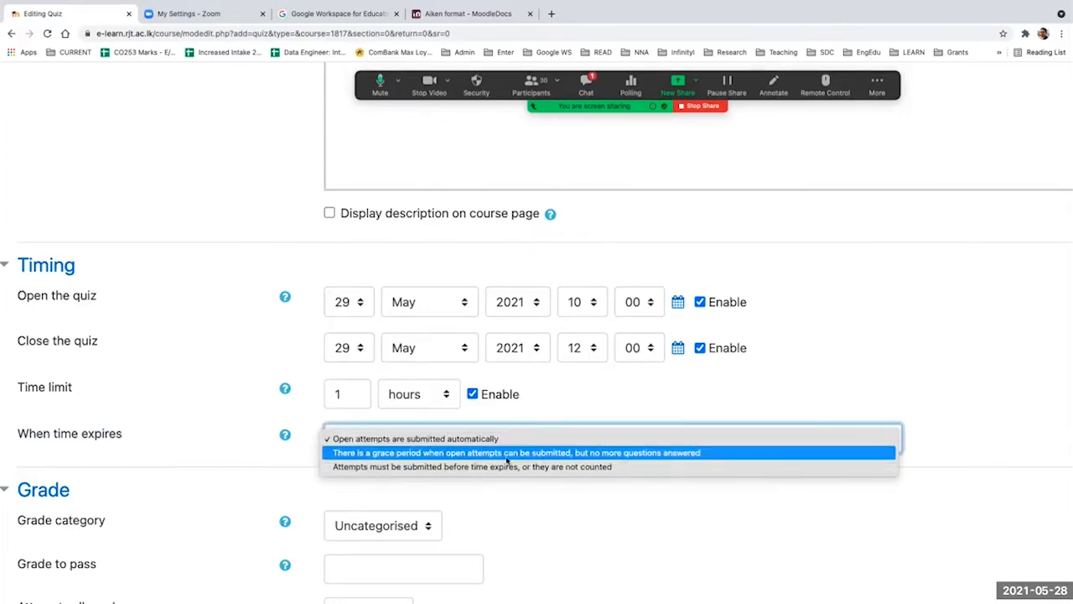
left_click(419, 455)
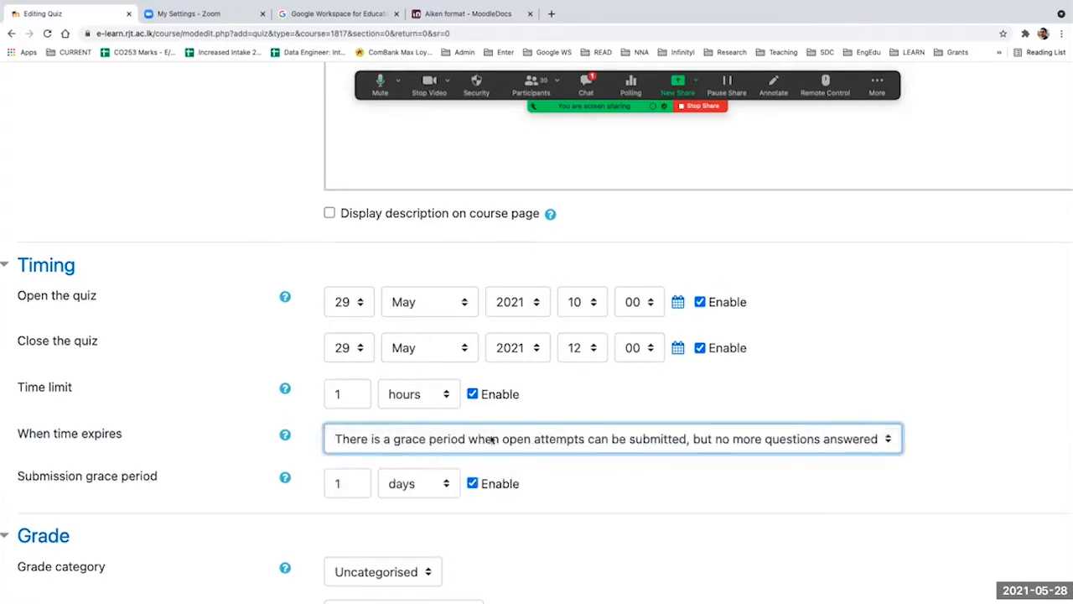
left_click(624, 447)
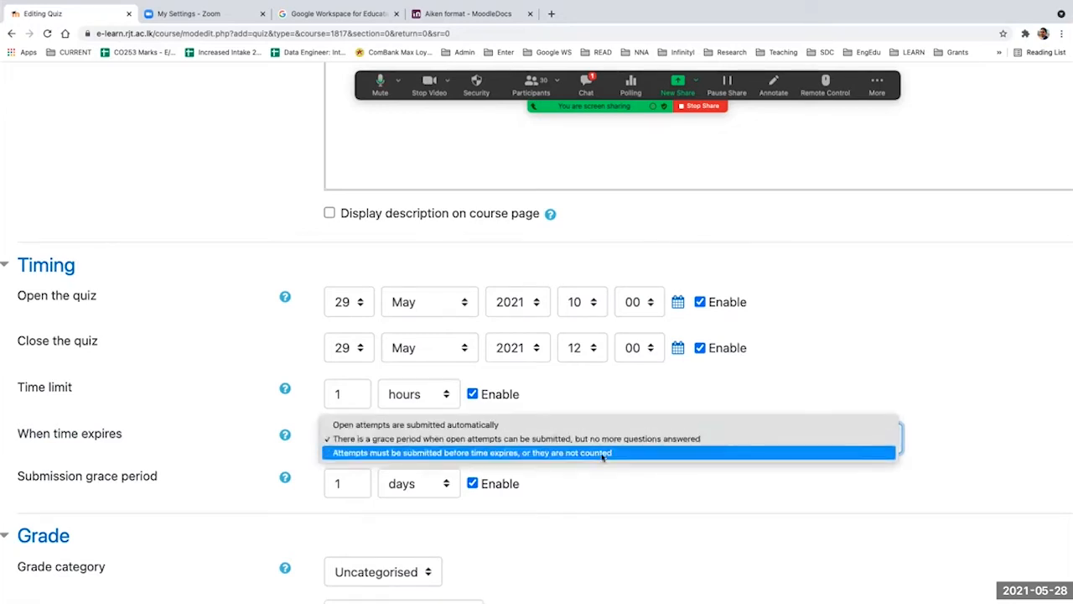
left_click(602, 453)
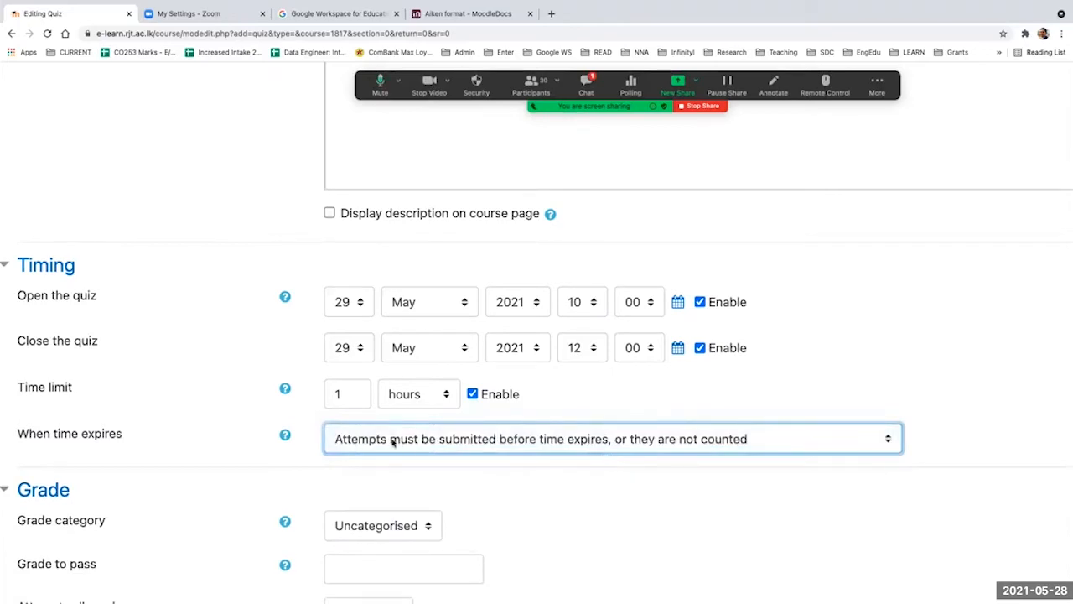
left_click(640, 448)
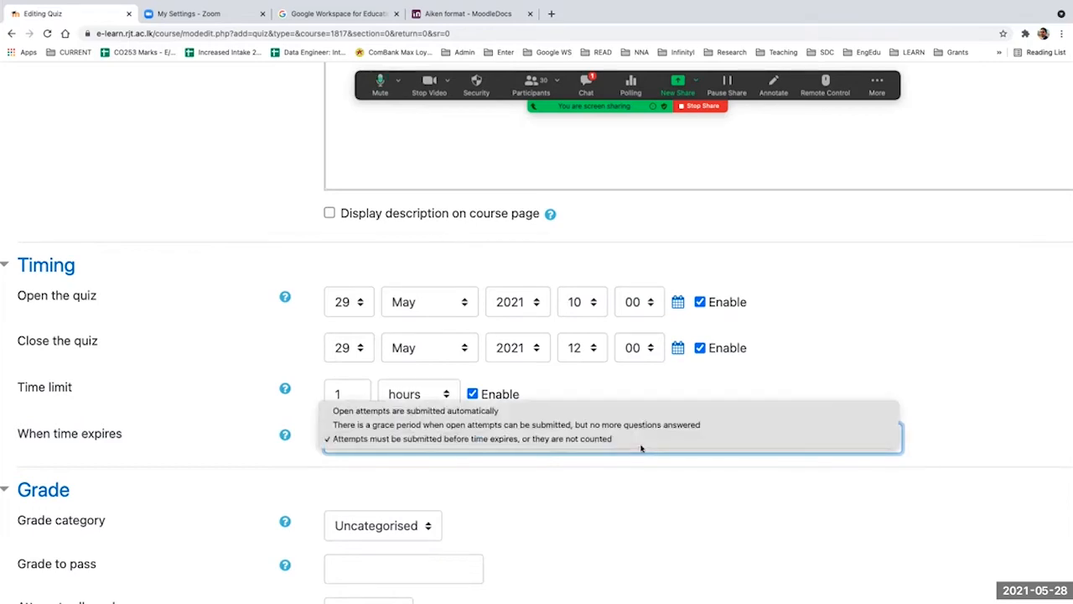
left_click(614, 413)
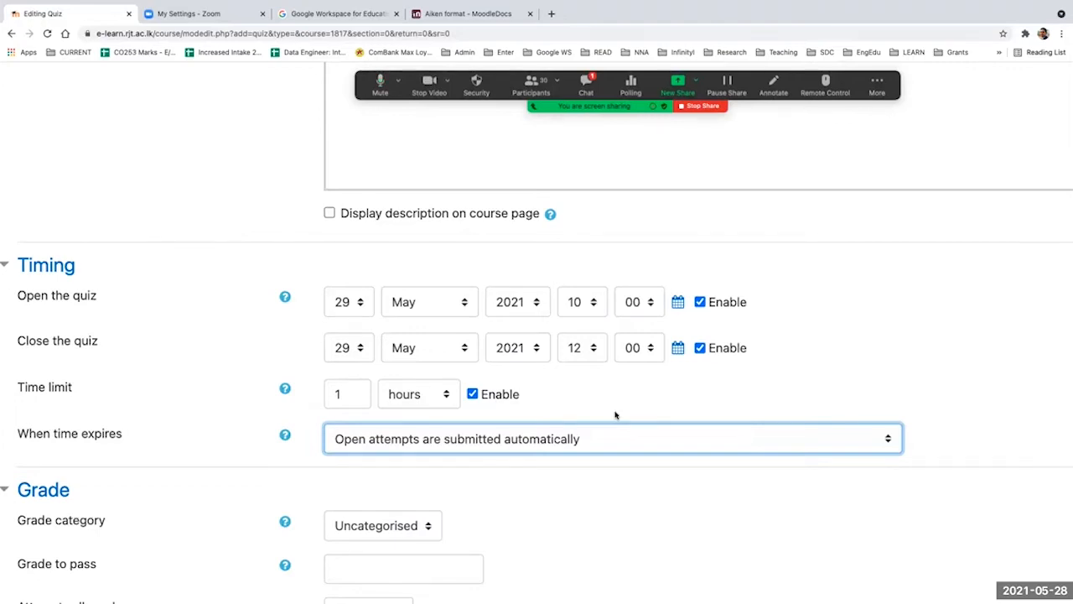
Step: Set browser security to None in the extra restrictions on attempts, and save and display the new quiz
scroll(614, 415, "down", 3)
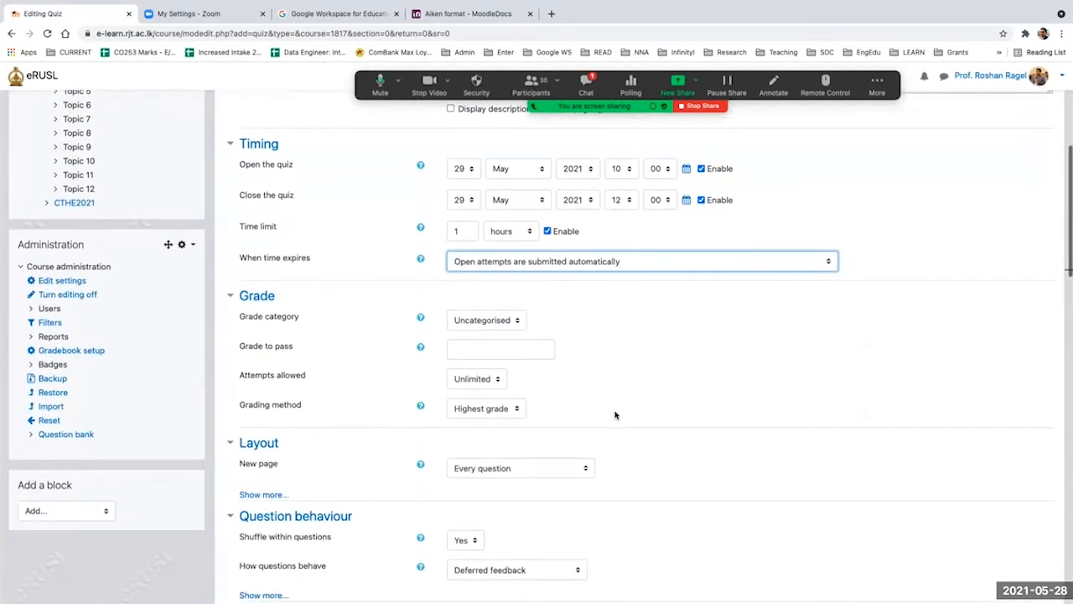
scroll(583, 362, "down", 5)
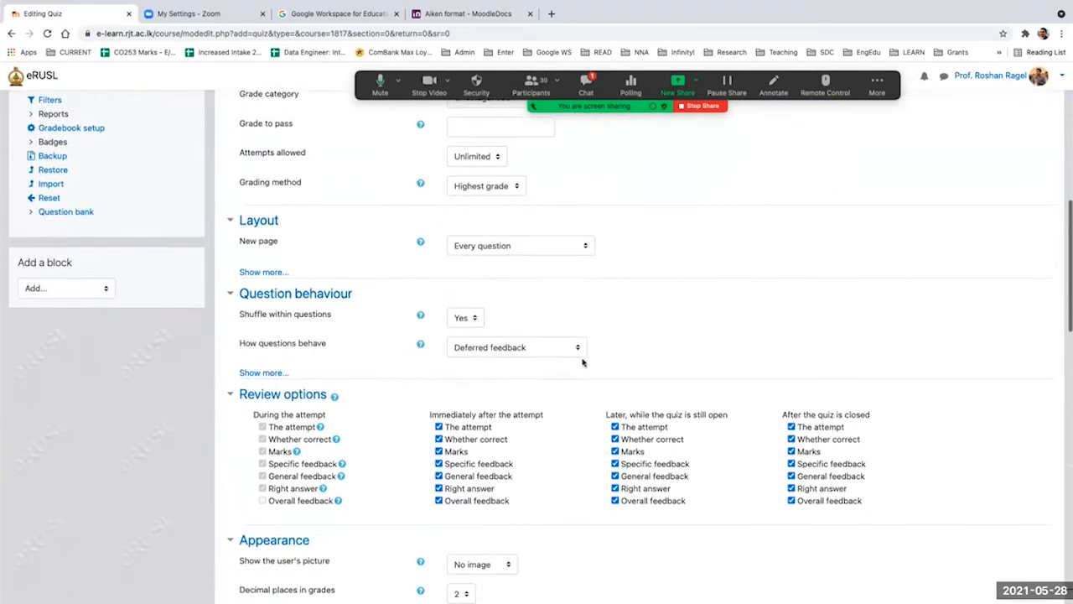
scroll(335, 436, "up", 15)
scroll(335, 436, "down", 3)
scroll(338, 436, "up", 5)
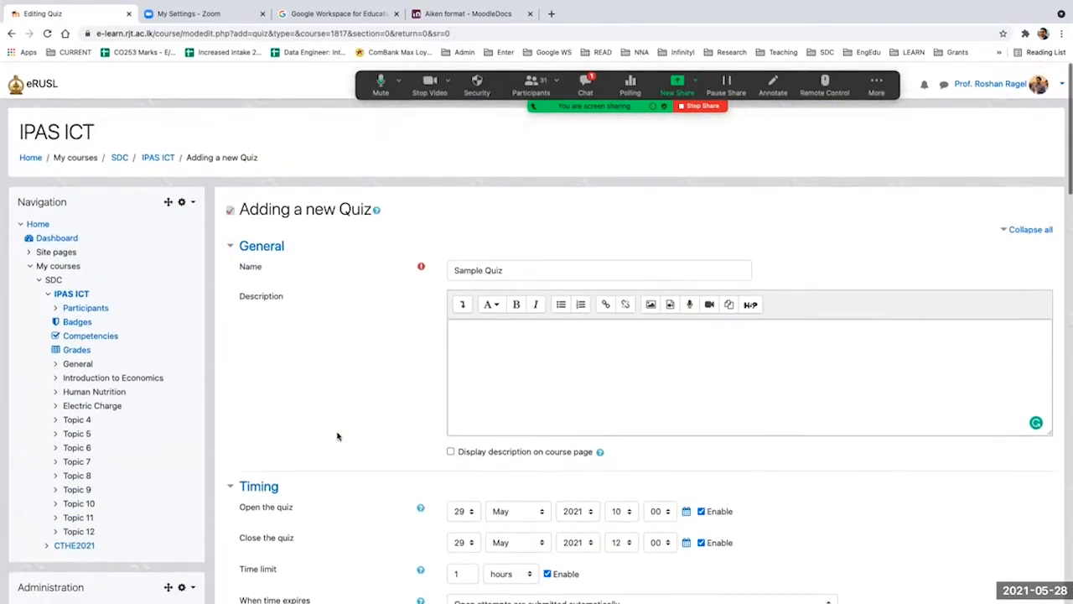
scroll(338, 436, "down", 15)
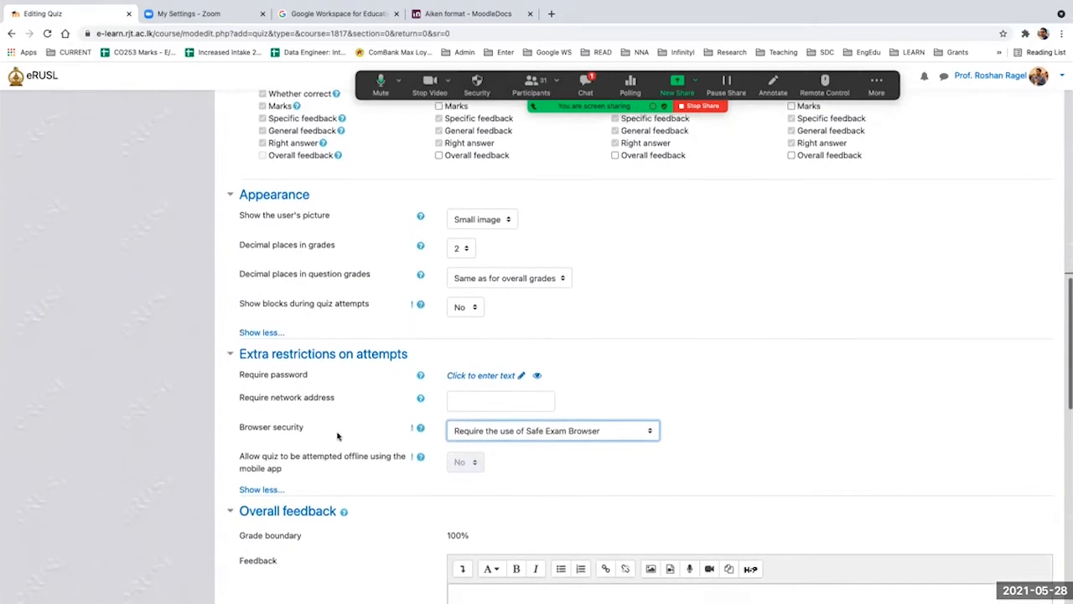
left_click(531, 417)
left_click(459, 402)
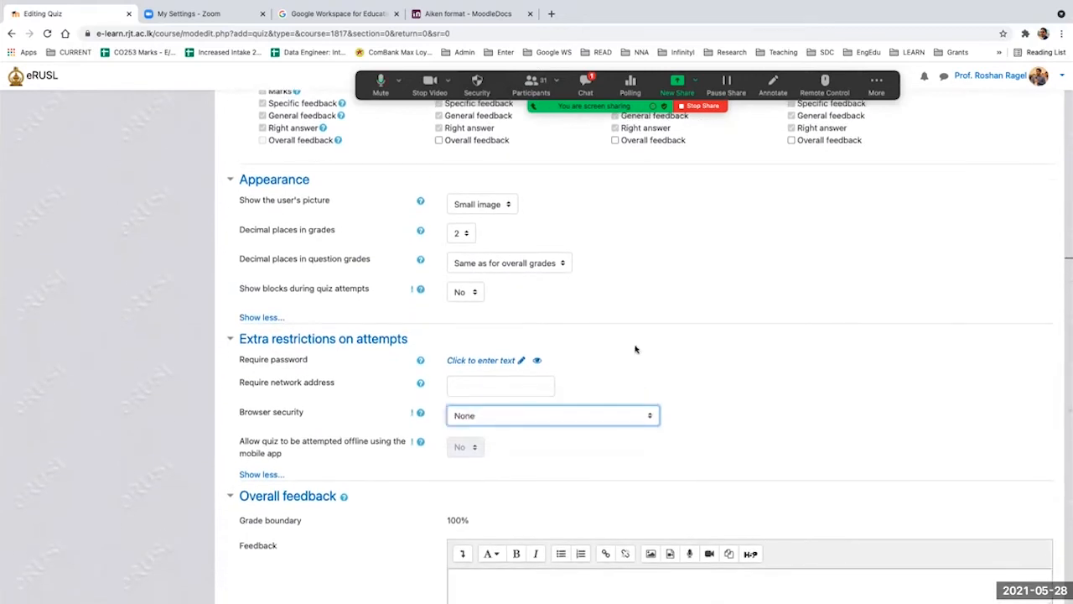
scroll(634, 348, "down", 15)
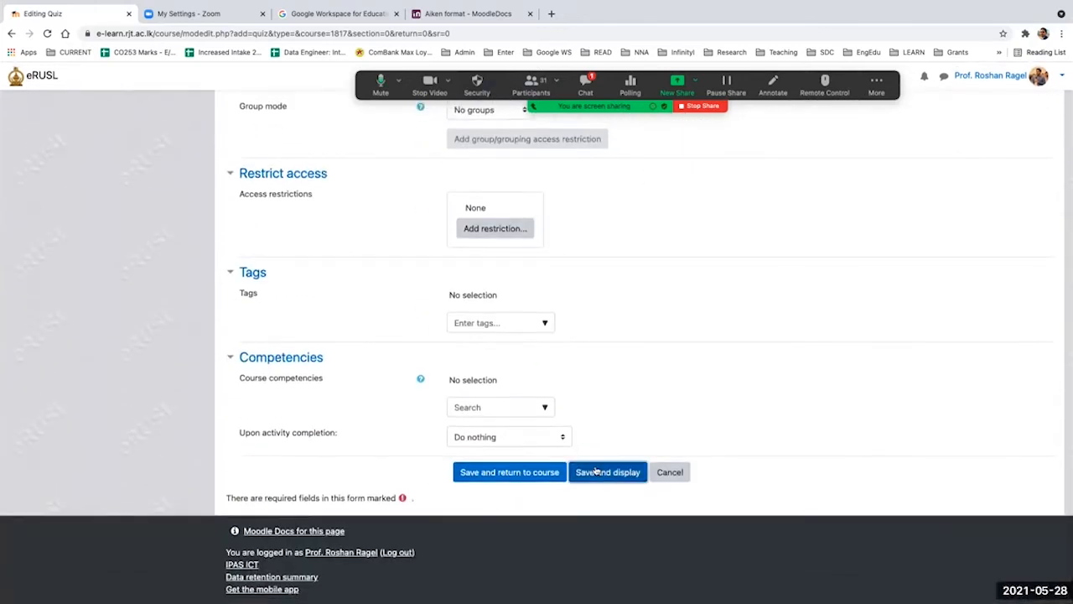
left_click(597, 472)
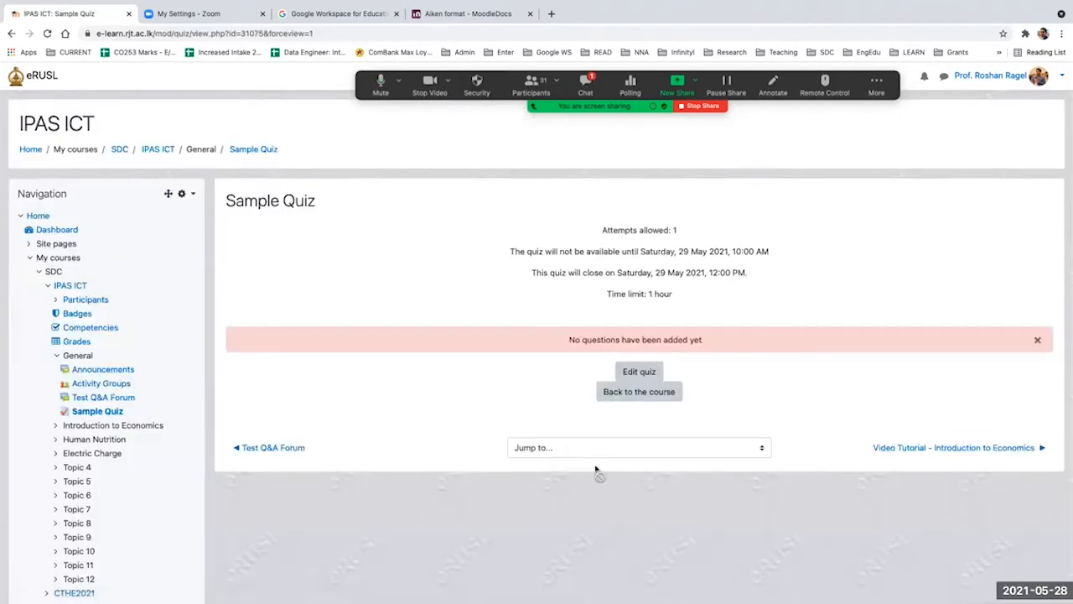
Step: Examine the allowed attempts, opening and closing times, and time limit on the Sample Quiz page
key("super+equal")
key("super+equal")
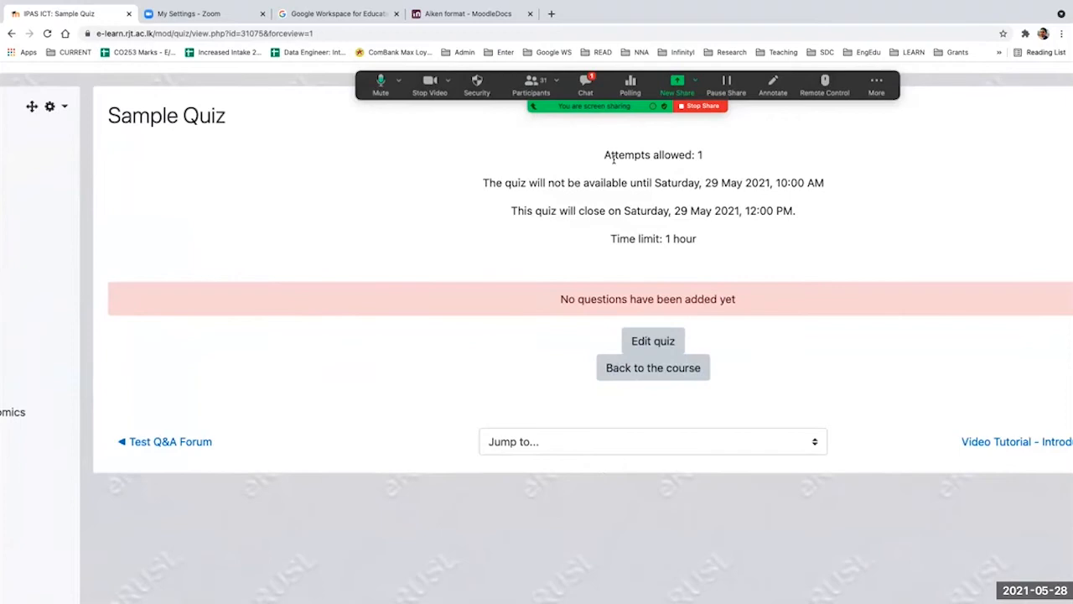
left_click_drag(613, 158, 701, 156)
left_click(655, 182)
left_click_drag(654, 182, 830, 183)
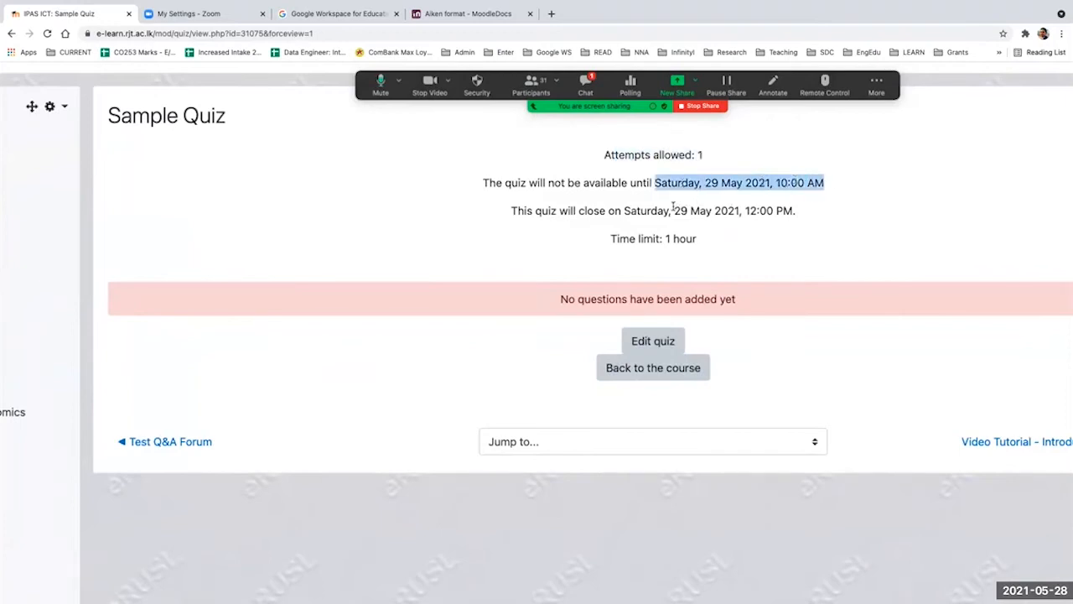
left_click_drag(673, 210, 831, 209)
left_click_drag(673, 238, 686, 239)
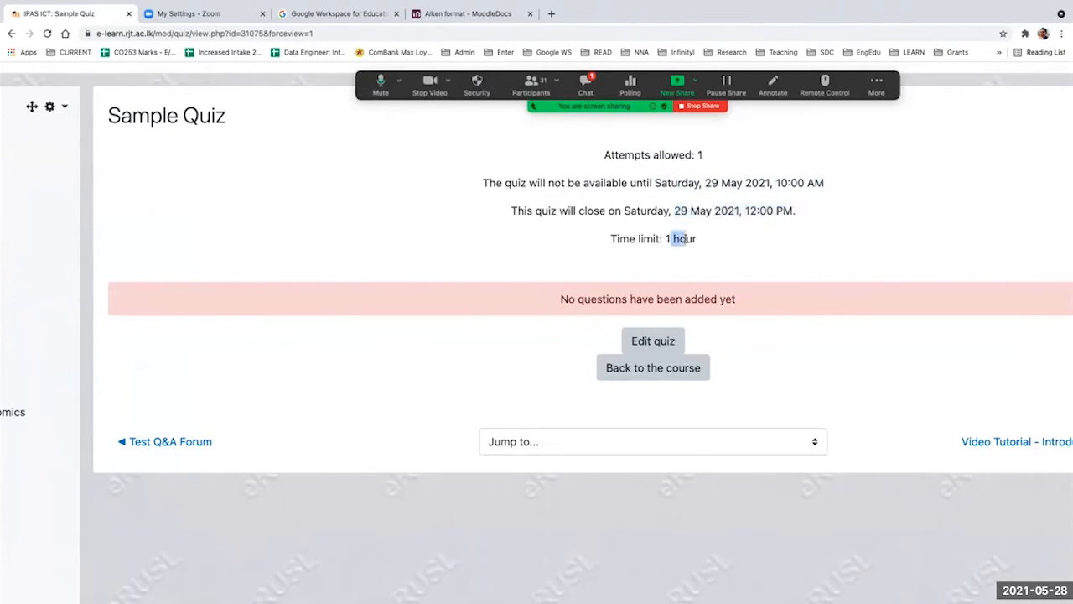
Step: Open the question editing page of Sample Quiz
key("ctrl+minus")
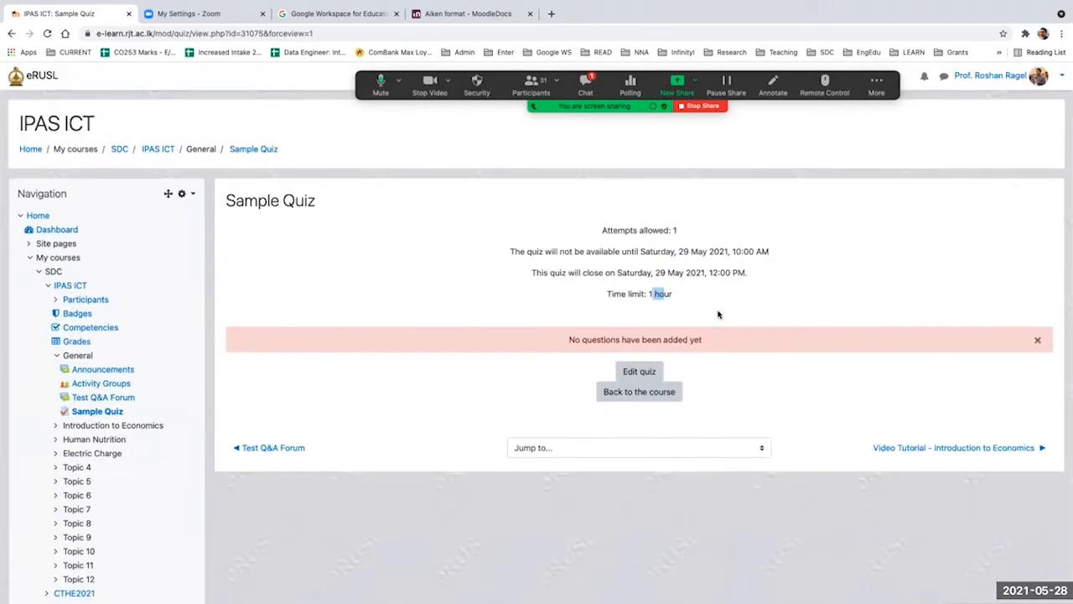
left_click(639, 372)
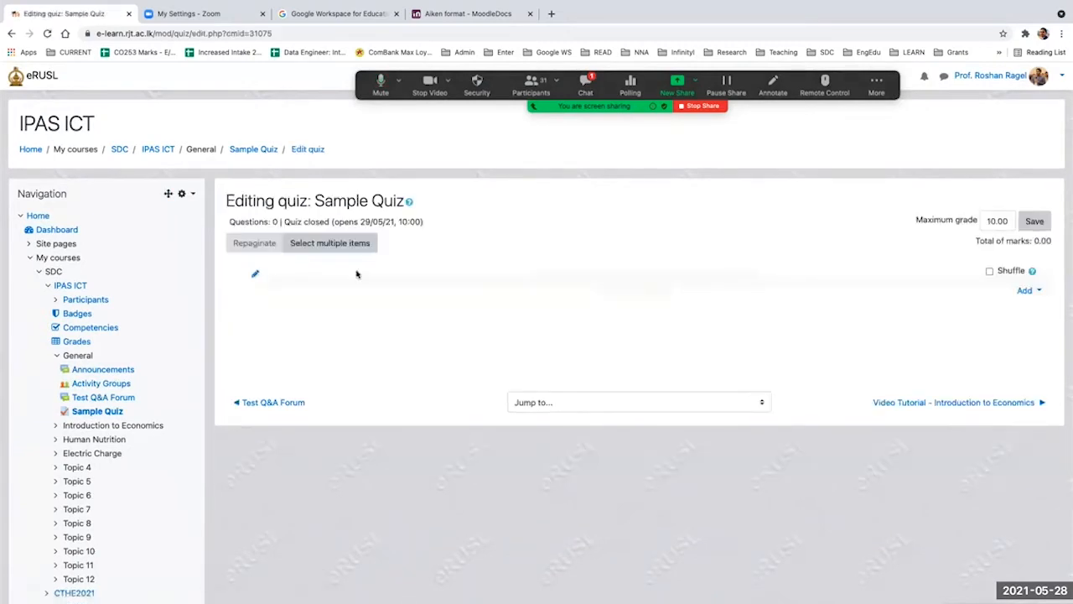
Step: Return to the Sample Quiz page, reopen its question editing page, and show the options for adding a question
left_click(11, 33)
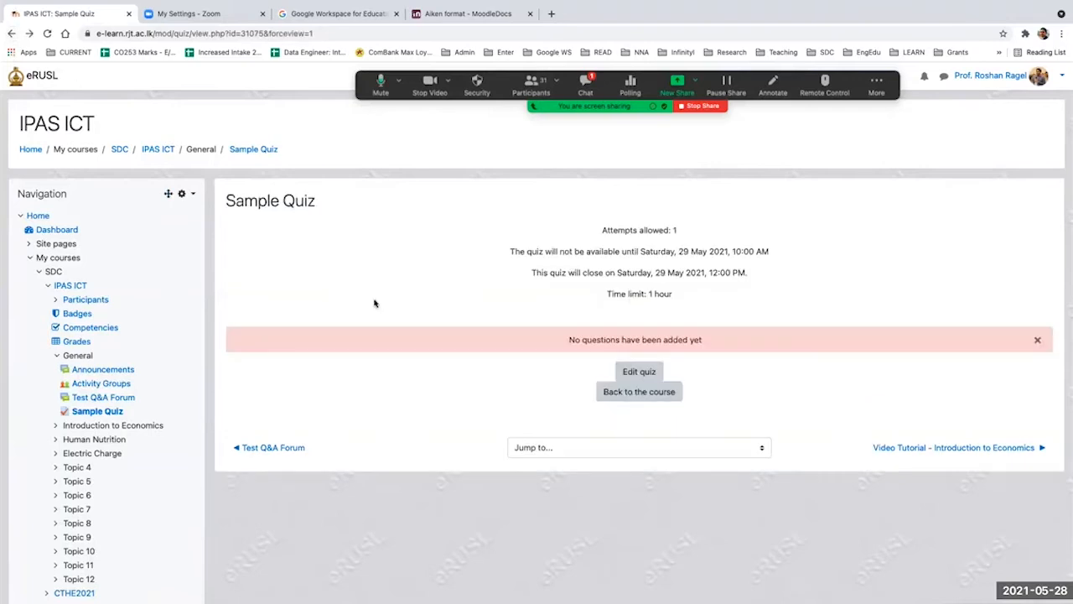
left_click(639, 371)
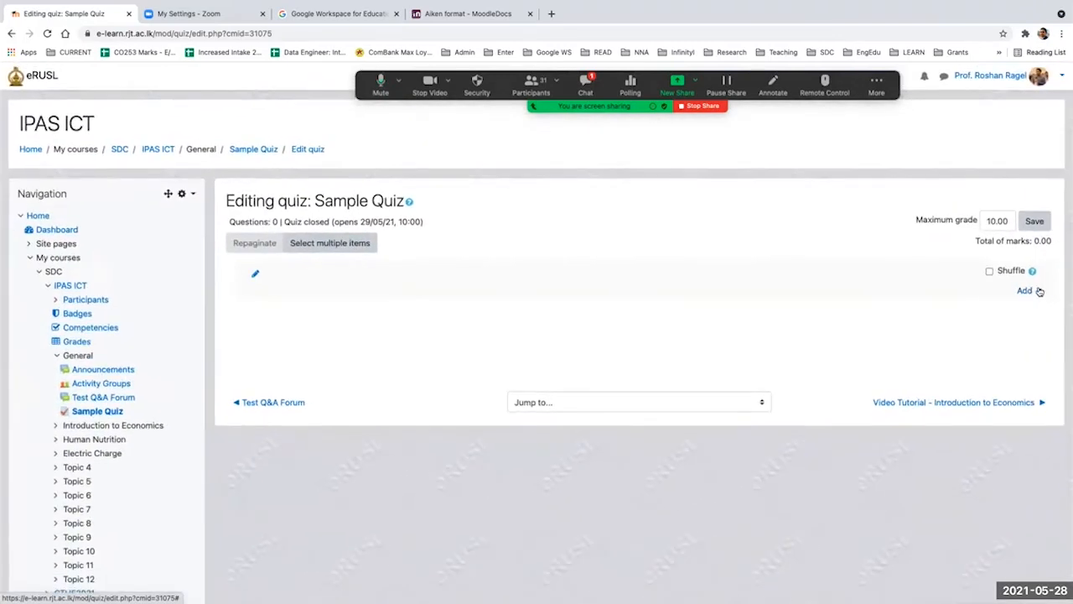
left_click(1036, 291)
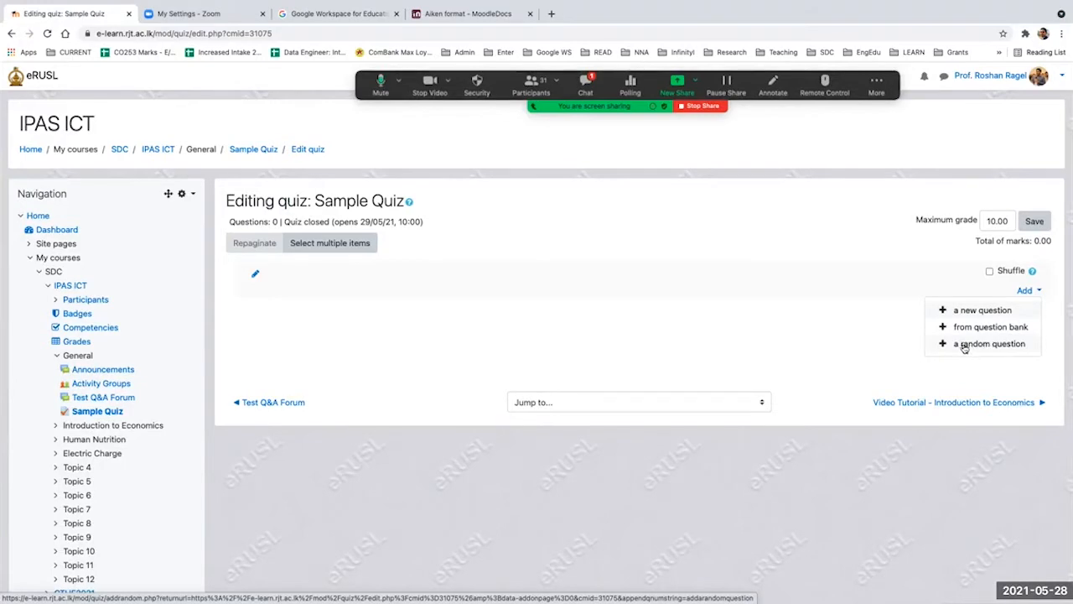
left_click_drag(963, 347, 963, 393)
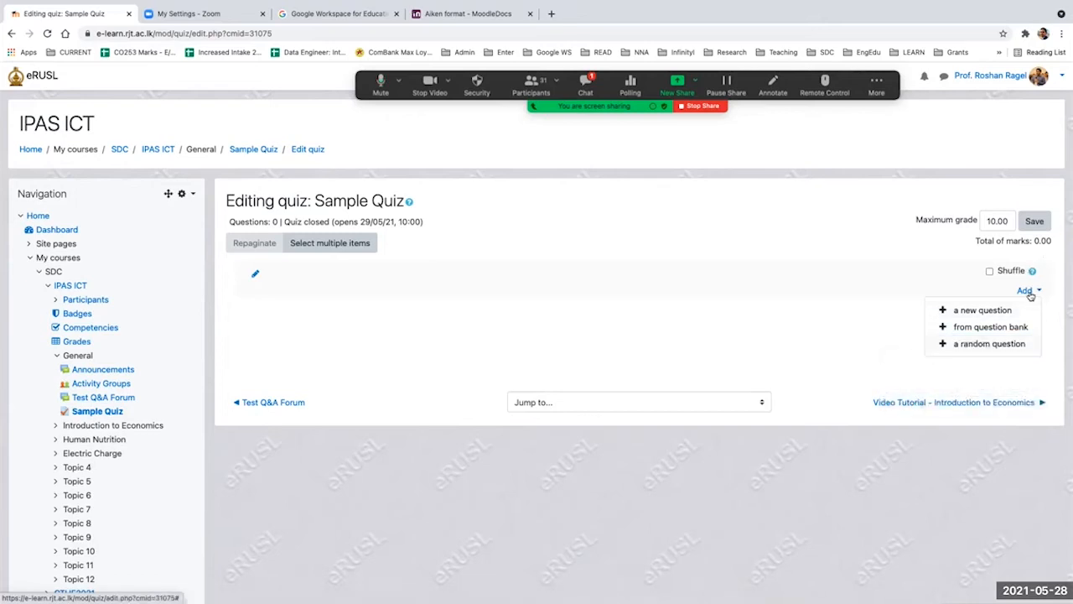
Step: Add 1 random question from the existing category CAT1 to Sample Quiz
left_click(970, 344)
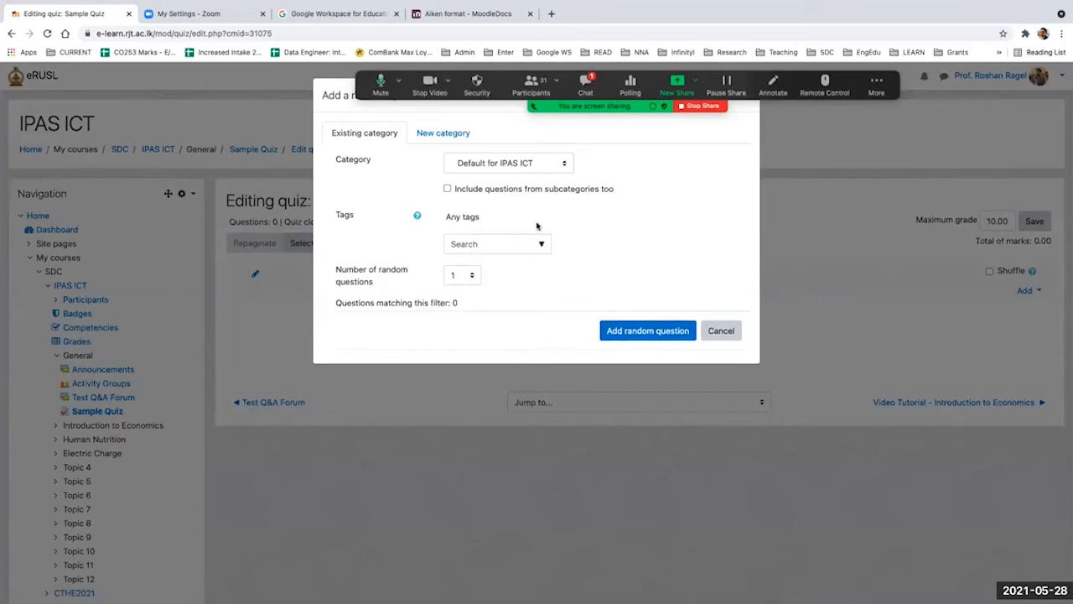
left_click(490, 164)
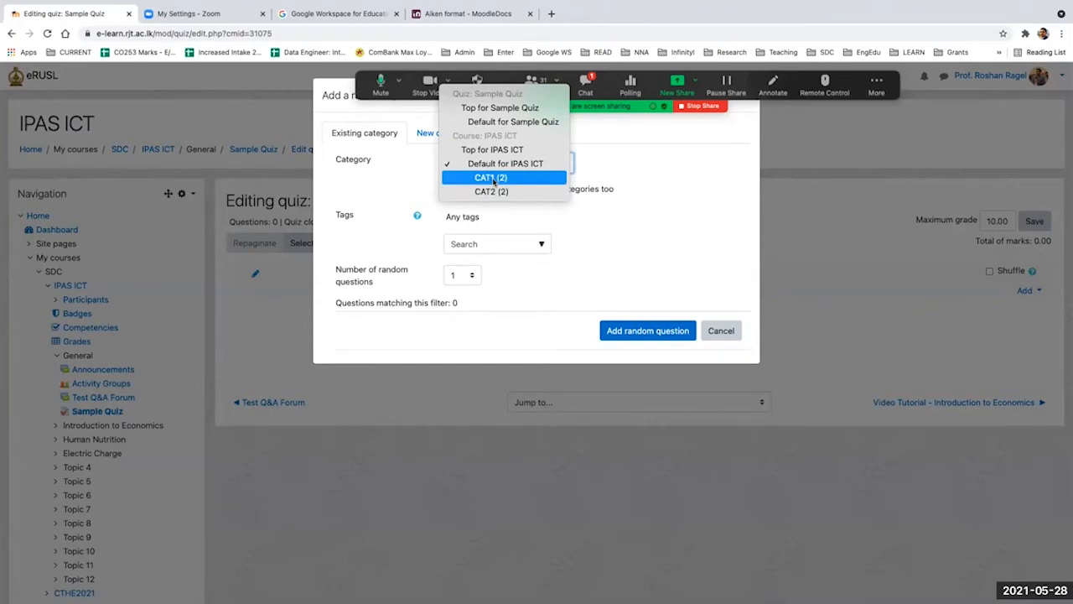
left_click(493, 179)
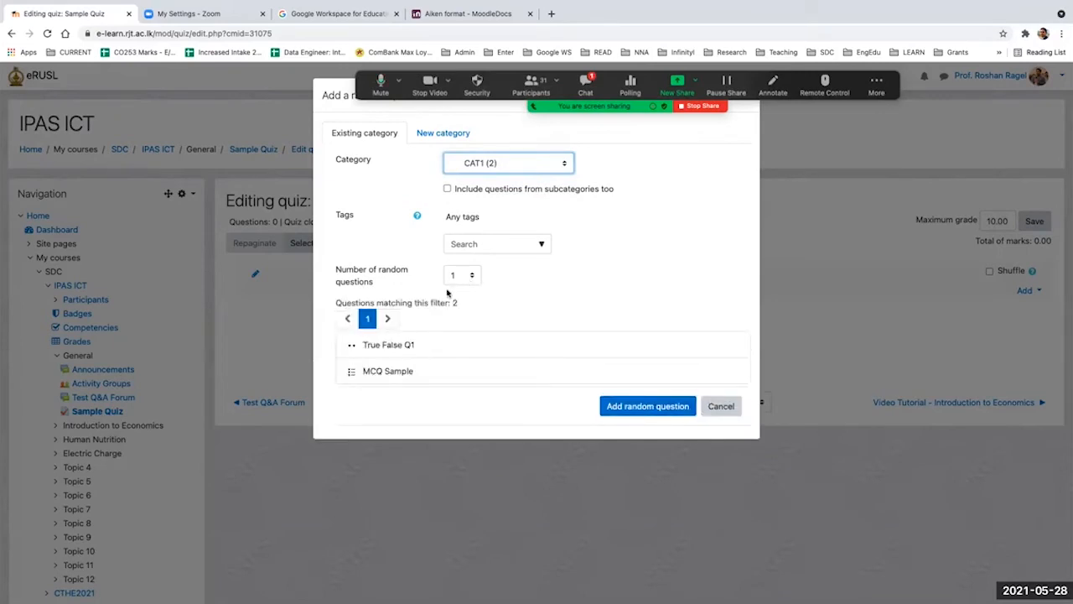
left_click_drag(382, 289, 328, 268)
left_click(328, 268)
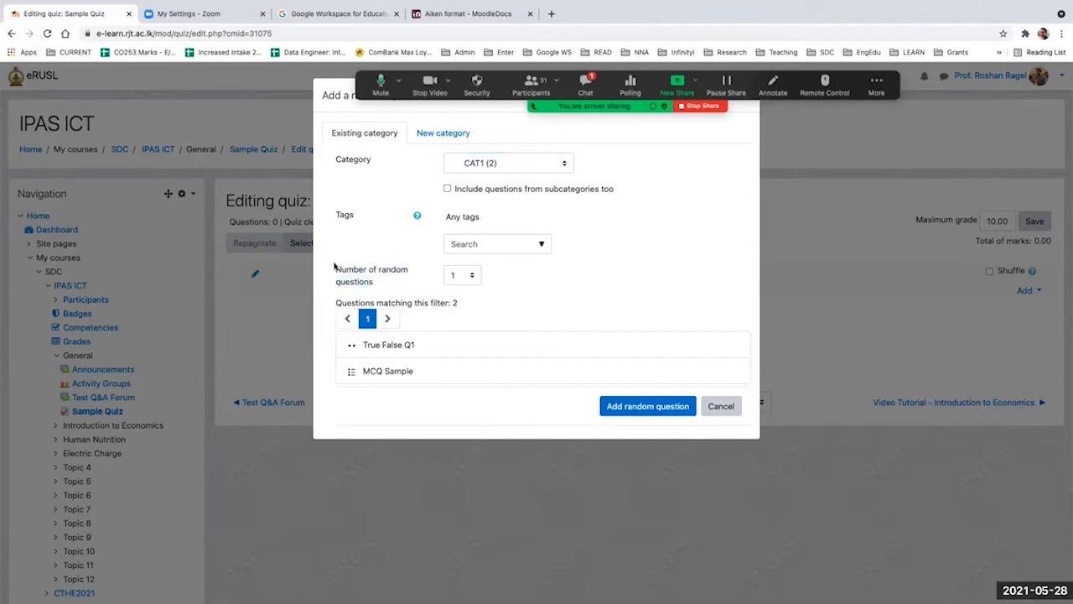
left_click(471, 275)
left_click(468, 288)
left_click(472, 277)
left_click(461, 263)
left_click(616, 406)
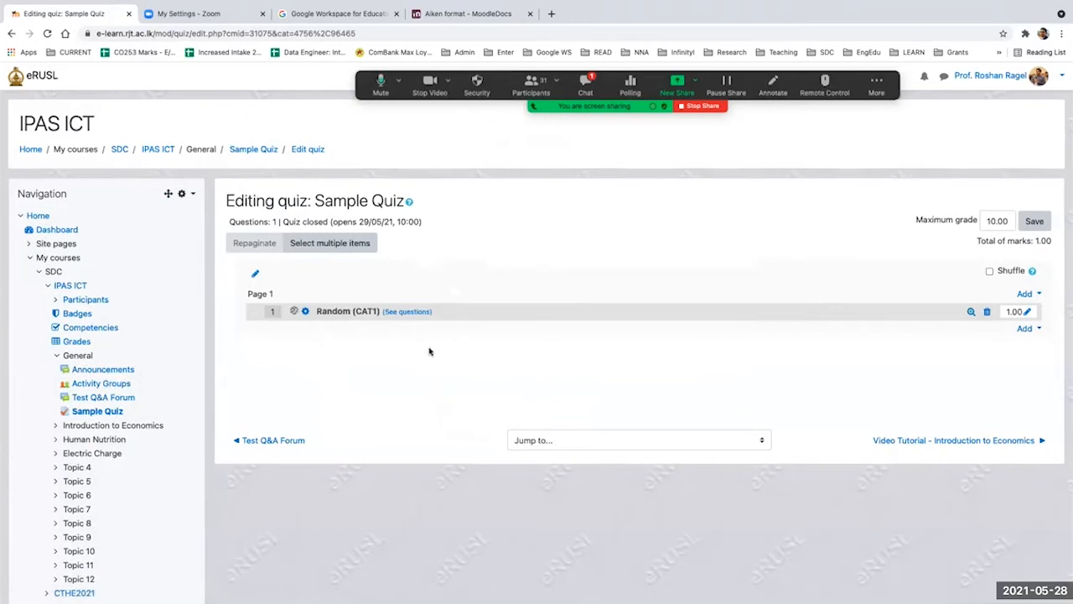
left_click_drag(316, 310, 380, 316)
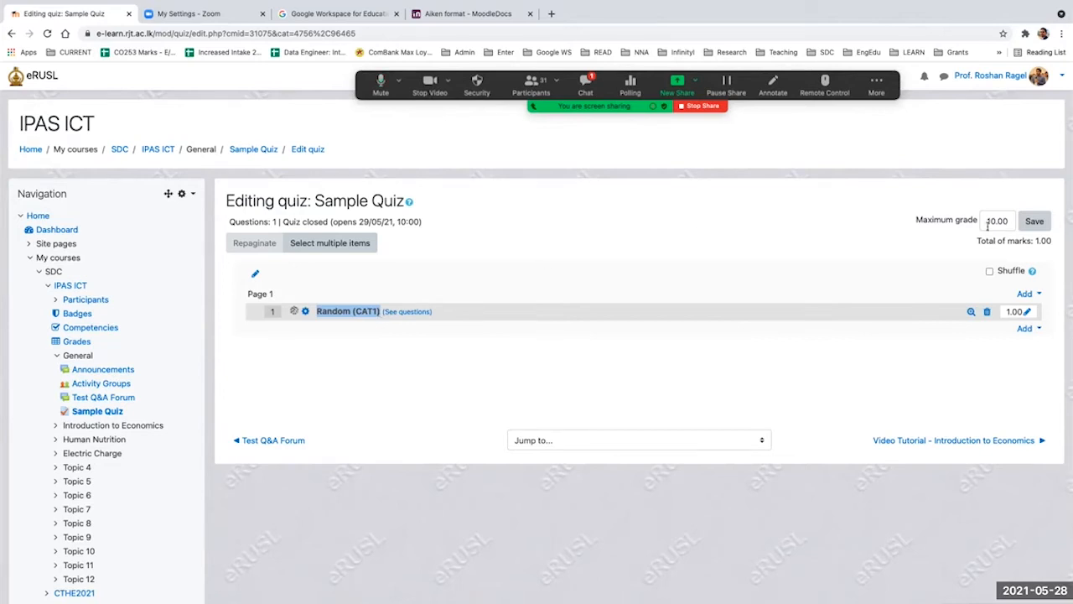
left_click(1027, 329)
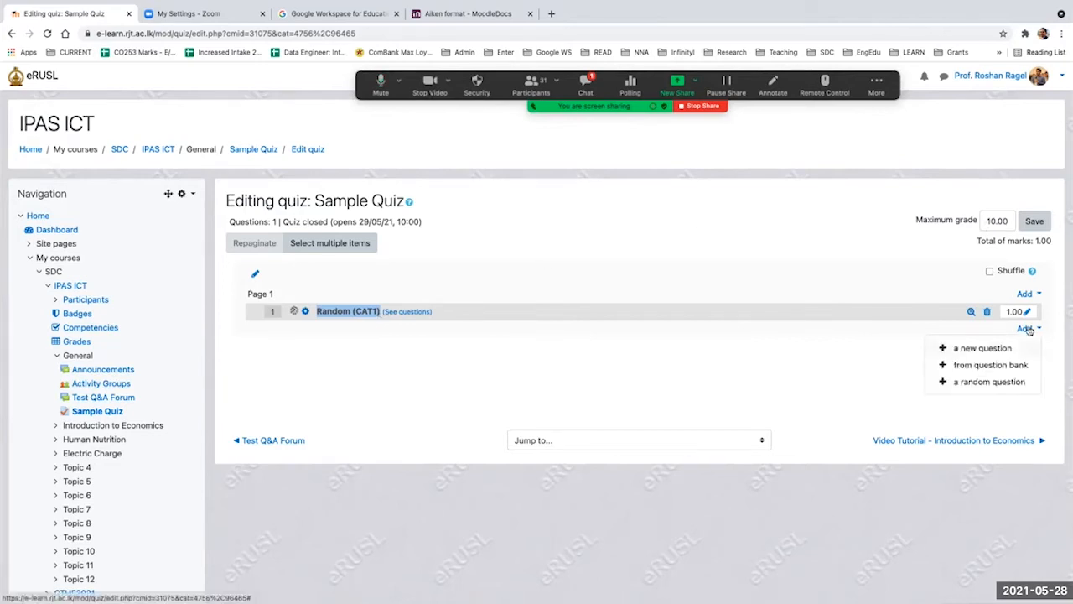
left_click(972, 382)
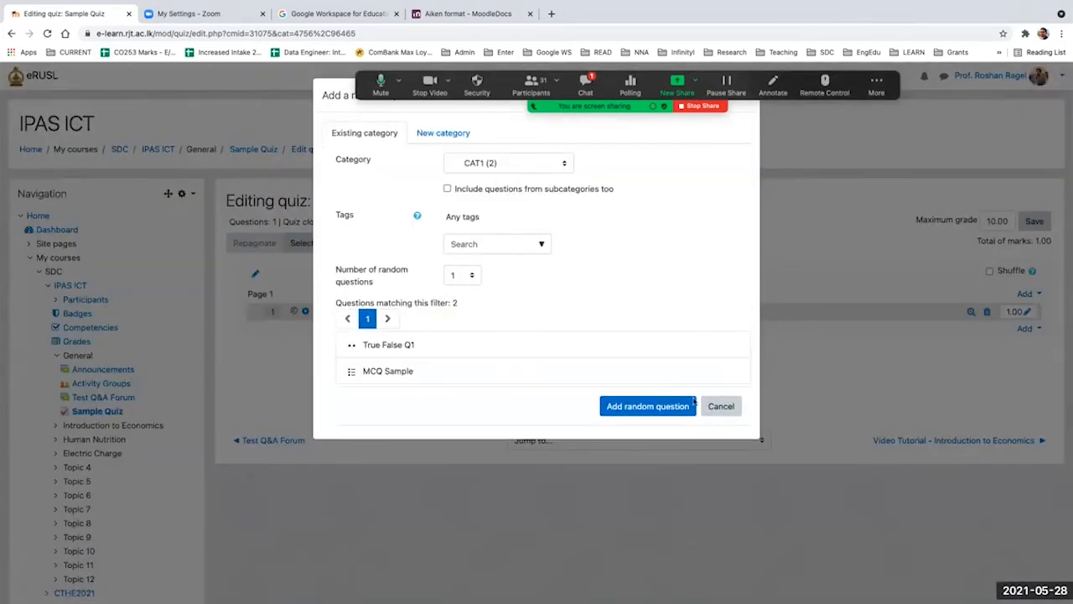
left_click(720, 411)
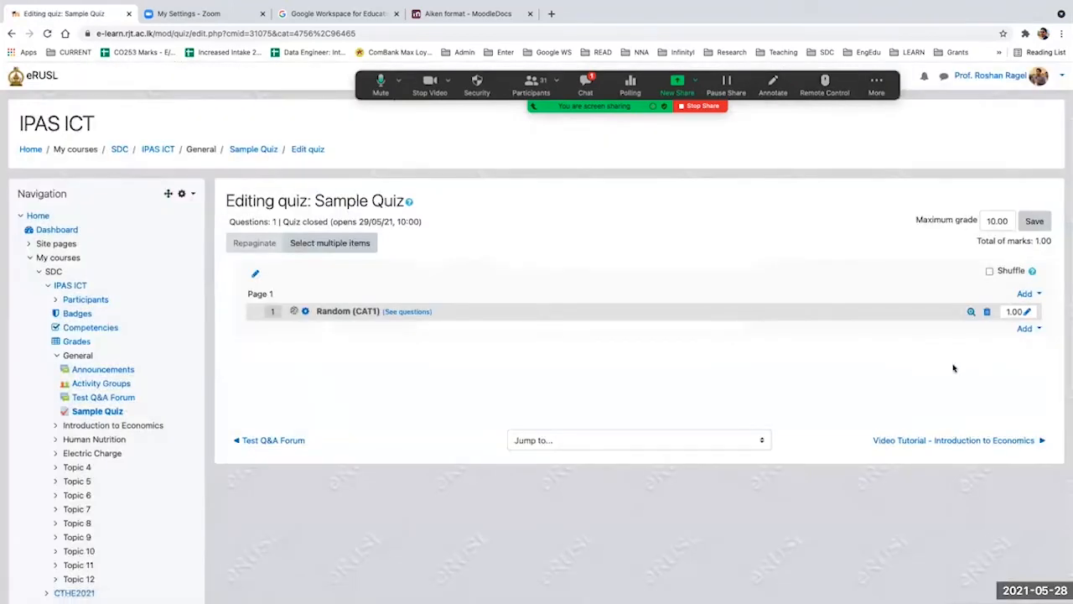
Step: Add both CAT2 questions from the question bank to the end of the quiz
left_click(1029, 330)
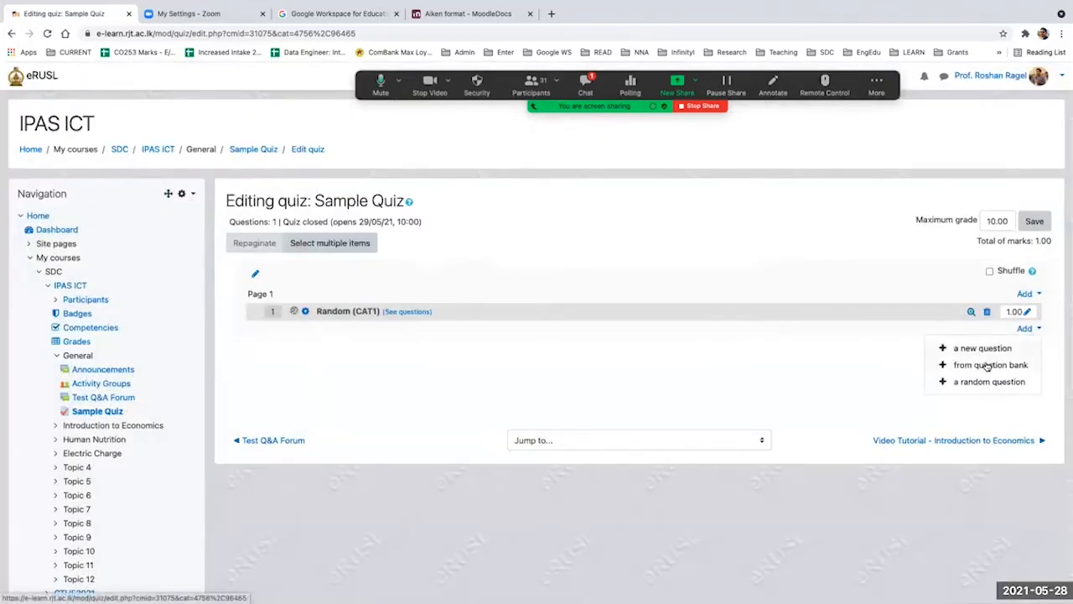
left_click(987, 364)
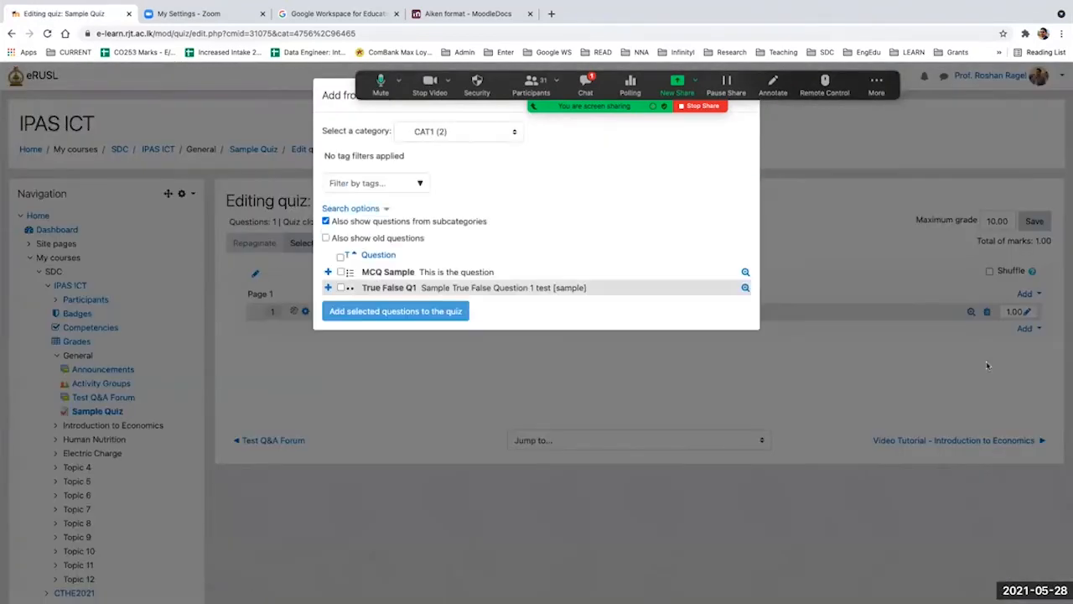
left_click(512, 136)
left_click(487, 146)
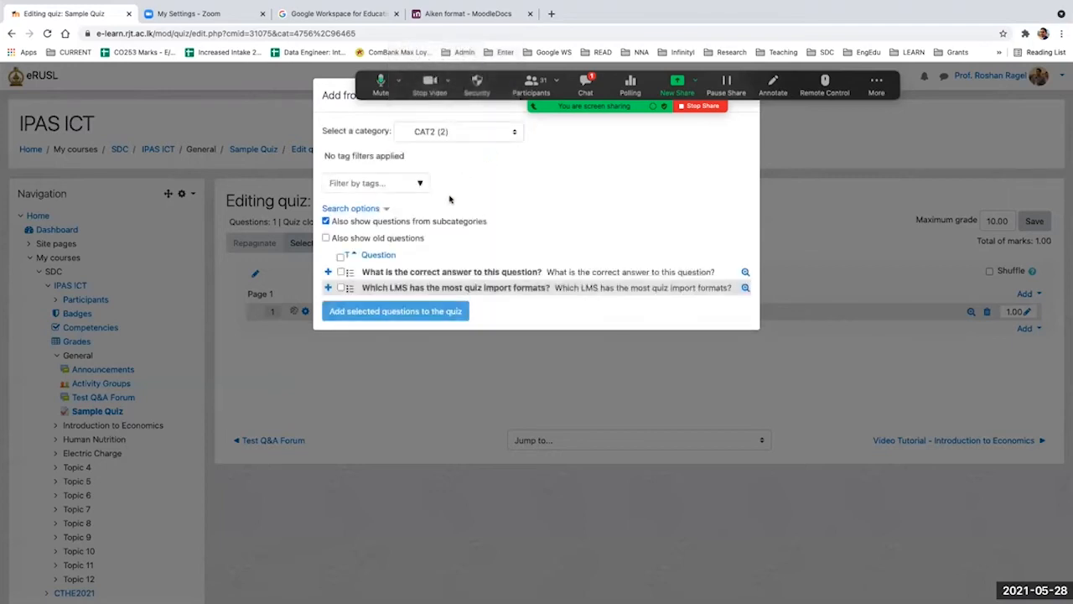
left_click(341, 272)
left_click(340, 287)
left_click(408, 317)
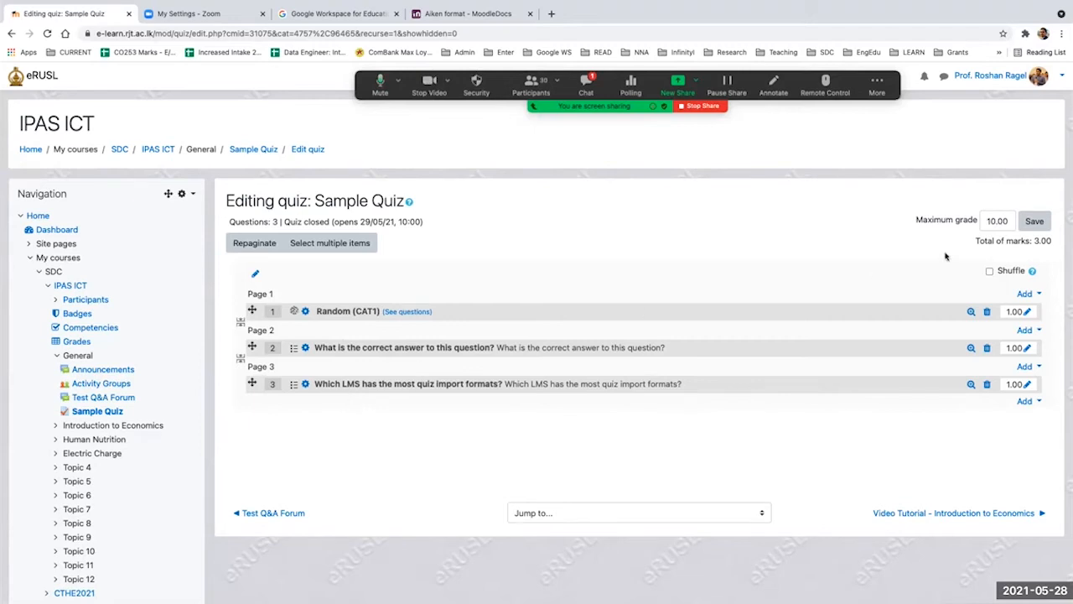
Step: Delete the question "What is the correct answer to this question?" from the quiz and save the maximum grade of 10.00
left_click(987, 347)
left_click(481, 402)
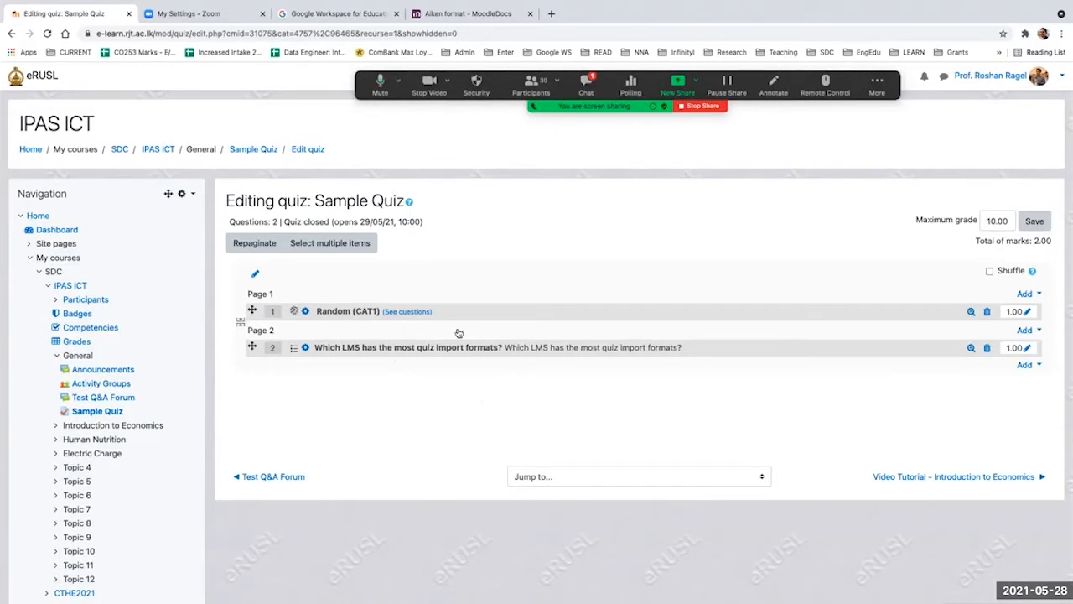
left_click(1036, 223)
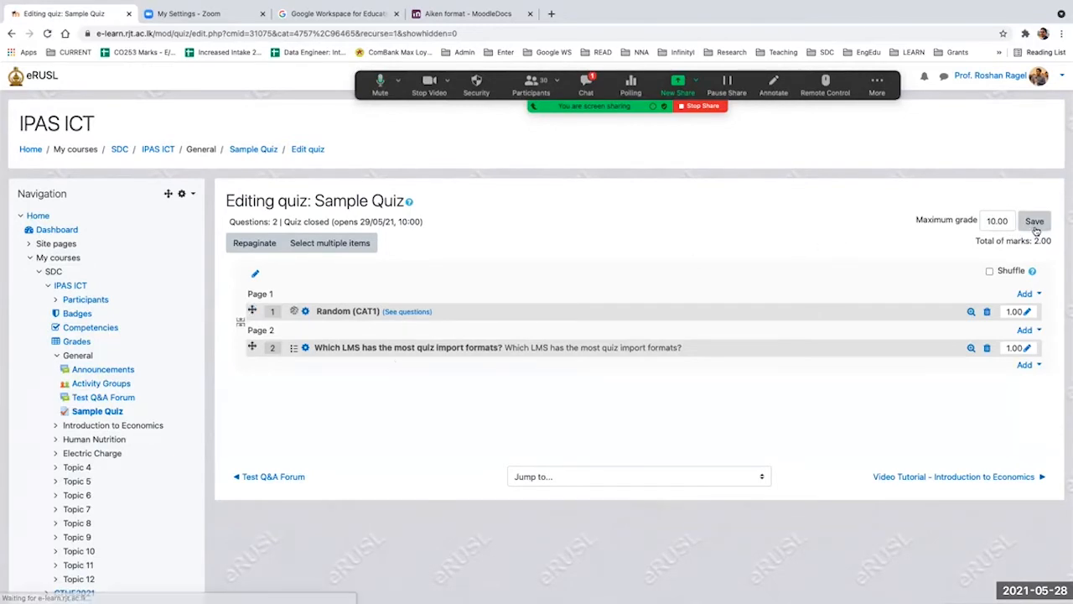
Step: Go to the Sample Quiz page and start a timed preview attempt of the quiz
left_click(260, 148)
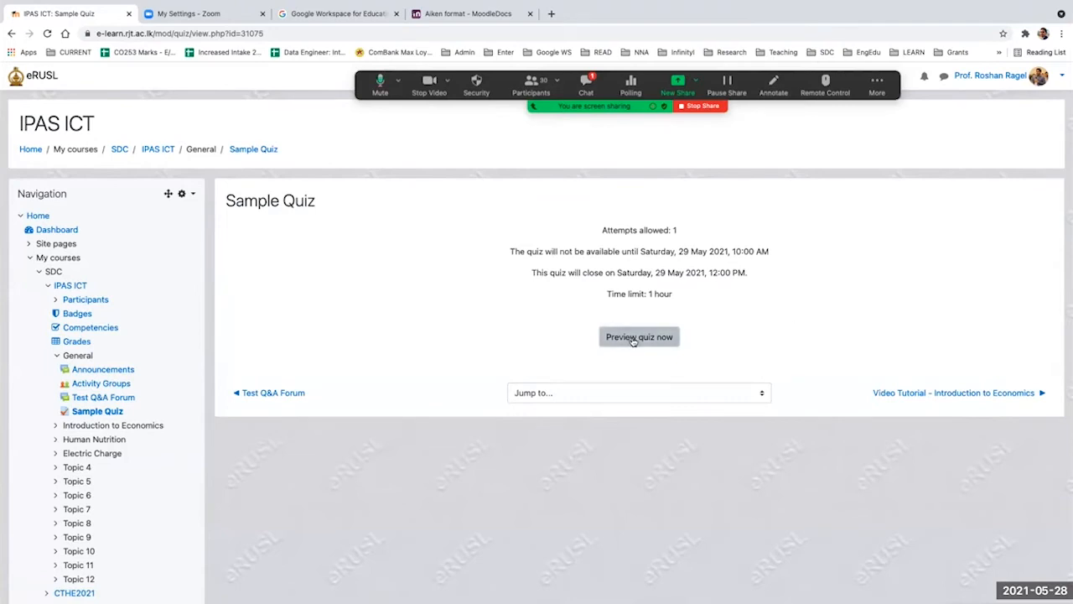
left_click_drag(708, 254, 793, 260)
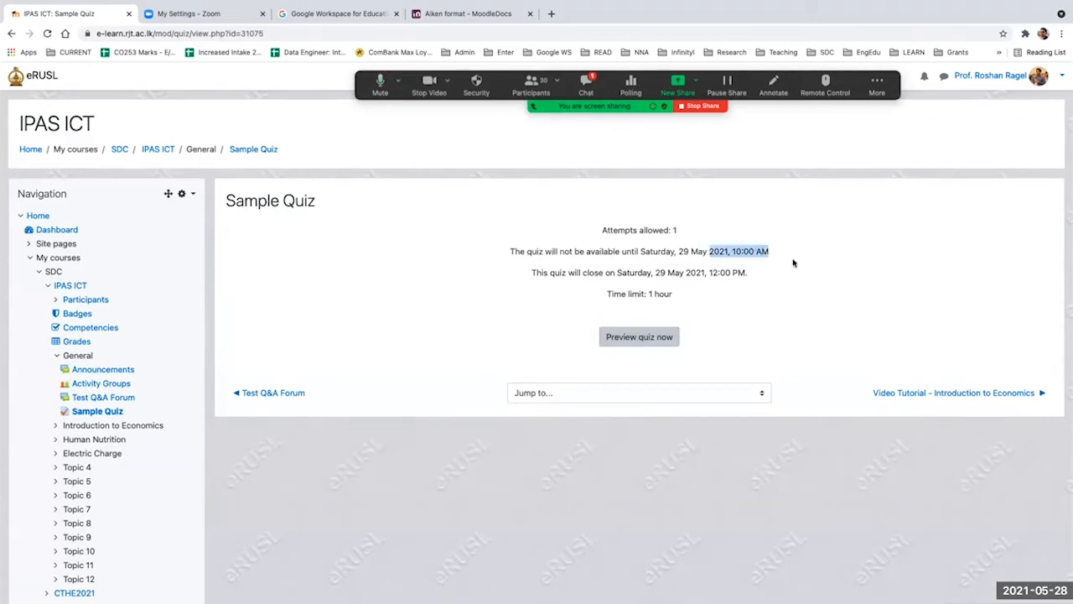
left_click(623, 340)
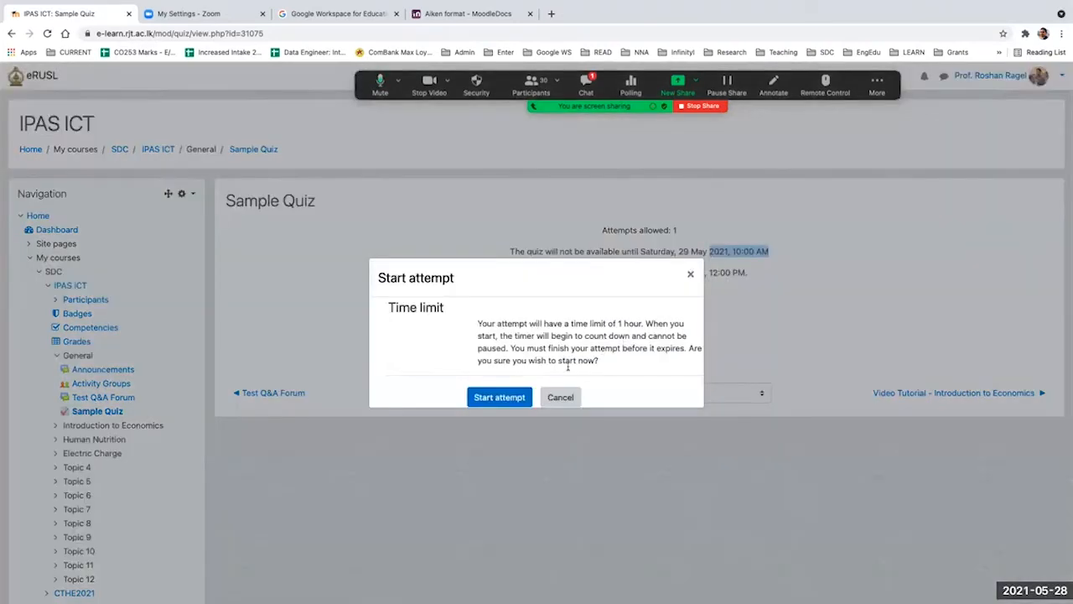
left_click(497, 399)
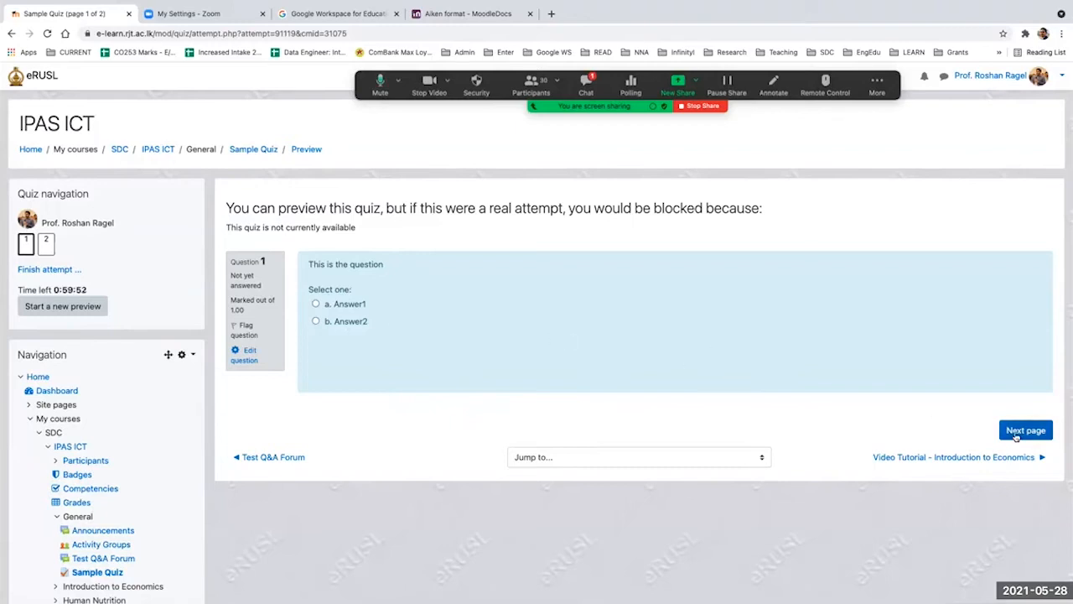
Step: Answer question 1 with Answer1 and question 2 with ATutor in the preview attempt
left_click(315, 304)
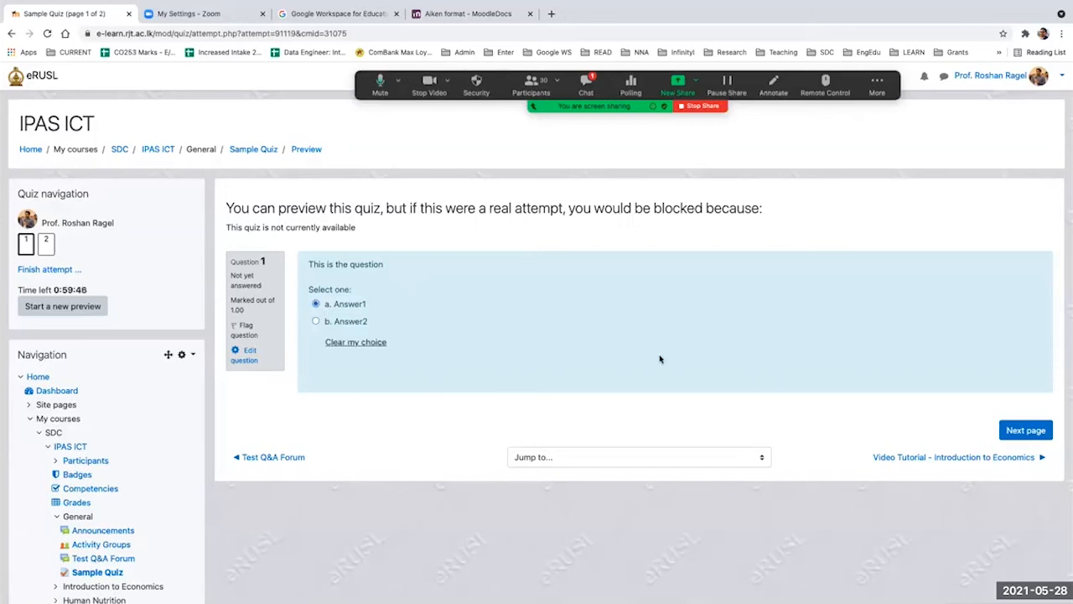
left_click(1017, 430)
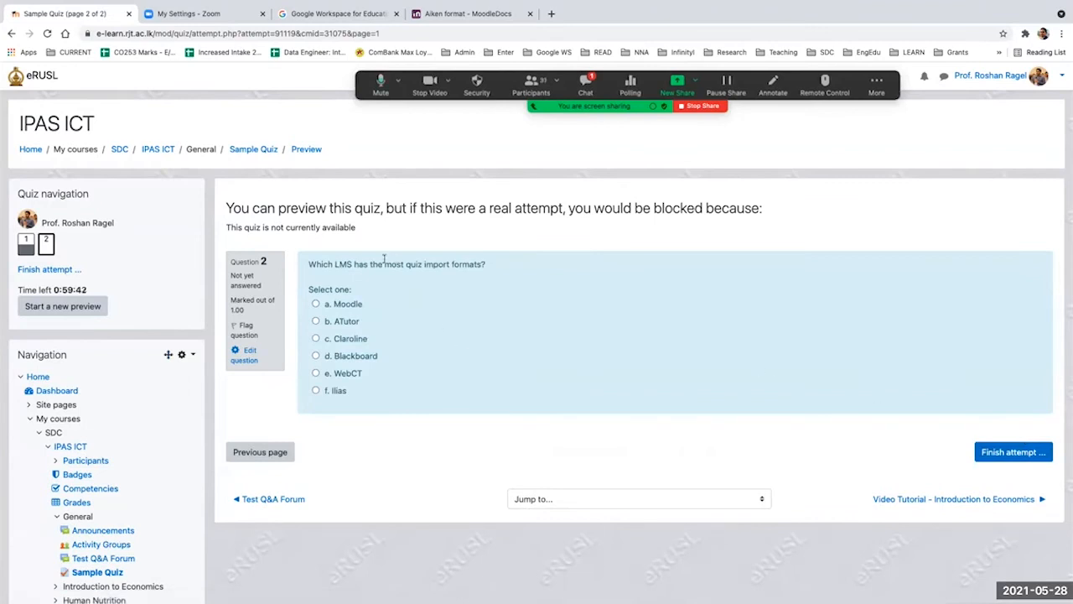
left_click(315, 322)
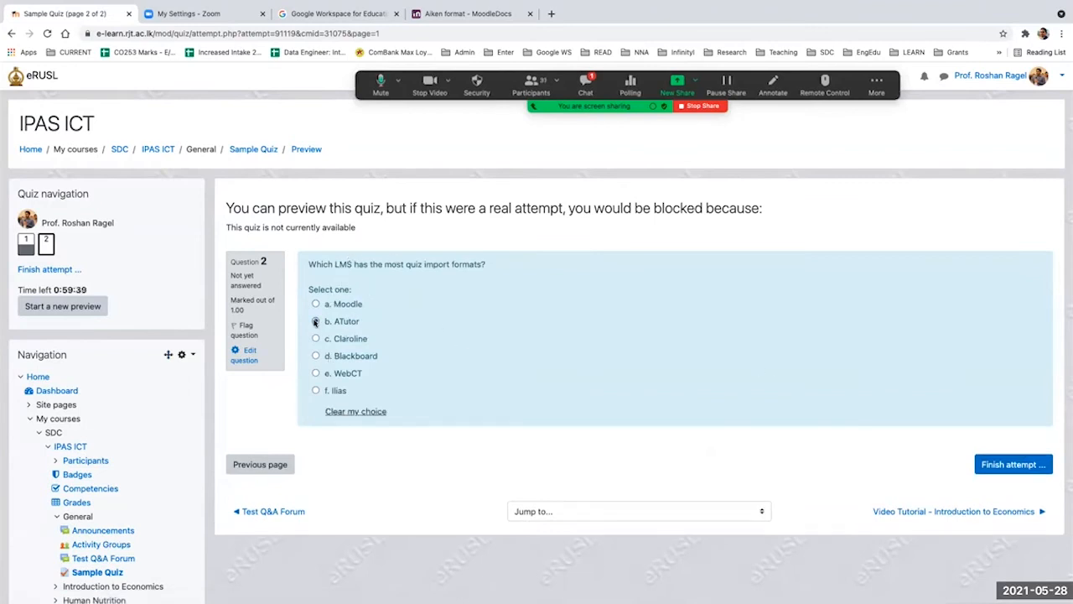
Step: Inspect the quiz navigation and remaining time, and finish and submit the preview attempt with all its answers
right_click(52, 269)
key("Escape")
scroll(114, 250, "up", 5)
scroll(115, 248, "left", 1)
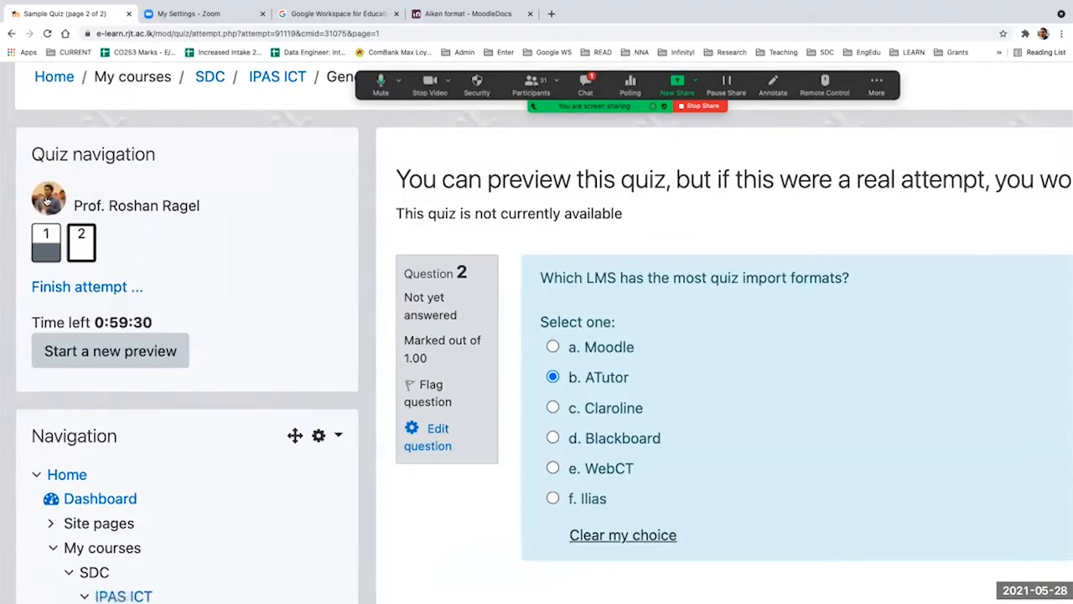
scroll(196, 240, "down", 5)
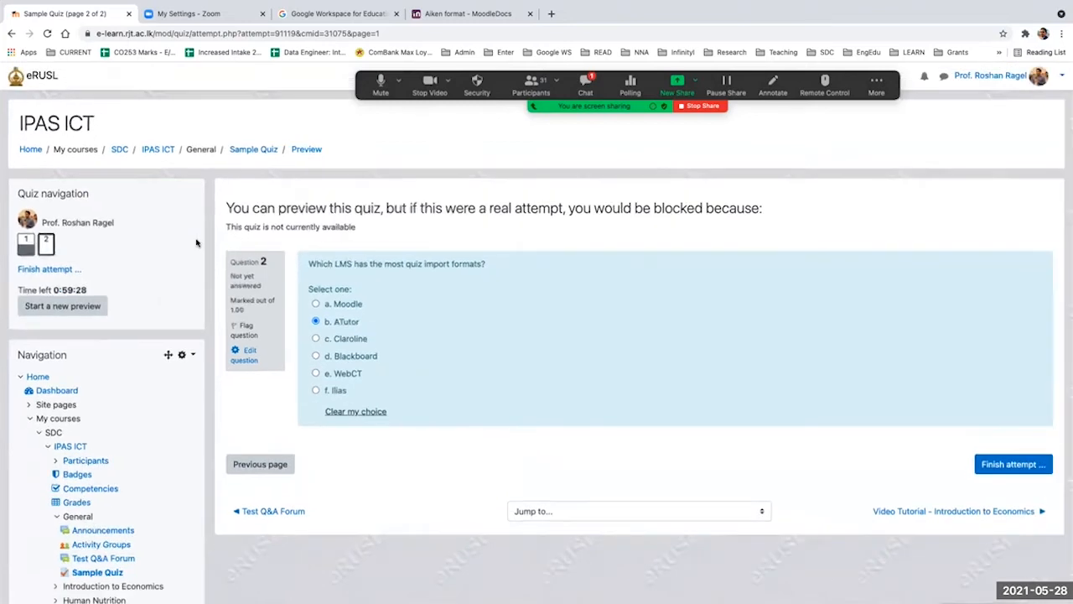
left_click(992, 465)
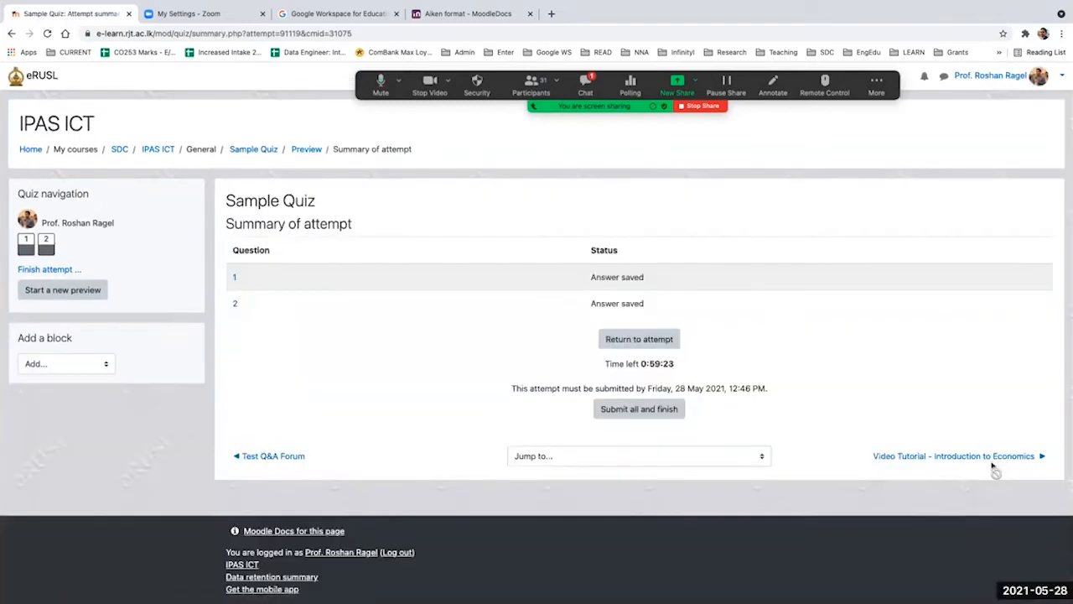
left_click(635, 413)
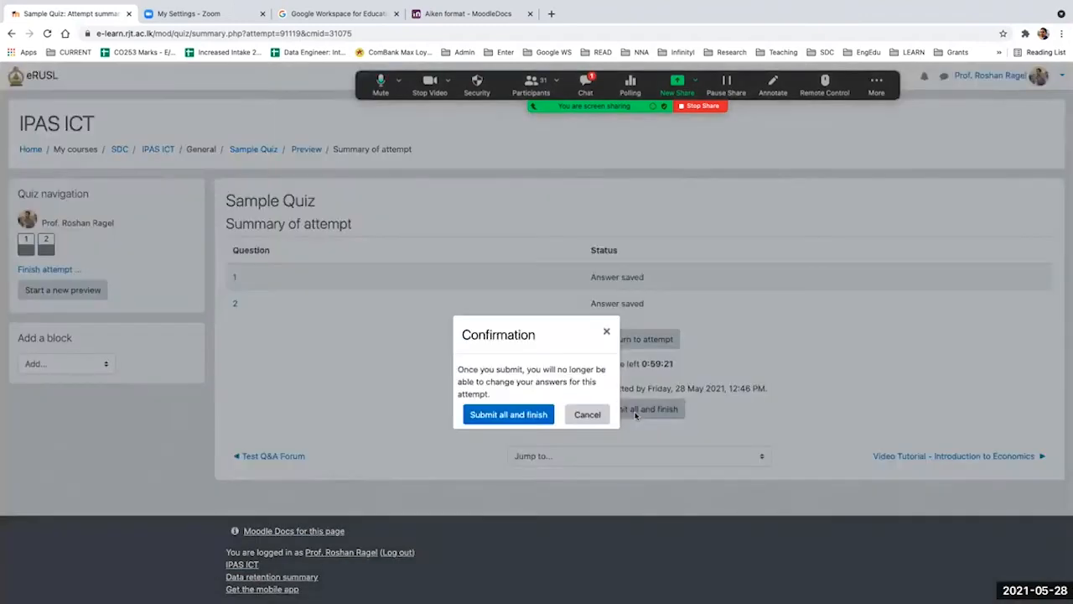
left_click(509, 414)
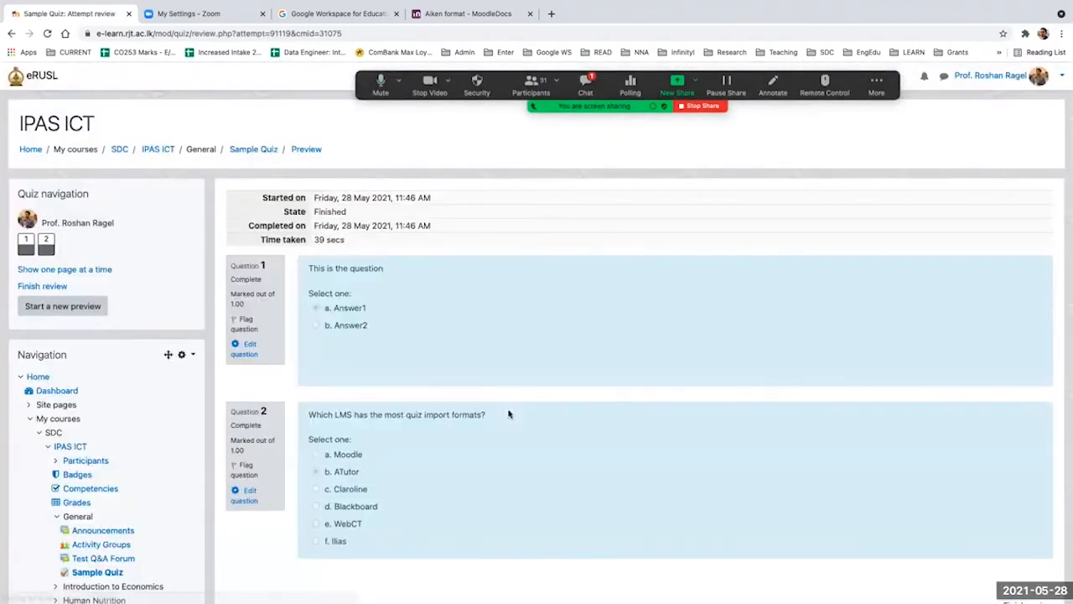
Step: Review the submitted answers of the preview attempt and return to the Sample Quiz page
scroll(508, 413, "down", 5)
scroll(508, 413, "up", 5)
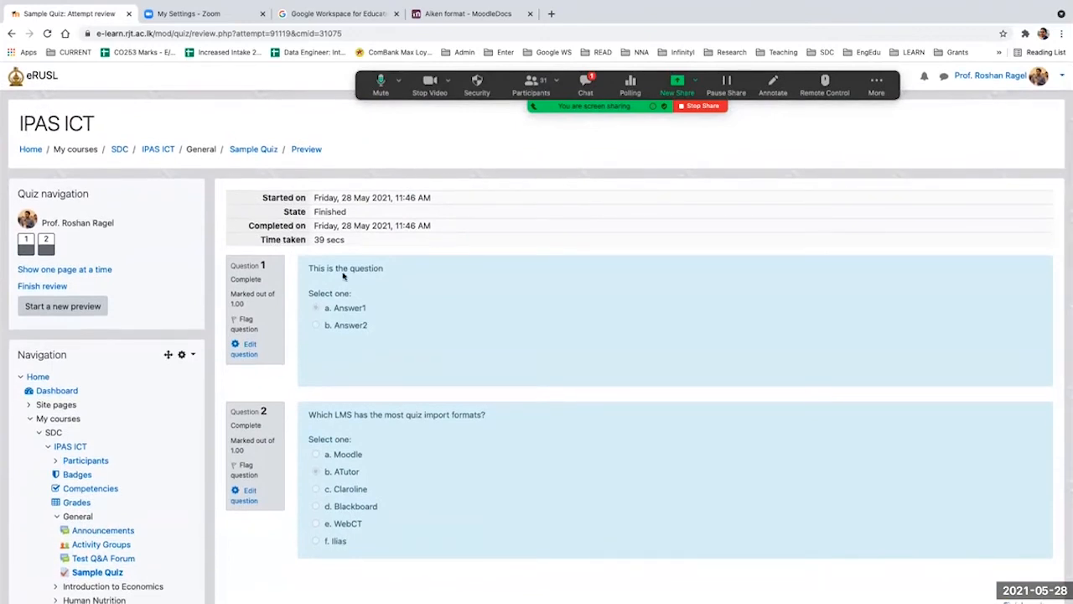
left_click_drag(304, 265, 381, 327)
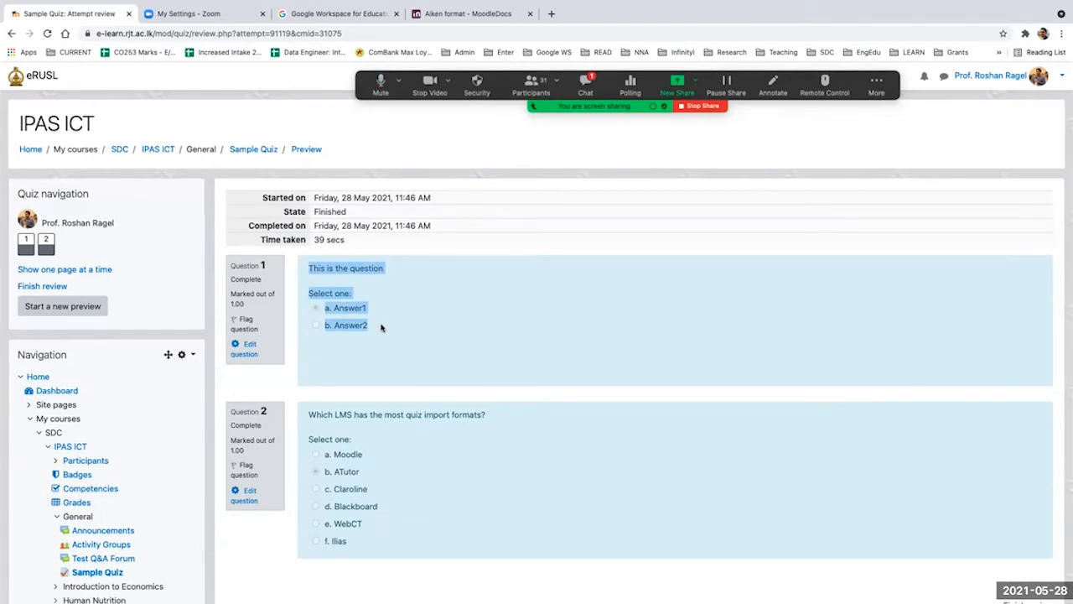
left_click(251, 151)
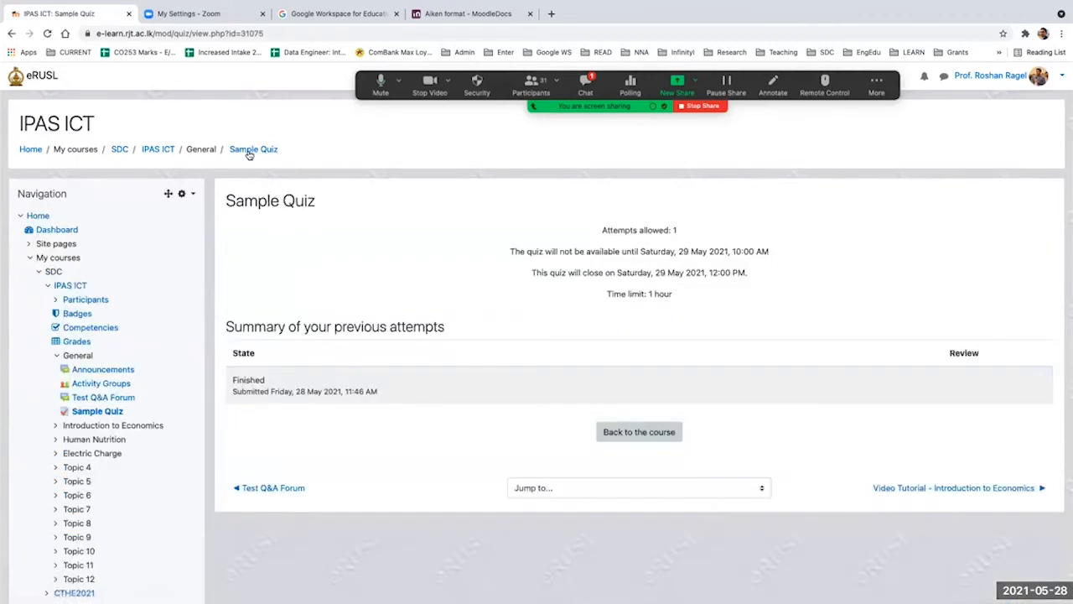
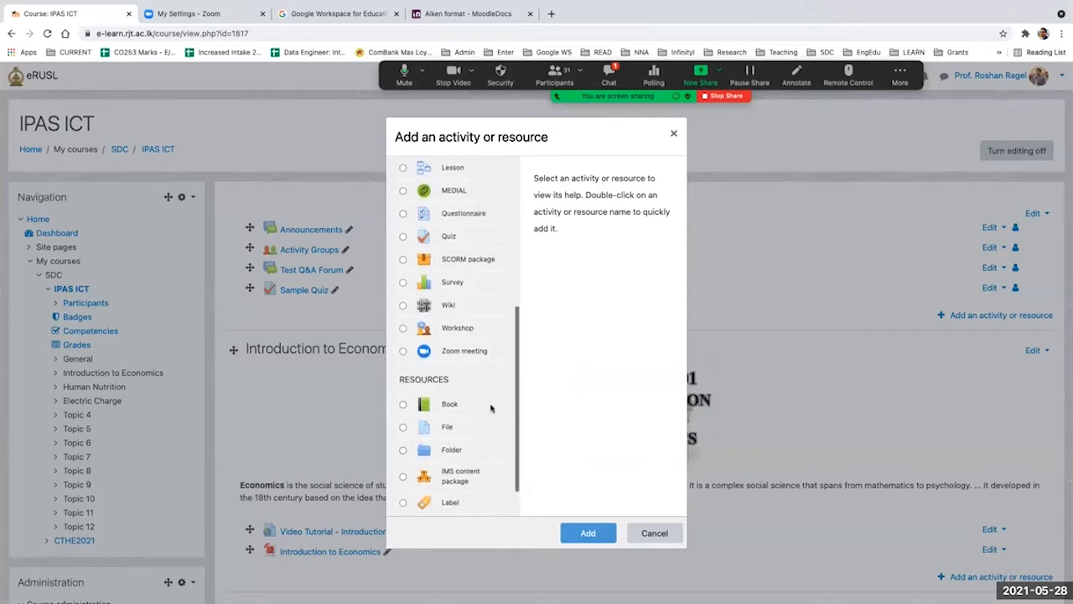
Step: Add a Workshop activity to the IPAS ICT course and expand all of its settings sections
left_click(403, 336)
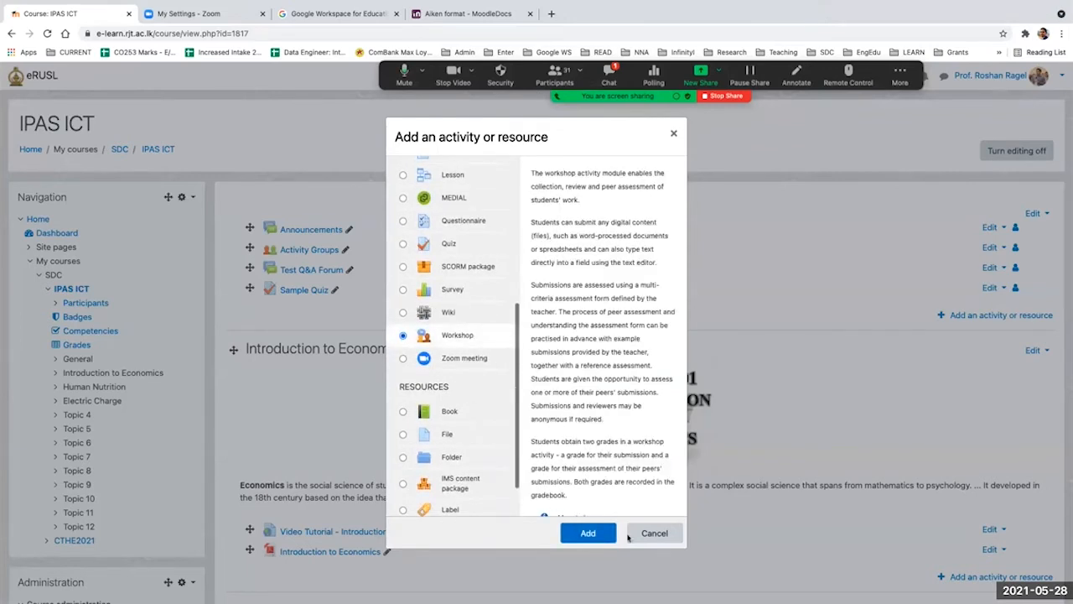
left_click(595, 532)
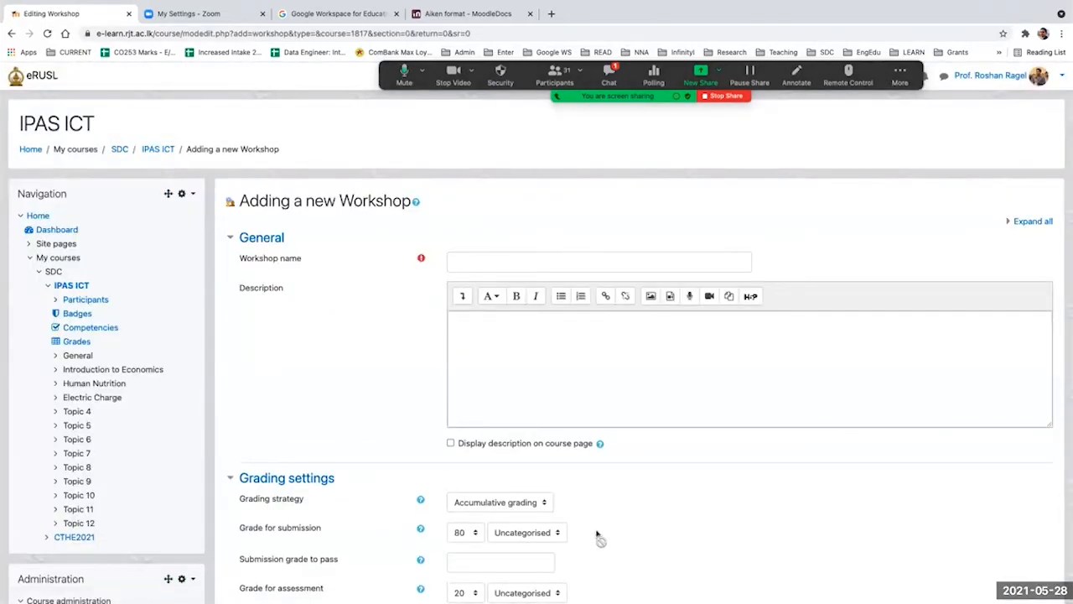
scroll(788, 444, "down", 1)
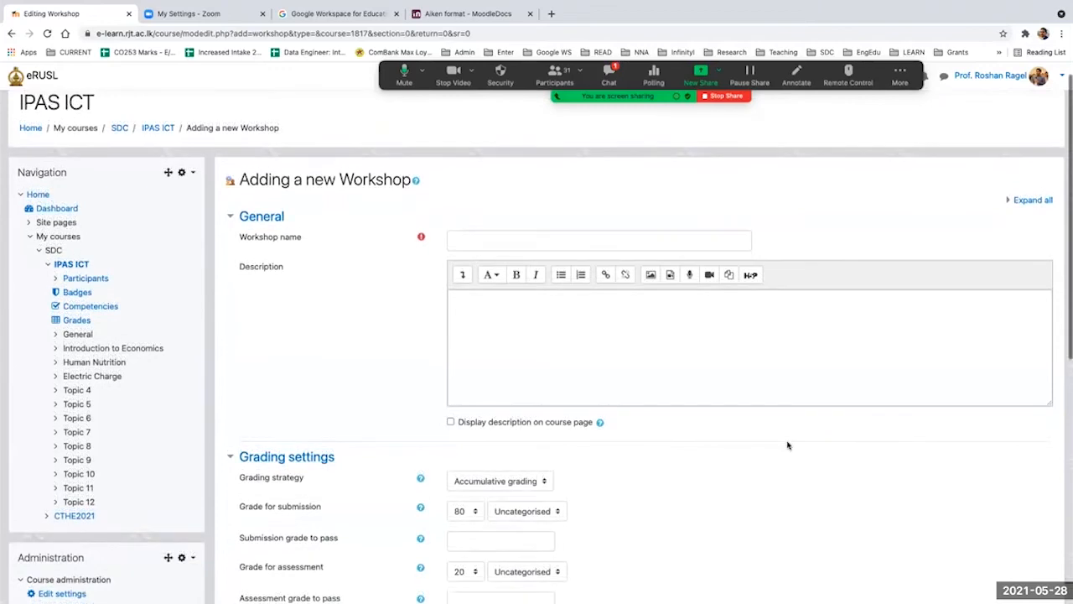
left_click(1037, 201)
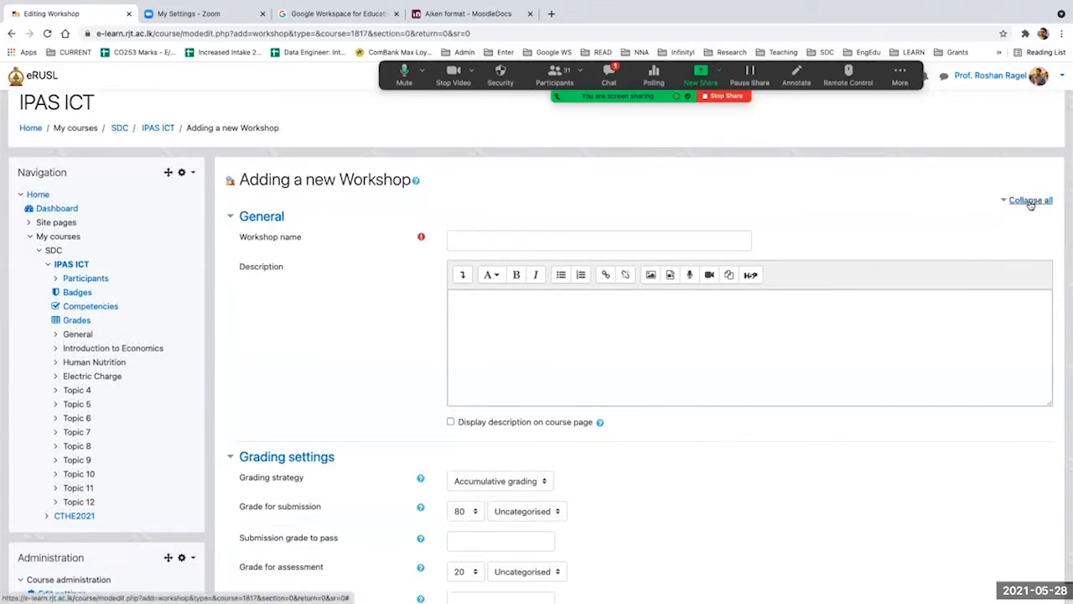
Step: Name the new workshop Sample Workshop Activity
left_click(644, 235)
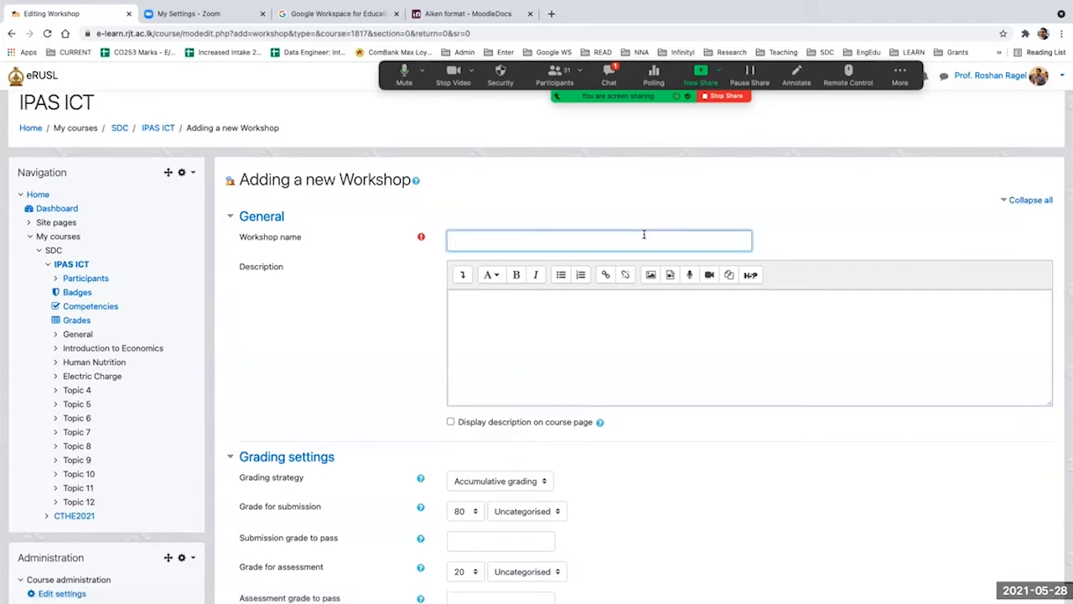
type("Sample Workshop Activiy")
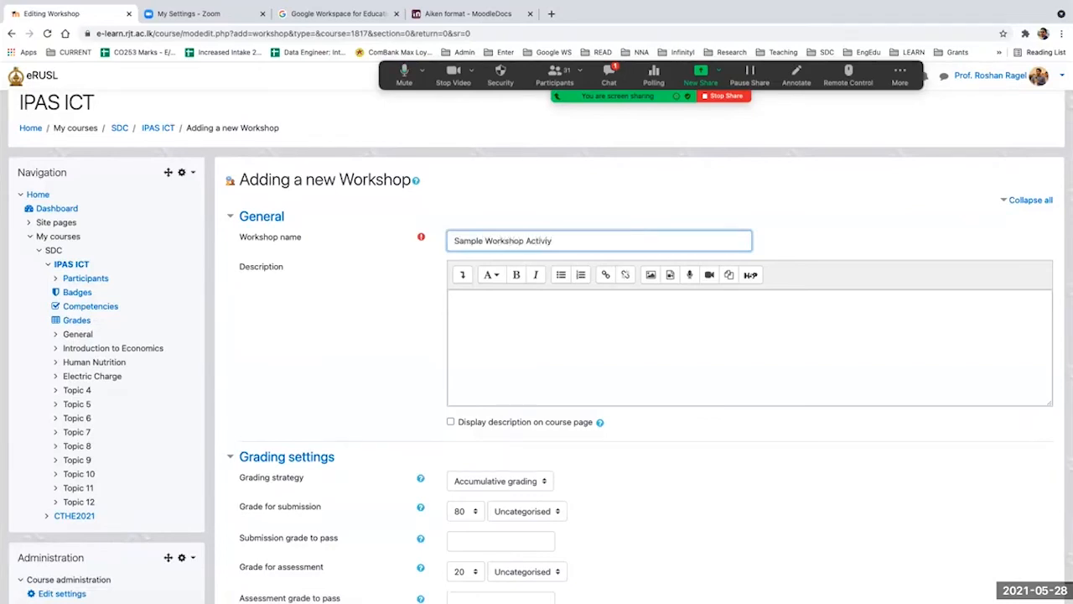
key("BackSpace")
type("ty")
Step: Enter the workshop description "Description of the activity - Assignment Specification" with correct spelling
left_click(615, 321)
scroll(615, 321, "down", 2)
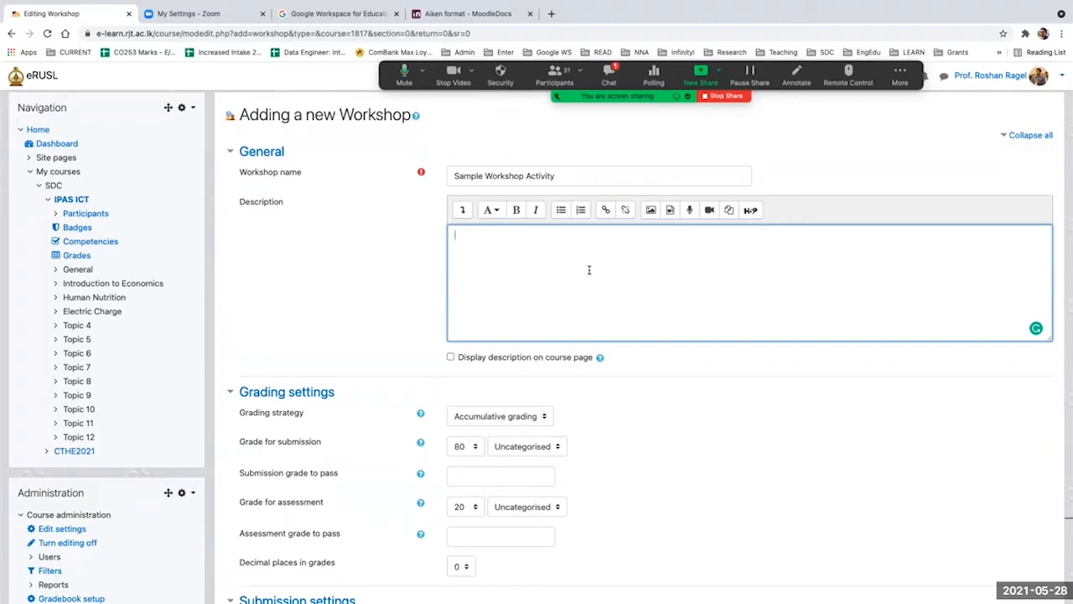
type("Act")
key("BackSpace")
key("BackSpace")
key("BackSpace")
type("Descripp")
key("BackSpace")
type("tion of the ans")
key("BackSpace")
key("BackSpace")
type("ctivity")
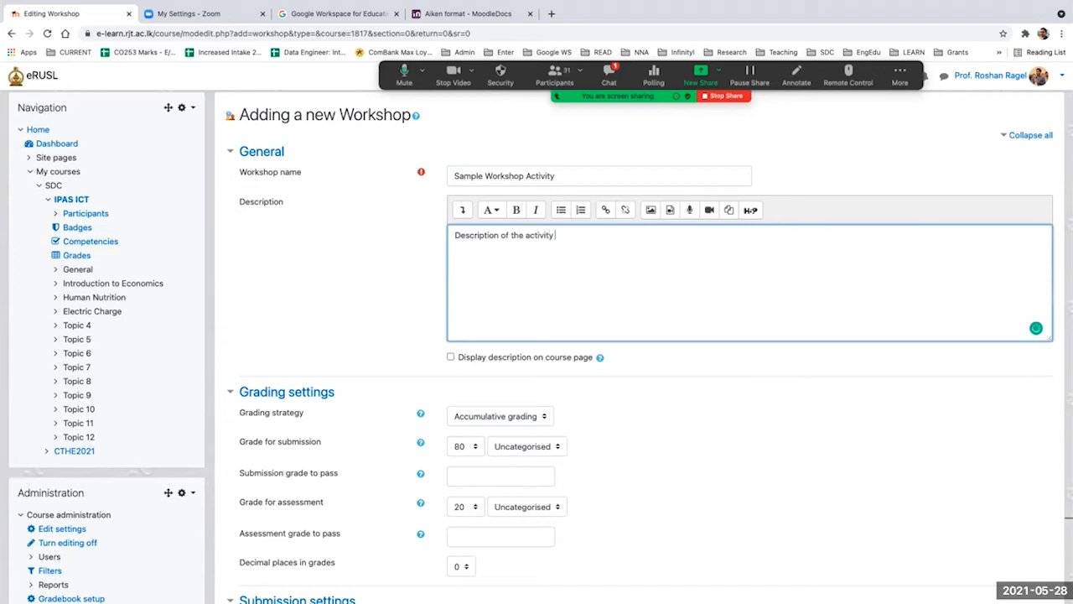
type(" - Assignment Specificcation")
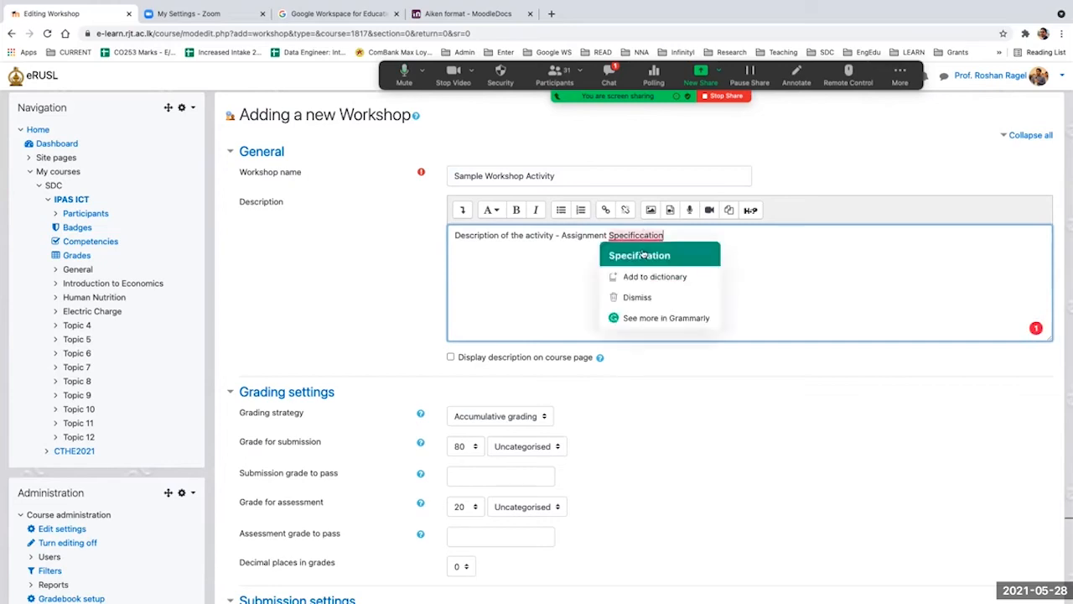
left_click(642, 254)
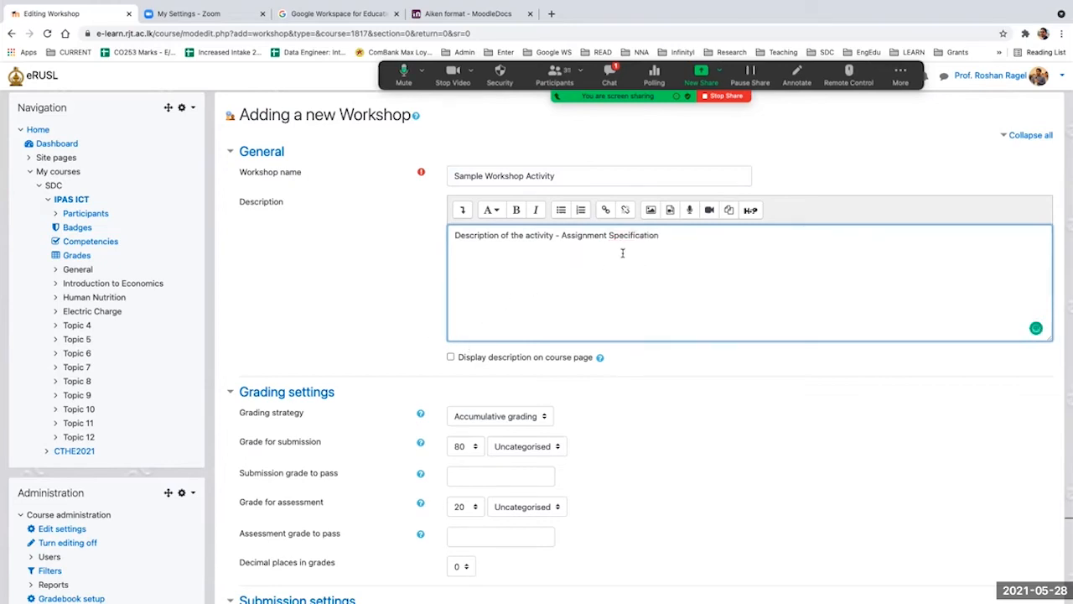
Step: Check the available grading strategies and select Accumulative grading for the workshop
scroll(572, 289, "down", 4)
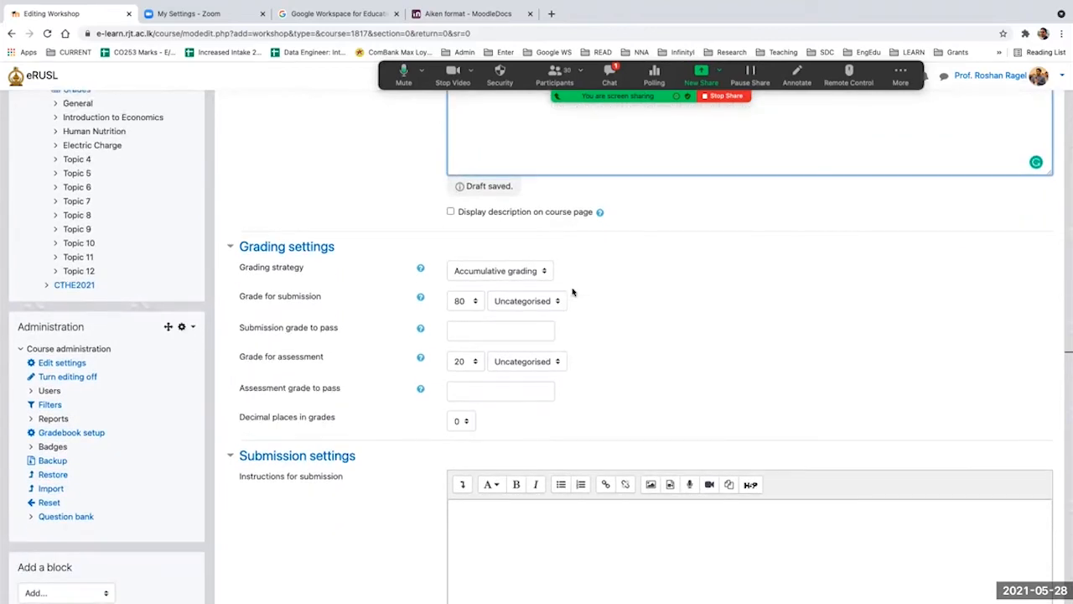
scroll(573, 292, "down", 1)
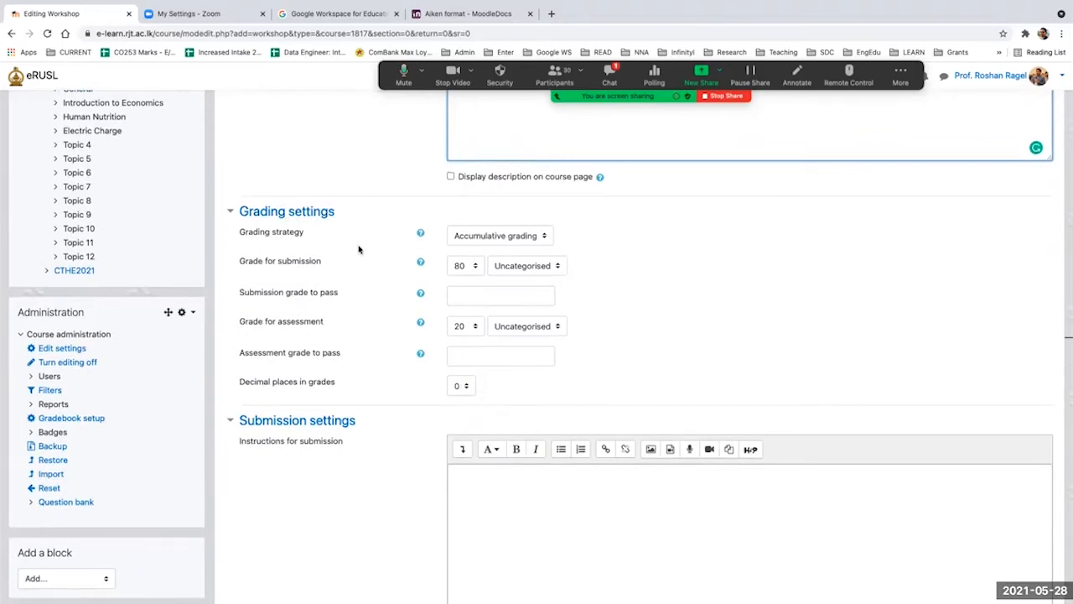
scroll(281, 284, "up", 5)
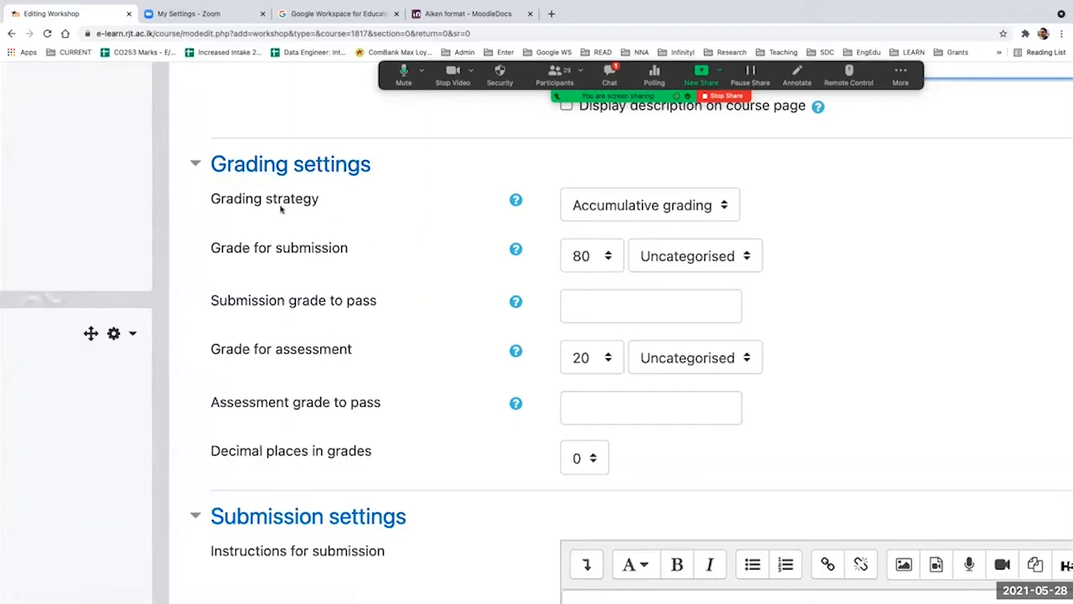
left_click(667, 212)
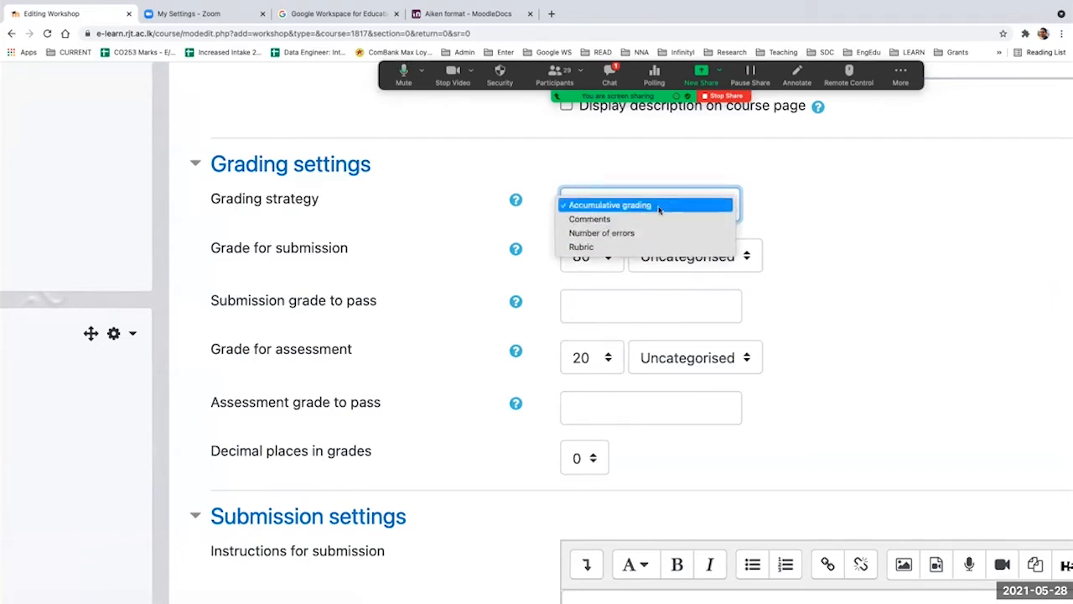
left_click(660, 210)
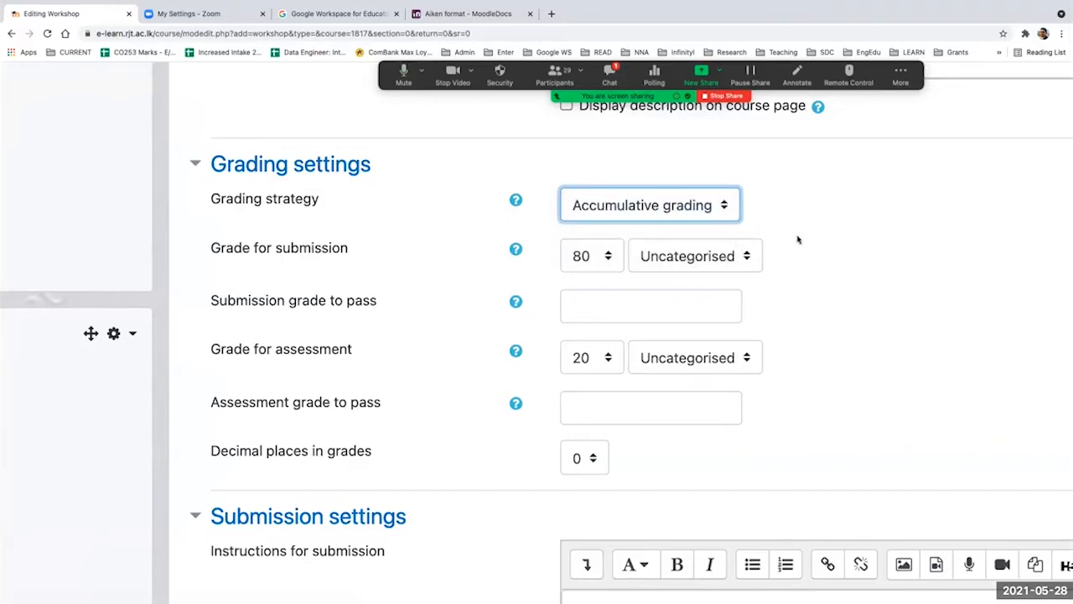
Step: Set the workshop's grade for assessment to 5 and its grade for submission to 95
scroll(798, 239, "down", 4)
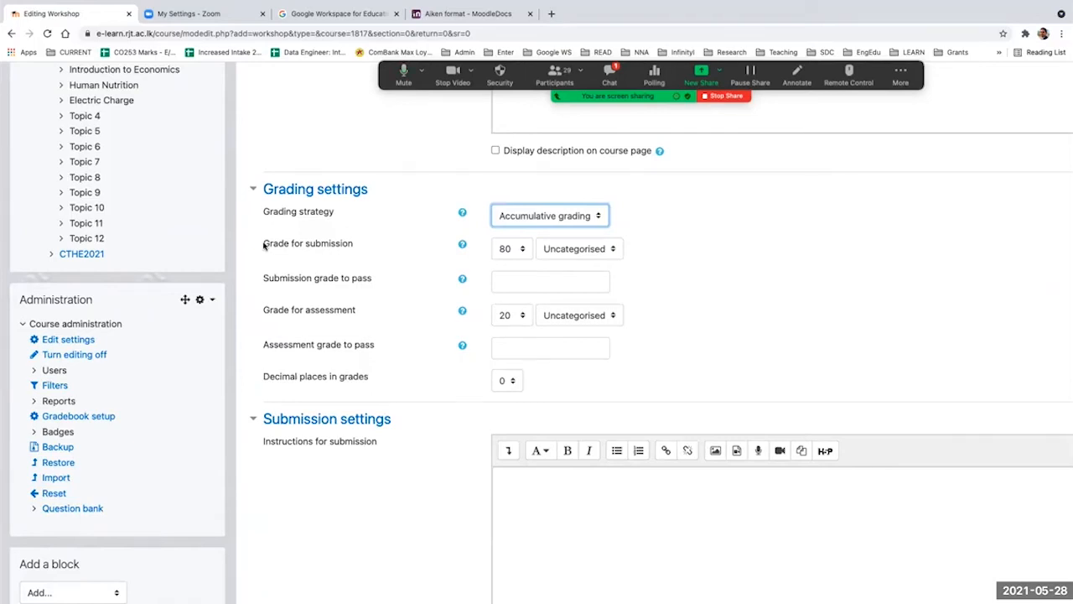
left_click_drag(265, 309, 355, 311)
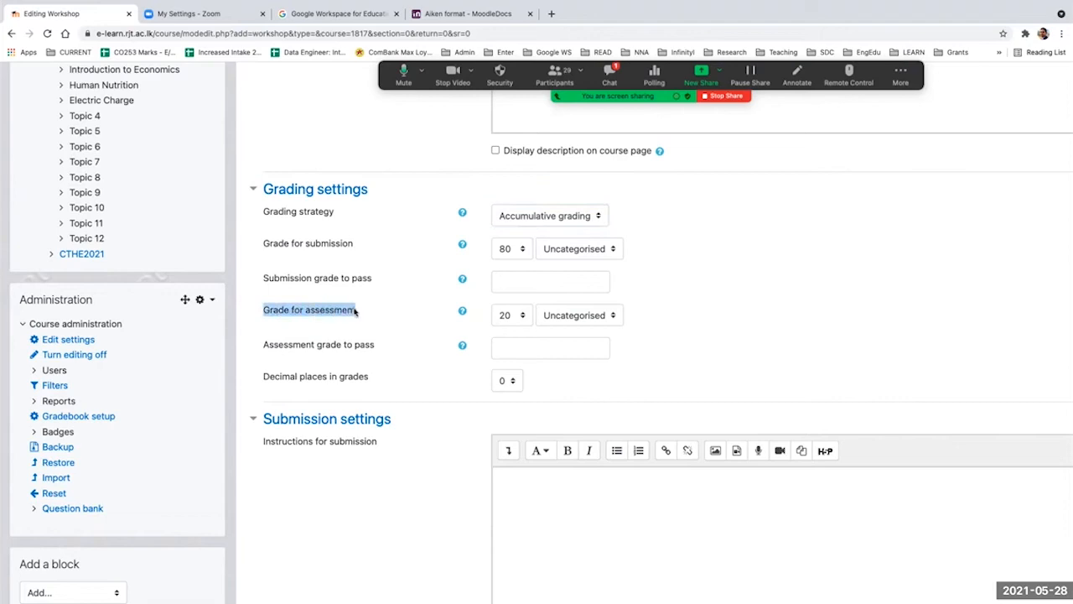
left_click(267, 243)
left_click_drag(266, 243, 353, 245)
left_click_drag(290, 309, 358, 312)
left_click(518, 314)
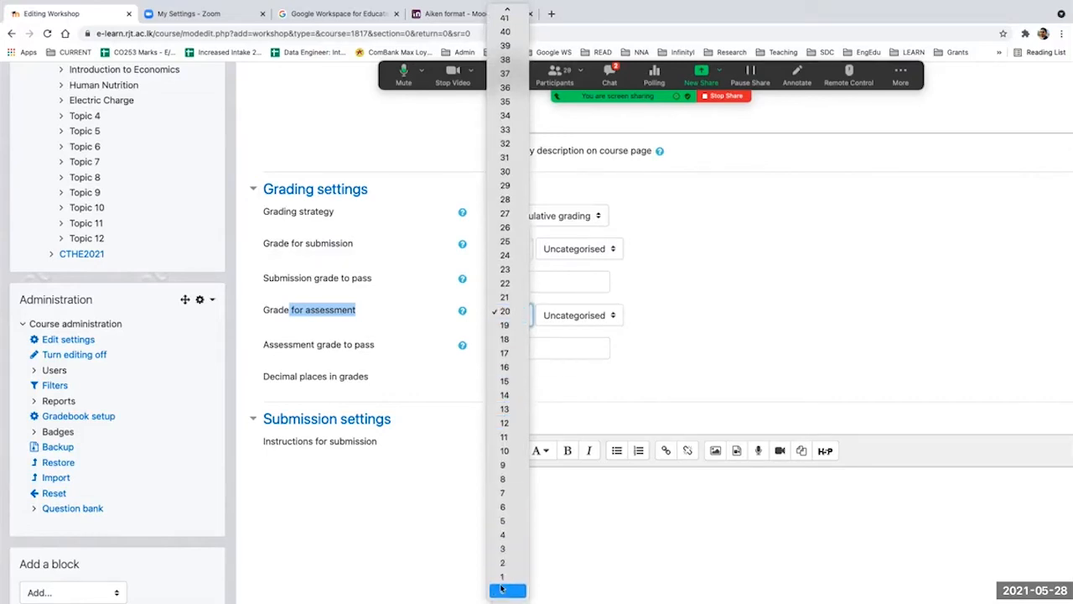
left_click(503, 521)
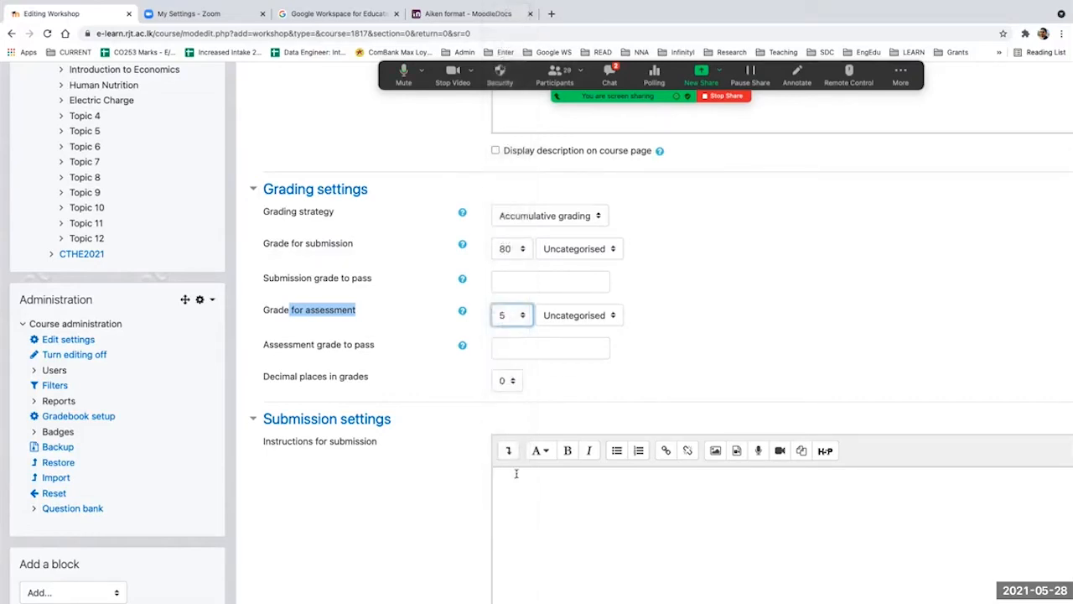
left_click(519, 250)
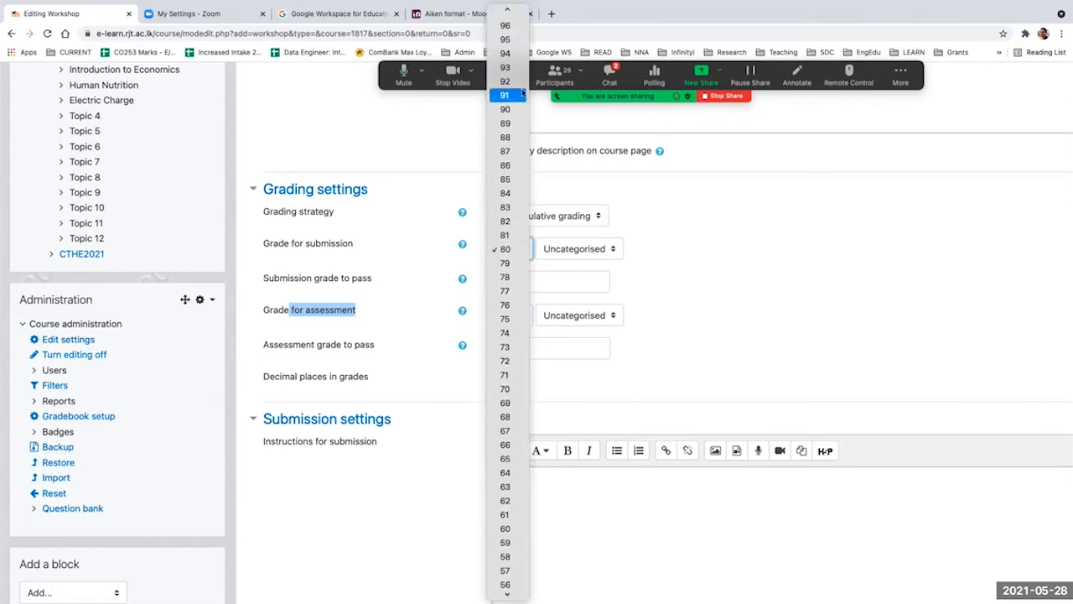
left_click(507, 40)
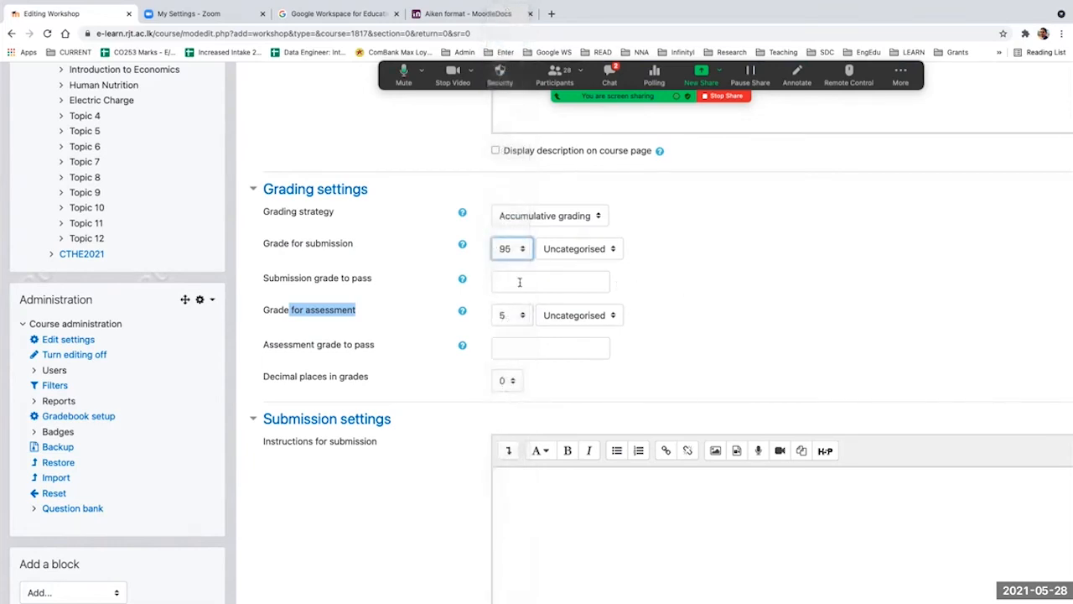
left_click(295, 310)
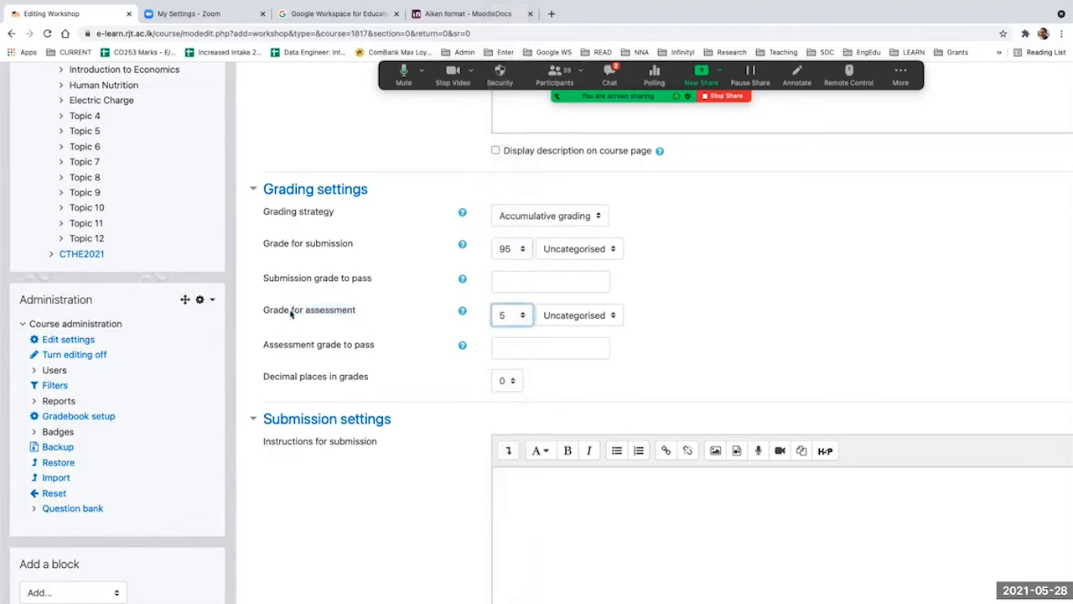
left_click_drag(287, 310, 359, 313)
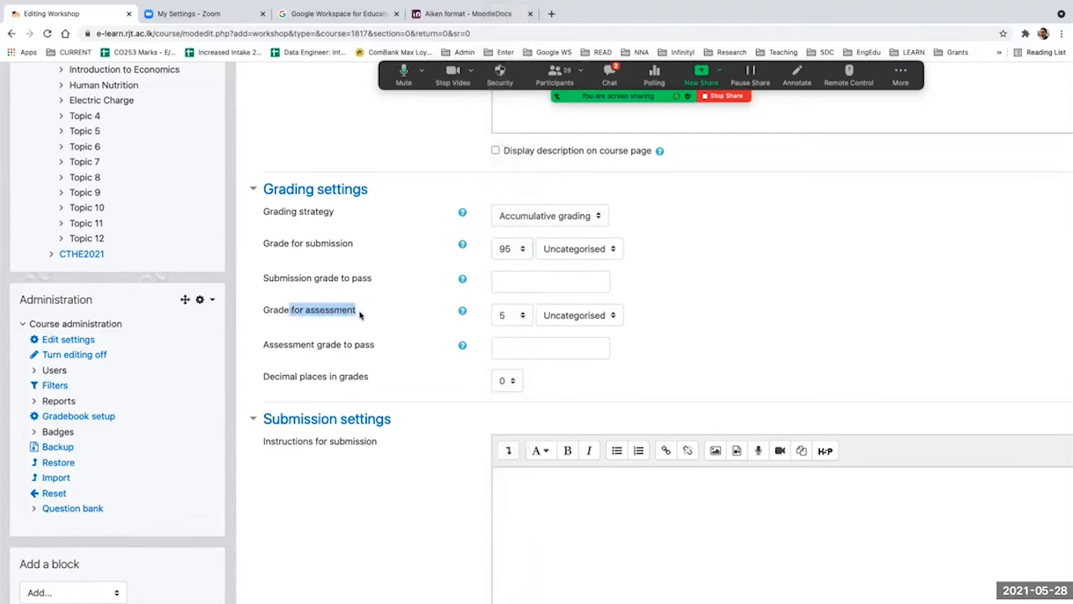
double_click(315, 245)
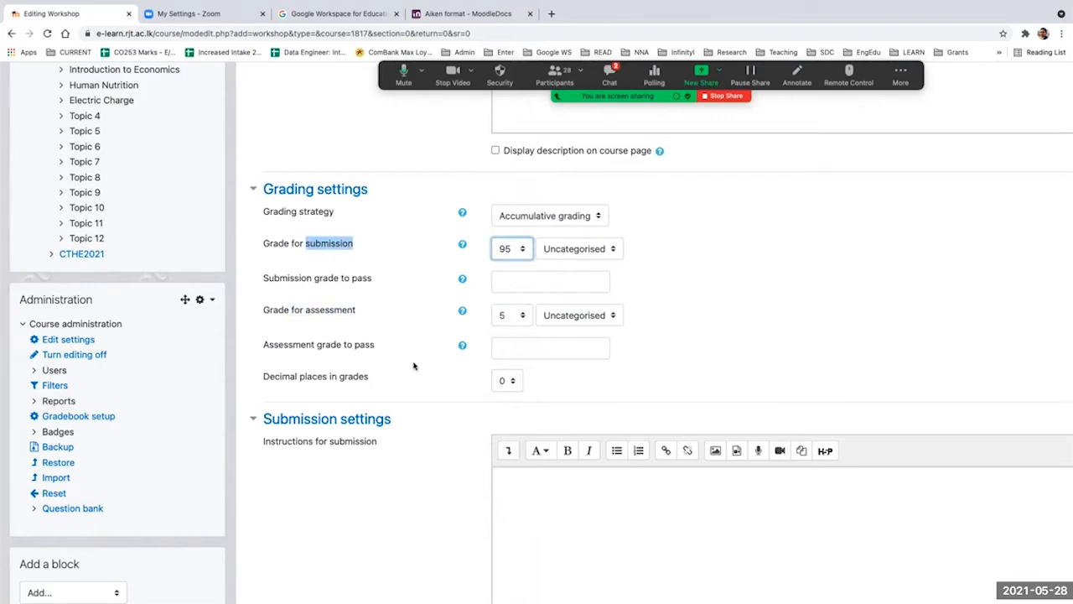
Step: Examine the submission settings and compare the instructions for submission field with the workshop description
scroll(413, 366, "down", 3)
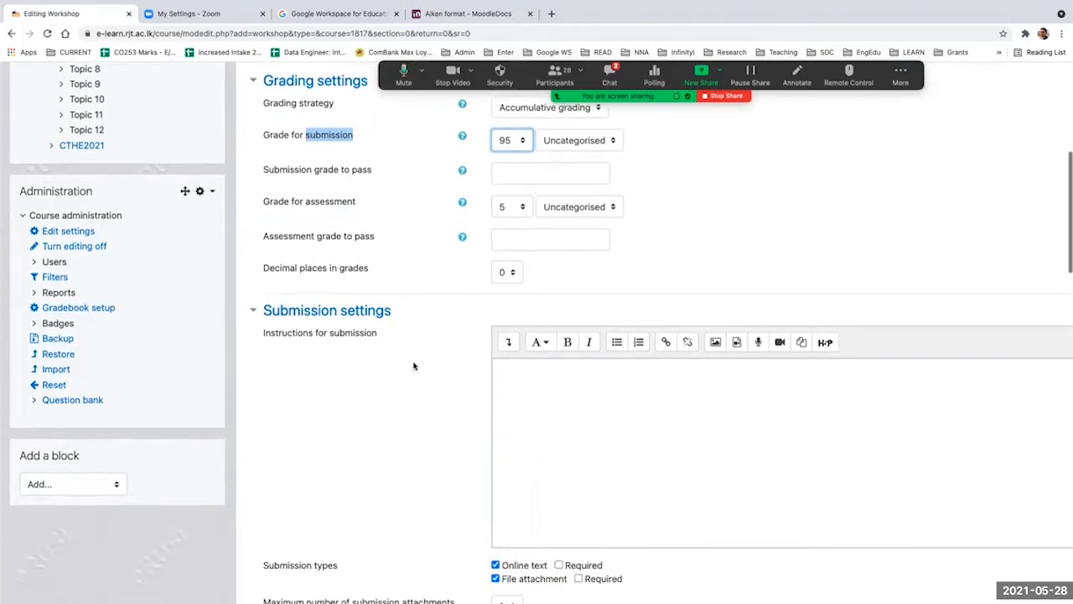
scroll(414, 365, "down", 2)
scroll(413, 365, "right", 3)
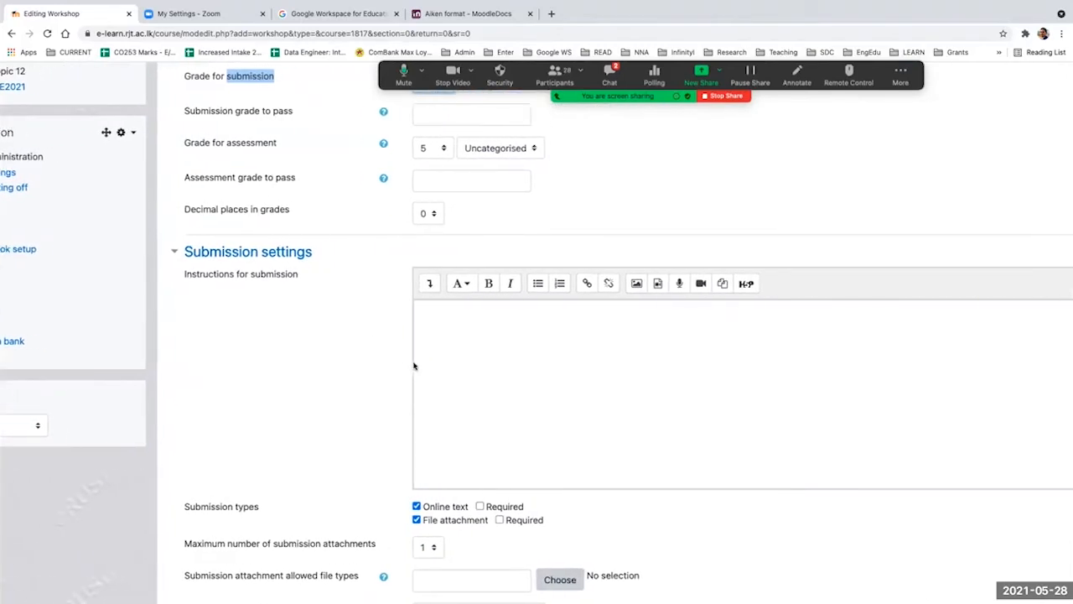
scroll(413, 362, "down", 2)
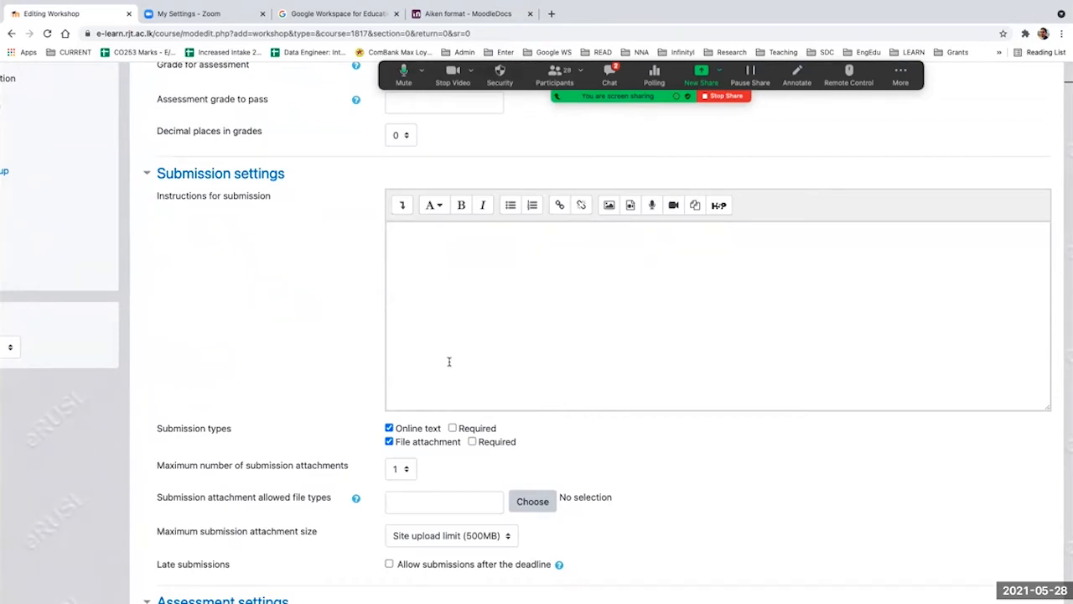
scroll(449, 361, "up", 10)
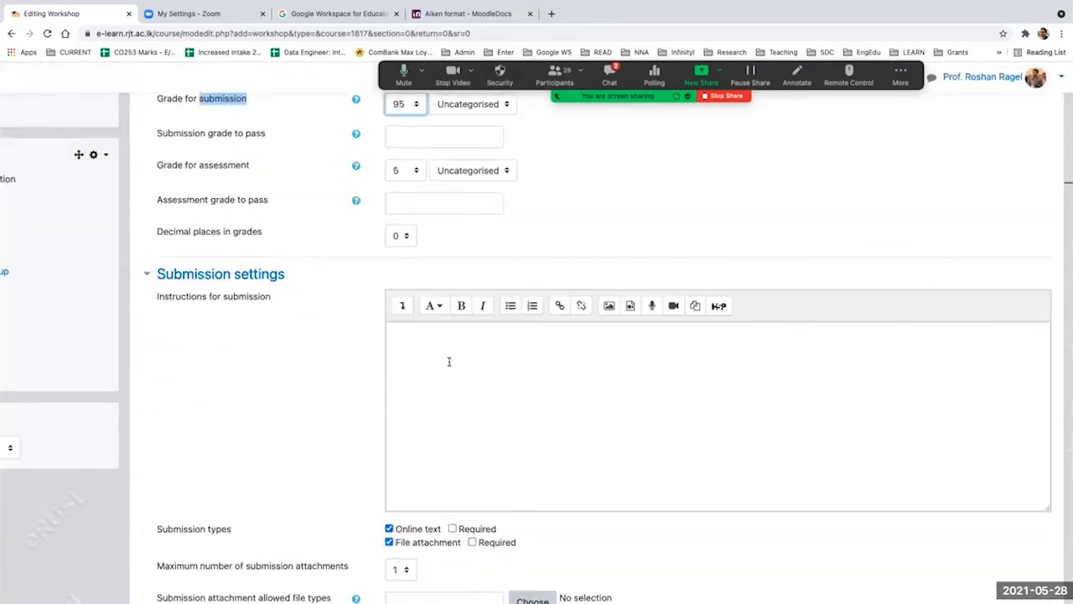
left_click_drag(625, 347, 375, 347)
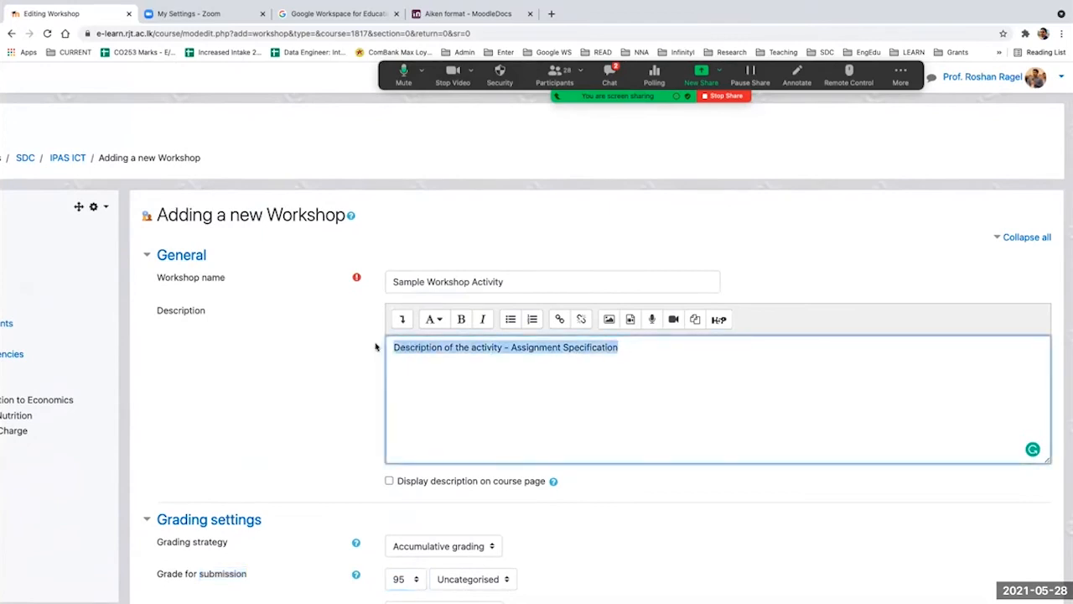
scroll(376, 347, "down", 7)
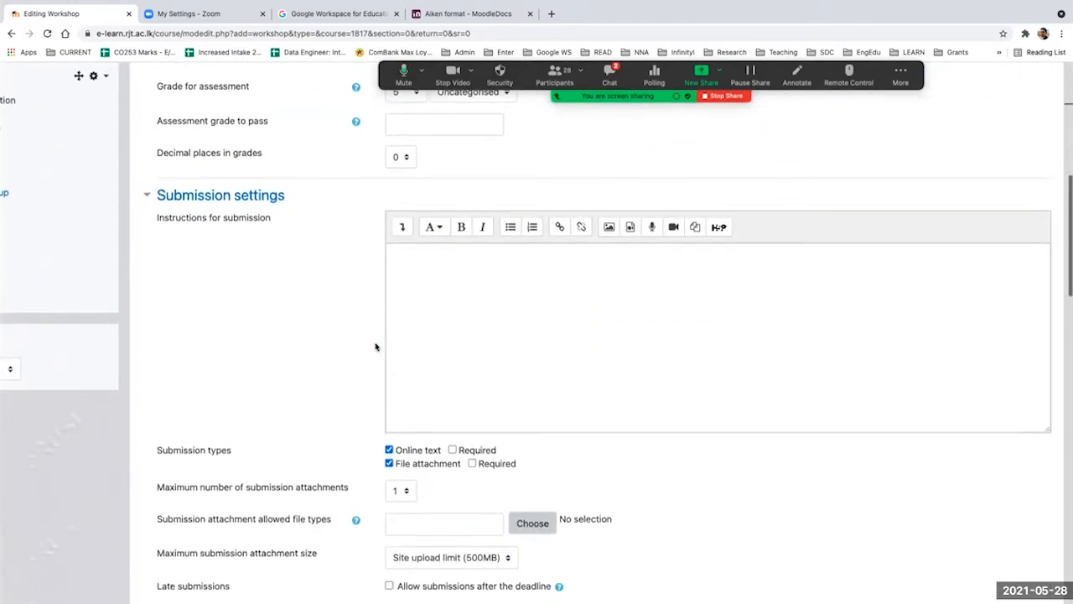
left_click(437, 295)
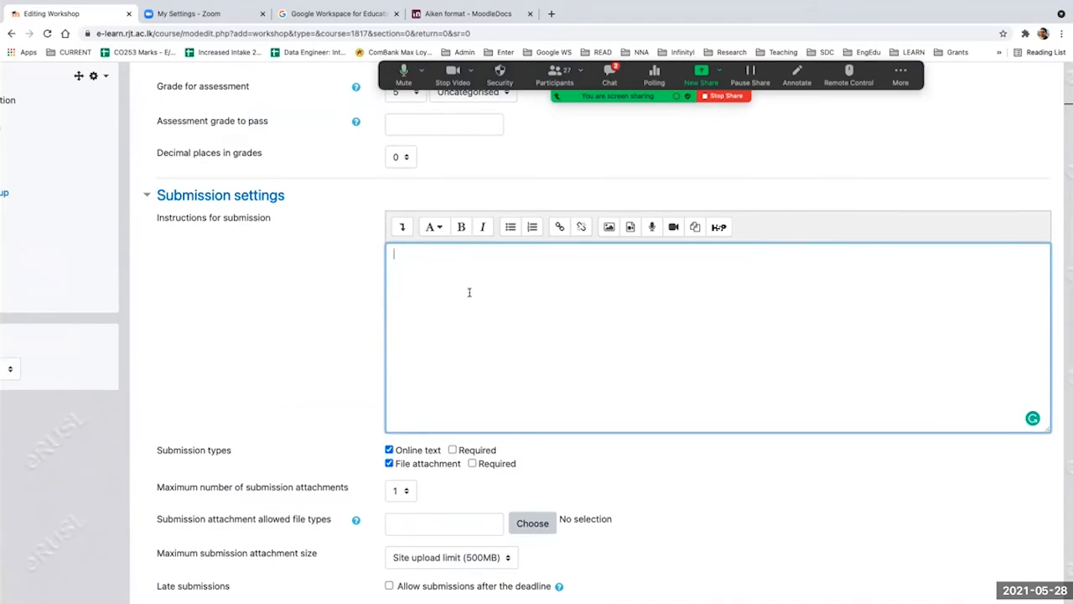
Step: Check the submission types and disallow file attachments for workshop submissions
scroll(470, 292, "down", 1)
scroll(469, 291, "down", 1)
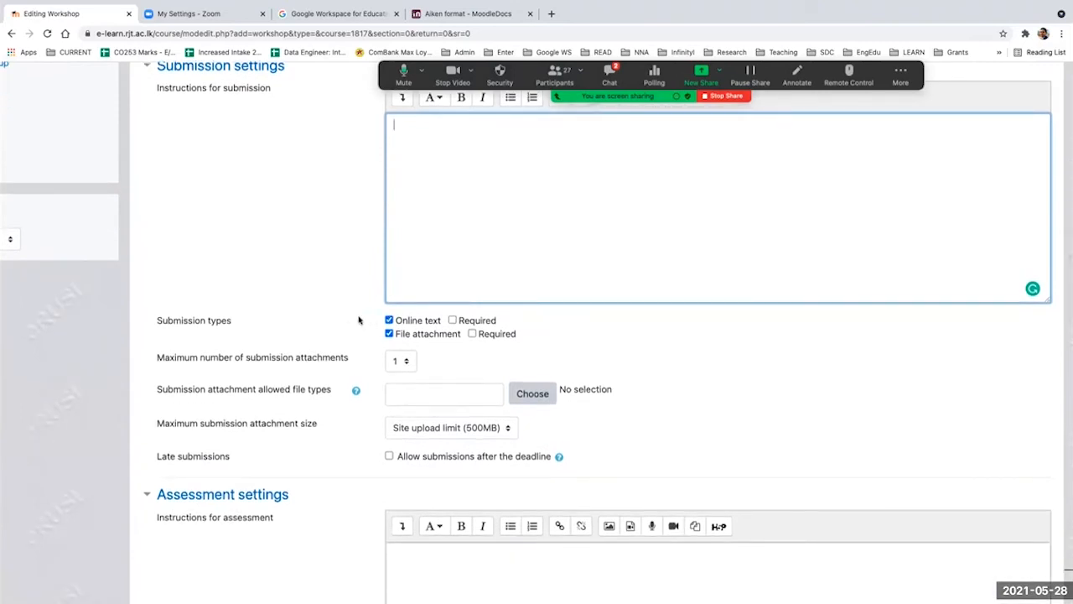
left_click_drag(396, 321, 436, 323)
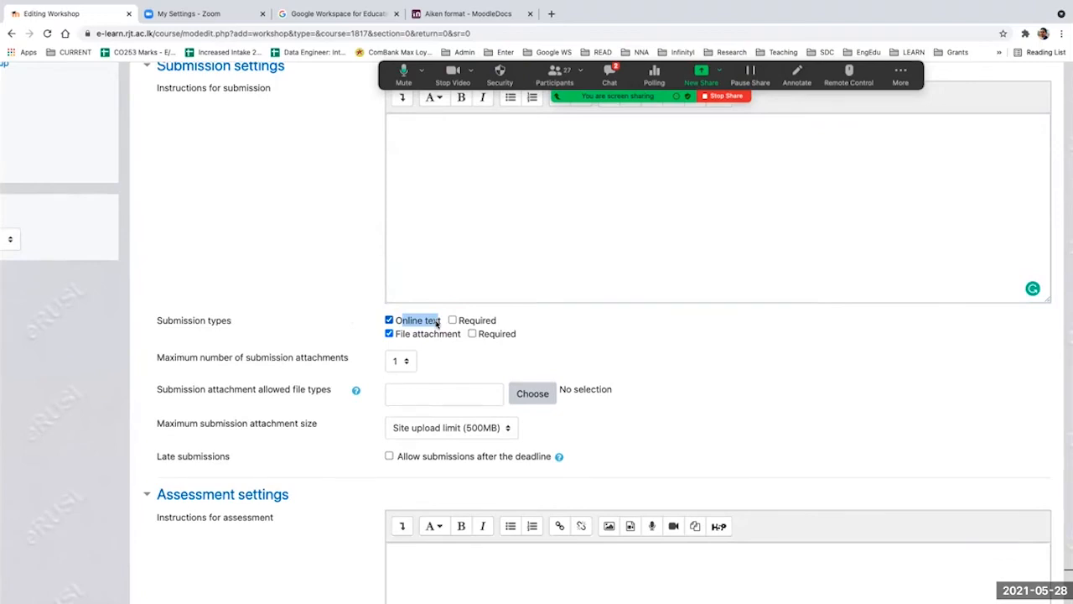
left_click(438, 160)
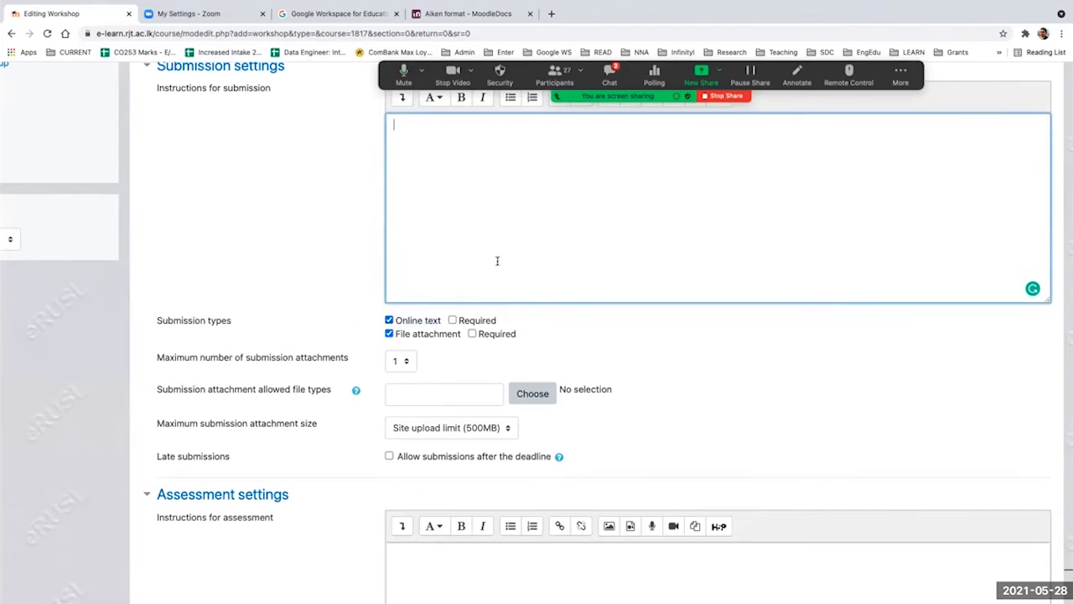
left_click(389, 334)
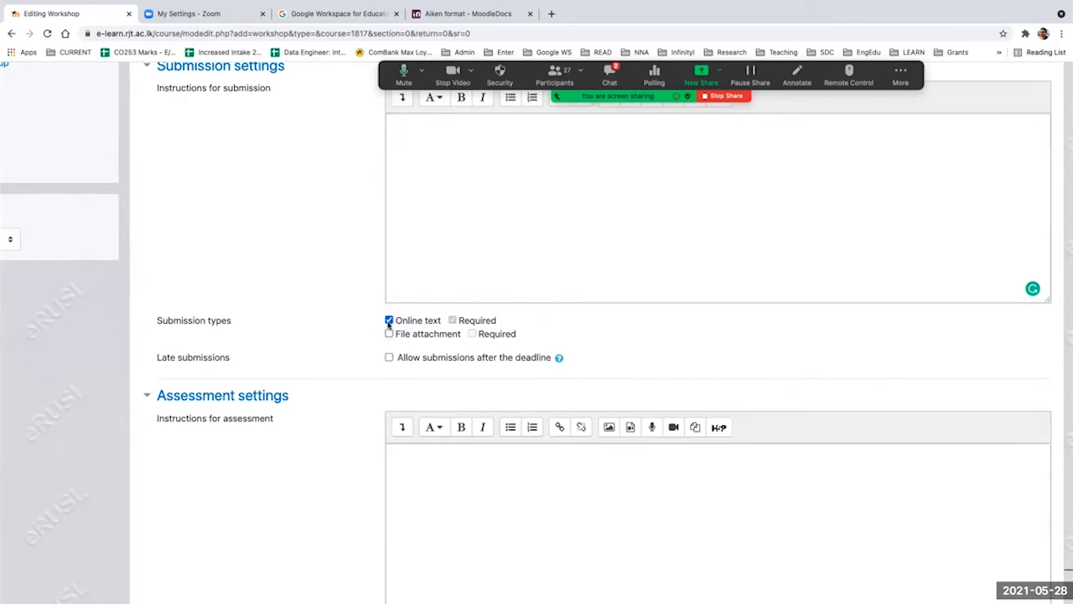
Step: Allow both online text and file attachment as workshop submission types, and make the file attachment required
left_click(389, 333)
left_click(389, 320)
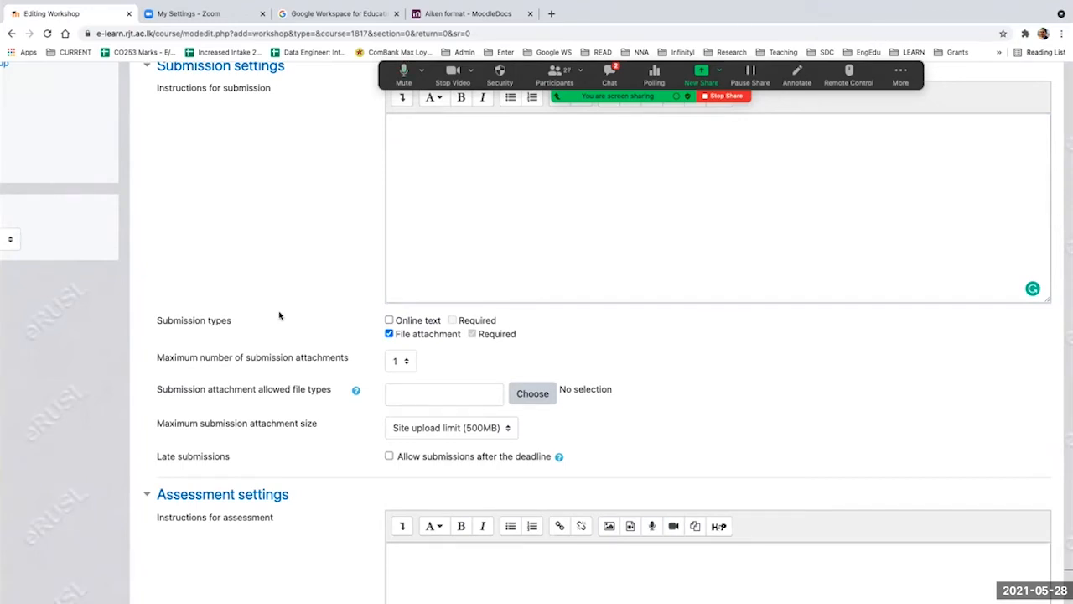
left_click(389, 320)
left_click(472, 334)
Step: Try 7 as the maximum number of submission attachments and return it to 1
left_click(398, 362)
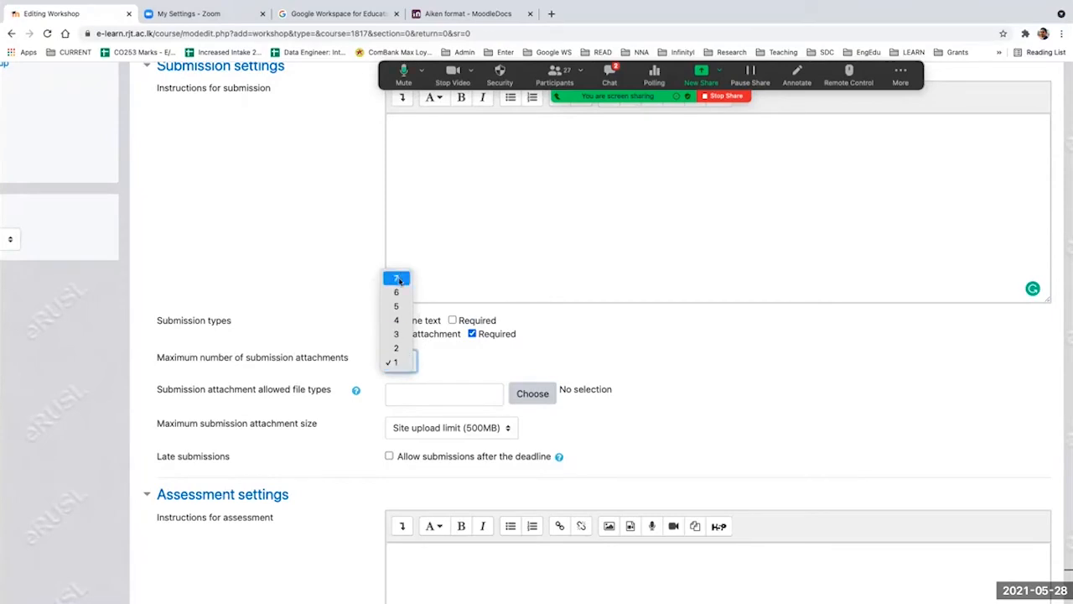
left_click(397, 278)
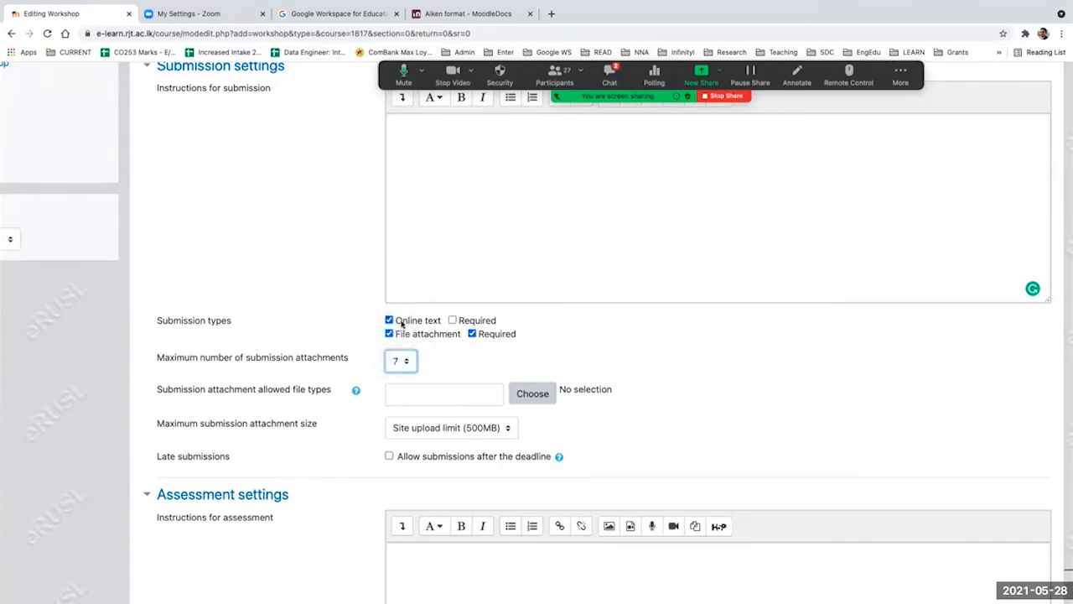
left_click(404, 361)
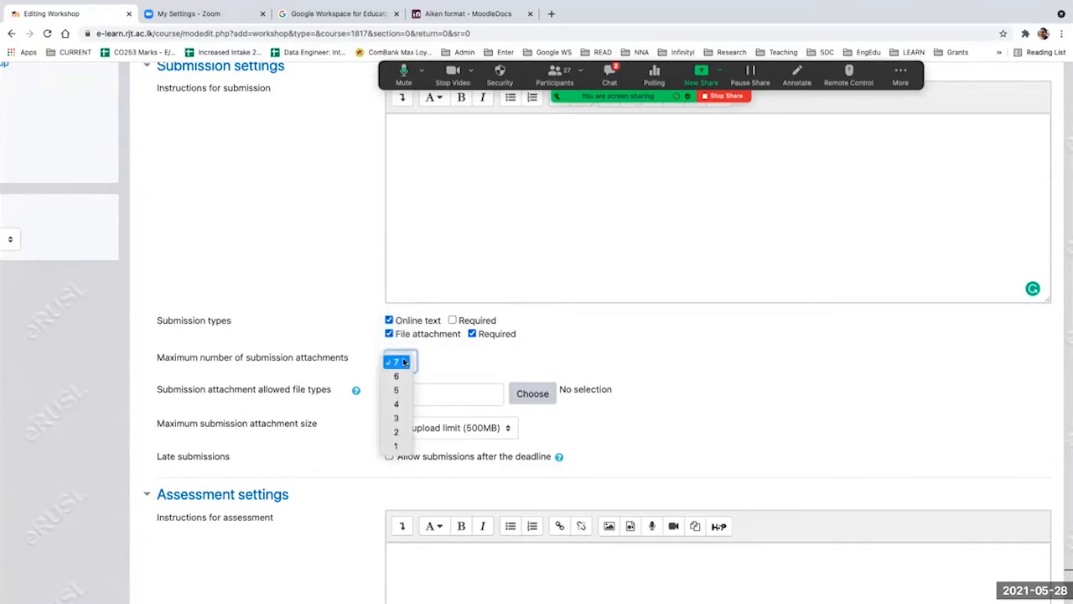
left_click(396, 445)
Step: Open the selection of allowed submission attachment file types and review the available categories, including the other files
left_click(463, 393)
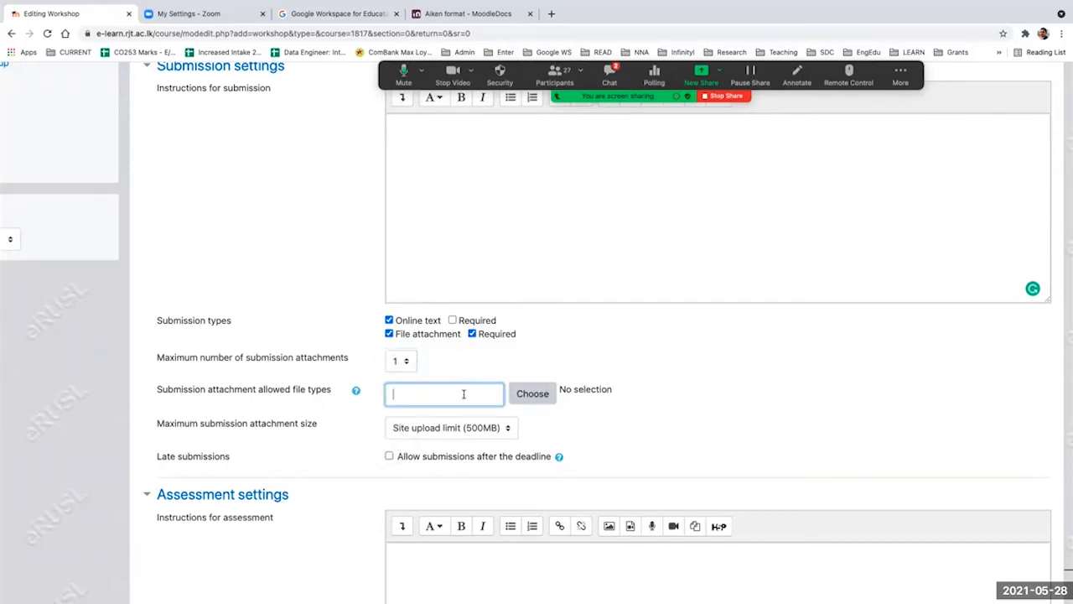
left_click(531, 397)
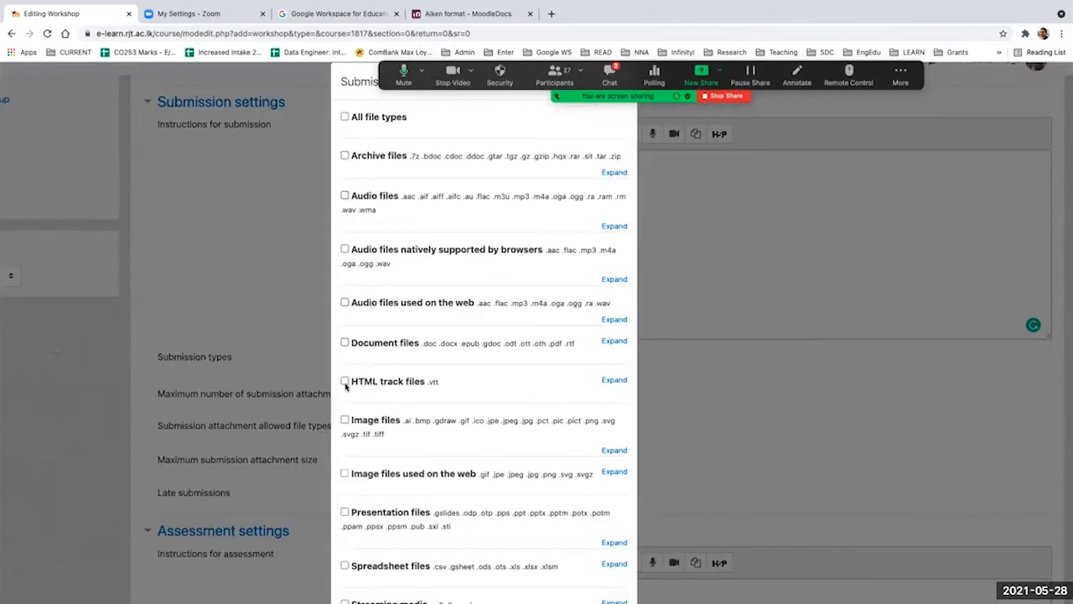
scroll(352, 470, "down", 2)
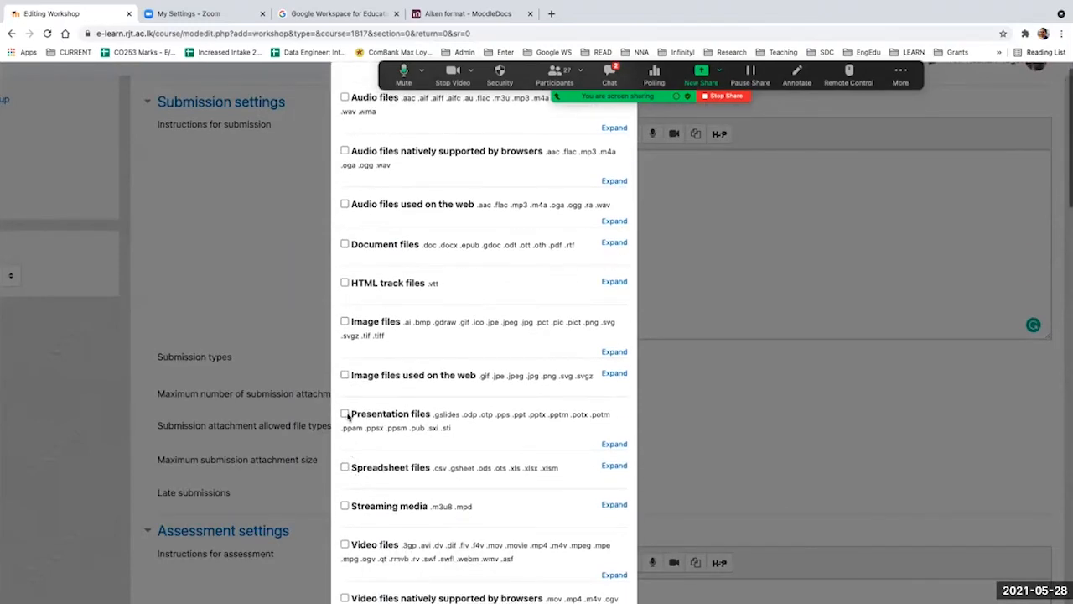
scroll(352, 481, "down", 3)
scroll(352, 484, "down", 5)
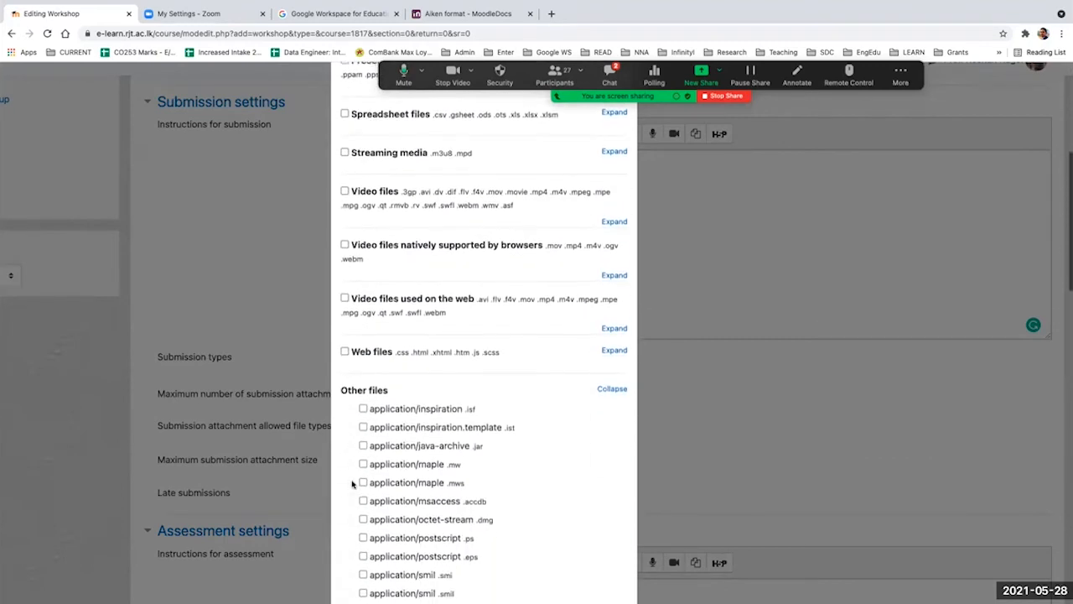
scroll(352, 484, "down", 1)
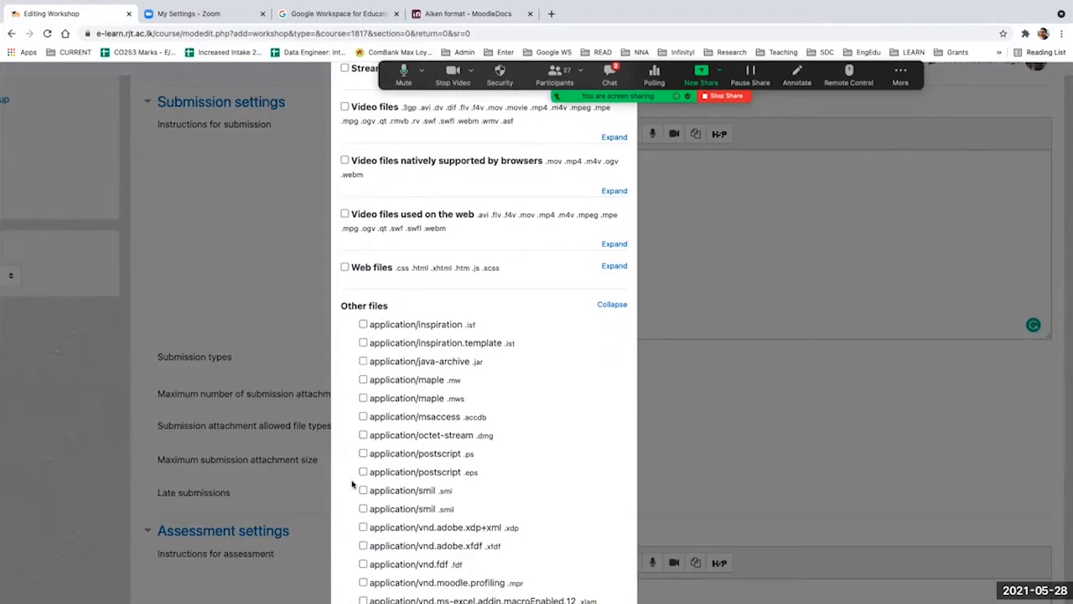
scroll(352, 483, "down", 4)
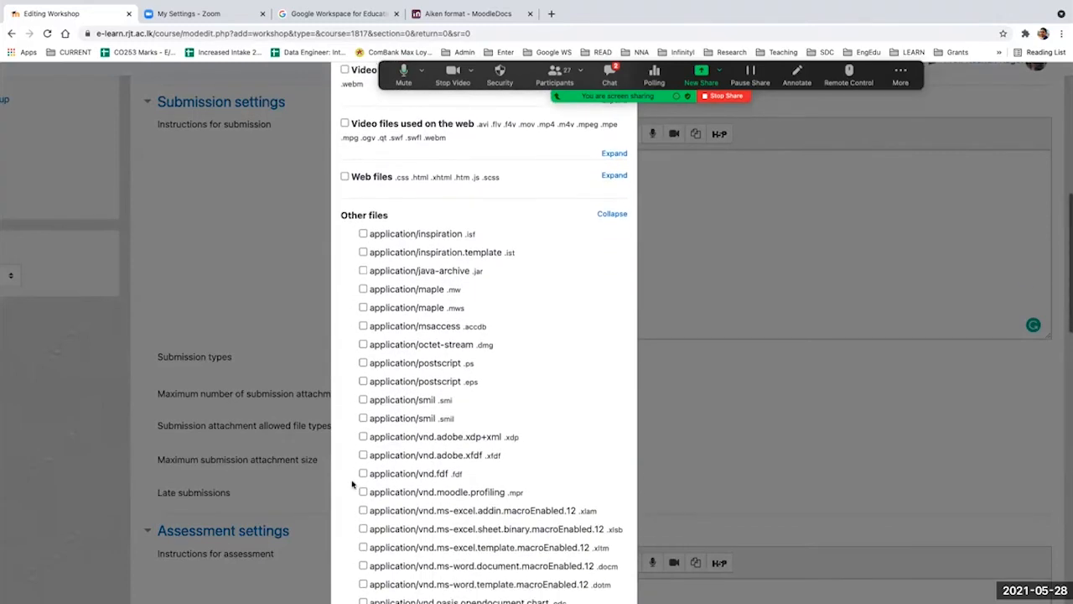
scroll(352, 484, "up", 4)
scroll(352, 484, "up", 10)
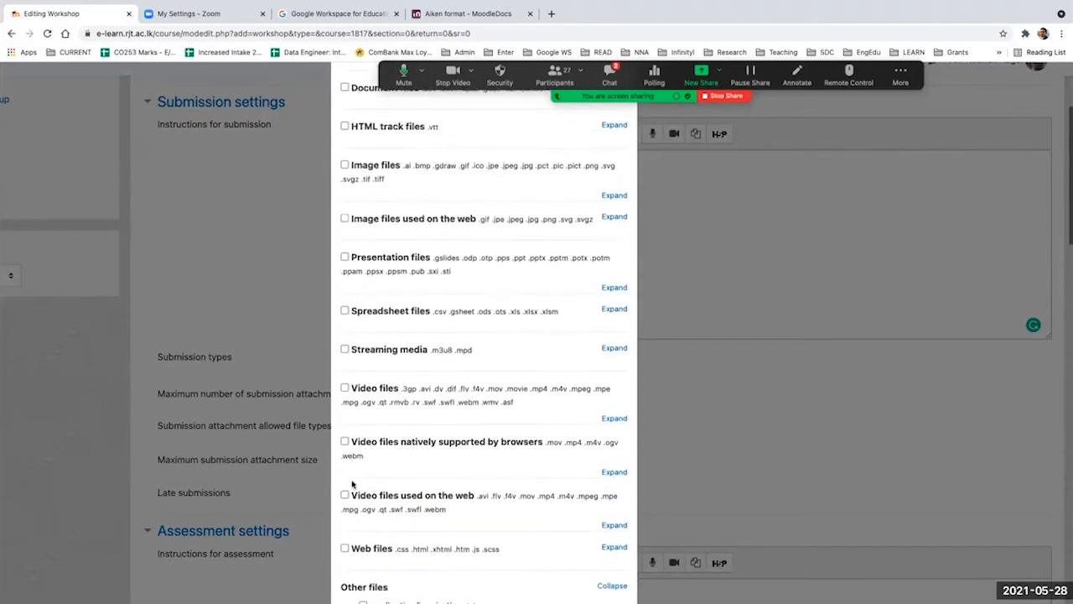
scroll(352, 484, "up", 1)
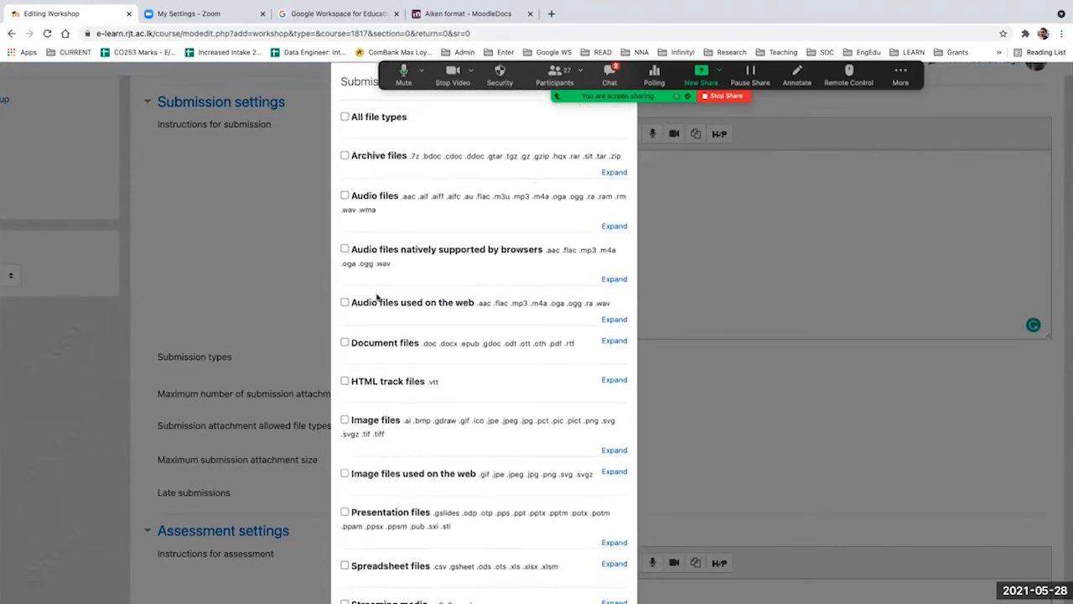
Step: Find "doc" in the file type list, then allow Document files and Word 2007 document (.docx) and save the selection
key("ctrl+f")
type("doc")
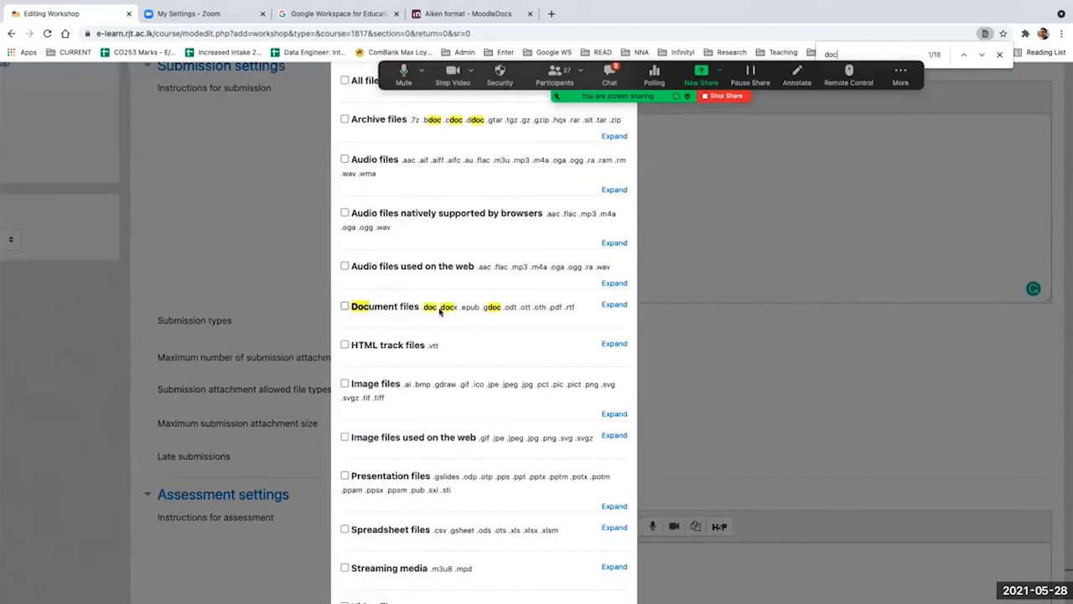
left_click(344, 306)
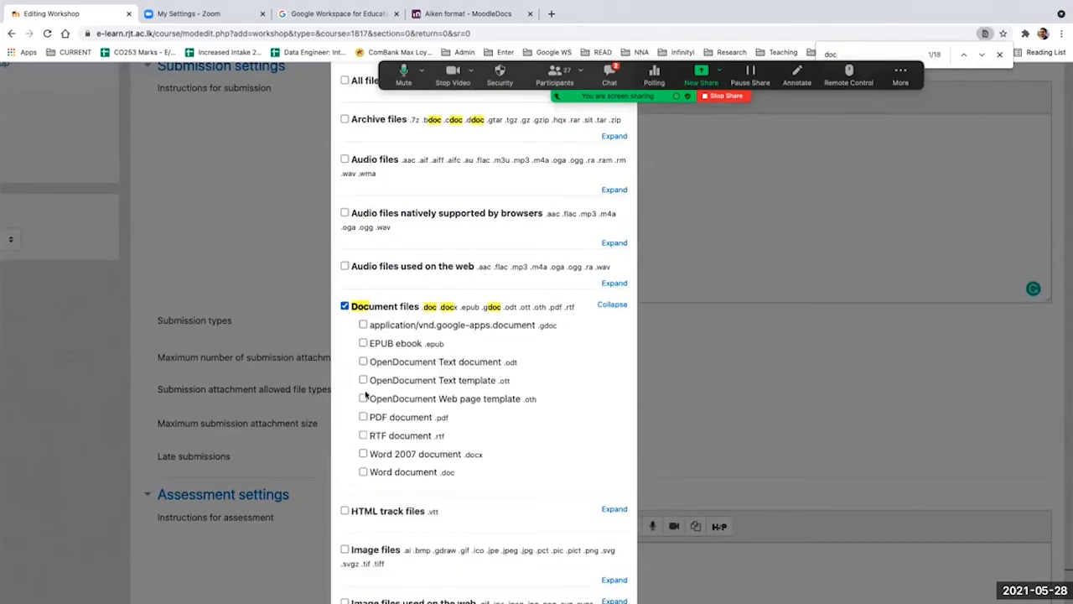
left_click(362, 454)
scroll(536, 414, "down", 15)
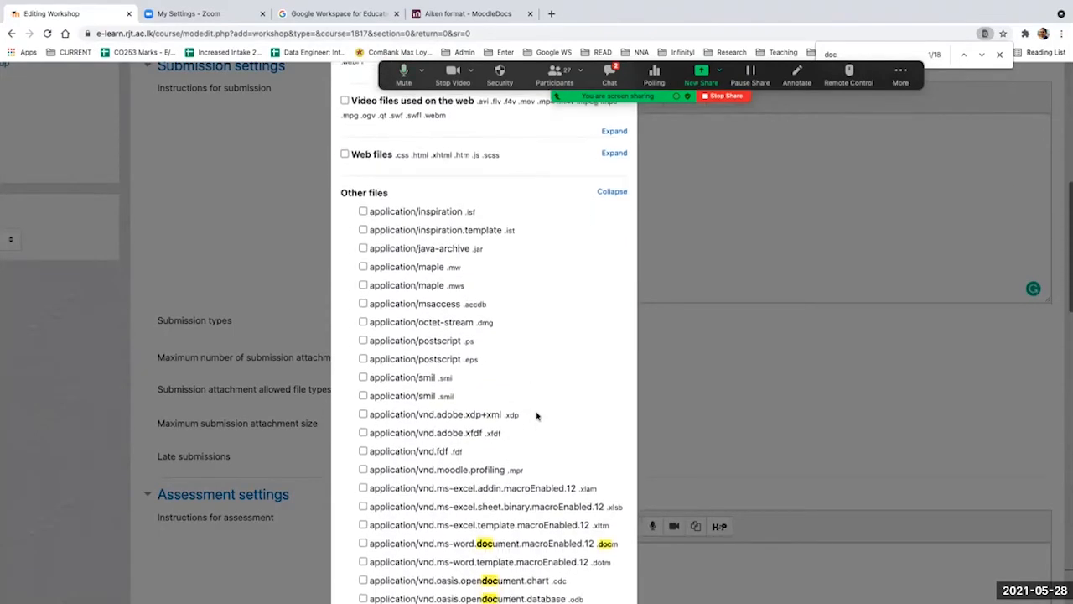
scroll(537, 414, "down", 5)
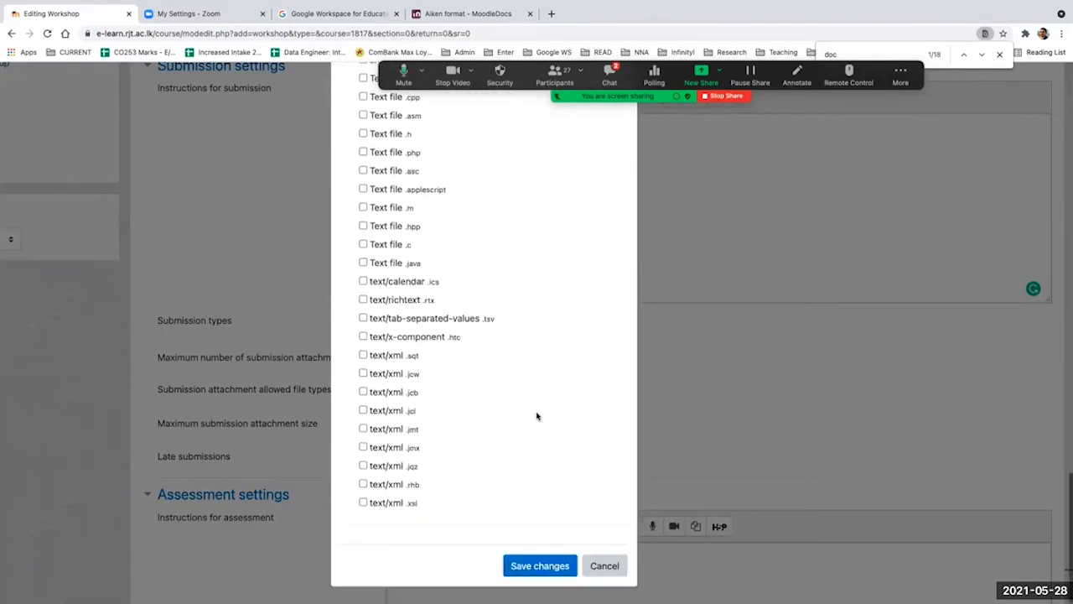
left_click(527, 561)
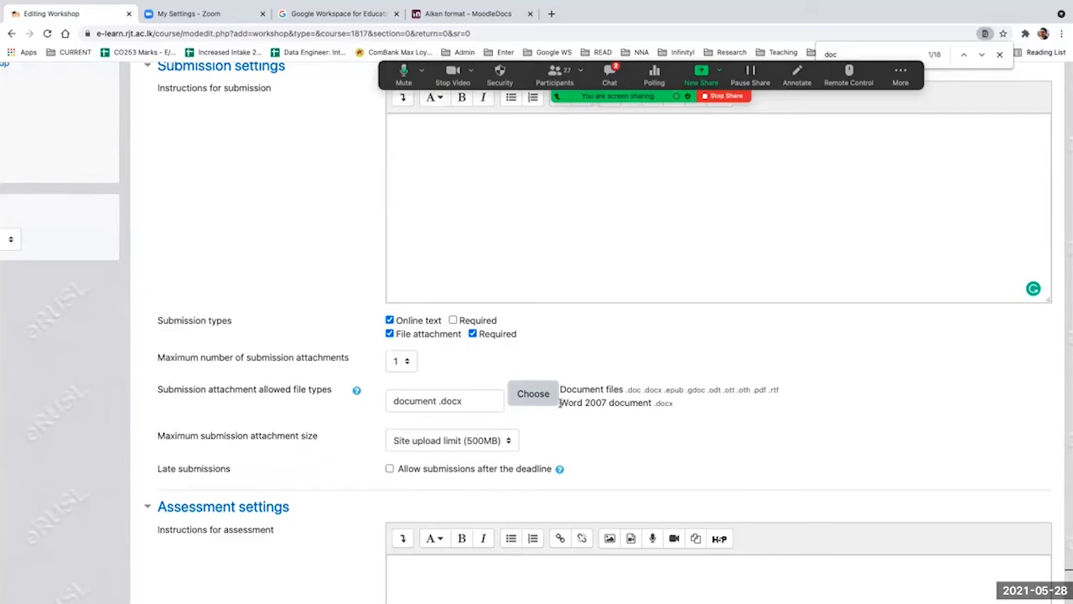
Step: Try 2 as the maximum number of submission attachments and change it back to 1
left_click(401, 362)
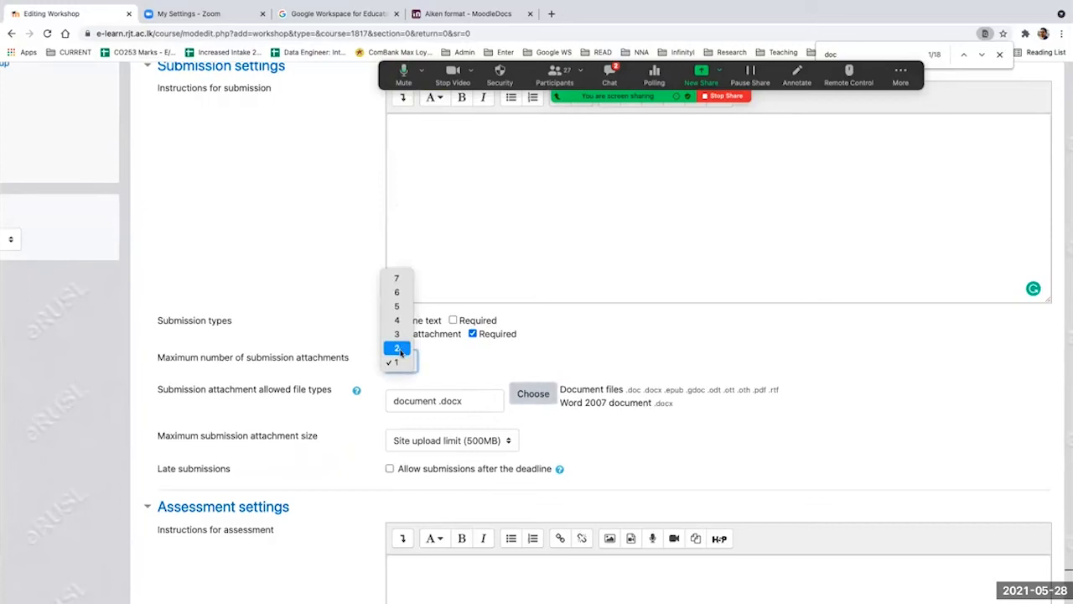
left_click(401, 351)
left_click(404, 362)
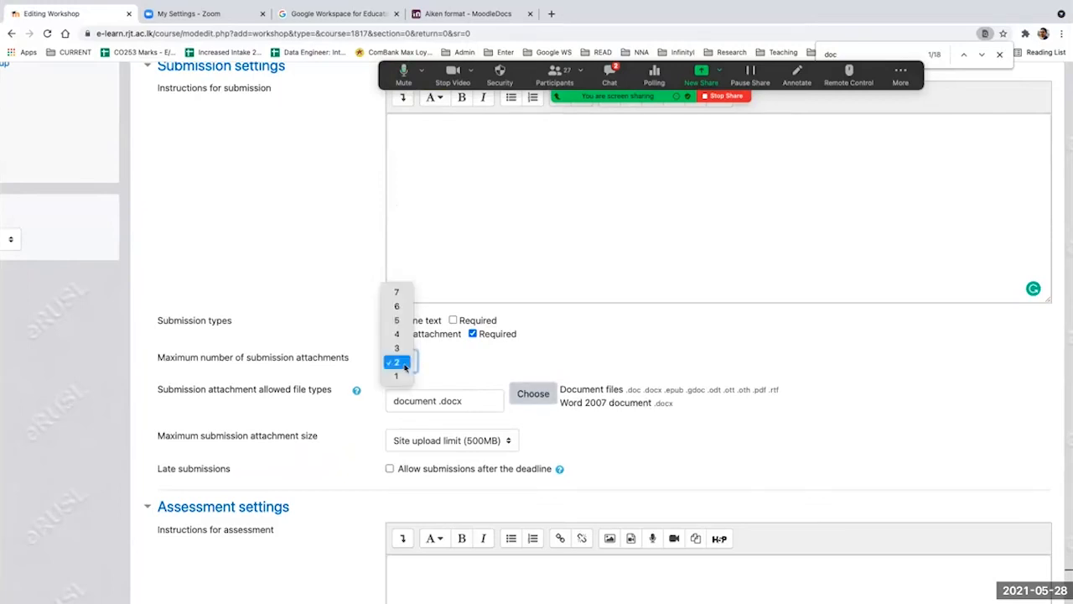
left_click(404, 376)
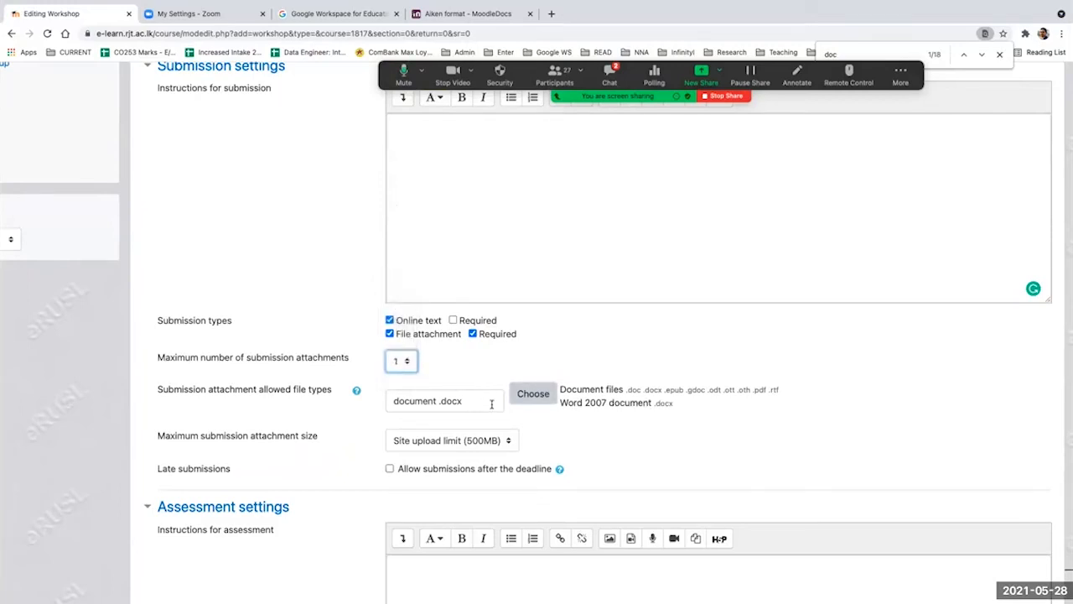
Step: Allow all file types for submission attachments and save the selection, leaving the file type chooser closed
left_click(531, 399)
left_click(345, 197)
left_click(344, 117)
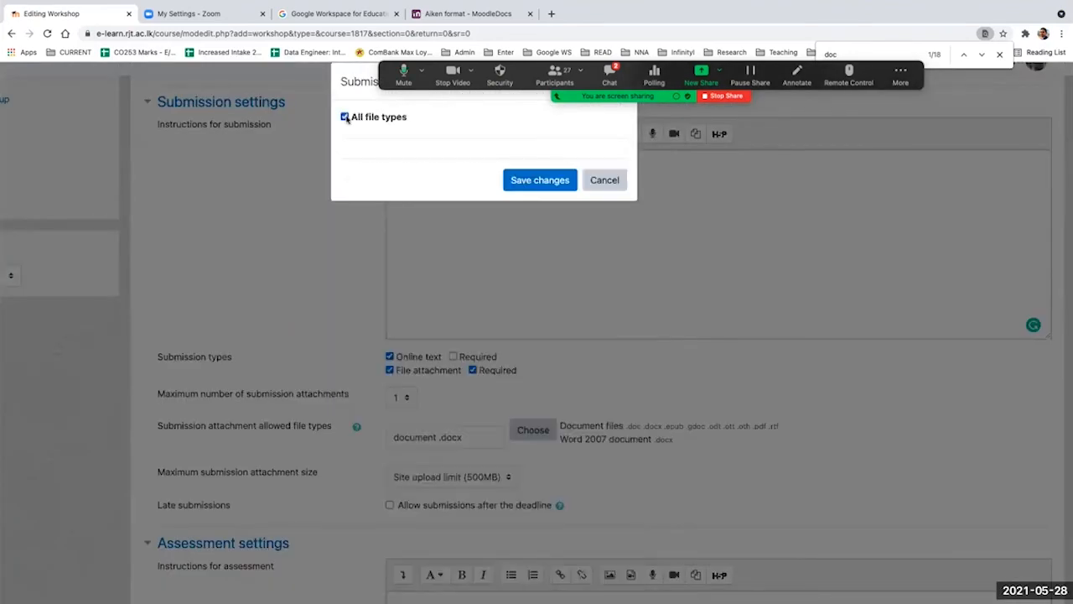
left_click(540, 181)
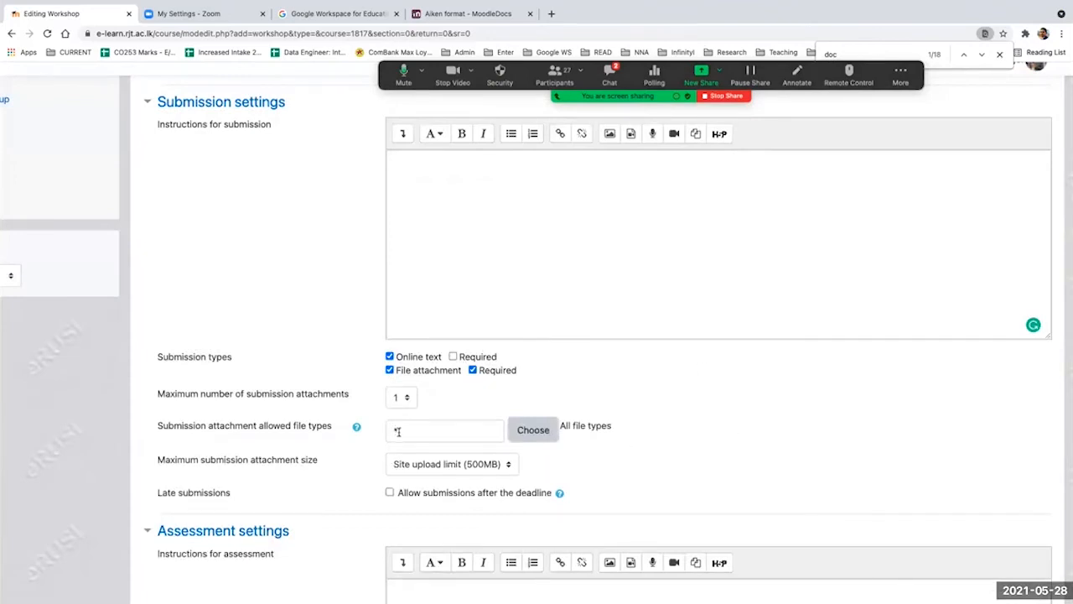
left_click(516, 439)
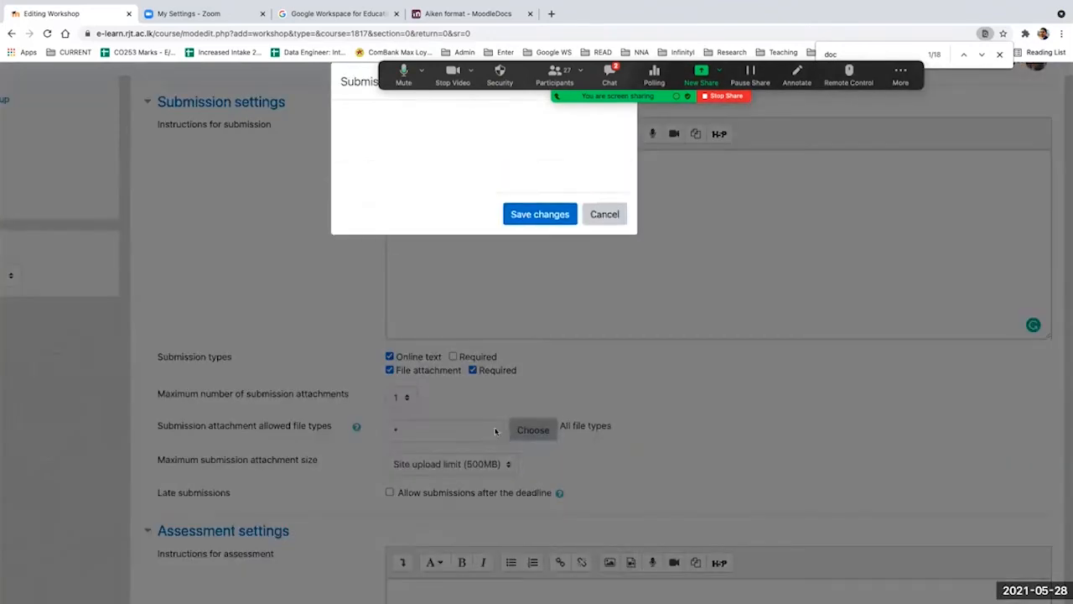
left_click(732, 374)
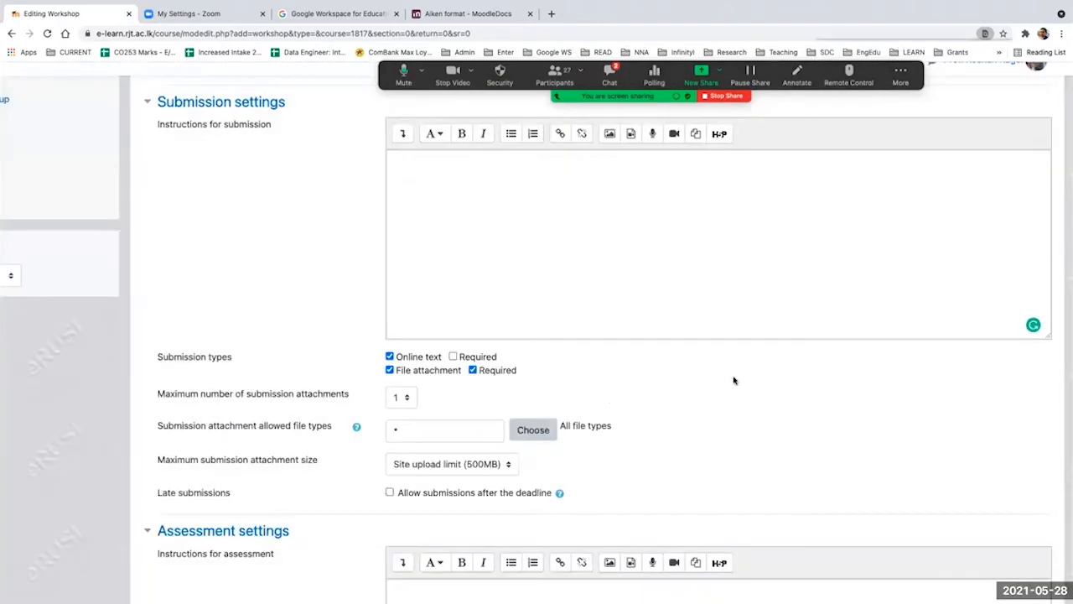
Step: Set the maximum submission attachment size to 5MB and close the list of size limits
scroll(606, 397, "down", 1)
left_click(500, 365)
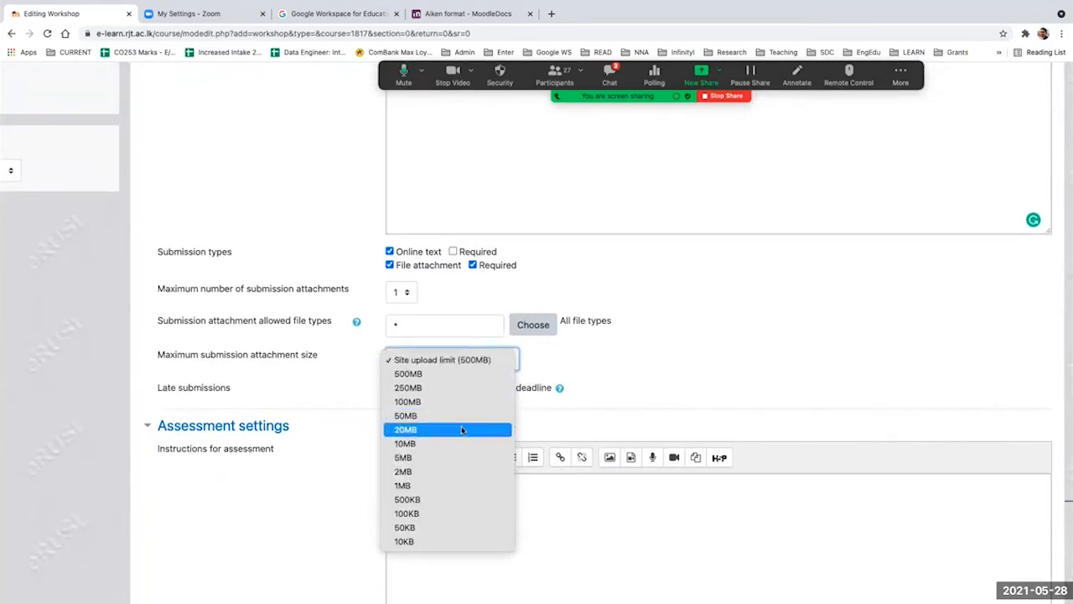
left_click(456, 459)
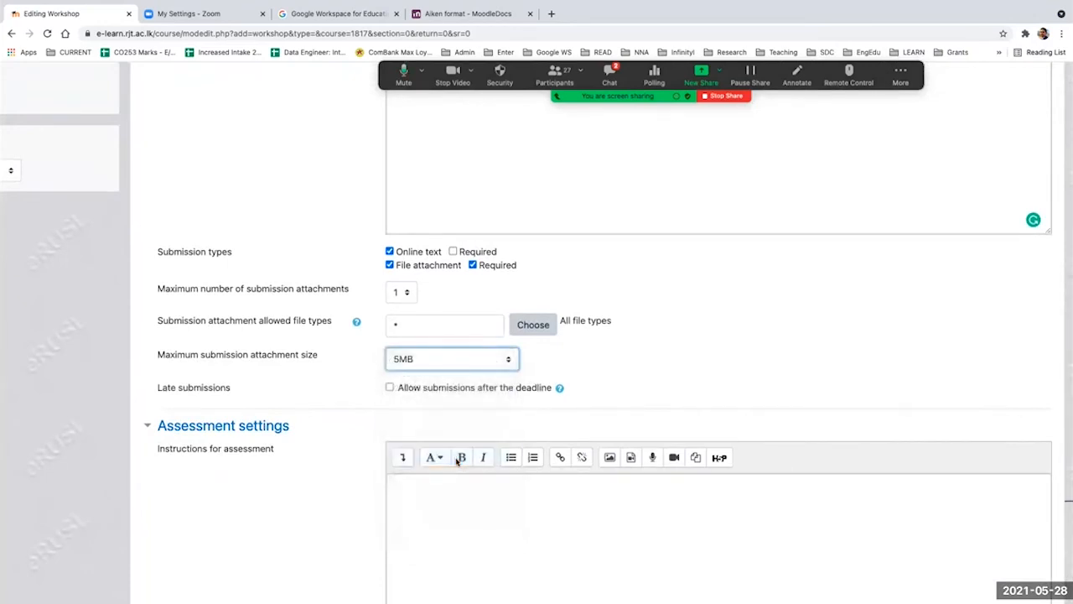
left_click(491, 361)
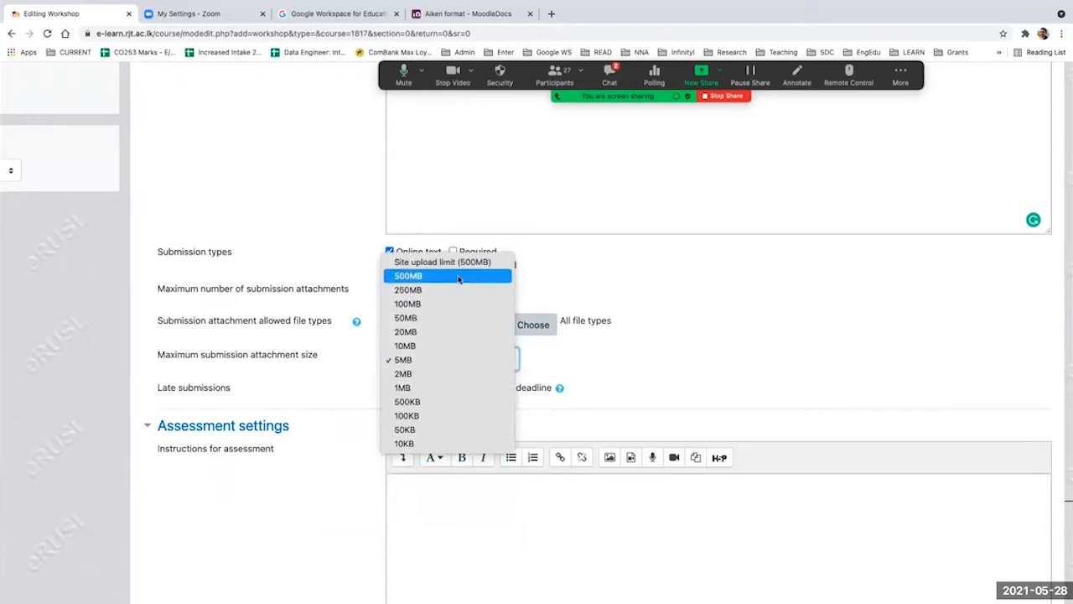
left_click(727, 373)
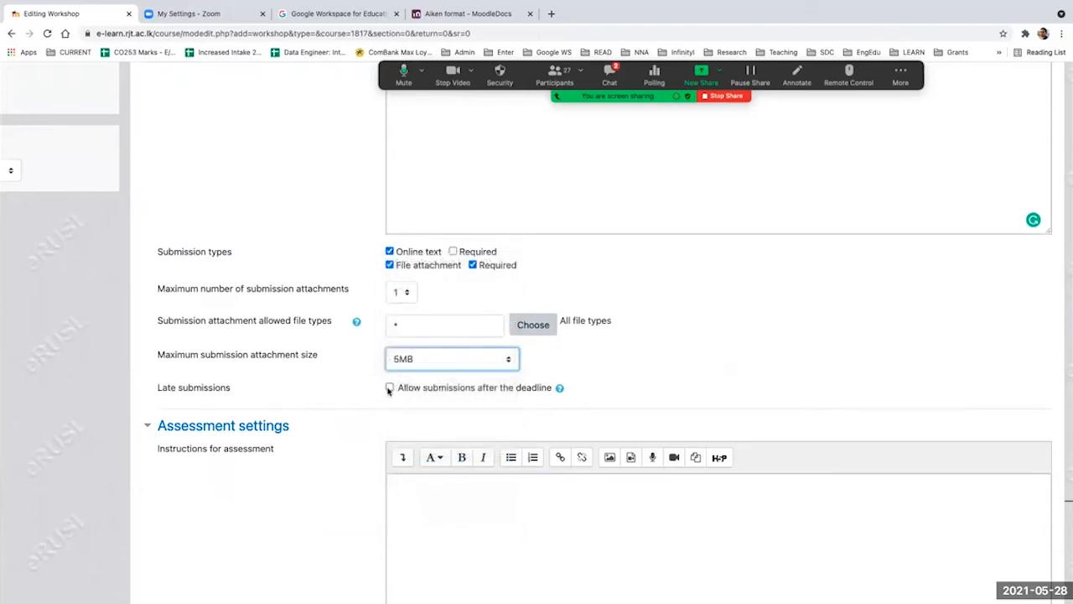
Step: Review the workshop's grading, submission, assessment, feedback, example submission and availability settings
scroll(388, 390, "up", 10)
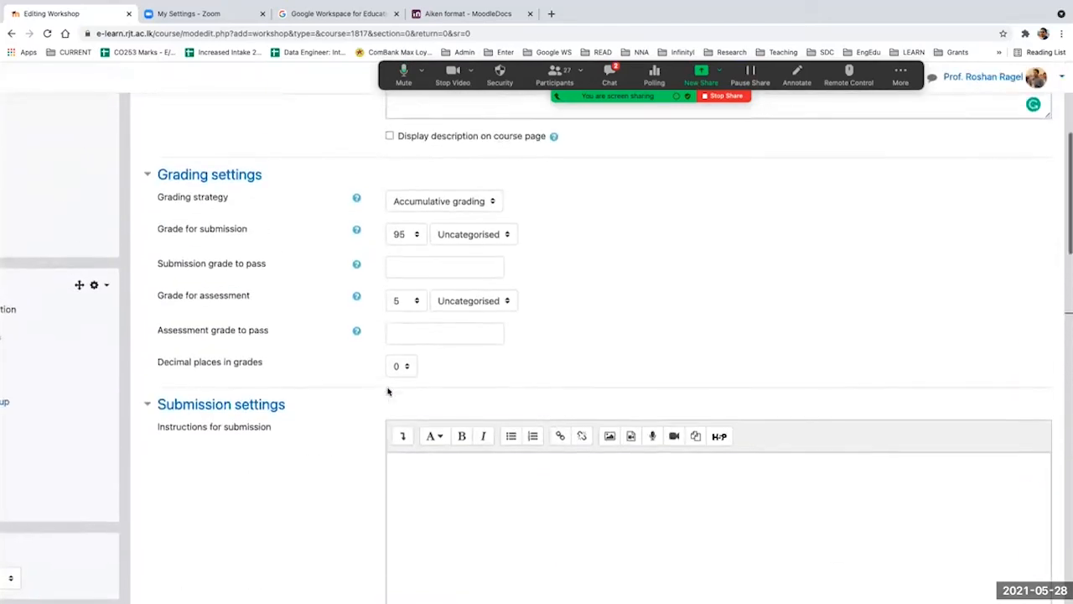
scroll(388, 390, "down", 15)
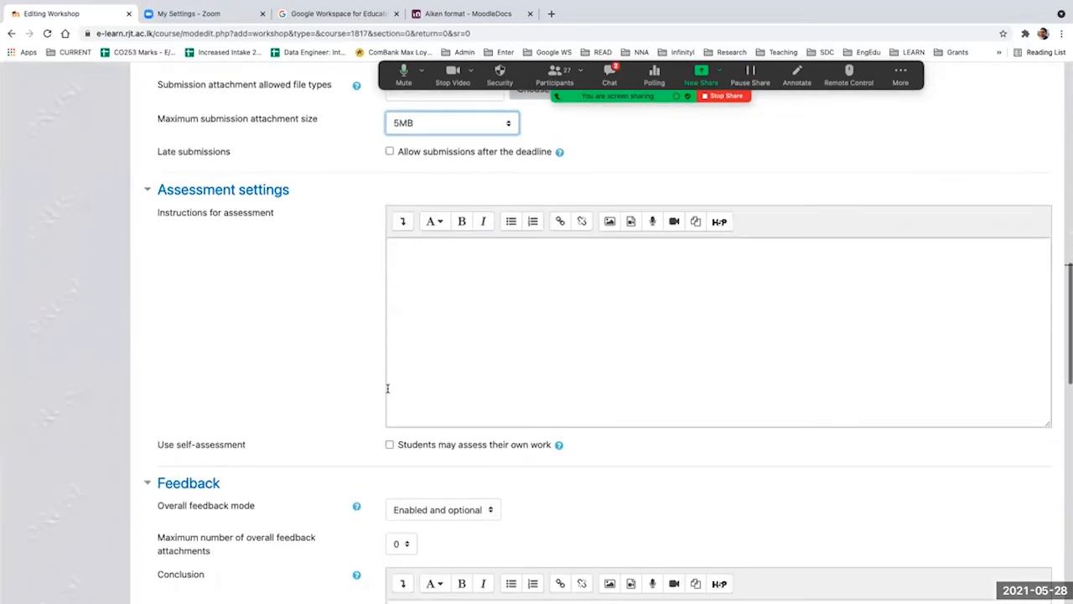
scroll(388, 390, "down", 2)
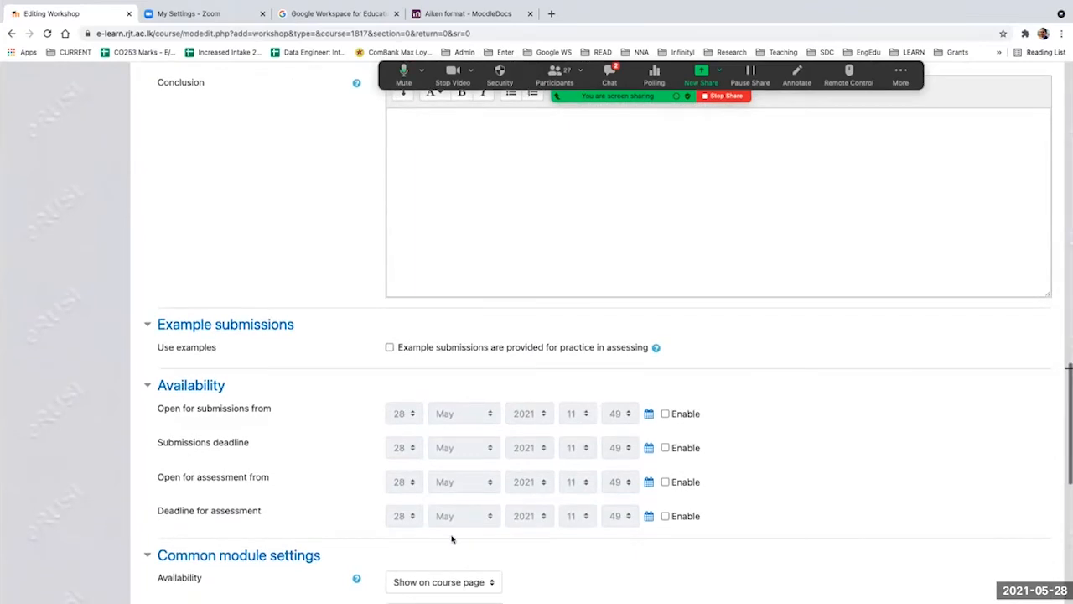
scroll(330, 293, "up", 6)
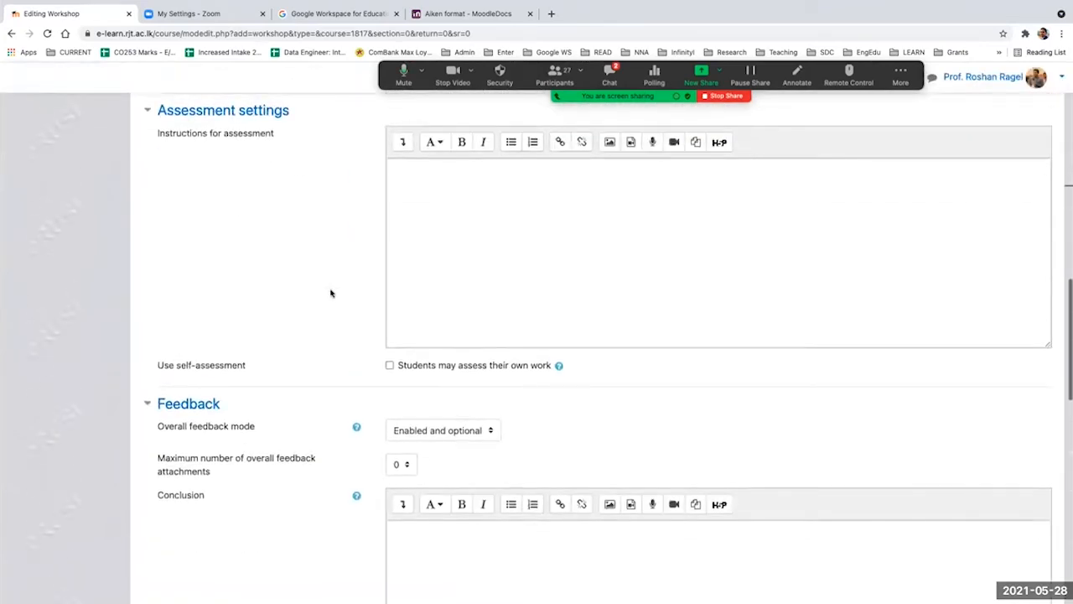
scroll(330, 293, "up", 1)
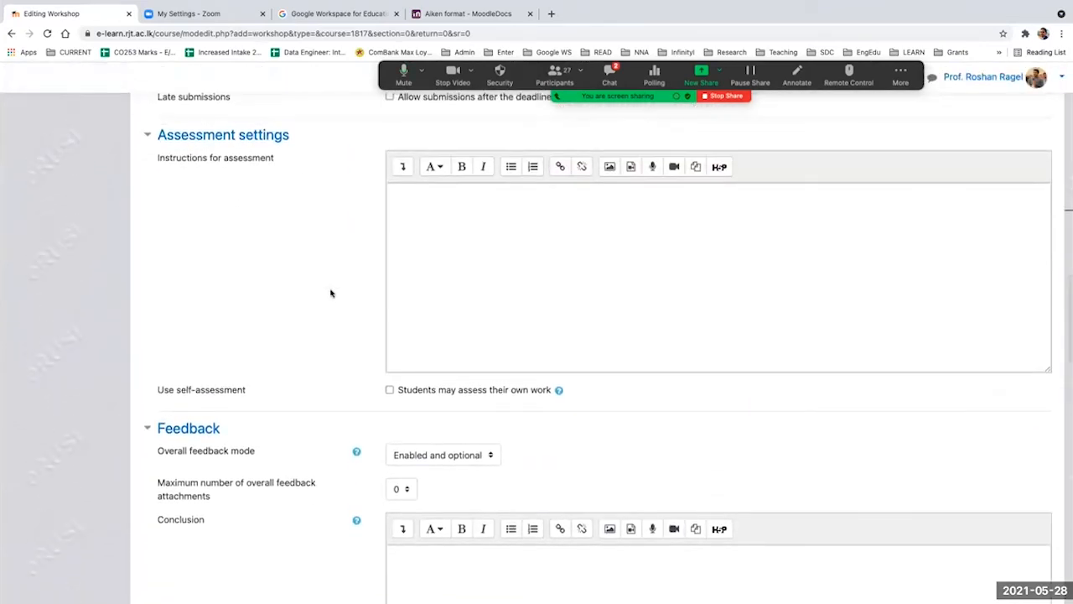
scroll(330, 293, "up", 2)
scroll(330, 292, "up", 1)
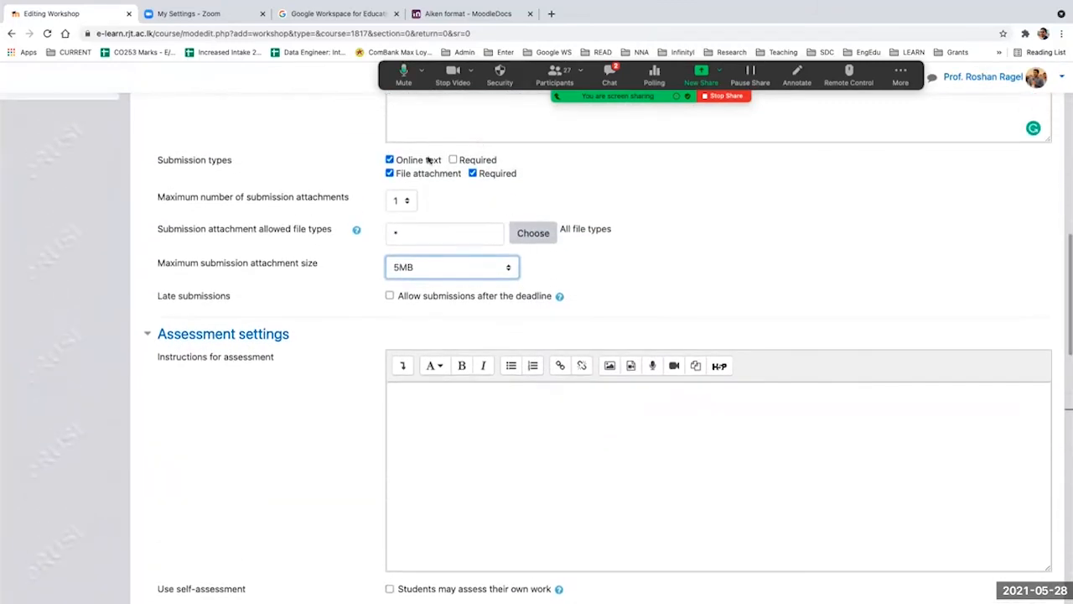
scroll(357, 207, "up", 2)
scroll(330, 343, "down", 3)
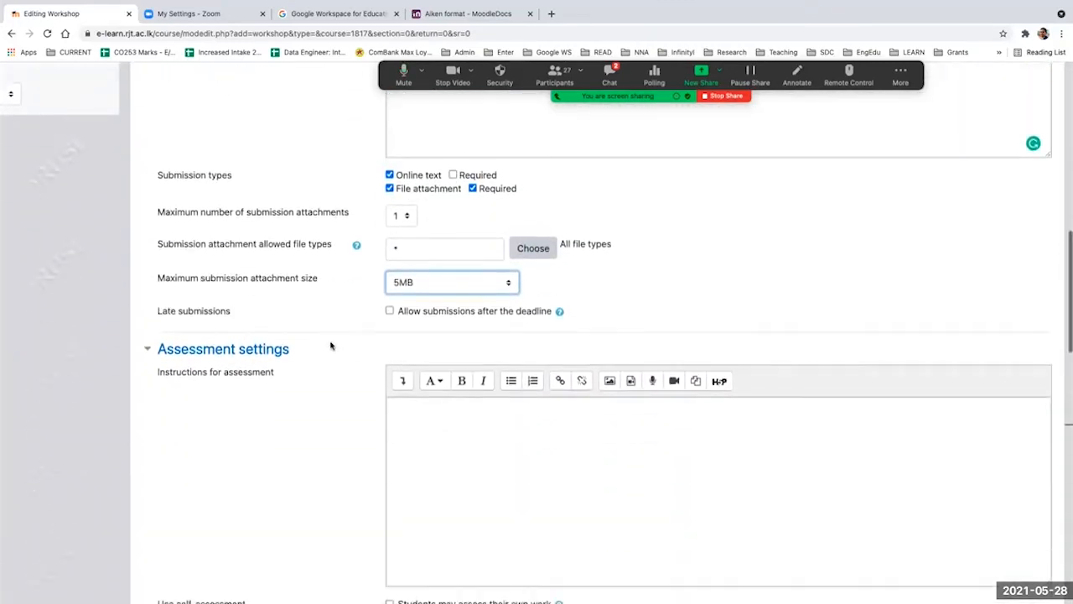
Step: Point out the Instructions for assessment setting and place the cursor in its empty text area
scroll(330, 345, "down", 2)
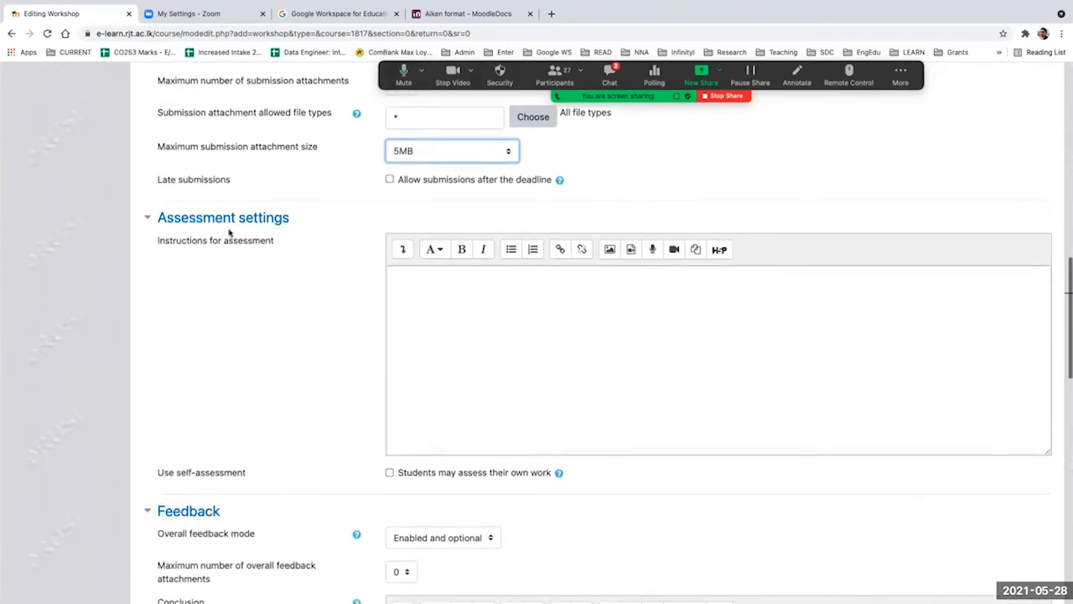
left_click_drag(187, 242, 267, 243)
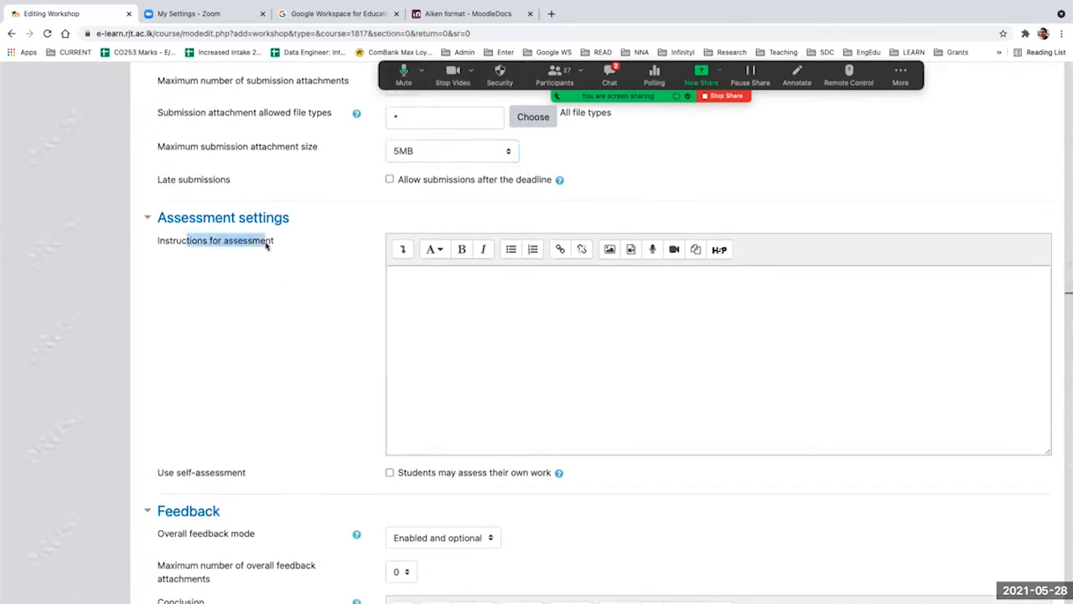
left_click(472, 340)
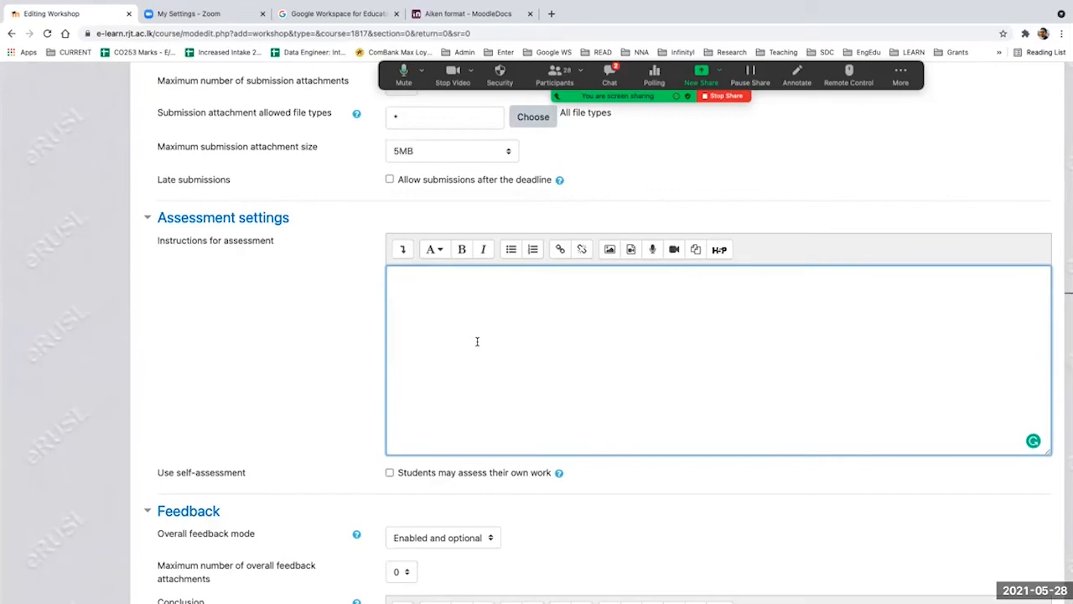
Step: Enable the workshop's submission opening date, submissions deadline, assessment opening date and assessment deadline
scroll(333, 353, "down", 4)
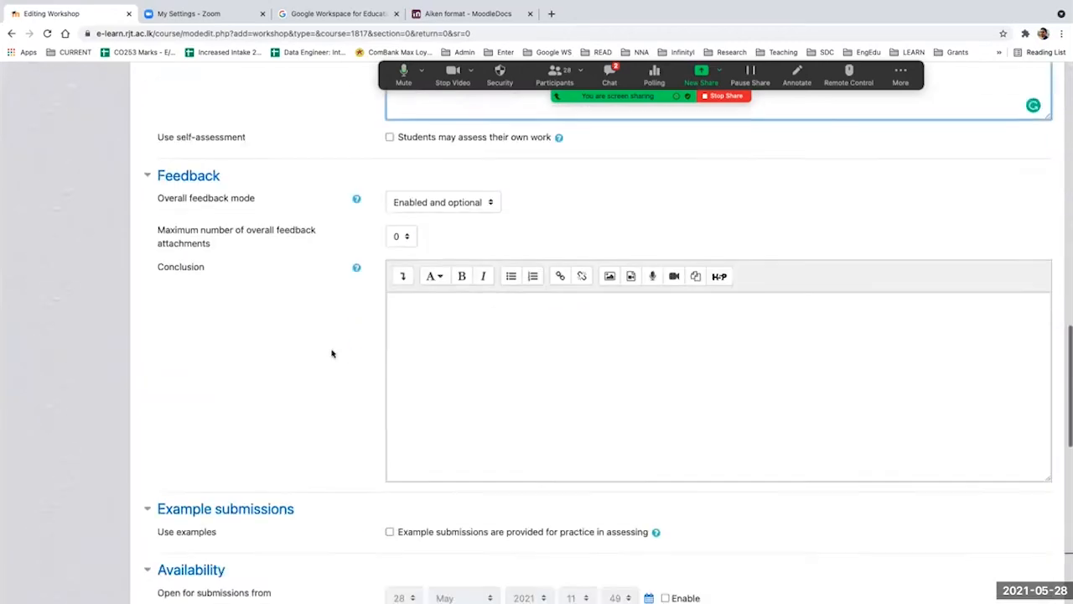
scroll(331, 352, "down", 3)
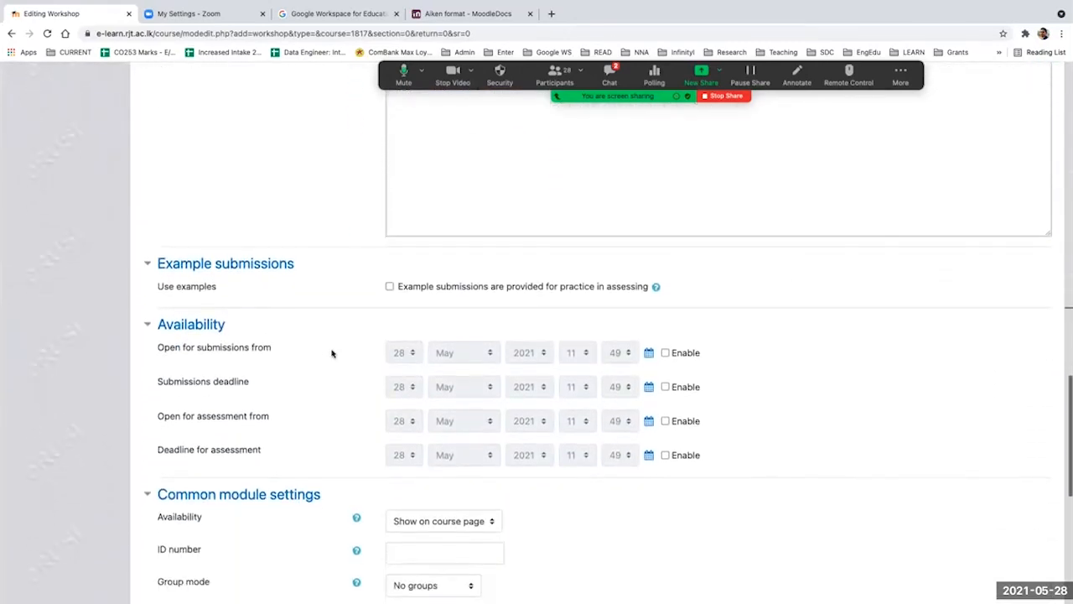
scroll(331, 353, "down", 1)
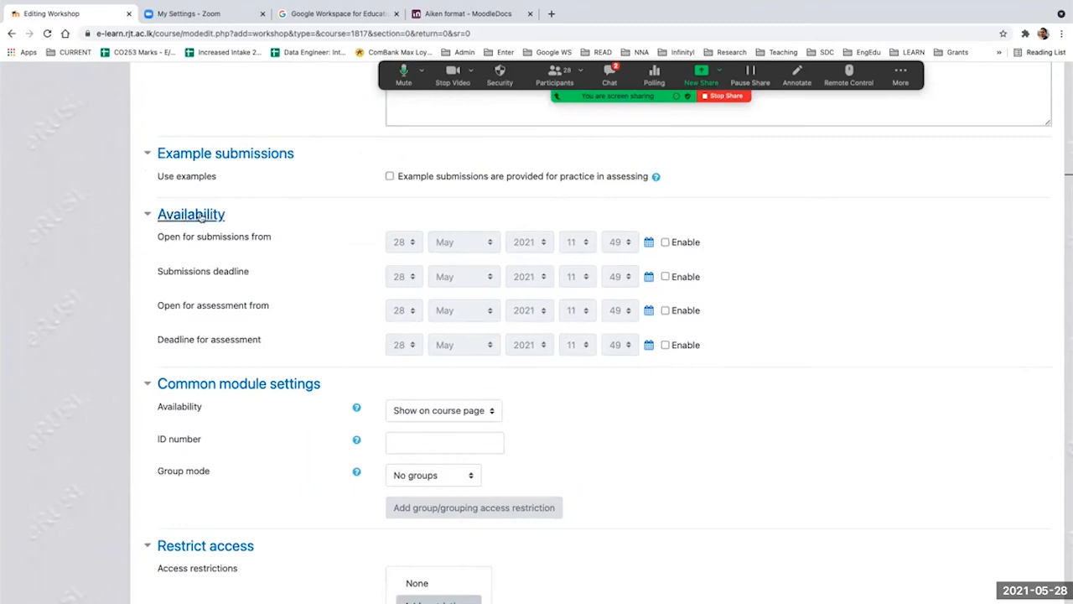
left_click(665, 242)
left_click(665, 276)
left_click(665, 339)
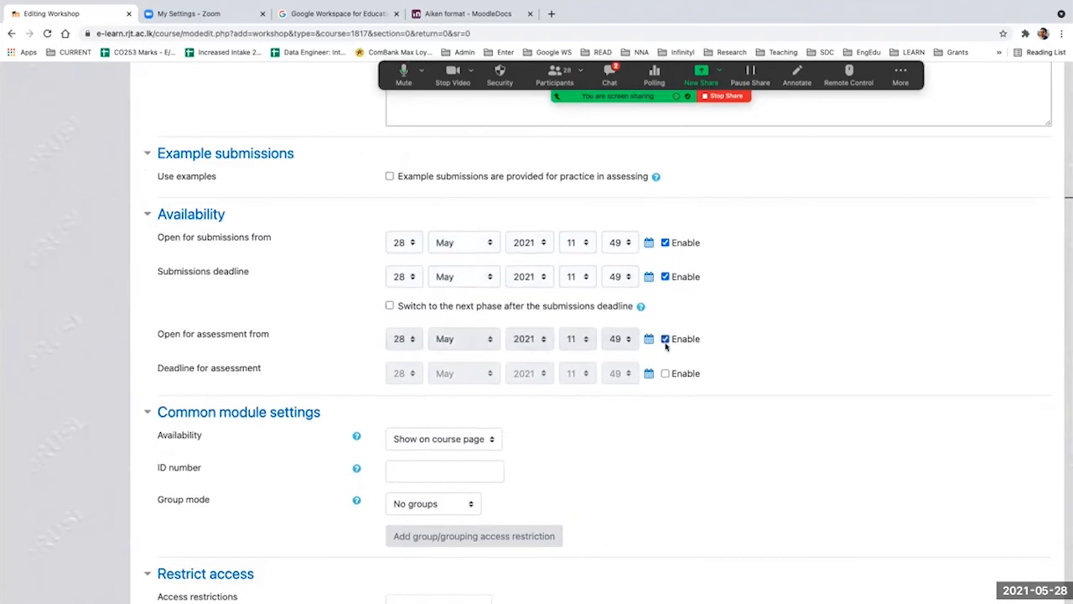
left_click(665, 374)
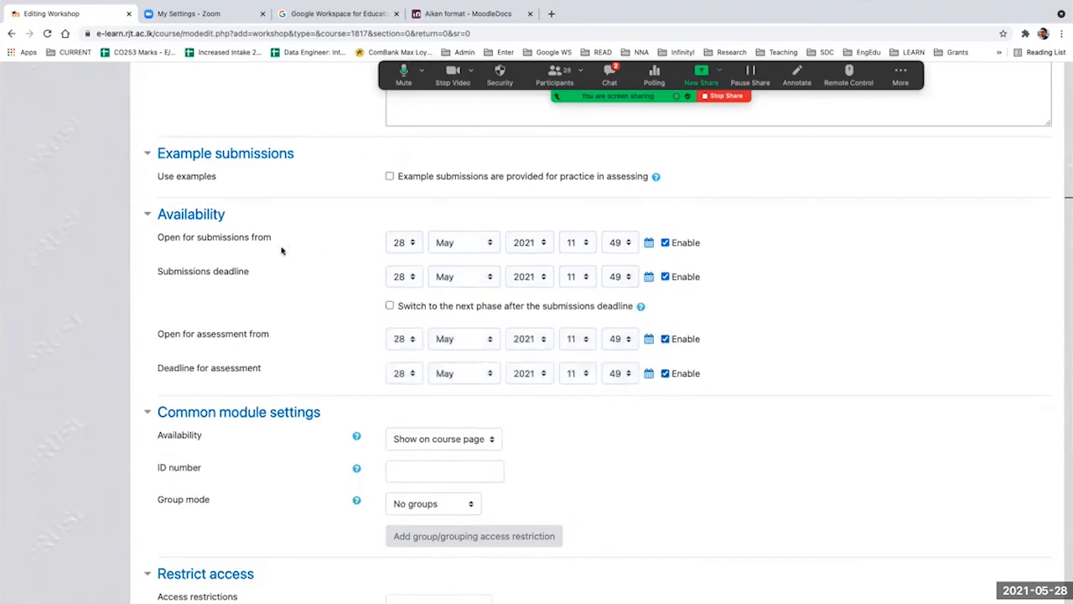
Step: Set the submissions deadline to 30 May 2021 23:59 and the assessment period to 1 June 2021 from 12:00 to 23:49
left_click_drag(176, 238, 293, 239)
left_click_drag(193, 273, 247, 272)
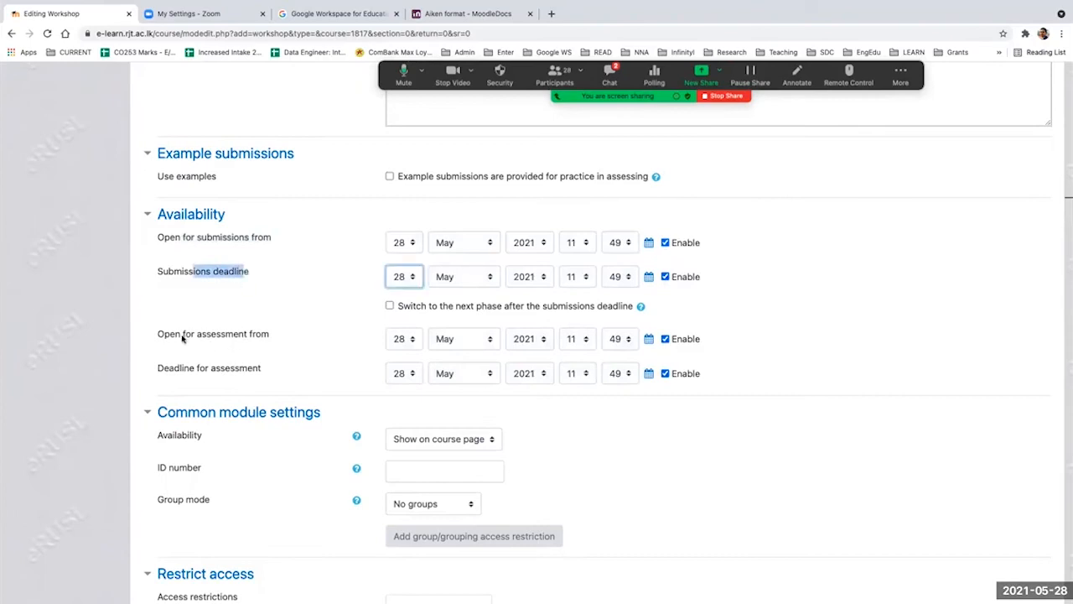
left_click_drag(164, 335, 271, 372)
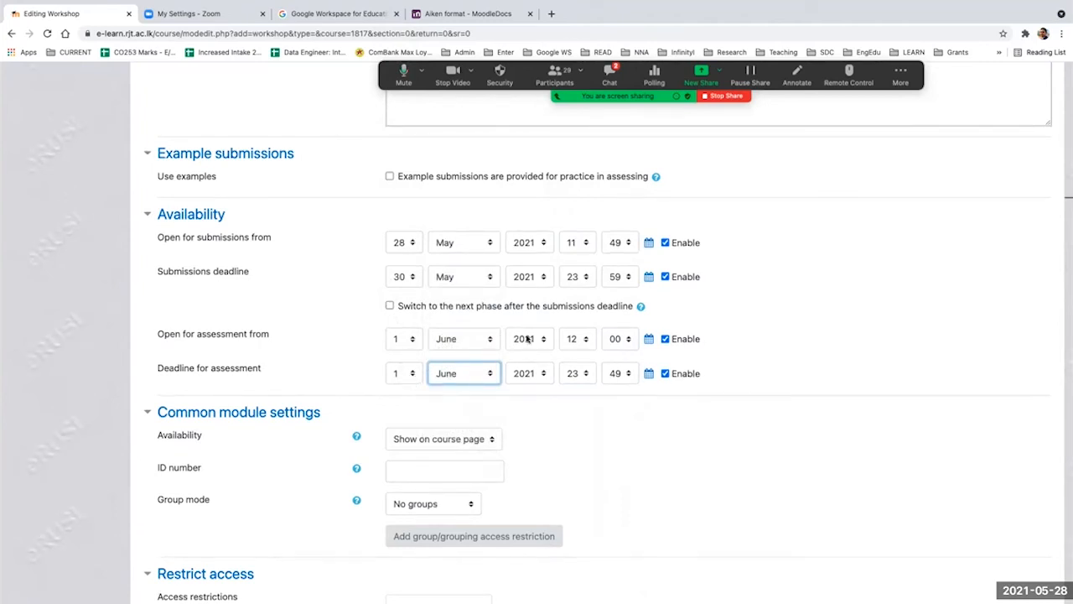
Step: Save and display the workshop, and switch it to the submission phase
scroll(706, 342, "down", 5)
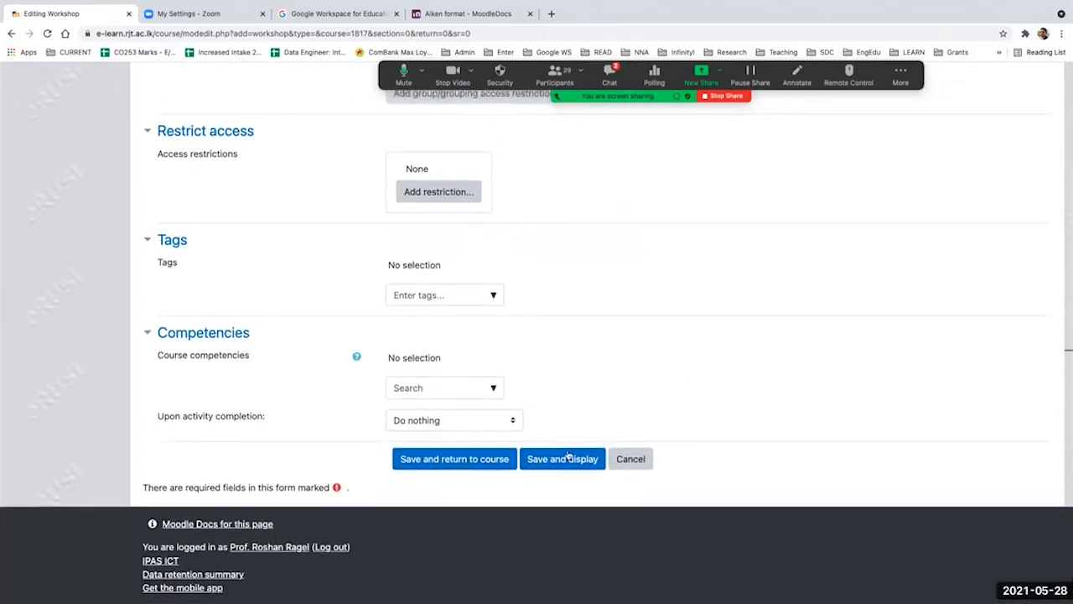
left_click(565, 457)
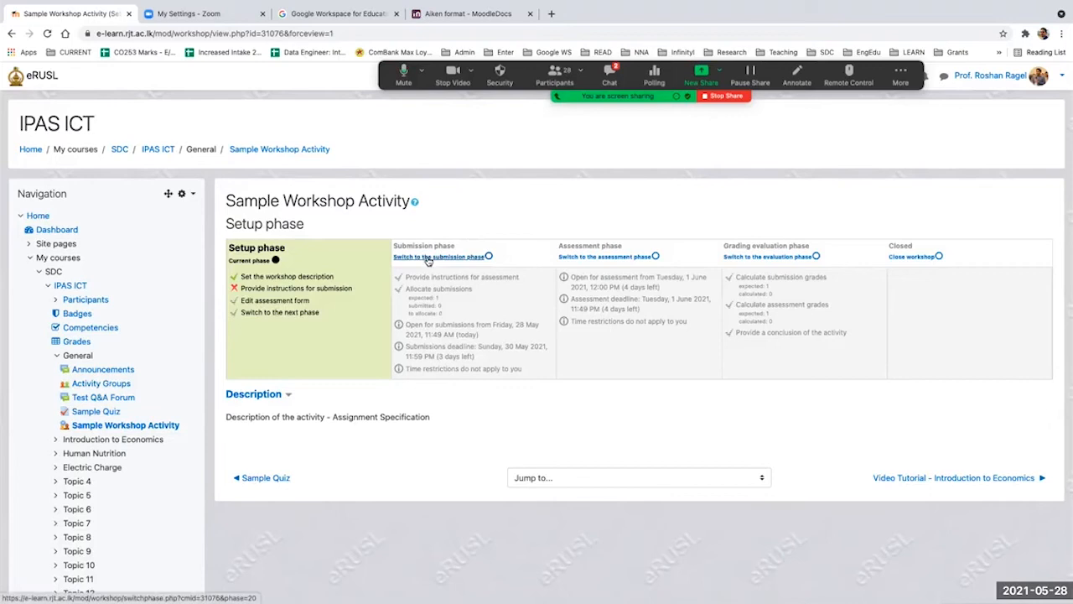
left_click(489, 257)
left_click(689, 384)
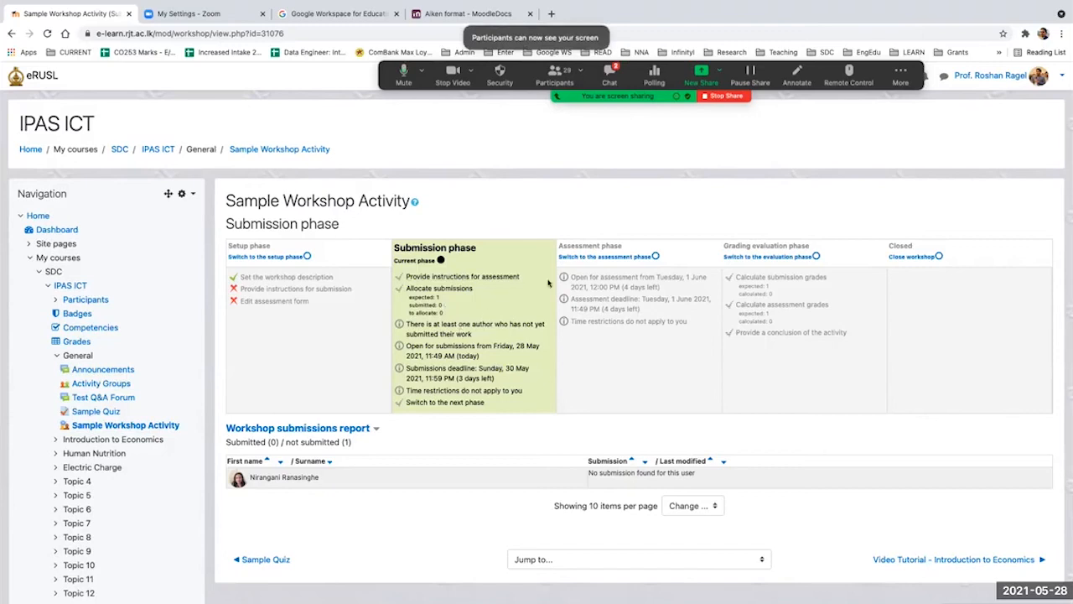
Step: Advance the workshop to the assessment phase and on to the grading evaluation phase, confirming both switches
left_click(655, 256)
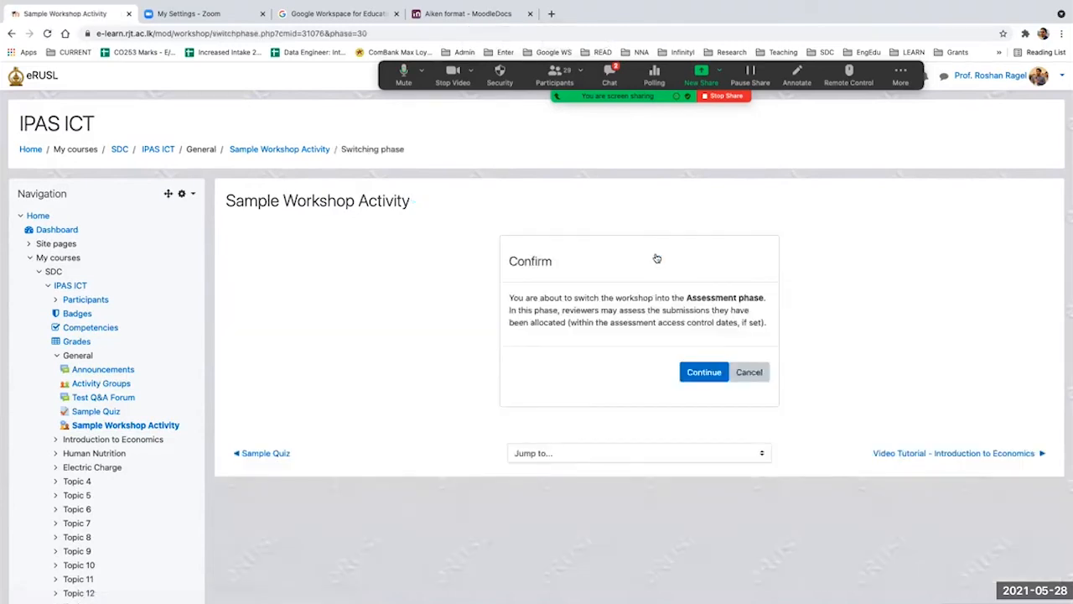
left_click(698, 371)
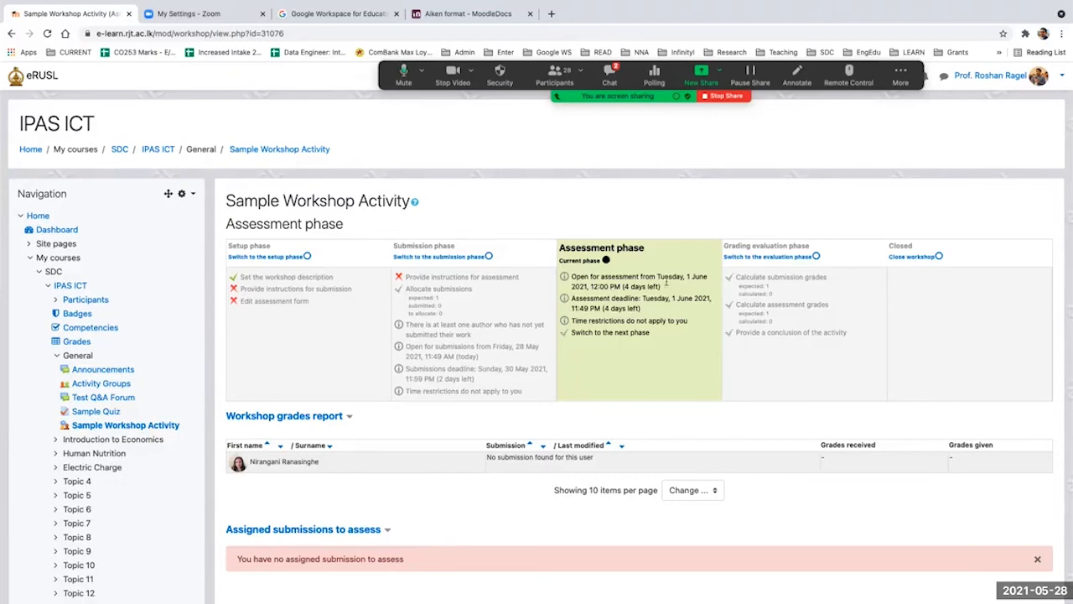
left_click(813, 256)
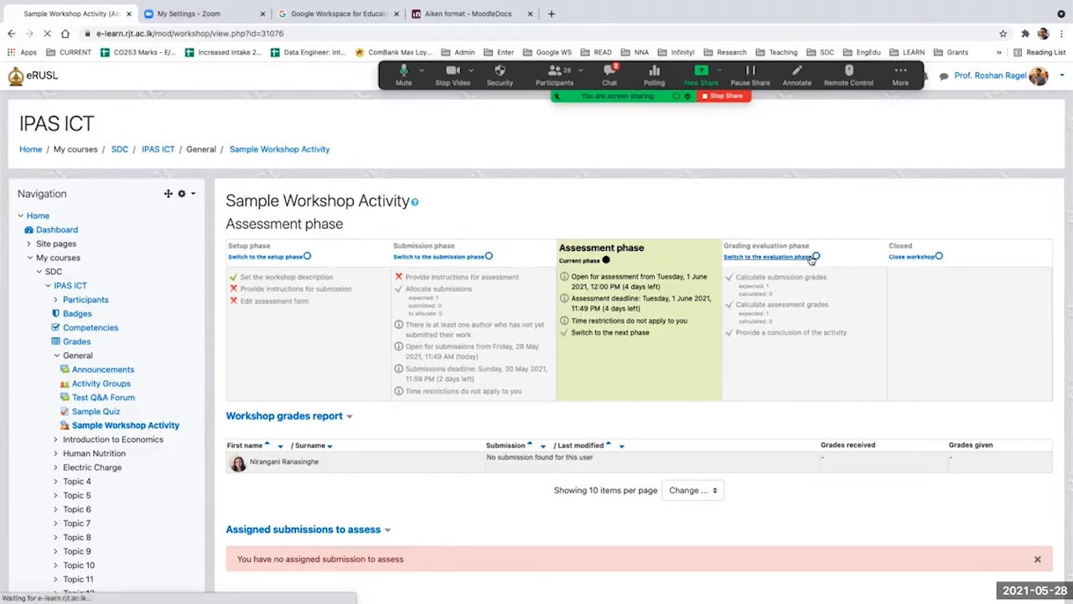
left_click(706, 385)
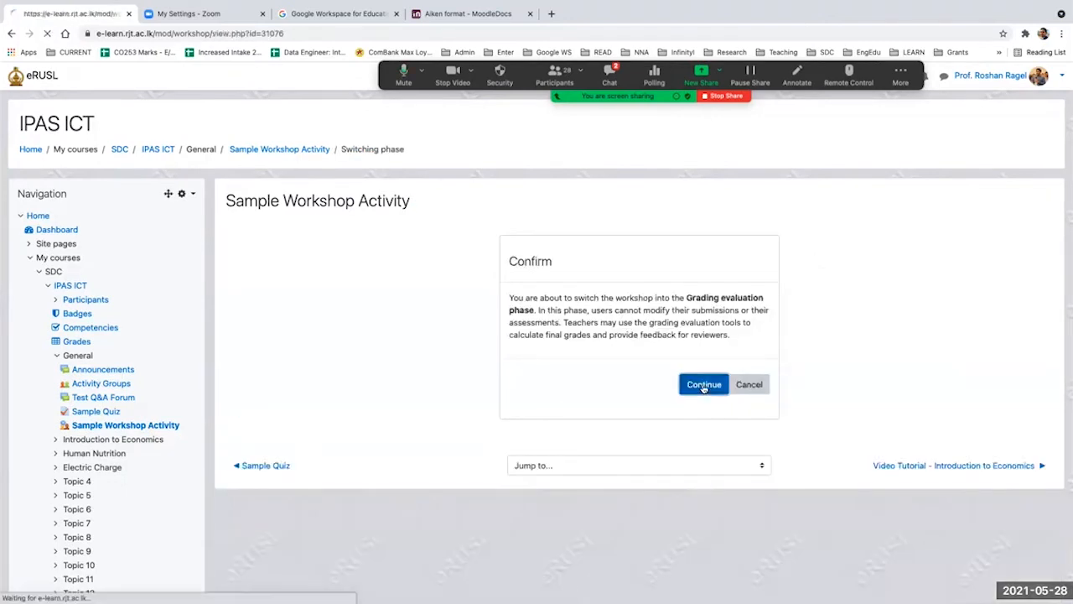
Step: Look over the grading evaluation page, close the workshop, and return to the IPAS ICT course page
scroll(626, 250, "down", 5)
scroll(626, 250, "up", 3)
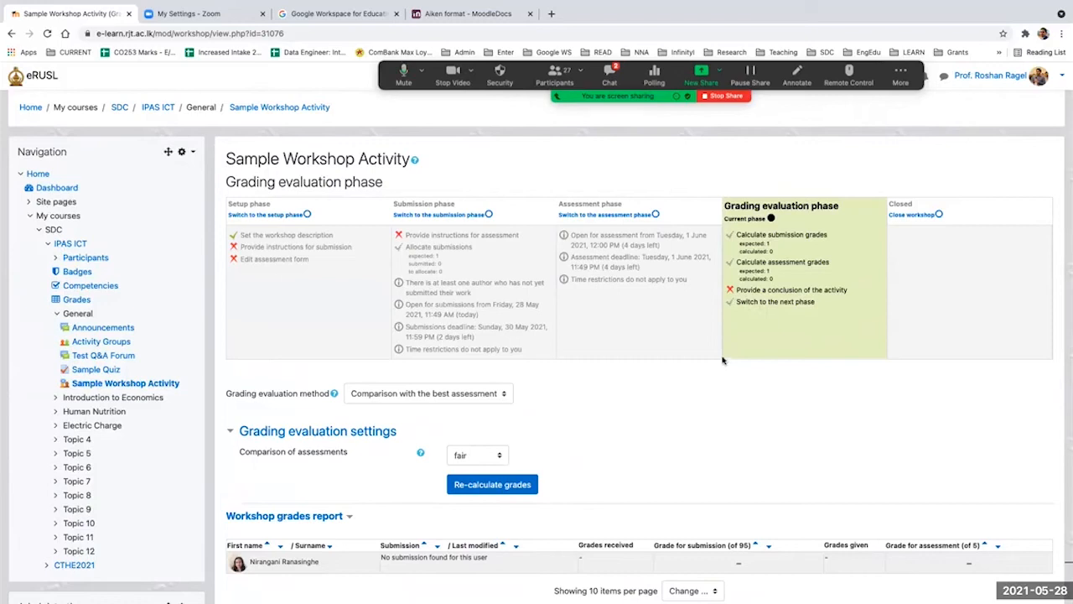
scroll(646, 359, "down", 2)
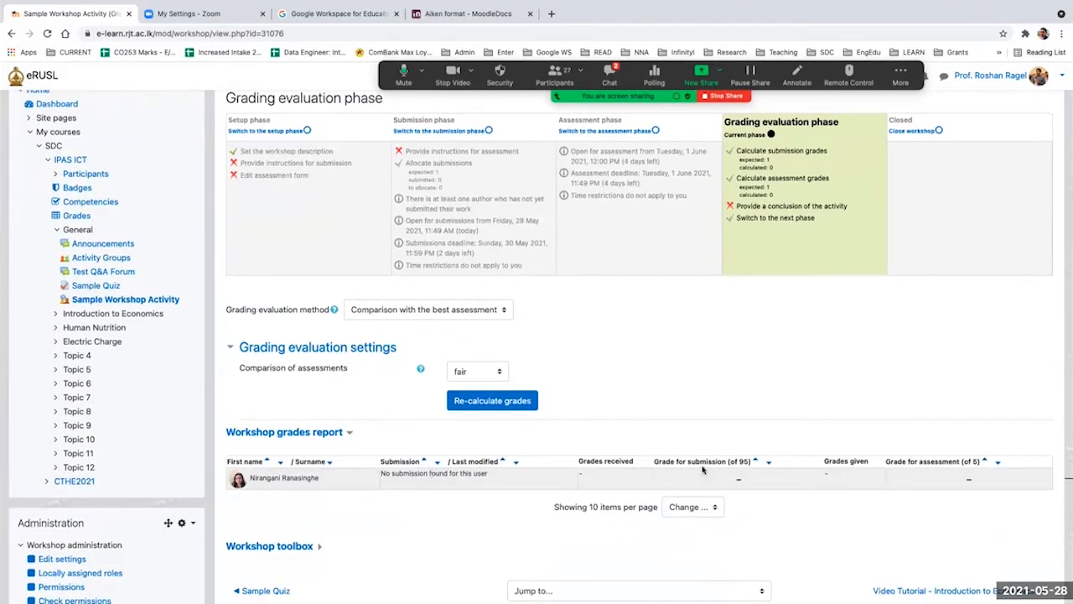
scroll(831, 395, "up", 1)
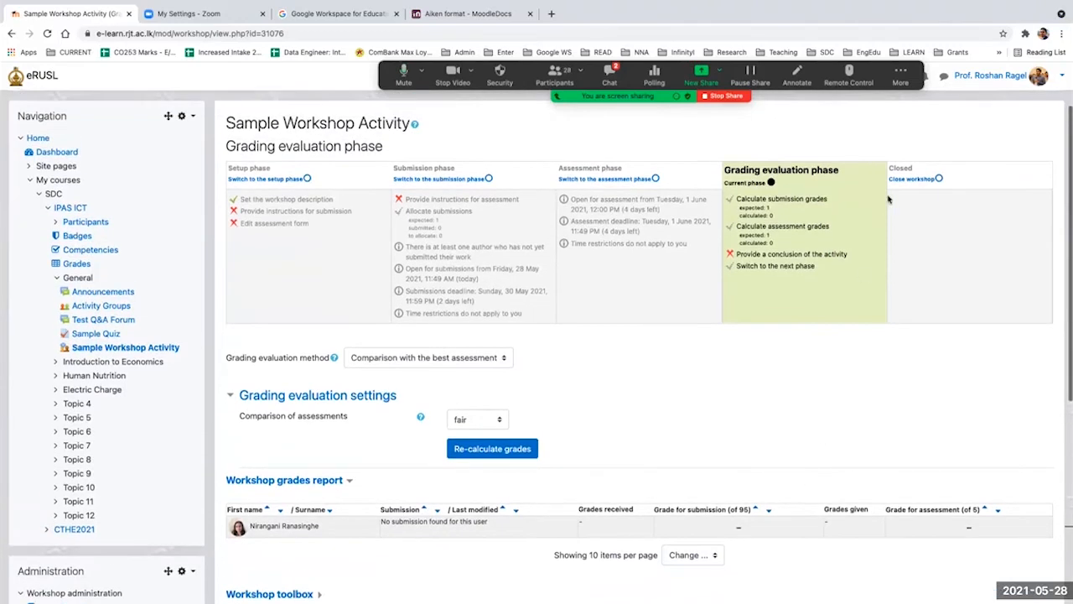
left_click(913, 178)
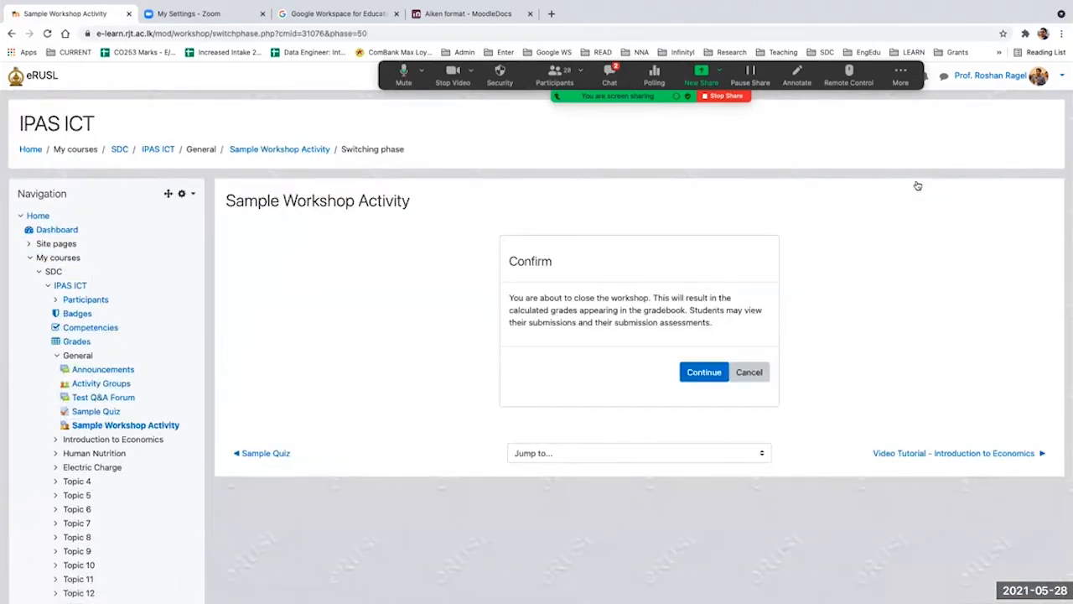
left_click(704, 372)
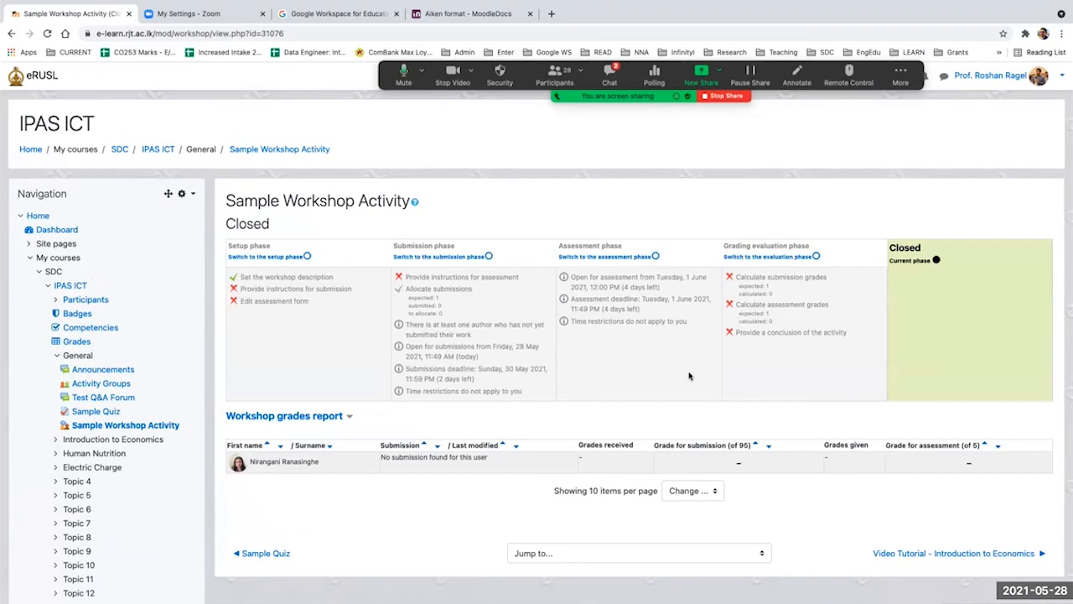
scroll(724, 369, "down", 1)
scroll(724, 368, "up", 1)
left_click(170, 154)
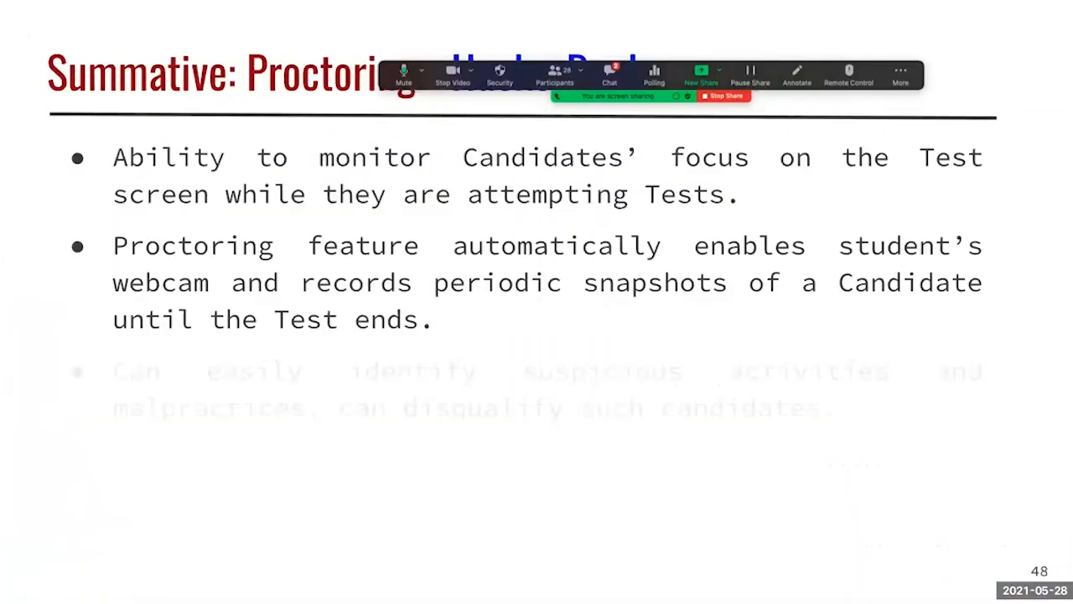
key("Right")
key("Right")
key("Right")
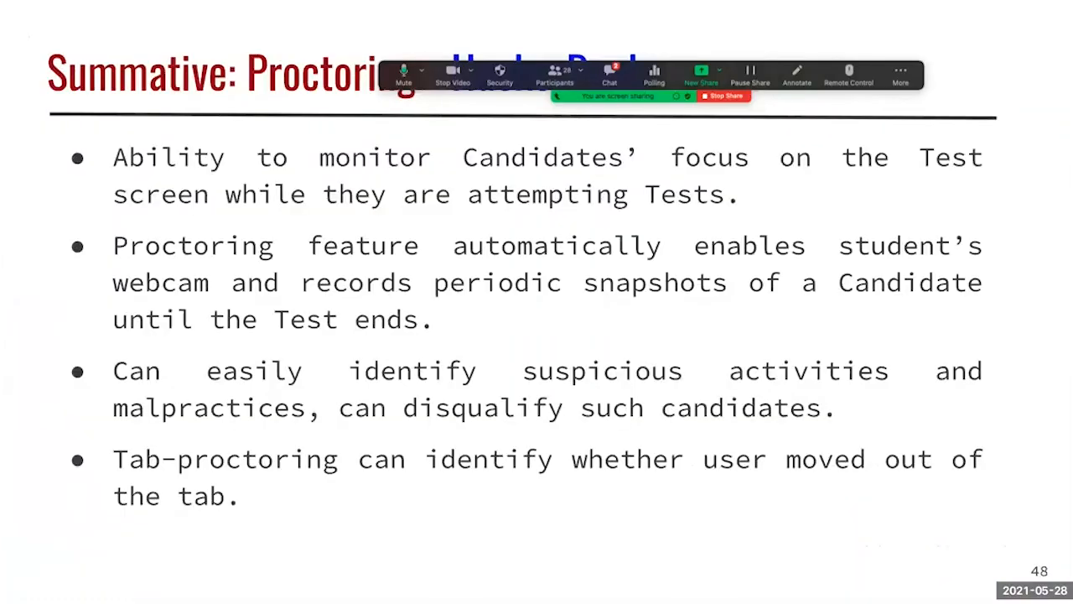
key("Right")
key("Right")
key("Right")
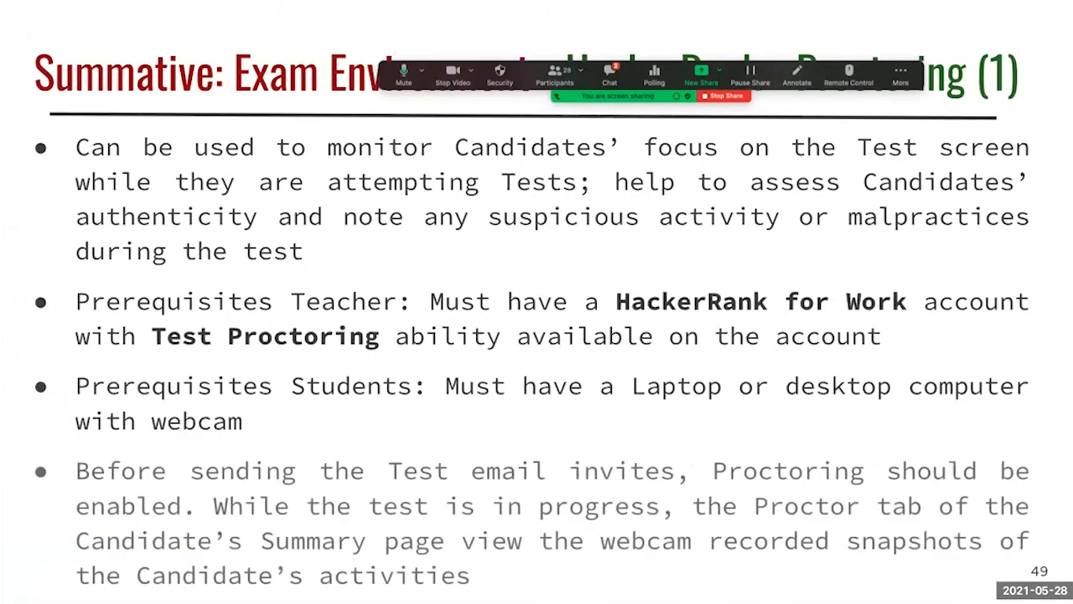
key("Right")
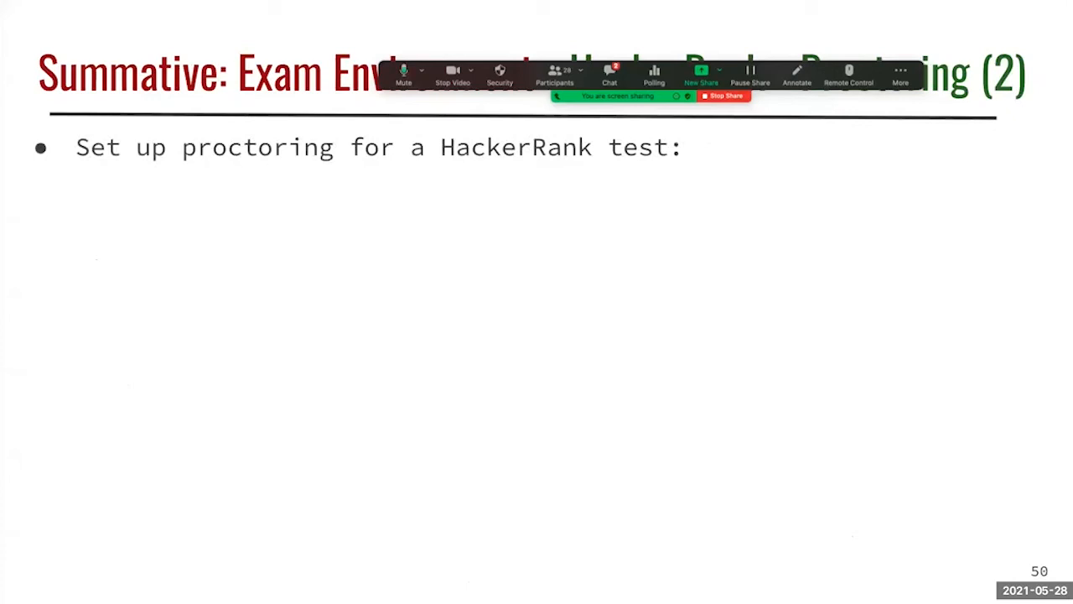
key("Right")
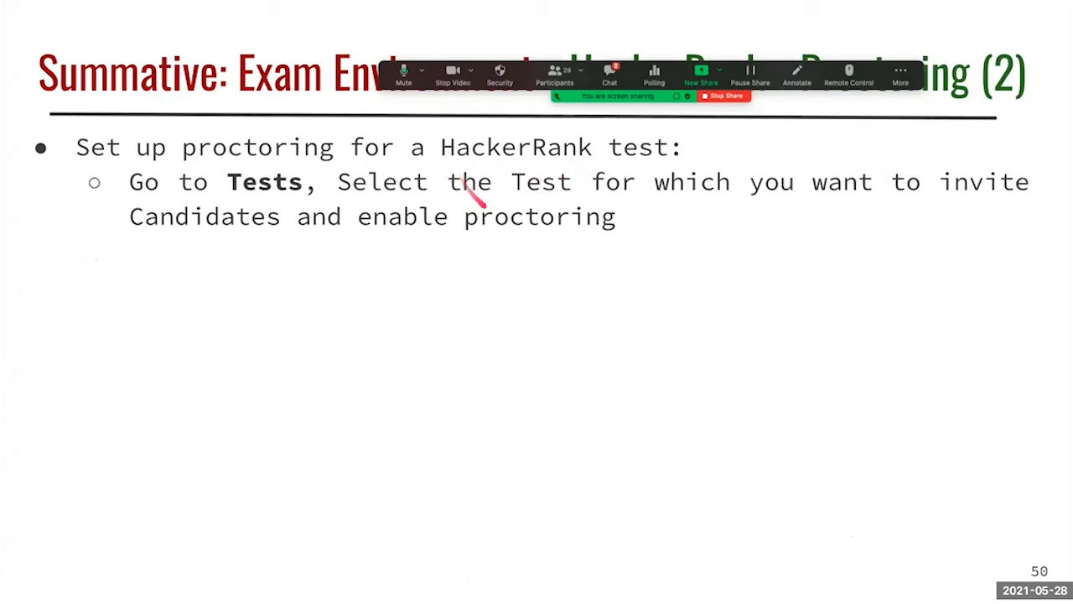
Step: Switch back to the browser and open the article "Online exams during a nationwide lockdown" from the author's Medium blog in a new tab
key("ctrl+Right")
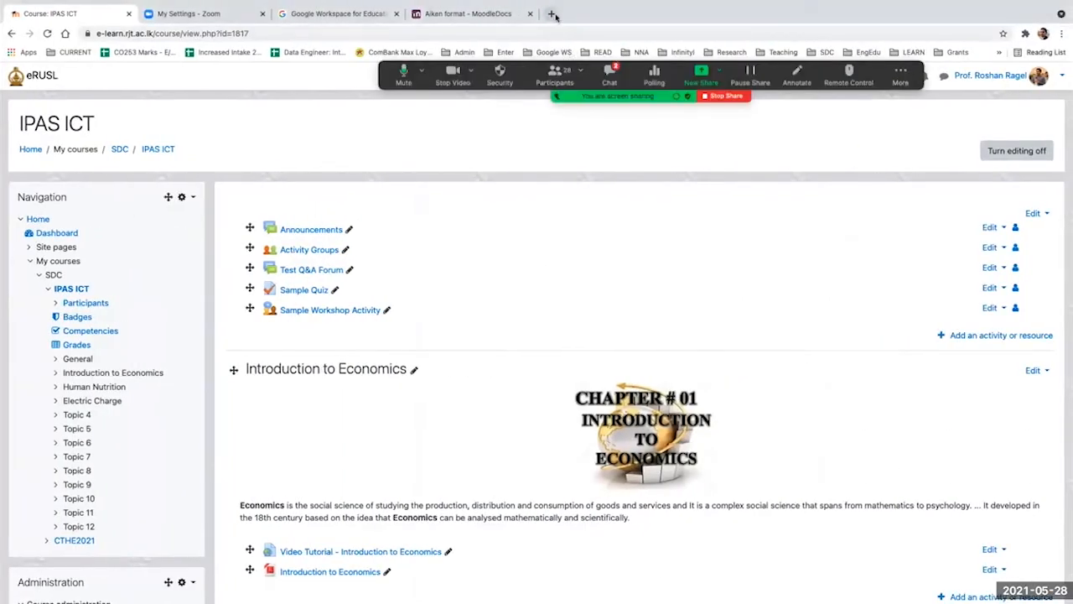
left_click(556, 14)
type("ragelrg.medium.com")
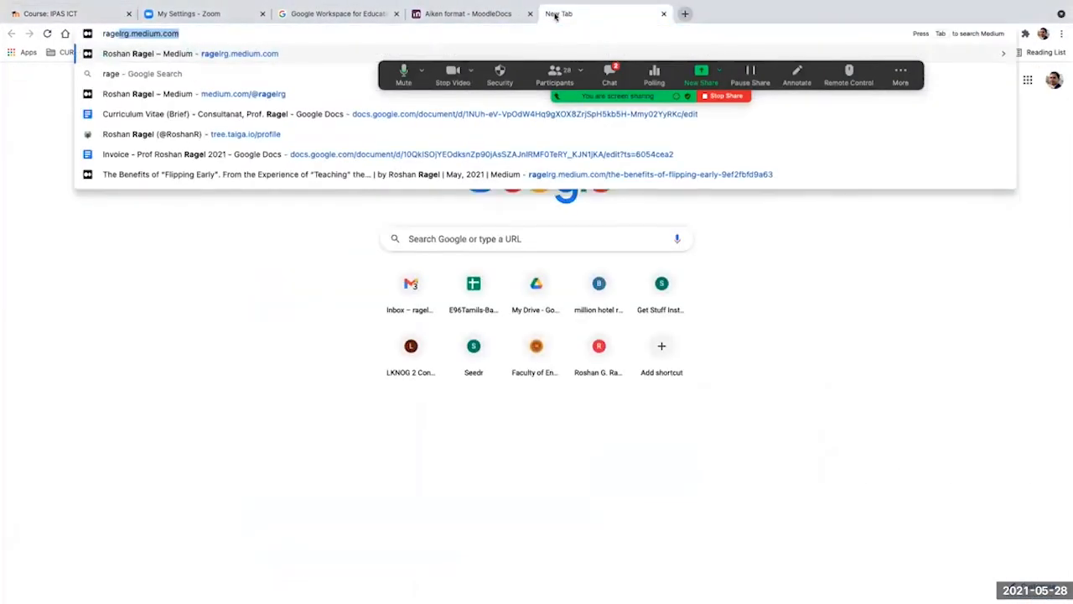
key("Return")
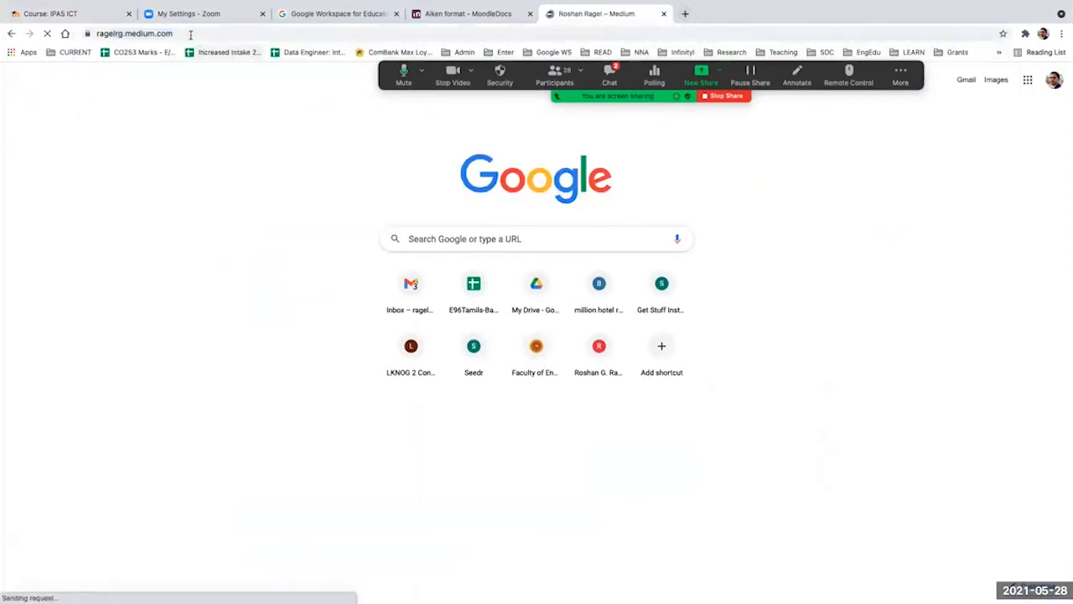
left_click(399, 203)
Step: Select the article's web address and skim its sections on running a proctored online examination
left_click(308, 35)
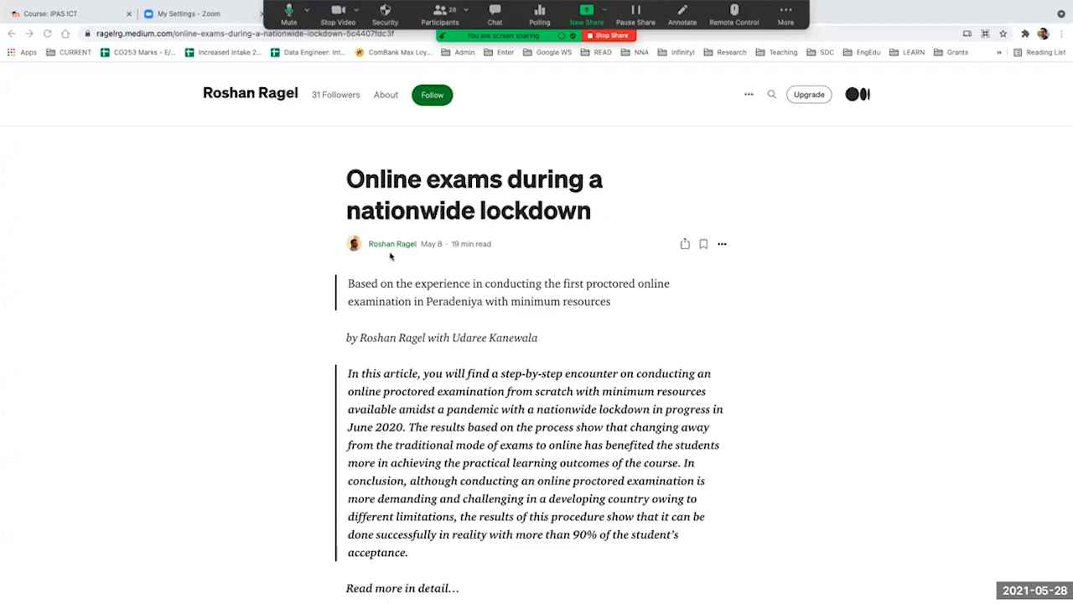
key("ctrl+l")
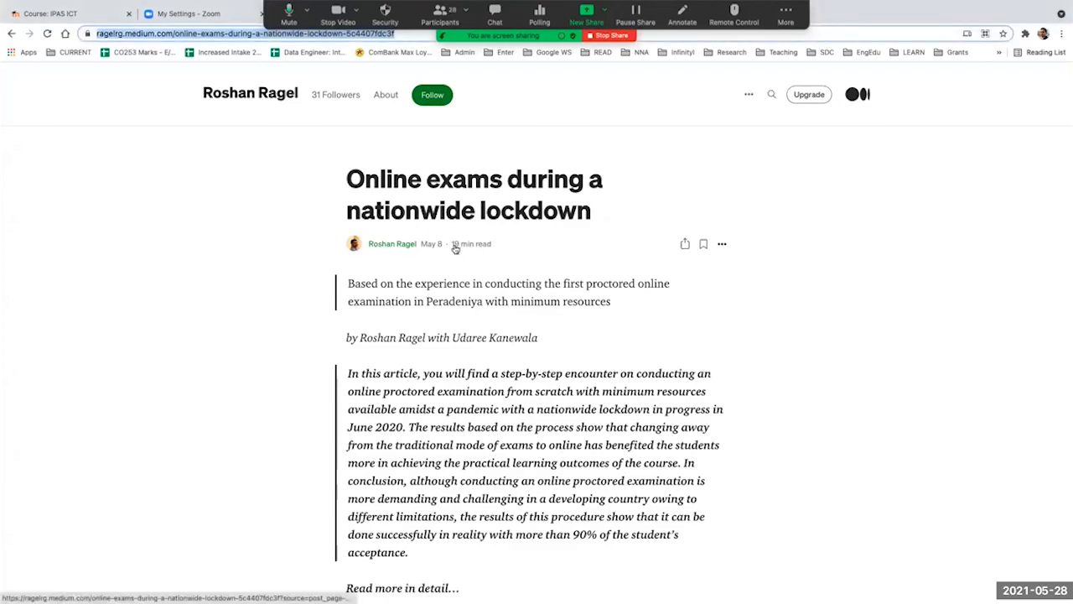
scroll(479, 295, "down", 20)
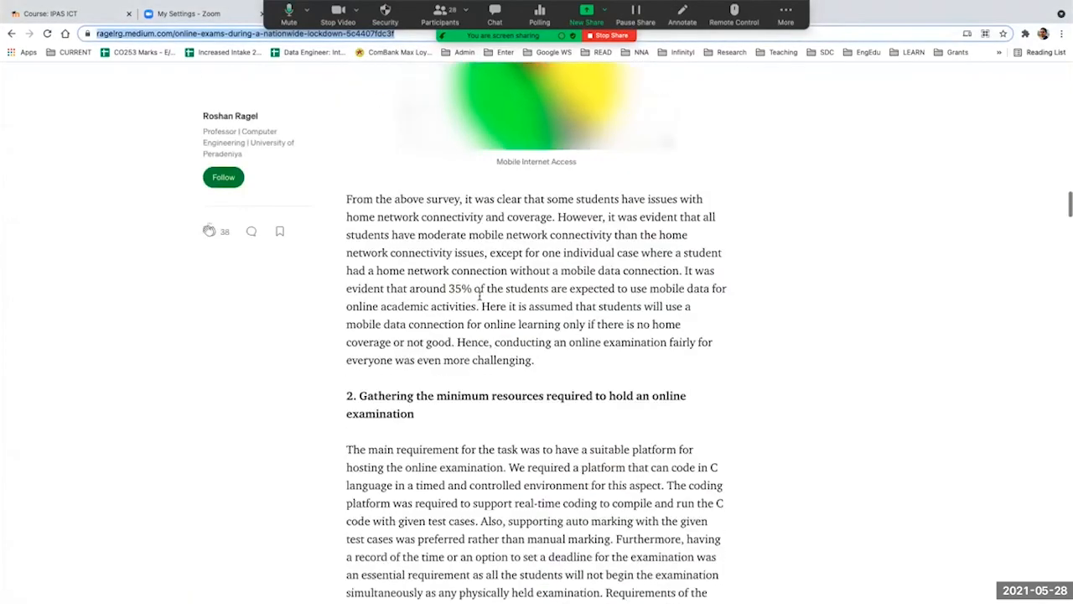
scroll(480, 298, "down", 20)
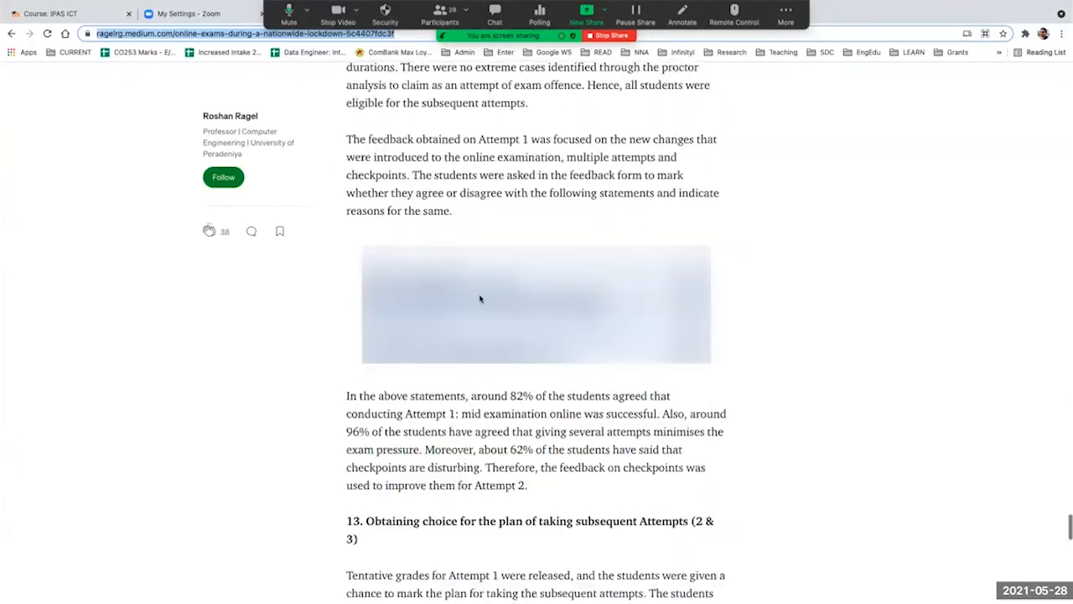
scroll(480, 298, "up", 15)
scroll(480, 295, "up", 20)
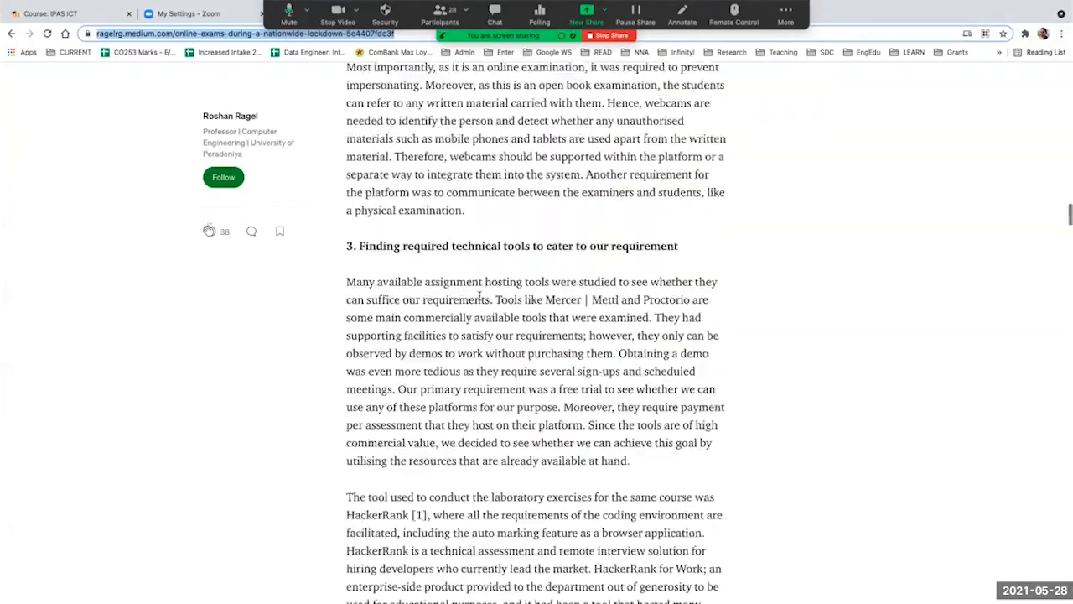
Step: Return to the start of the online exams article and highlight "June 2020" in its introductory summary
scroll(479, 295, "up", 2)
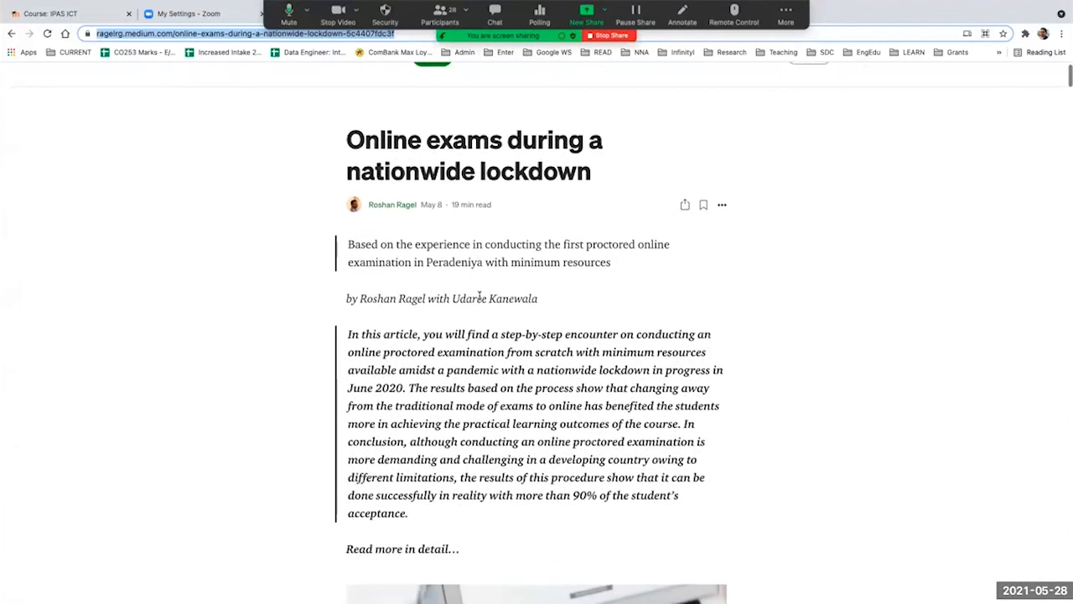
scroll(479, 295, "up", 2)
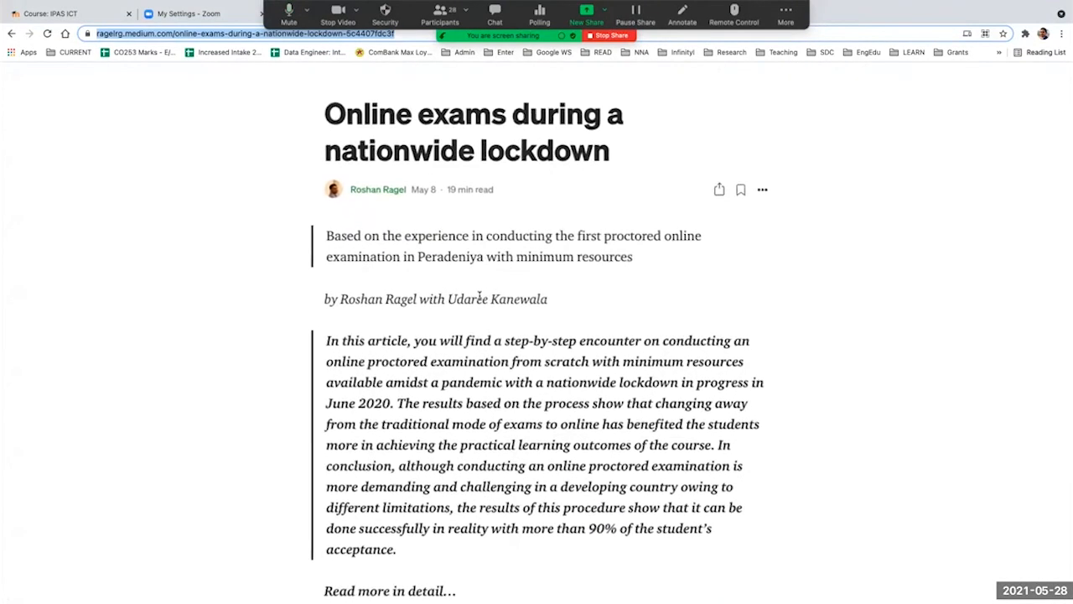
scroll(484, 300, "down", 5)
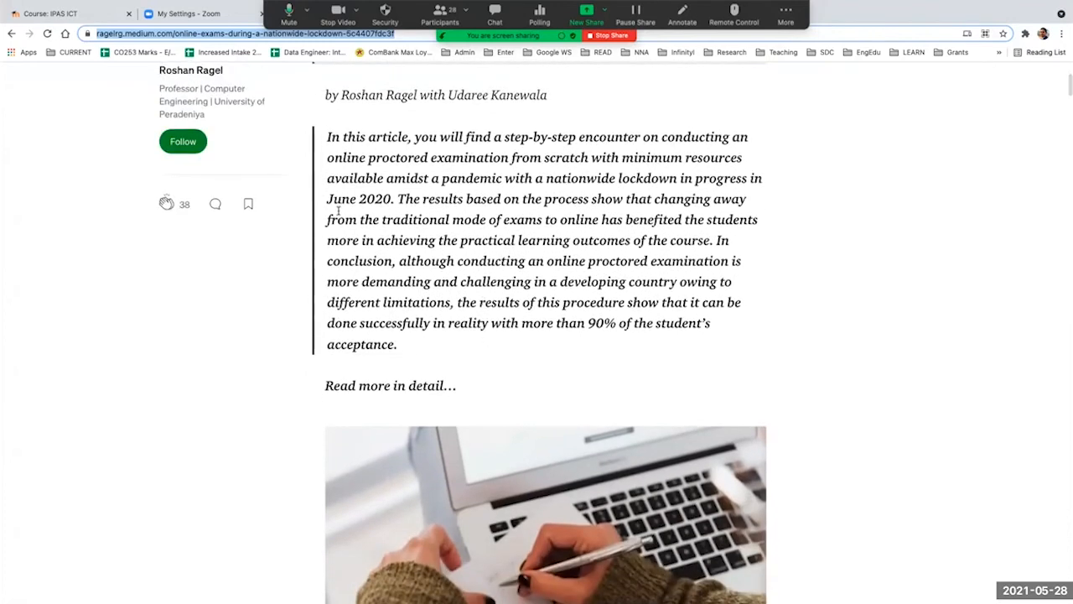
left_click_drag(327, 199, 392, 199)
scroll(585, 262, "up", 5)
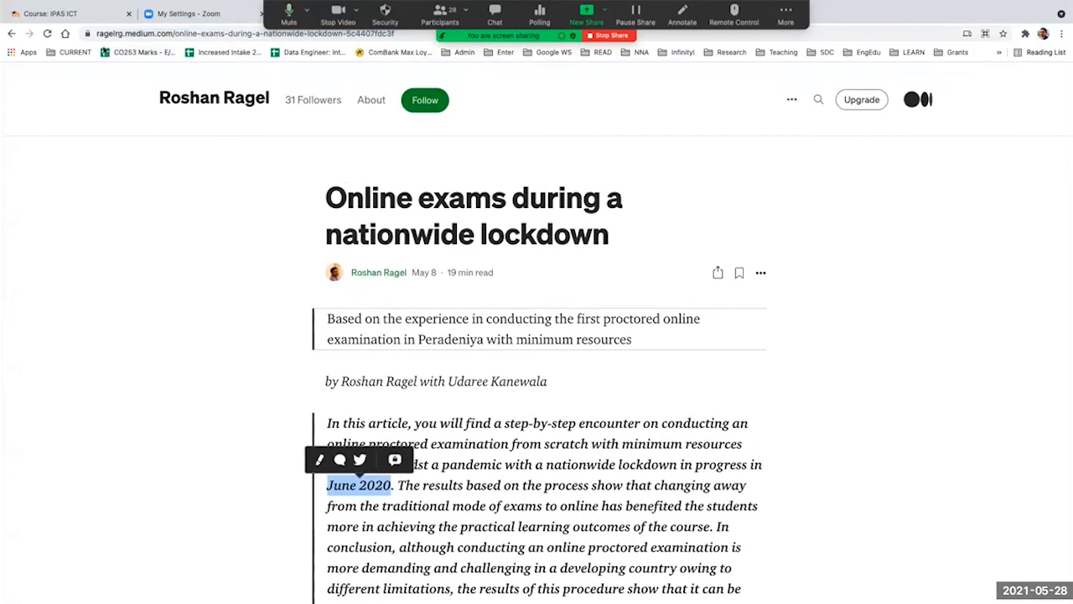
Step: Switch to the slide presentation and advance past the HackerRank proctoring slides to the "HackerRank - Support" slide
key("ctrl+Left")
key("Right")
key("Right")
key("Right")
key("Right")
key("Right")
key("Right")
key("Right")
key("Right")
key("Right")
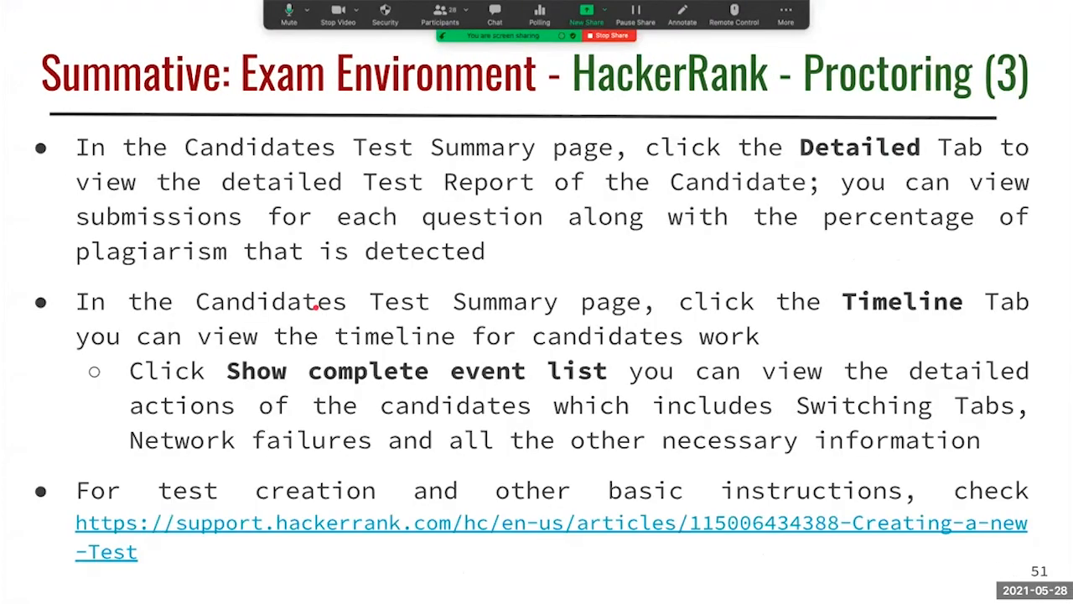
key("Right")
key("Right")
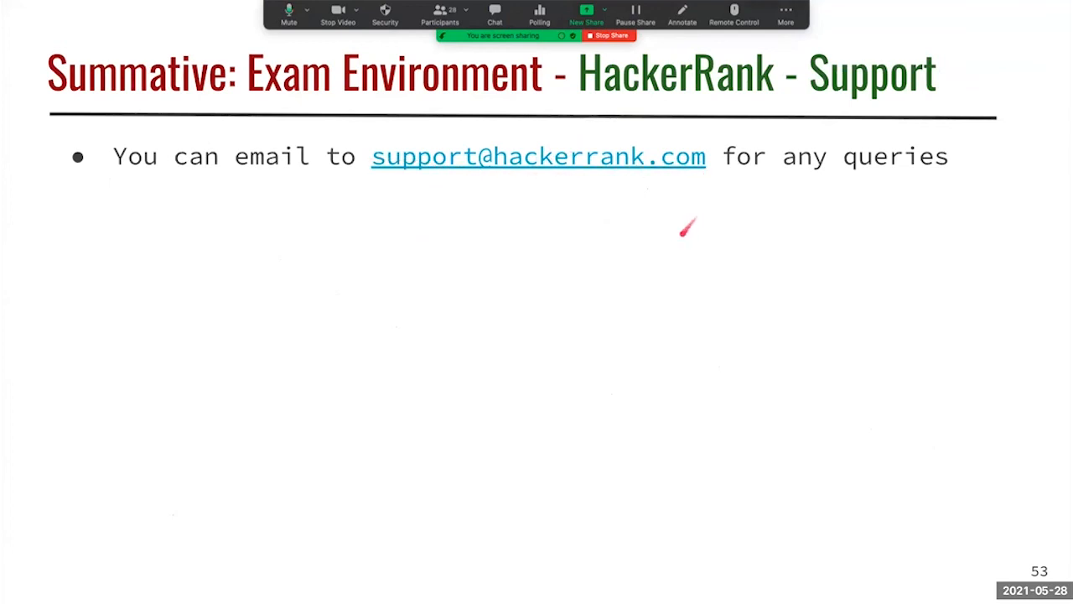
Step: Reveal the remaining points on the HackerRank support slide and advance to the "Introduction to the e-Assessments and Tools" slide
key("Right")
key("Right")
key("Right")
key("Right")
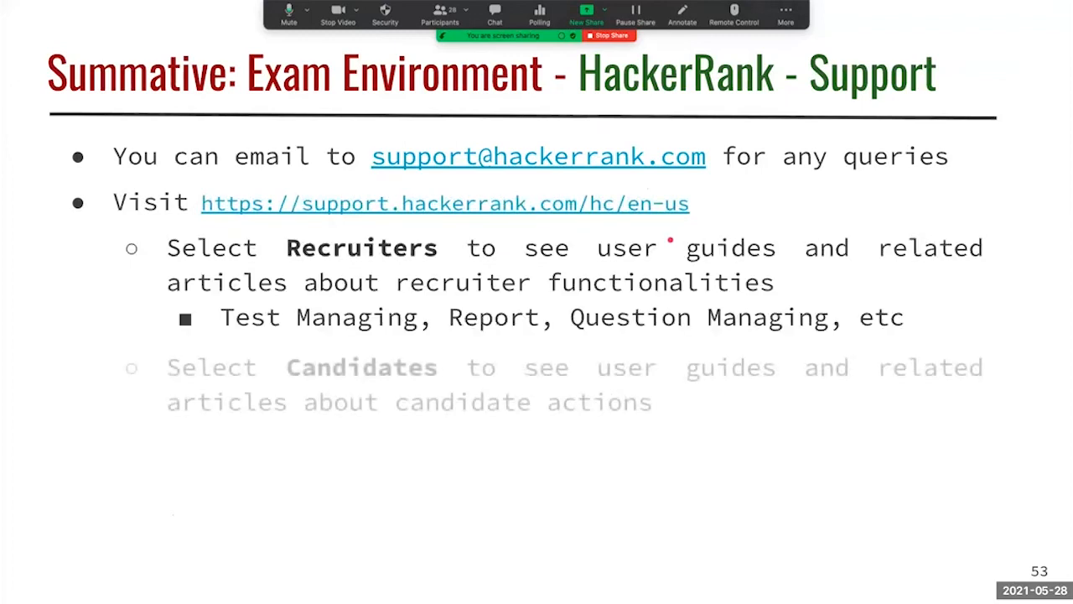
key("Right")
key("Right")
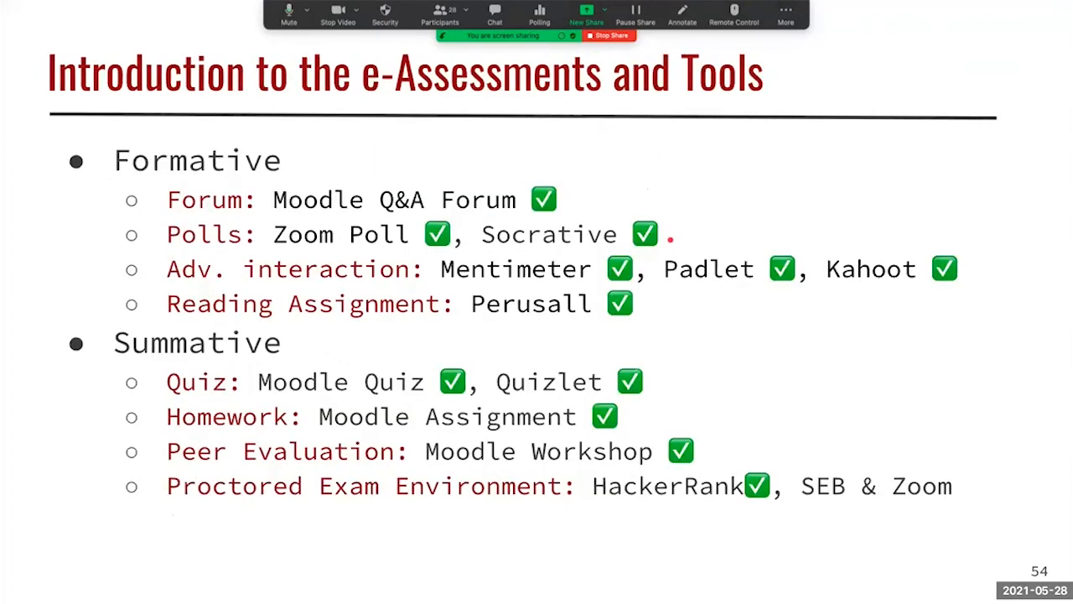
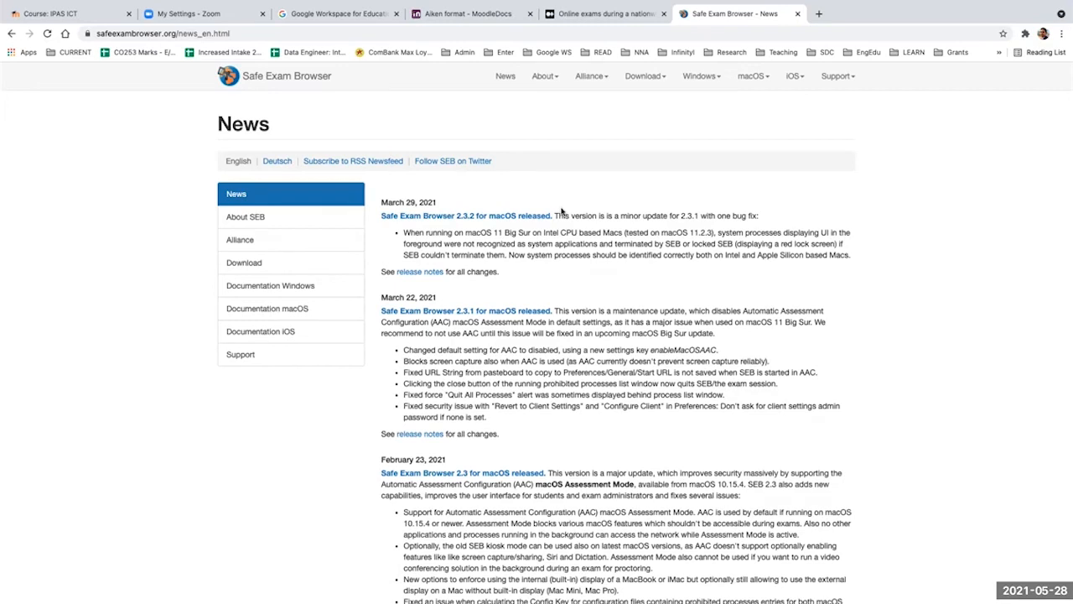
Step: Switch to the IPAS ICT course, view the Sample Quiz page, return to the course, and open the quiz's settings for editing
left_click(88, 20)
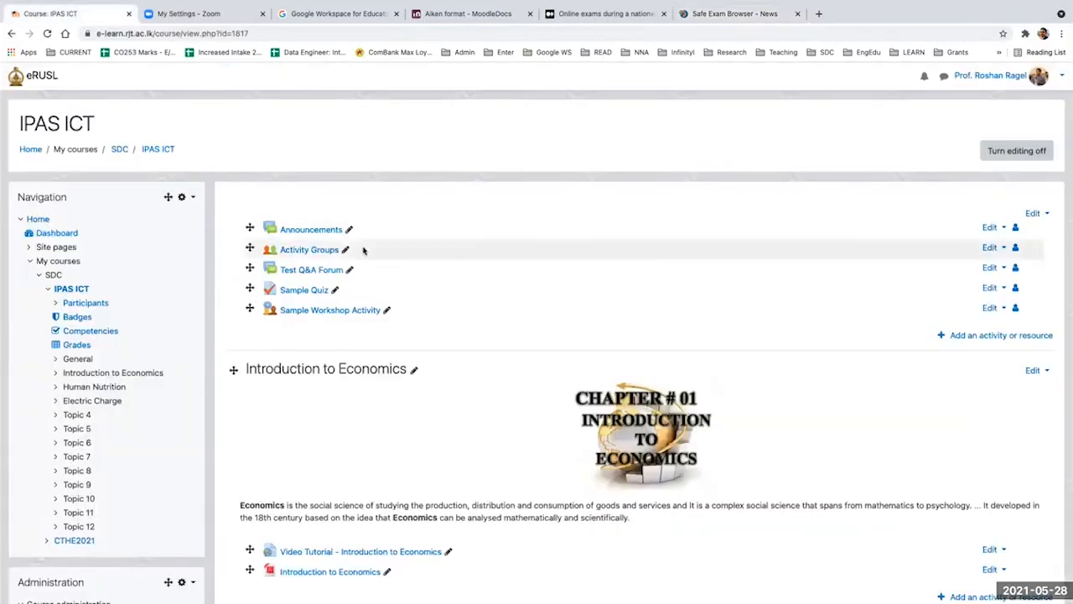
left_click(303, 290)
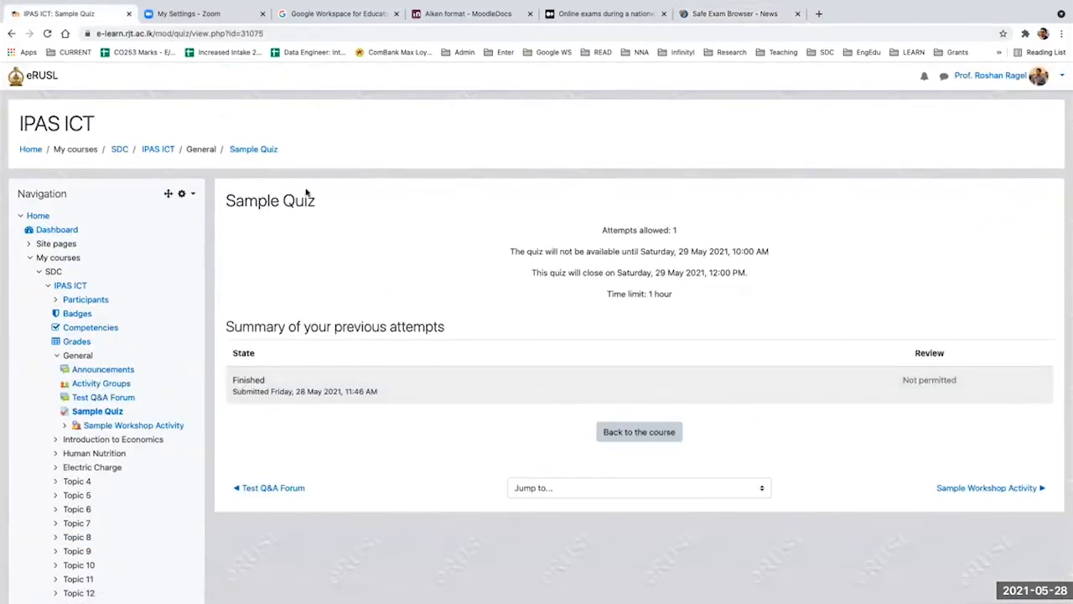
left_click(158, 150)
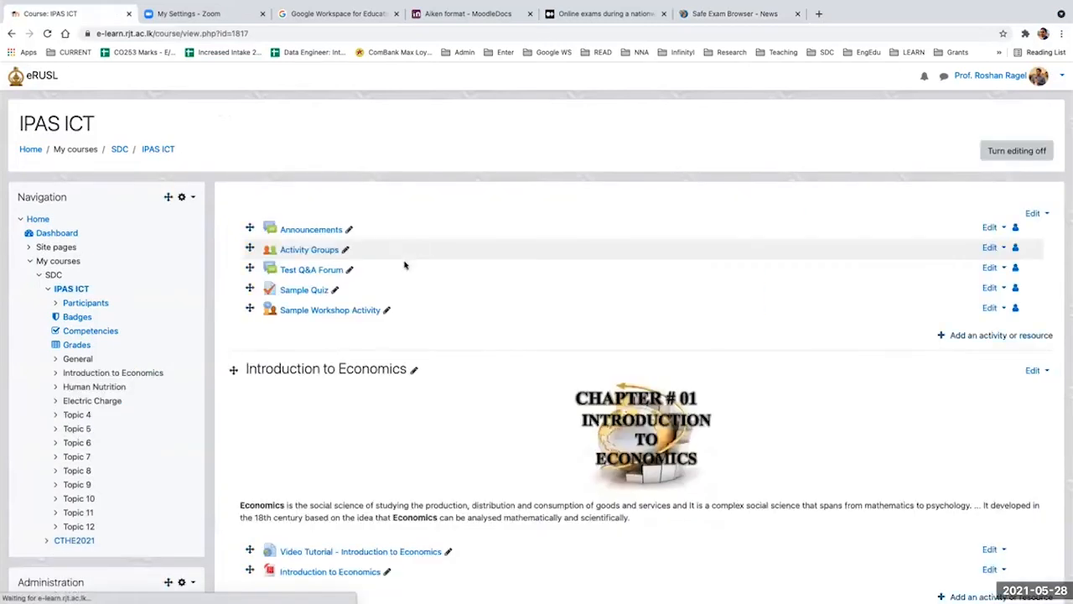
left_click(989, 307)
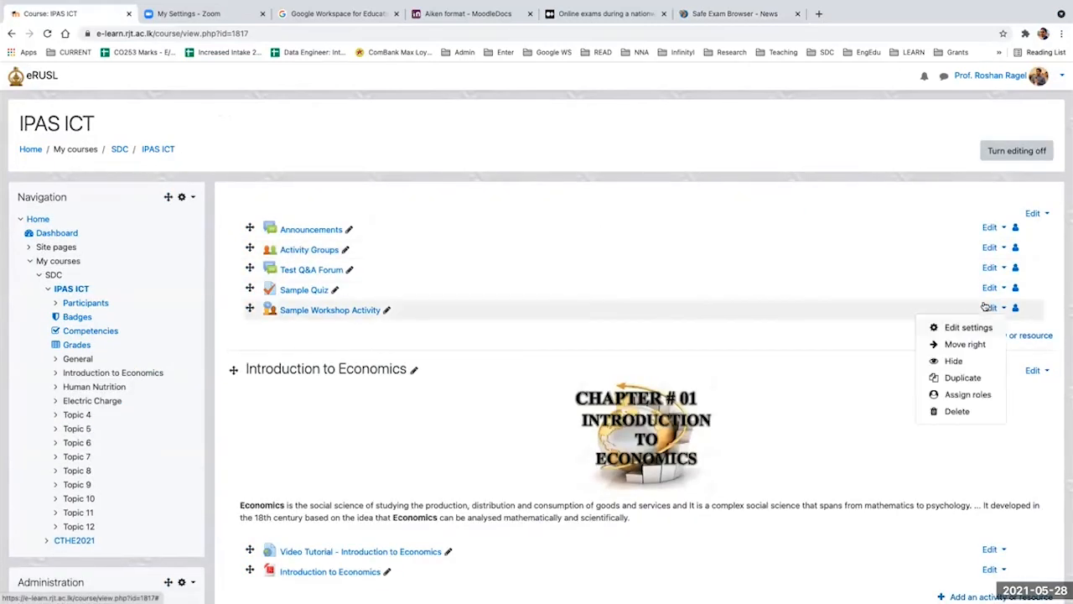
left_click(955, 327)
Step: Set the quiz's browser security to "Require the use of Safe Exam Browser" under the extra attempt restrictions, and save and display the quiz
scroll(318, 310, "down", 5)
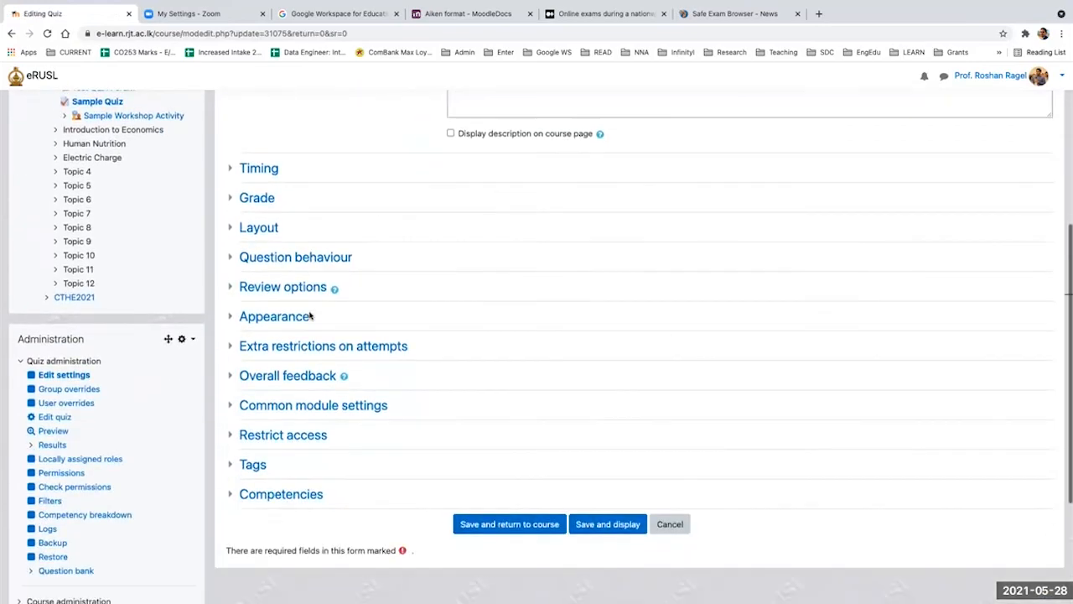
scroll(310, 316, "down", 1)
left_click(352, 260)
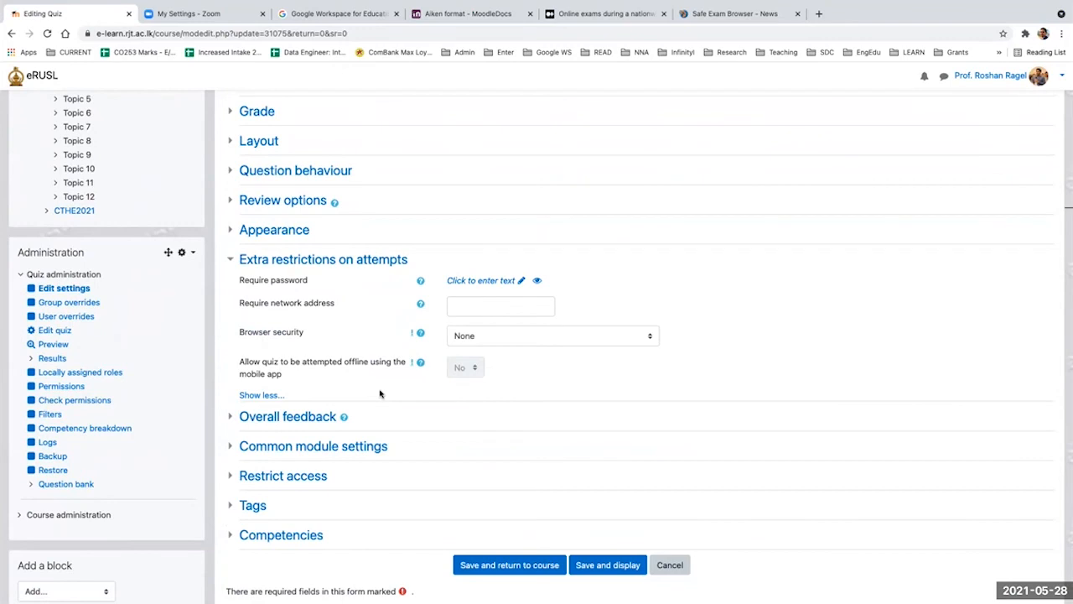
left_click_drag(239, 332, 310, 332)
left_click(486, 330)
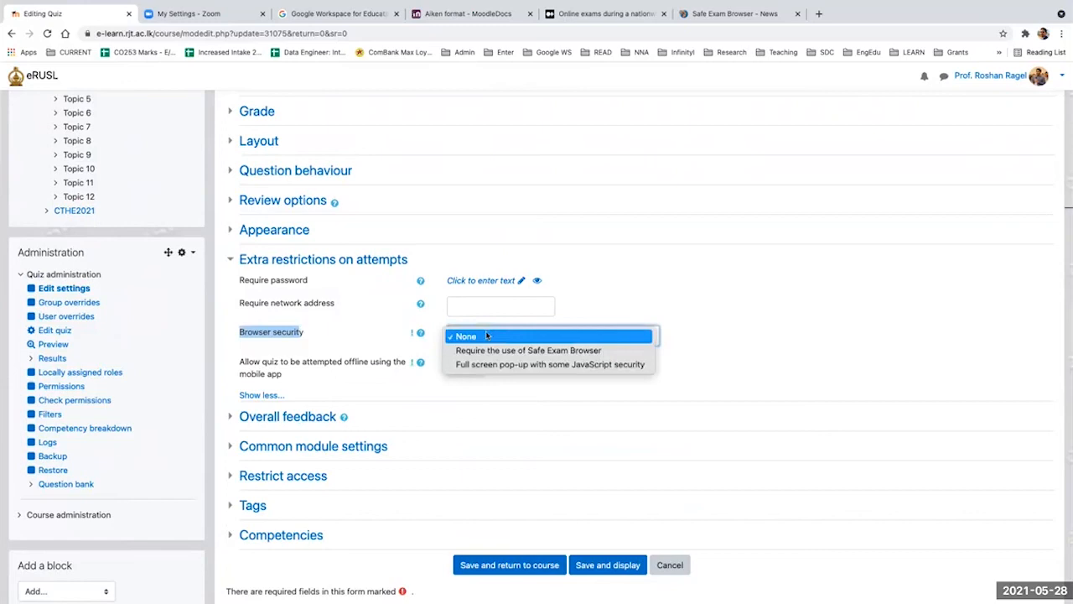
left_click(497, 352)
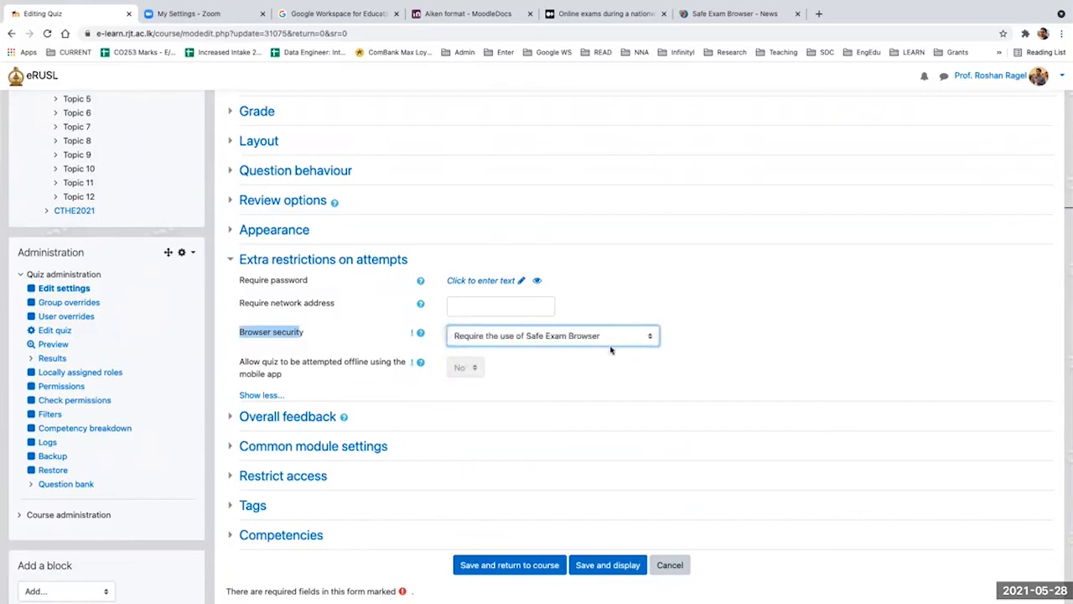
left_click(593, 570)
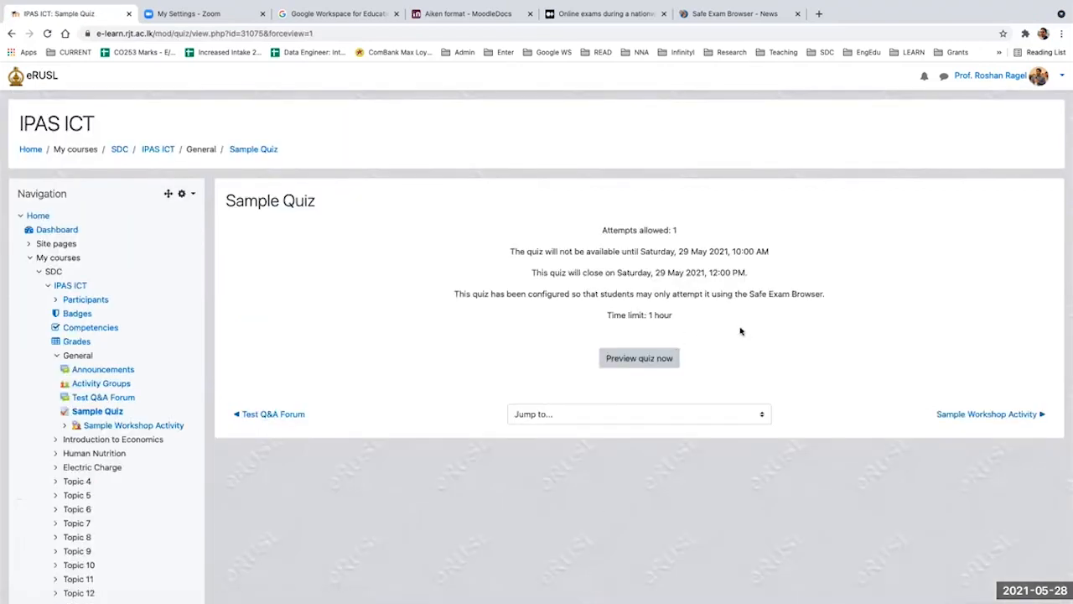
Step: Enlarge the Sample Quiz page and highlight the line about students attempting it only with the Safe Exam Browser
scroll(736, 339, "up", 2)
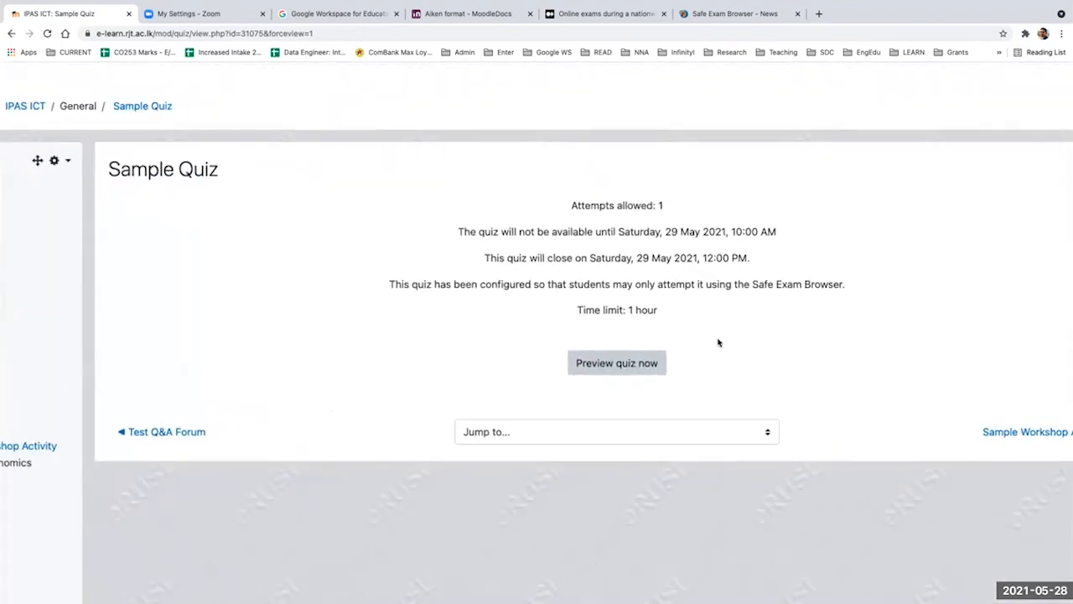
scroll(717, 342, "up", 2)
left_click_drag(325, 273, 856, 277)
left_click(576, 279)
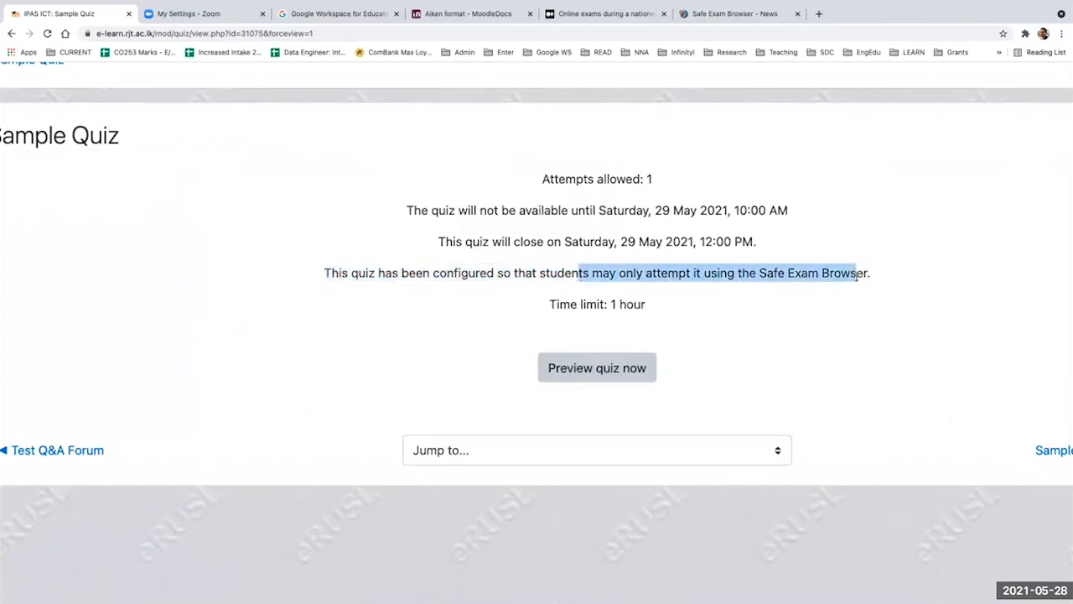
scroll(202, 255, "down", 2)
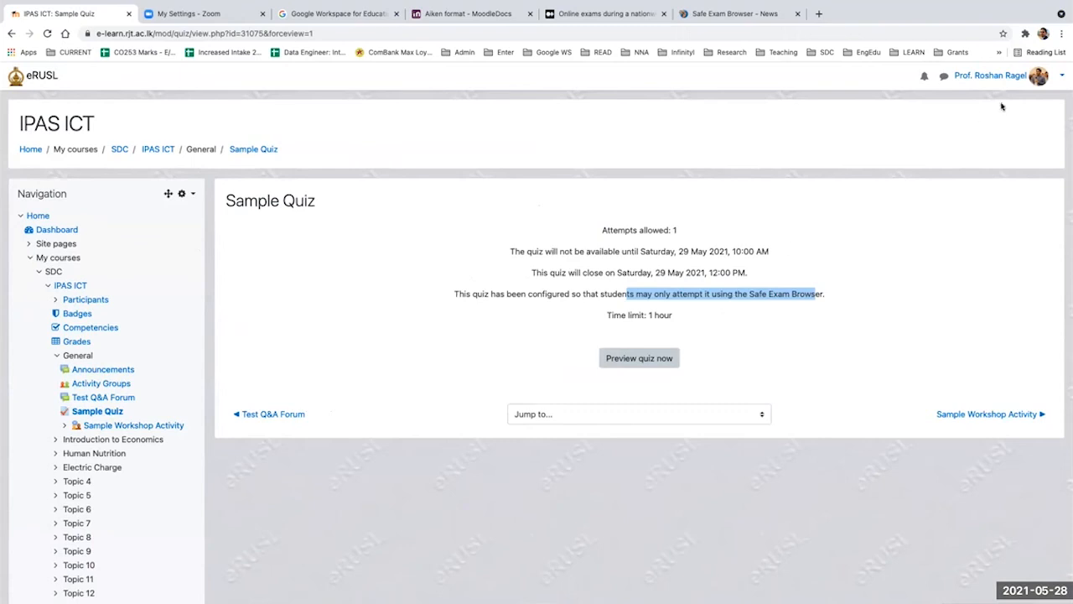
Step: Switch the course role to Student and highlight the Sample Quiz's availability and Safe Exam Browser restriction notices
left_click(1060, 78)
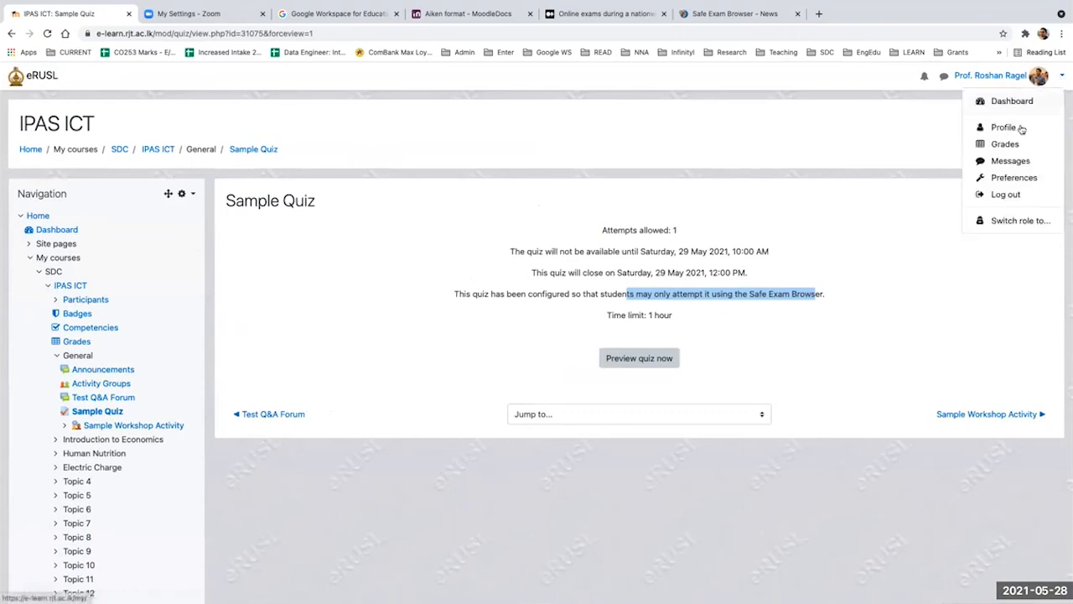
left_click(996, 218)
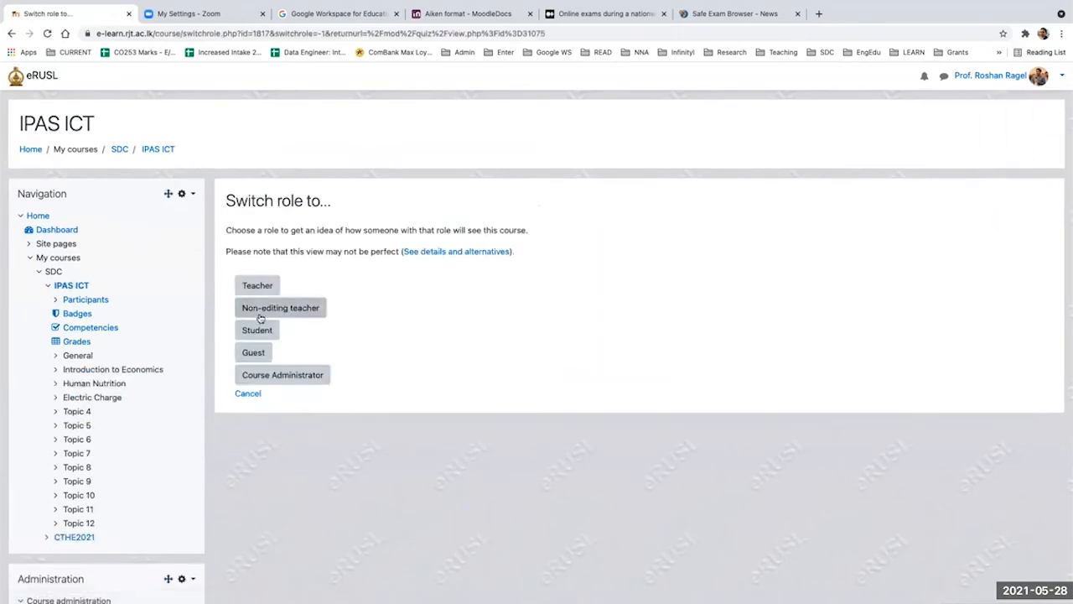
left_click(256, 335)
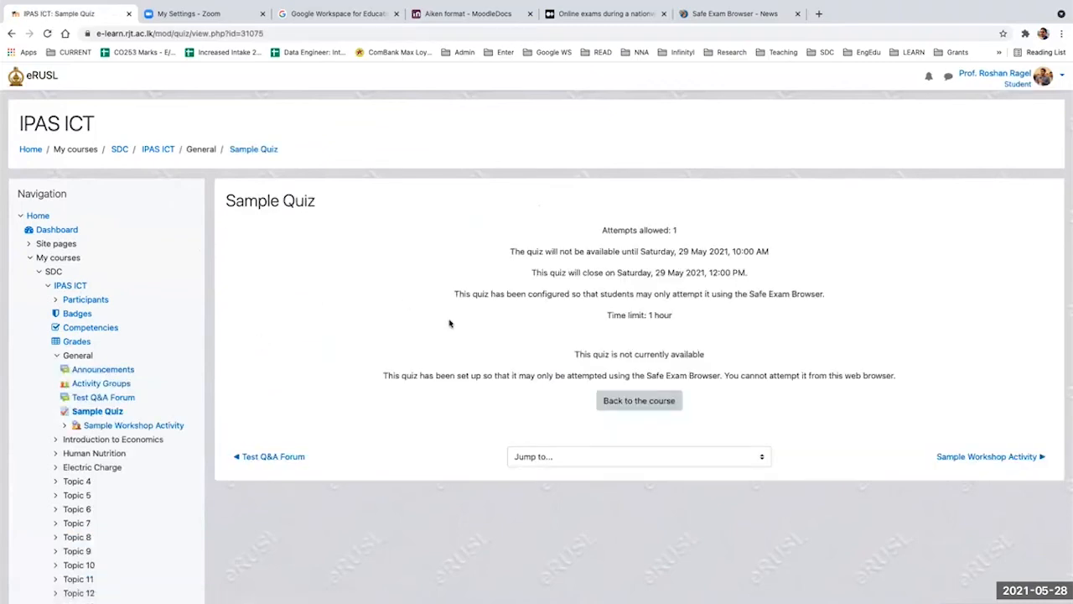
left_click_drag(570, 355, 694, 355)
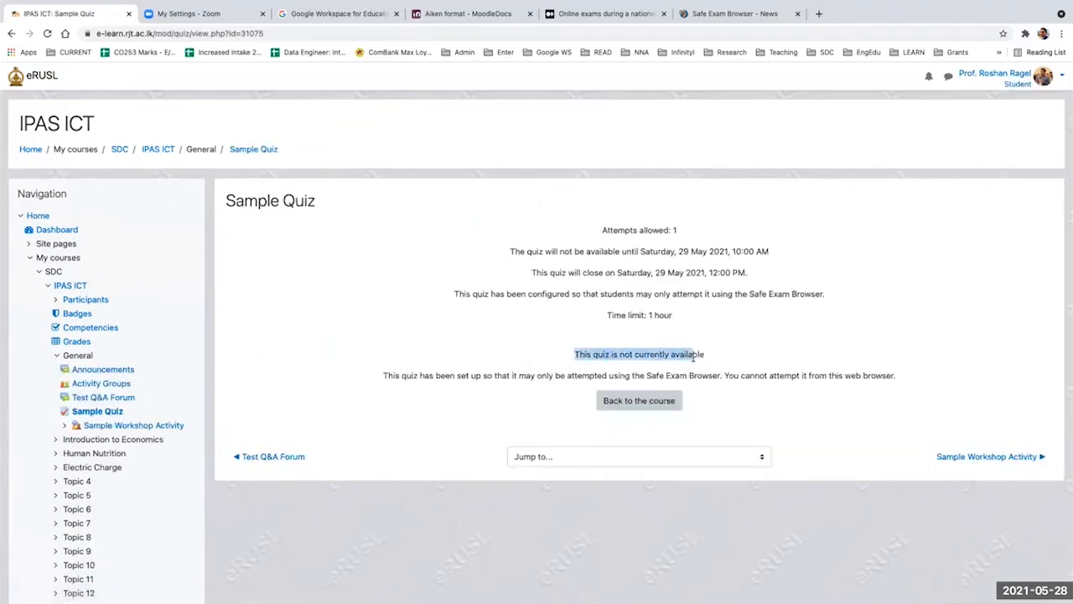
left_click_drag(406, 377, 840, 371)
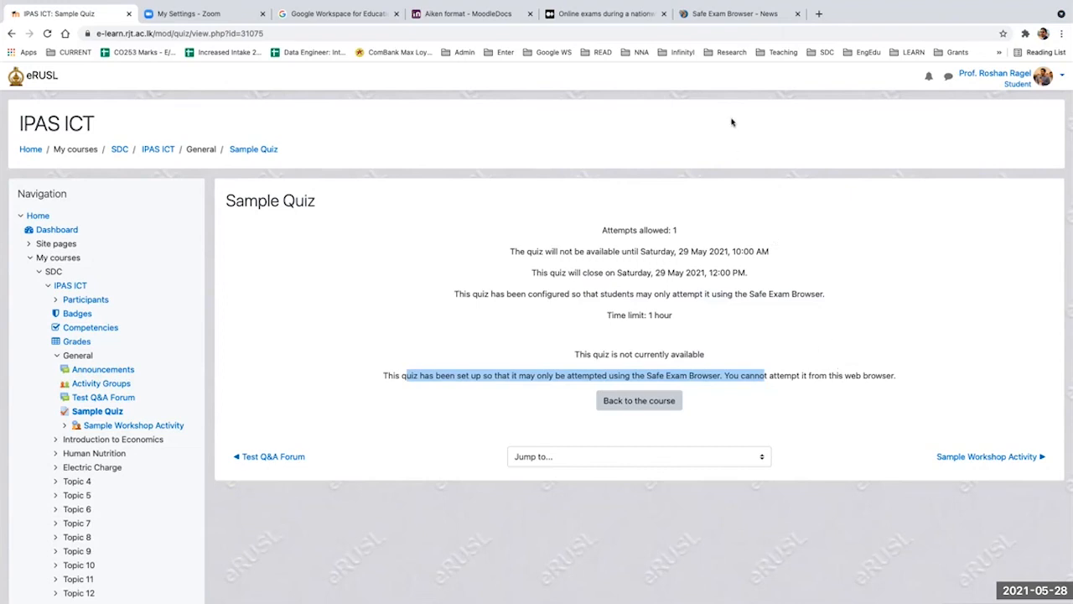
Step: Go to the Safe Exam Browser website, skim its news page, and open the latest downloads page
left_click(709, 13)
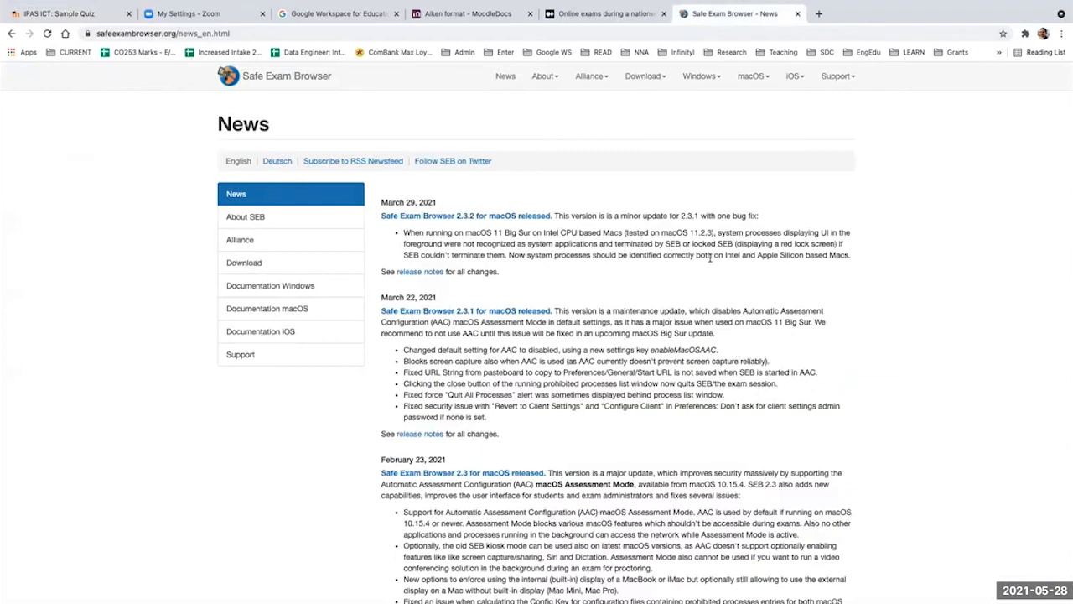
scroll(709, 265, "down", 1)
scroll(709, 265, "up", 1)
mouse_move(641, 76)
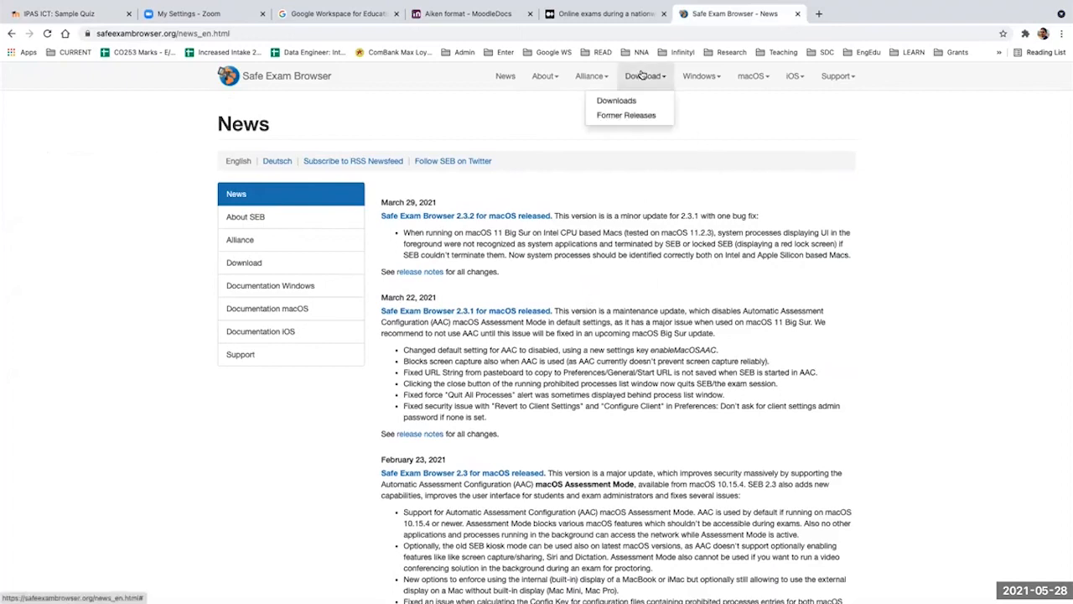
left_click(633, 97)
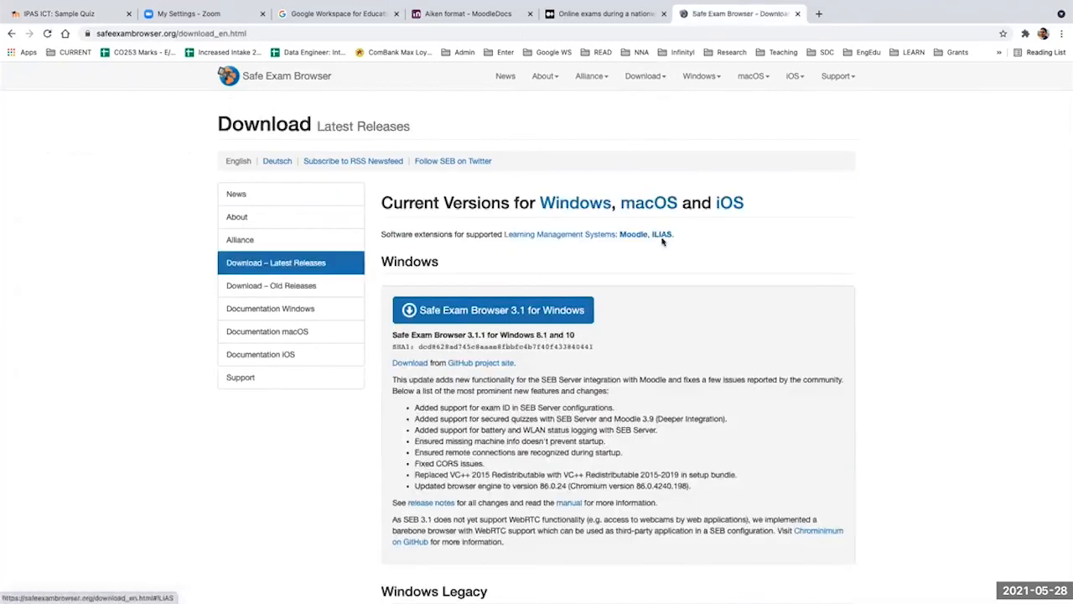
Step: Examine the Windows, Windows Legacy, macOS and iOS releases of Safe Exam Browser on the download page
scroll(686, 331, "down", 10)
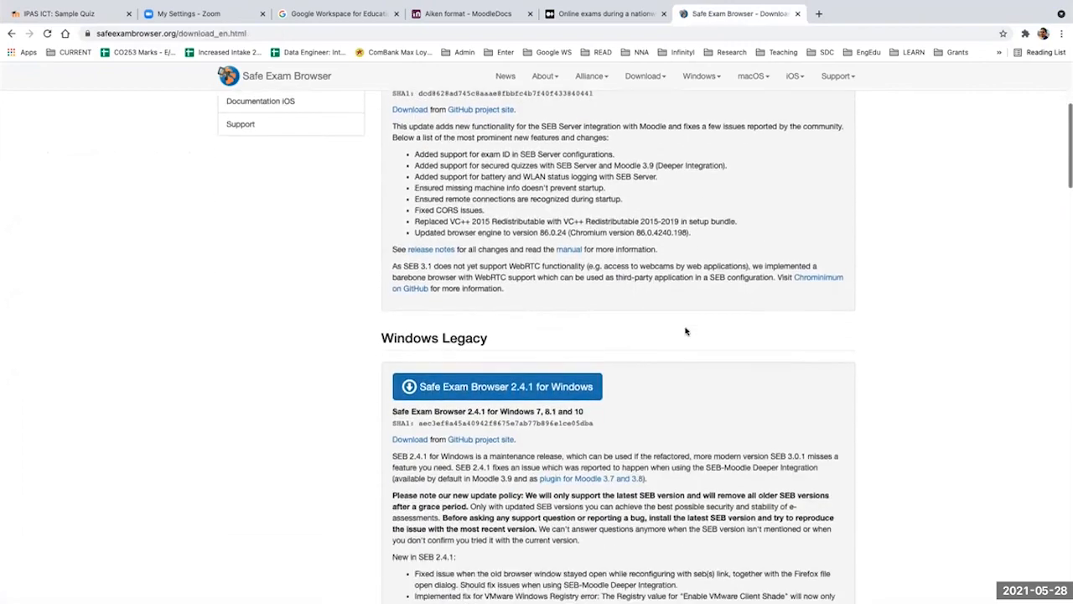
scroll(686, 327, "down", 15)
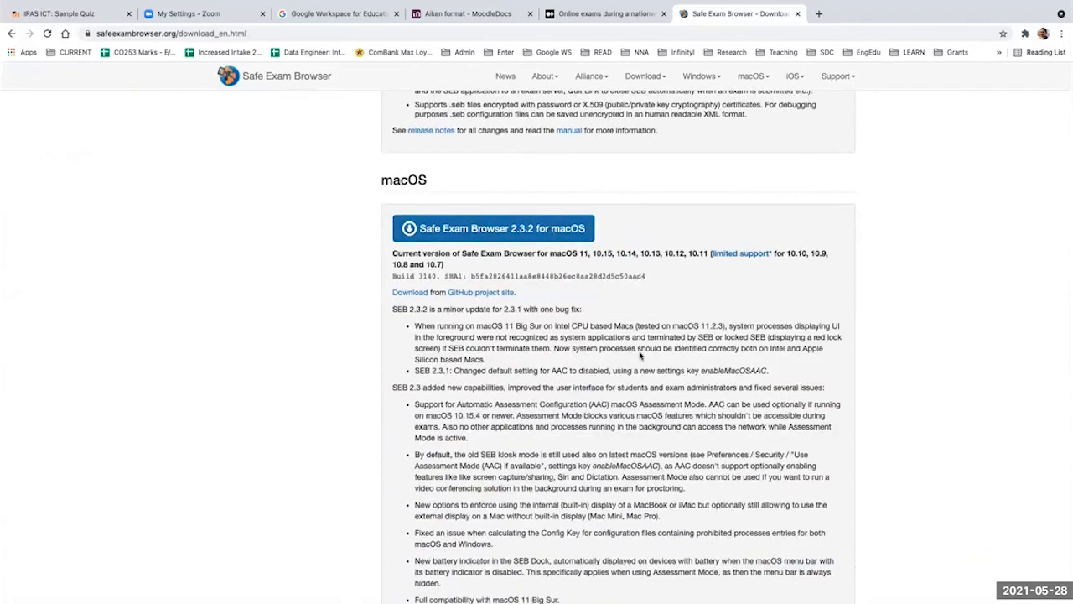
scroll(641, 357, "down", 15)
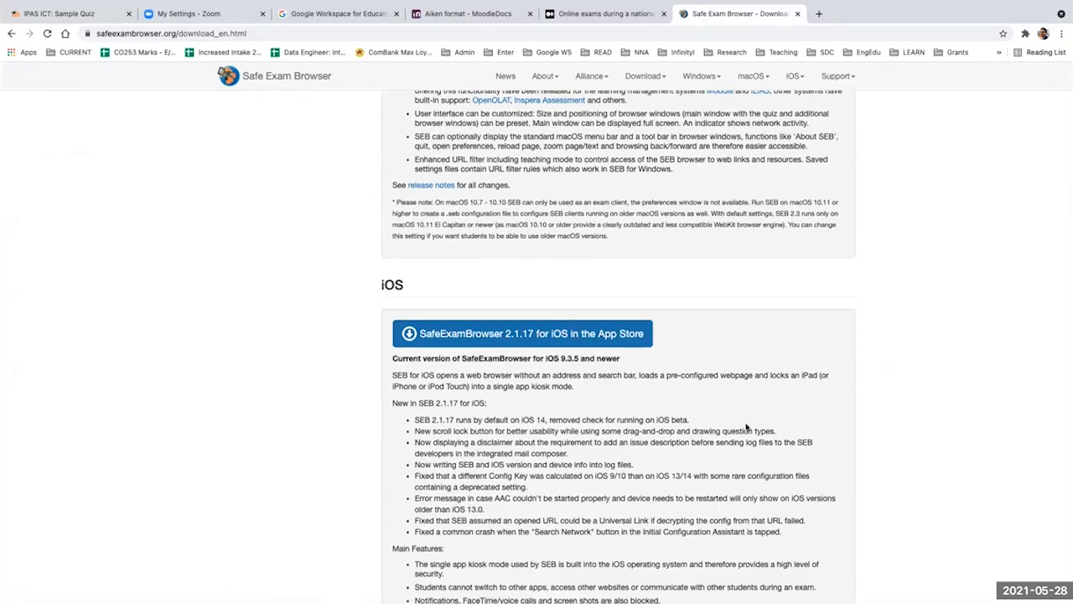
scroll(746, 428, "up", 8)
scroll(746, 427, "up", 6)
scroll(746, 427, "up", 6)
scroll(746, 428, "down", 4)
scroll(746, 427, "down", 7)
scroll(746, 428, "up", 5)
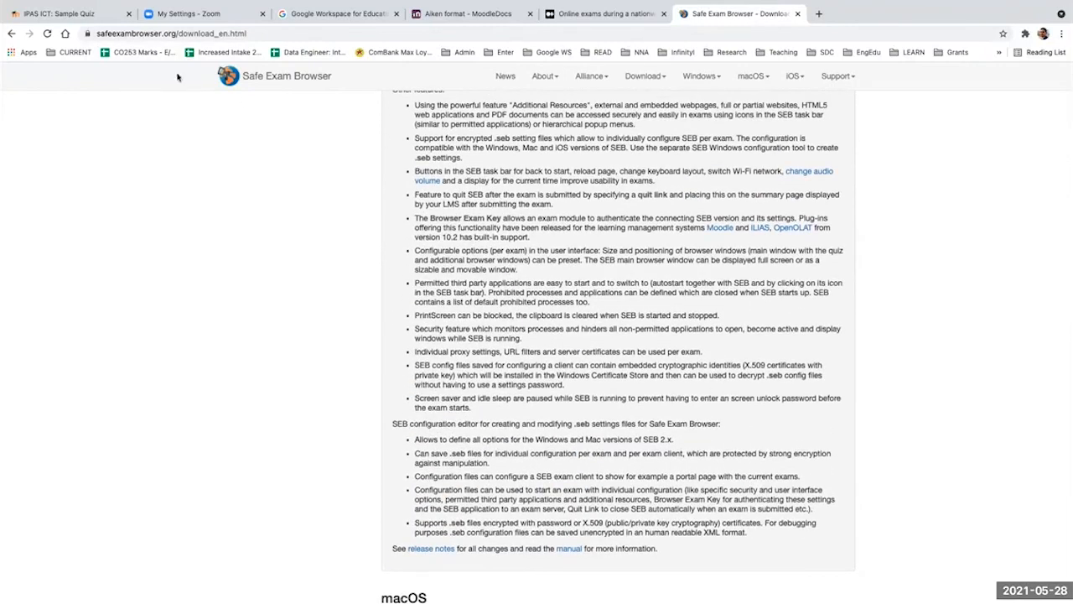
Step: Revisit the Sample Quiz page, return to the SEB, Moodle Quiz and Zoom slide, and highlight each tool in its title
left_click(107, 16)
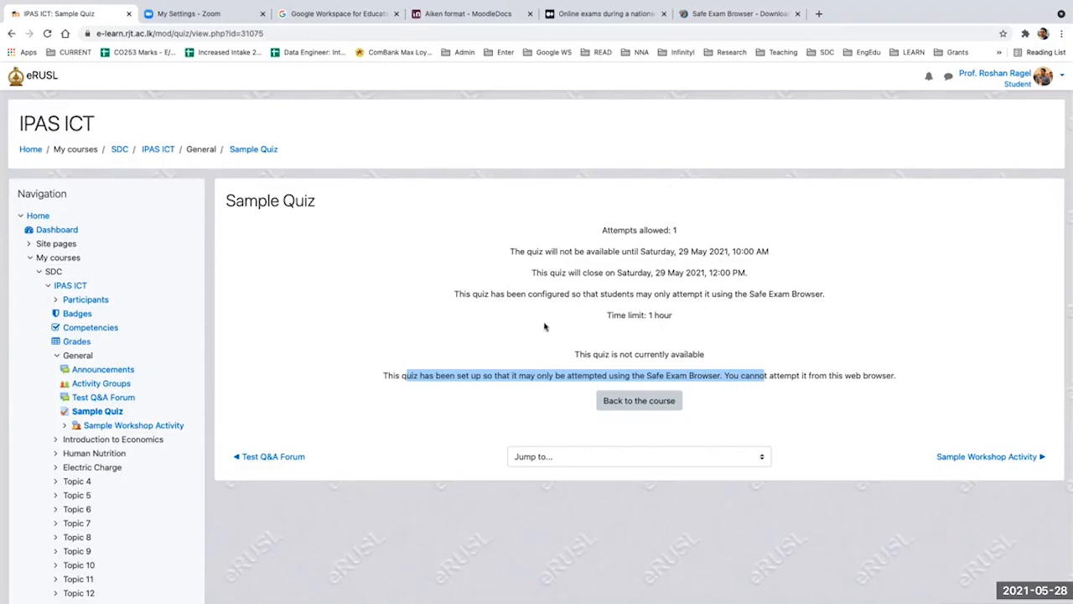
key("ctrl+Left")
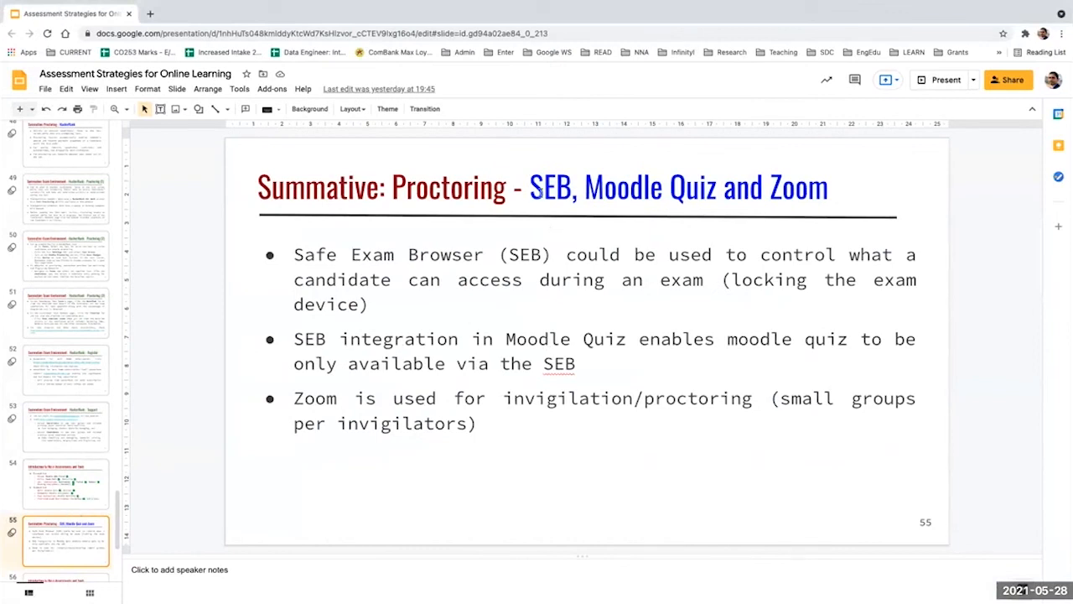
double_click(531, 188)
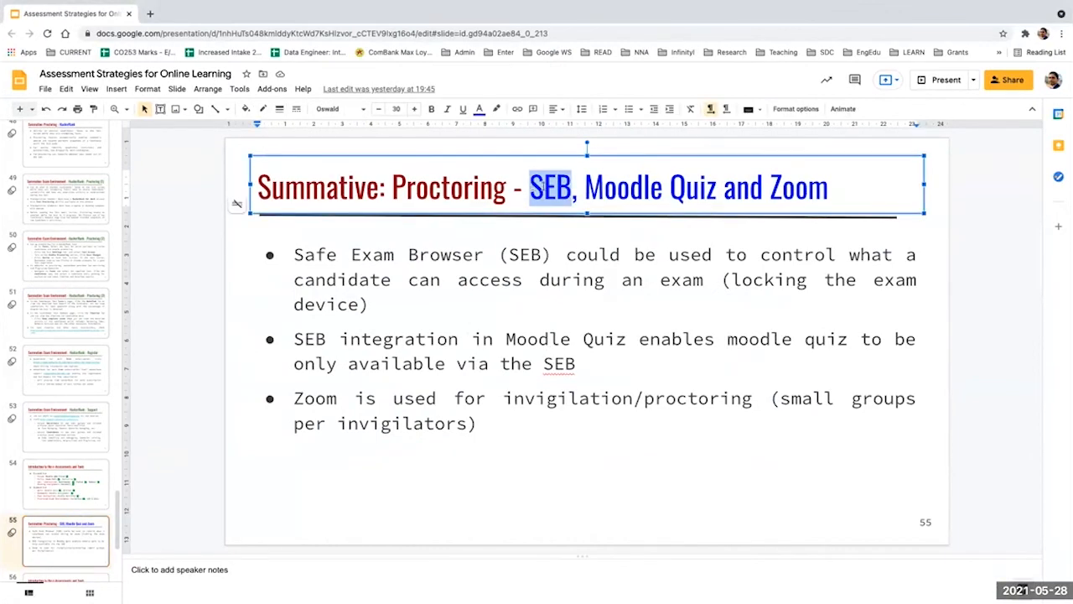
left_click(586, 189)
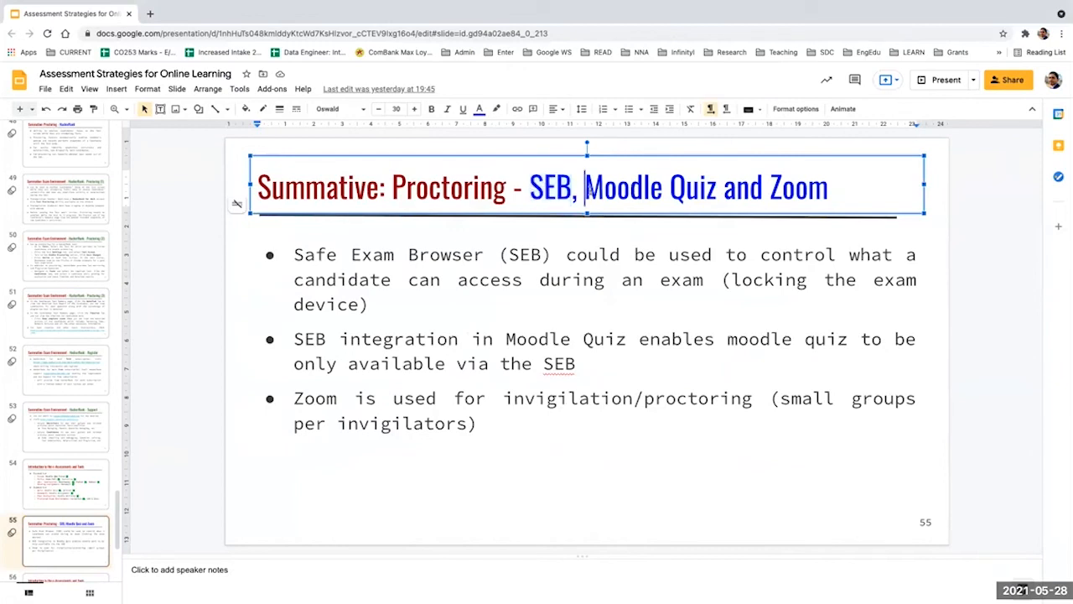
left_click_drag(586, 188, 708, 188)
double_click(794, 189)
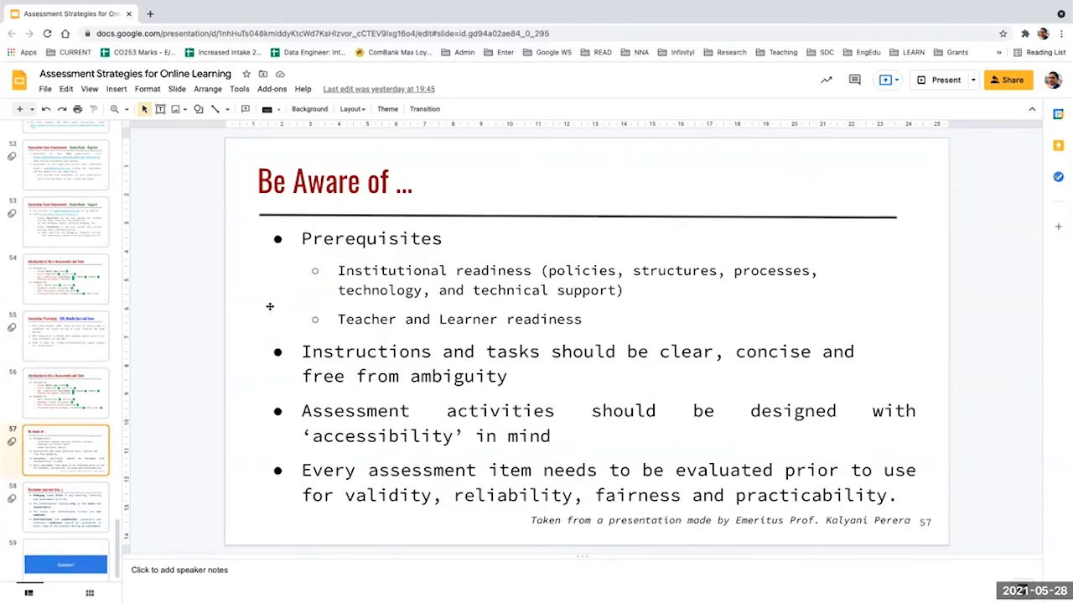
Step: Highlight the institutional readiness and clear instructions points on the "Be Aware of ..." slide
left_click_drag(338, 270, 514, 302)
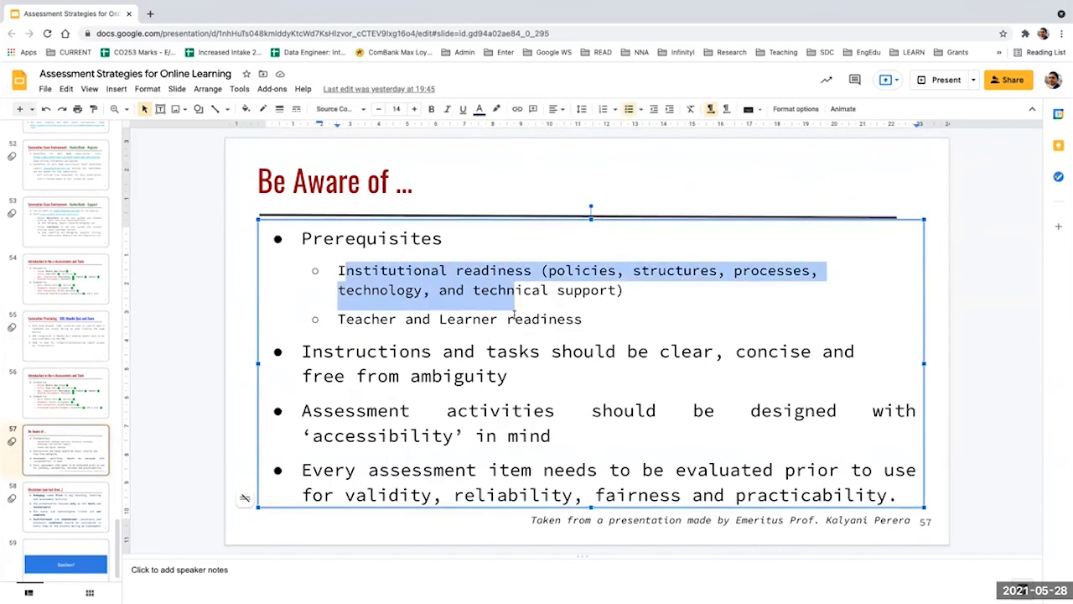
left_click(497, 320)
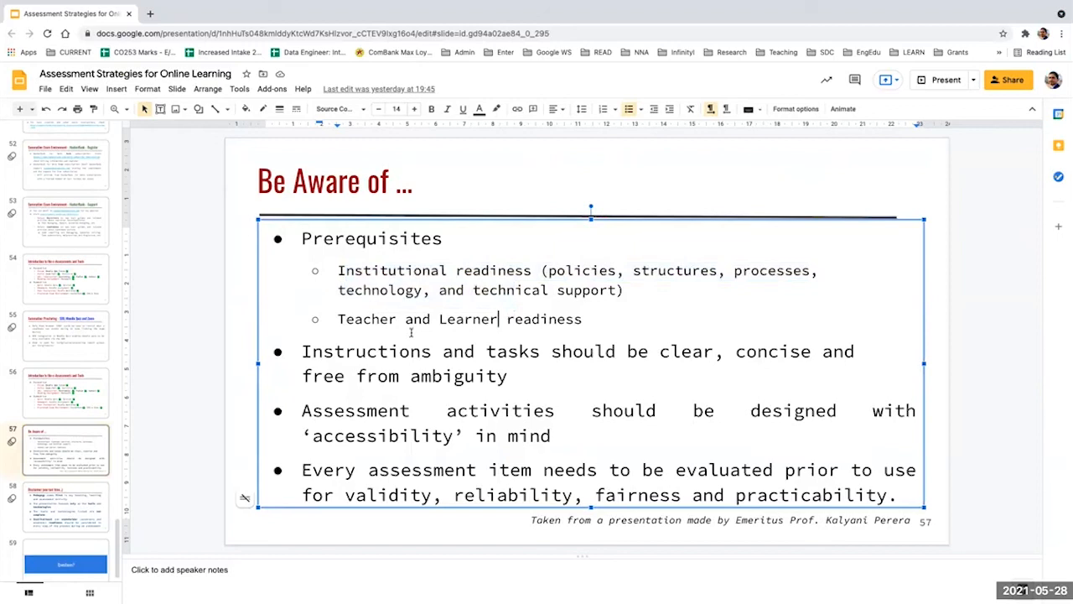
left_click_drag(388, 351, 481, 377)
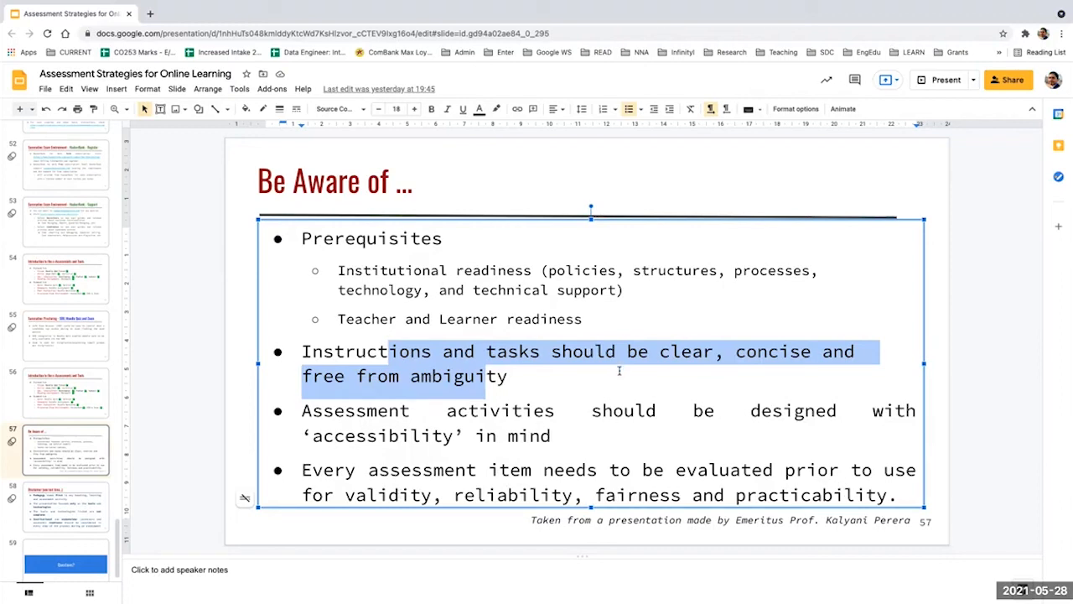
Step: Start the full-screen presentation from the "Be Aware of ..." slide and advance to the "Disclaimer (one last time...)" slide
left_click(945, 79)
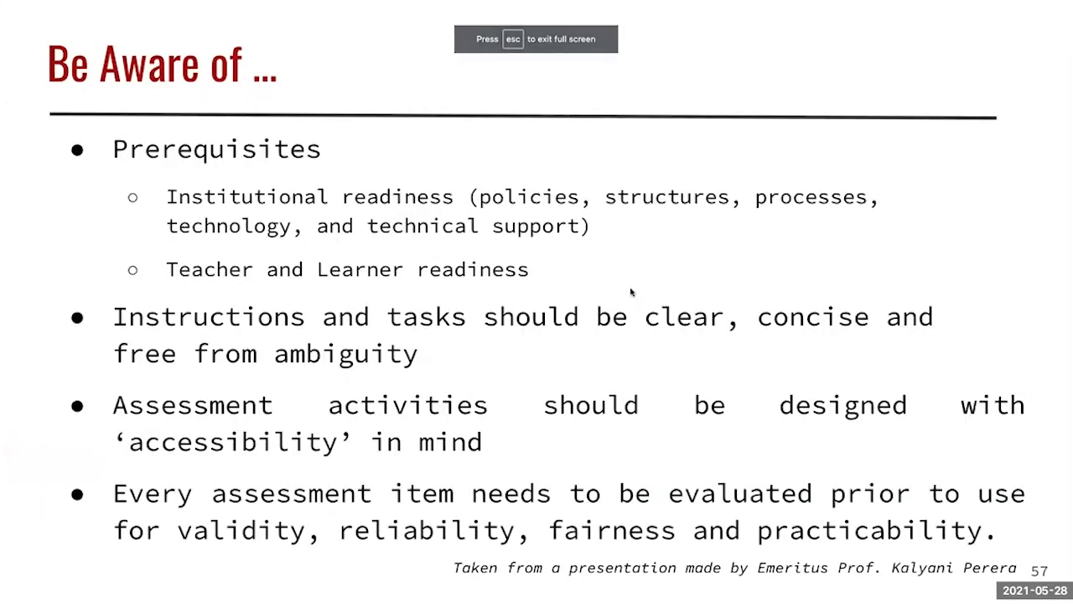
left_click(631, 292)
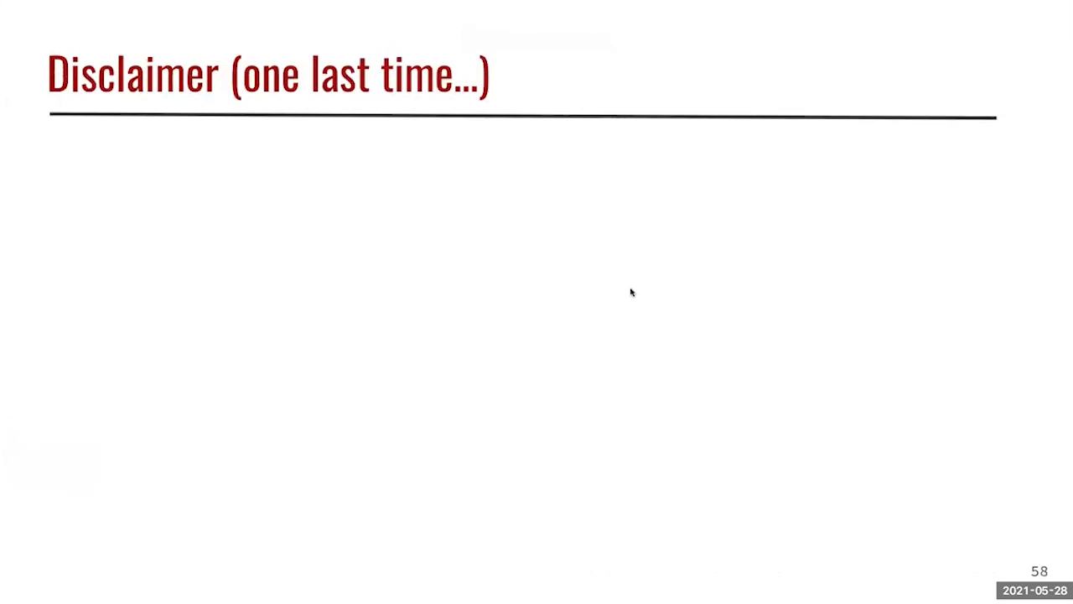